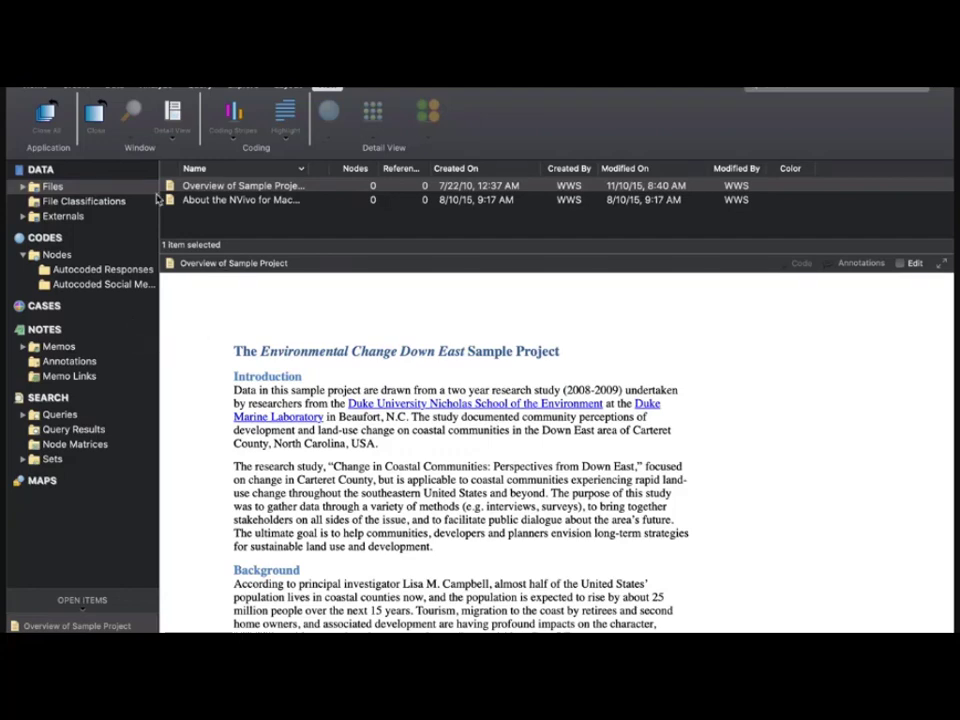
# Set the detail view to On Right and bring up the data import commands for the Files folder.
pyautogui.click(172, 115)
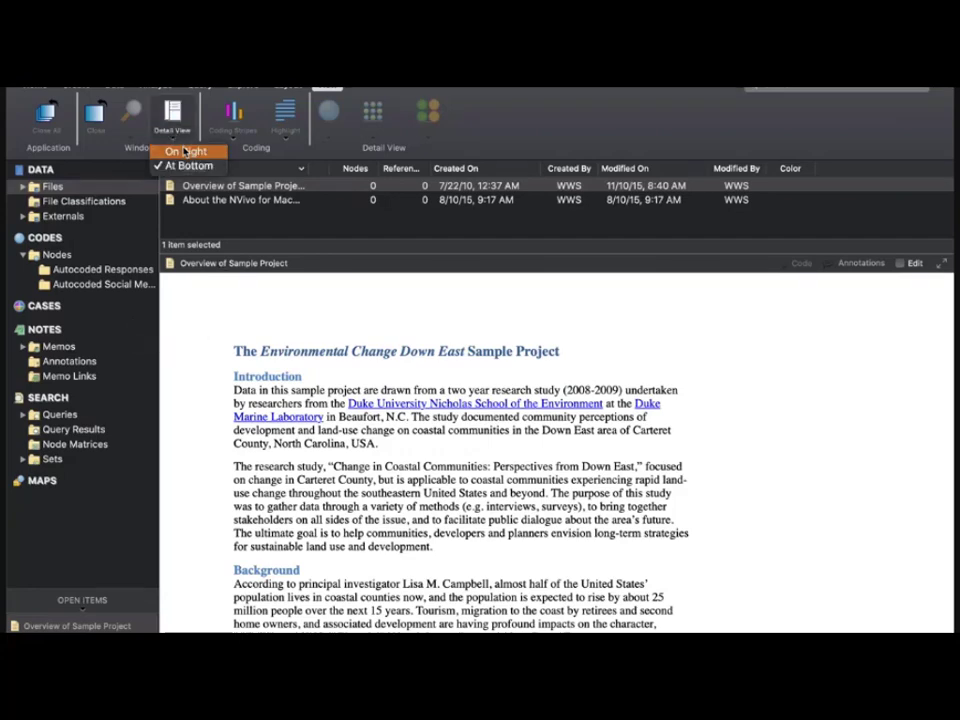
pyautogui.click(184, 152)
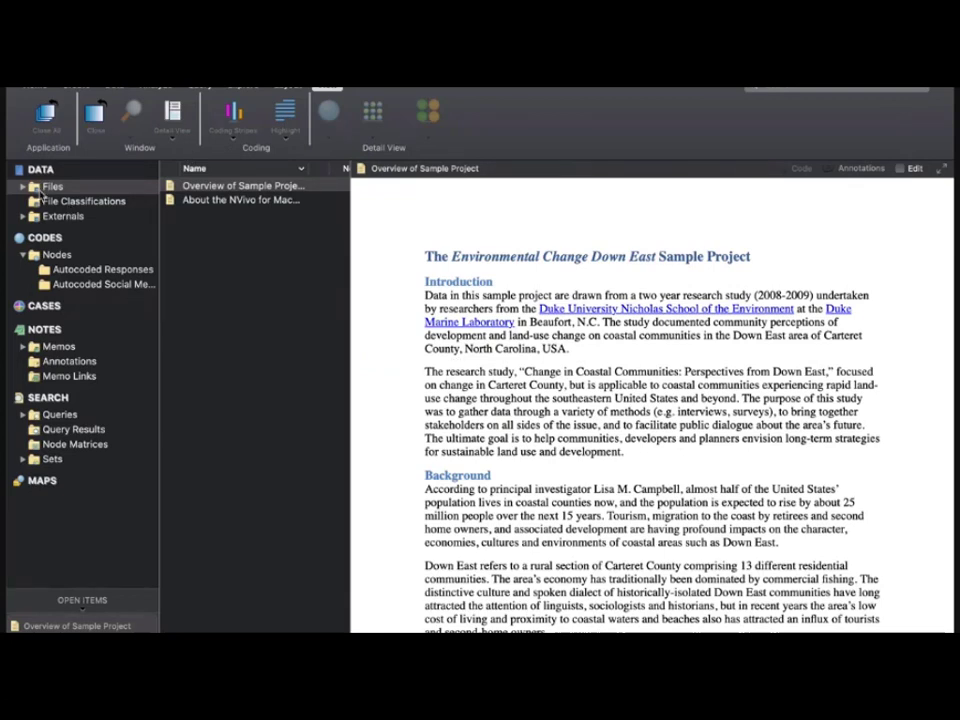
pyautogui.click(70, 187)
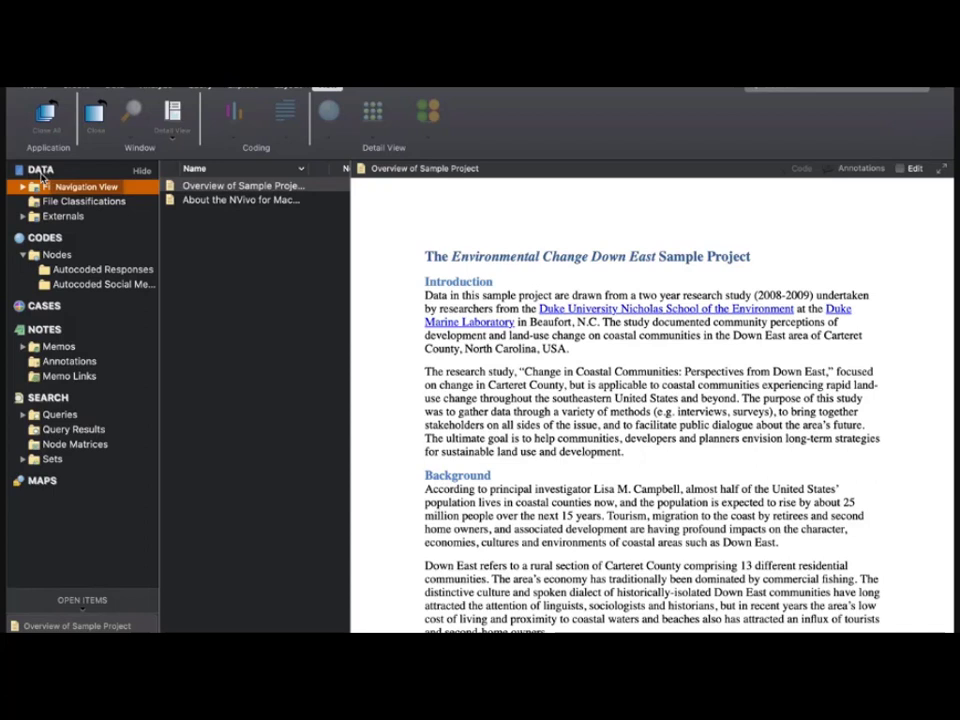
pyautogui.click(115, 89)
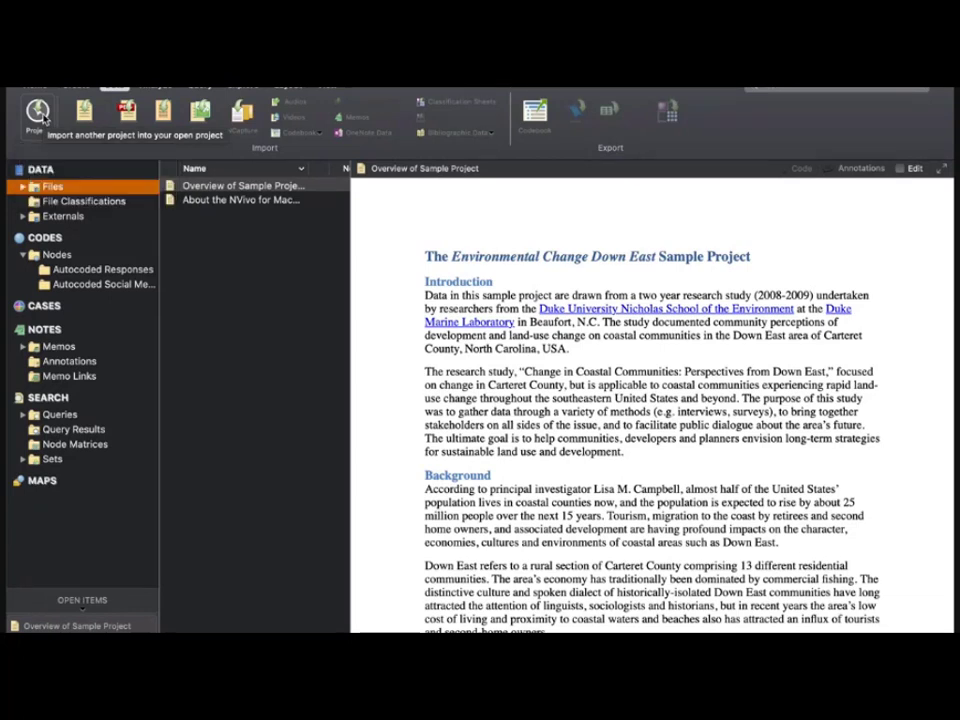
pyautogui.click(40, 114)
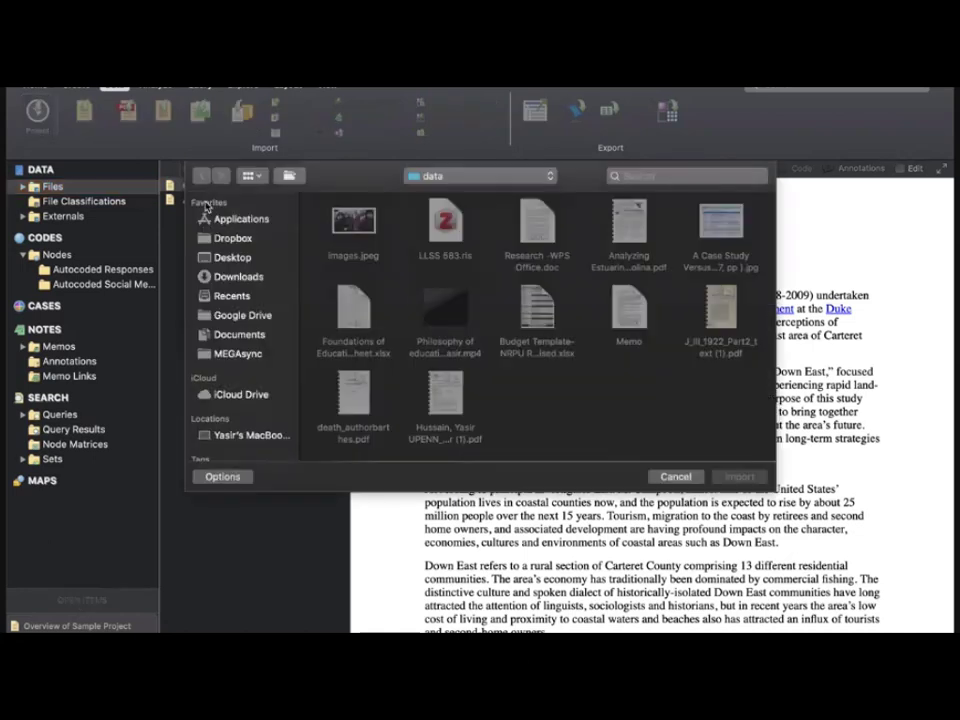
pyautogui.click(245, 335)
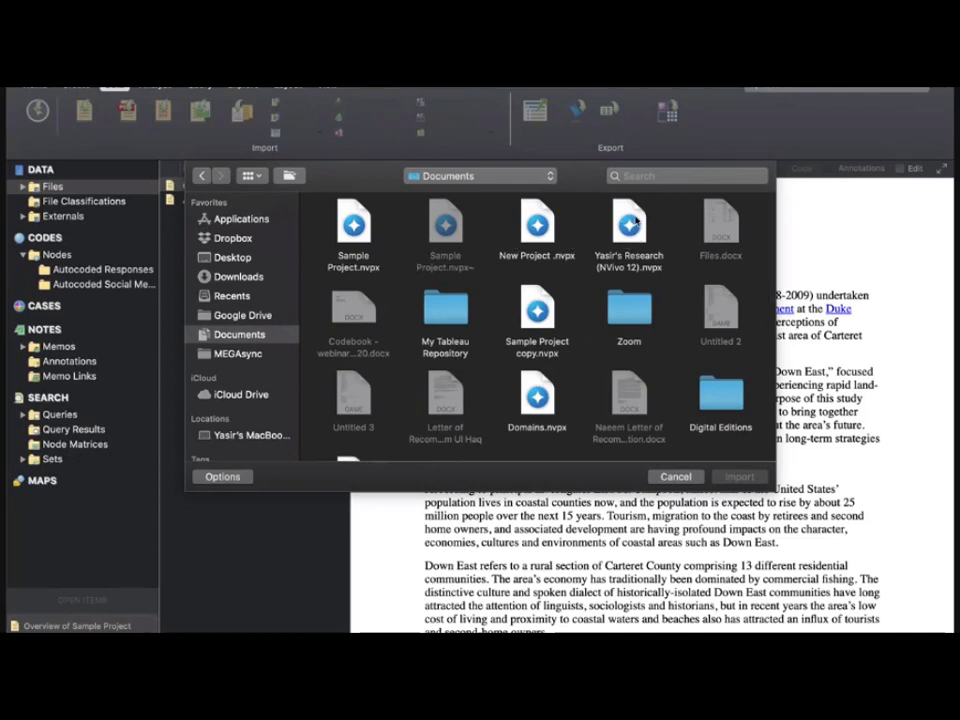
pyautogui.click(676, 477)
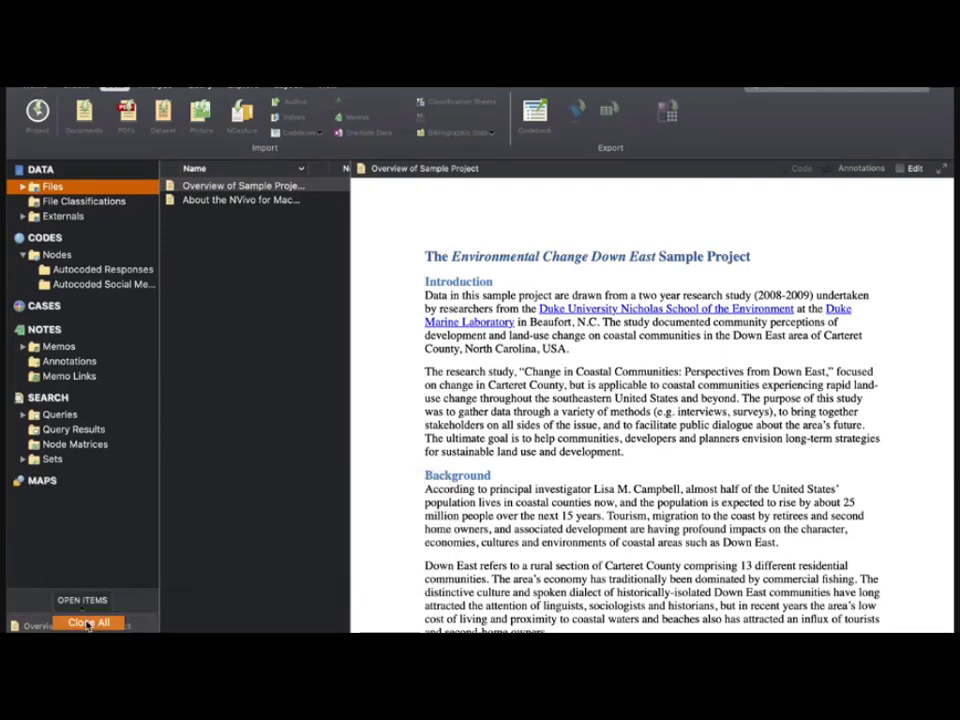
# Close all open items and import Research -WPS Office.doc and death_authorbarthes.pdf from the data folder as documents.
pyautogui.click(88, 623)
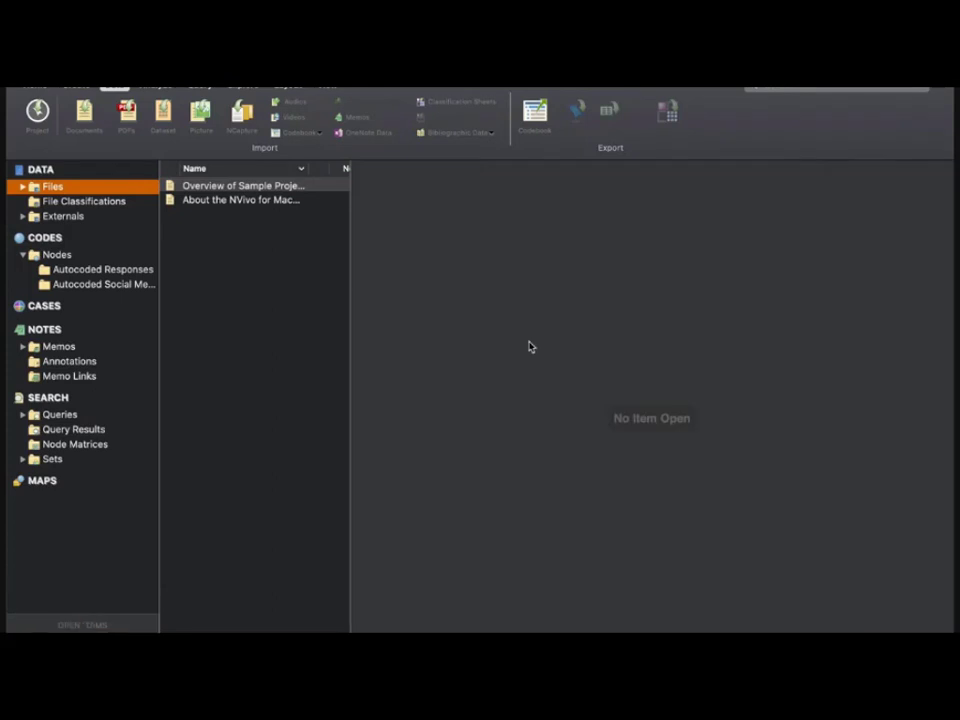
pyautogui.click(85, 120)
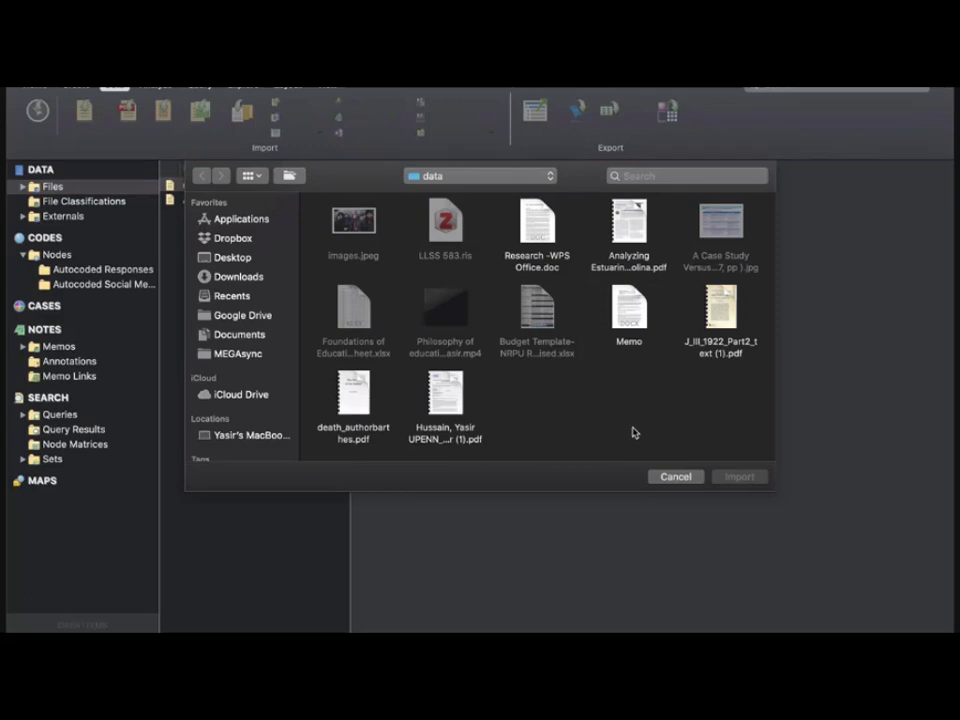
pyautogui.moveTo(622, 226)
pyautogui.click(367, 393)
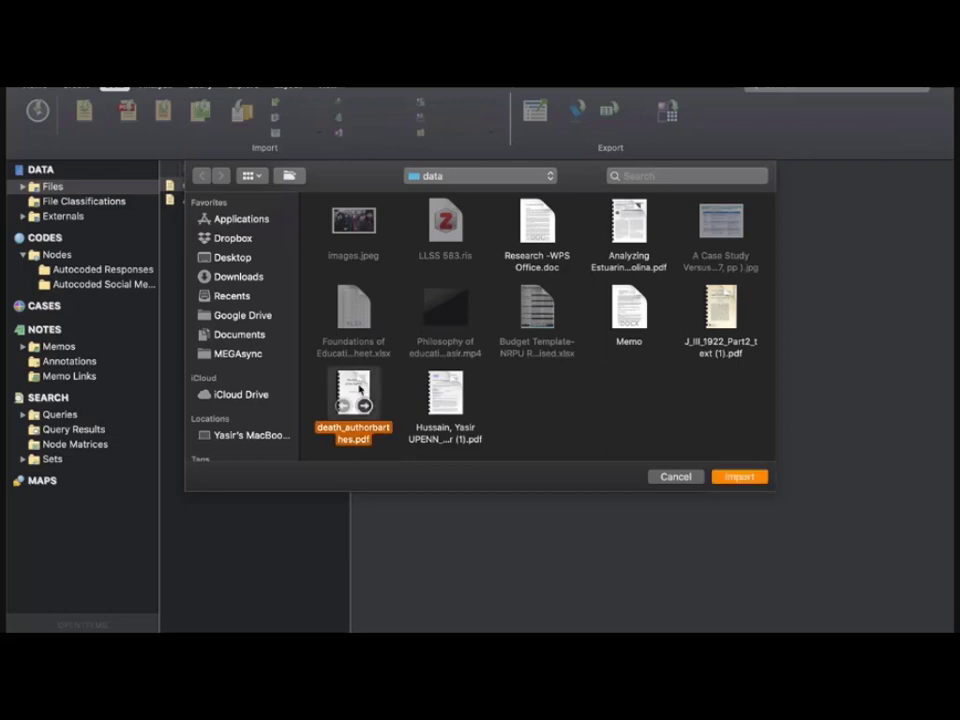
pyautogui.click(539, 226)
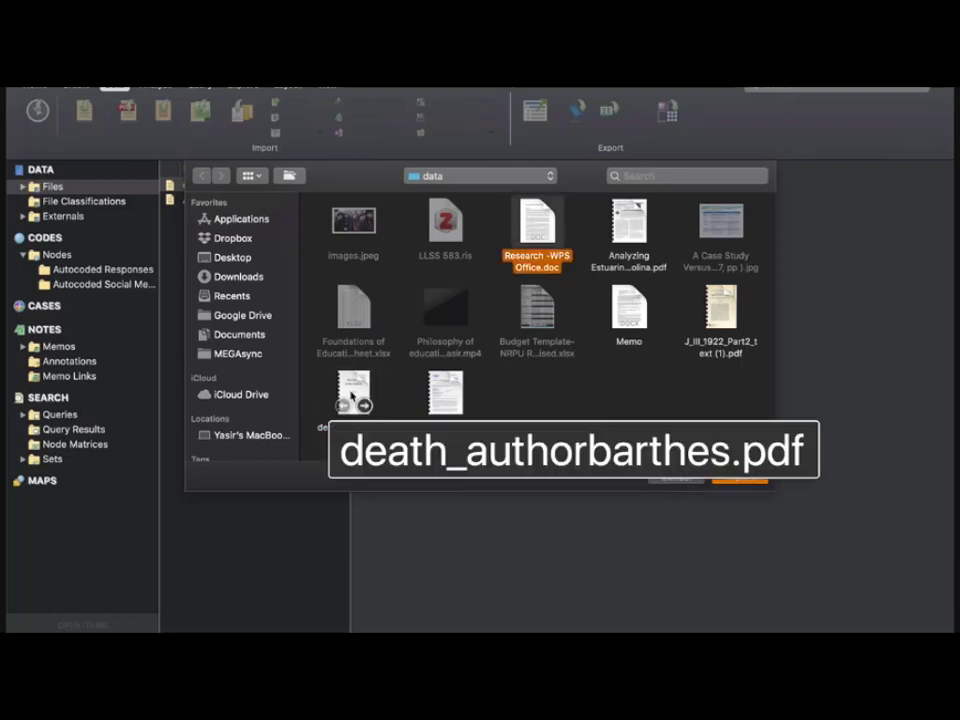
pyautogui.keyDown('super'); pyautogui.click(384, 395); pyautogui.keyUp('super')
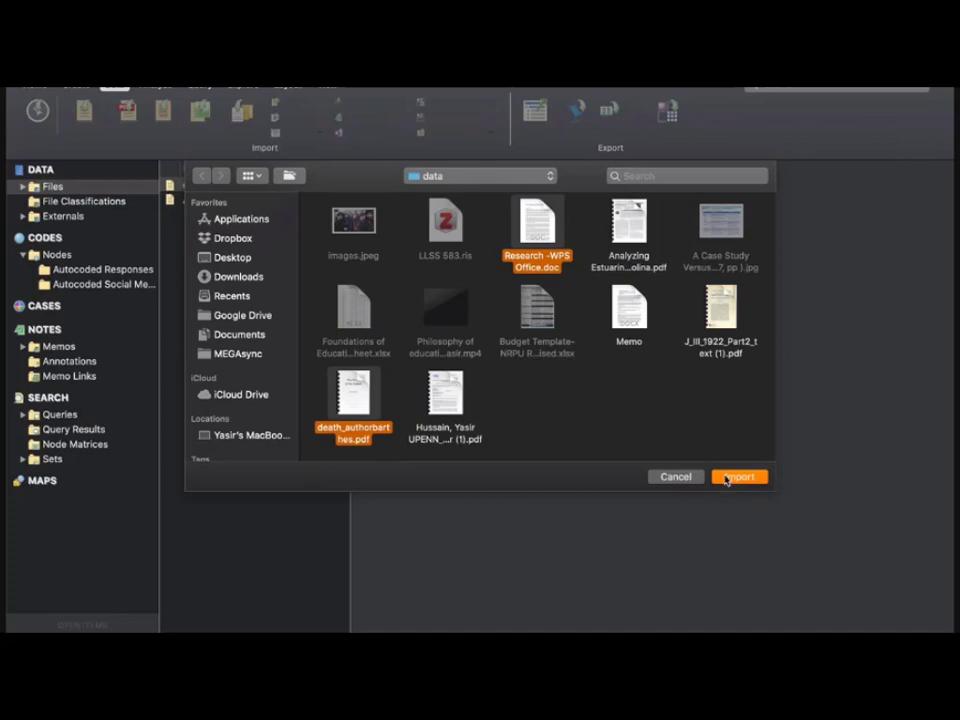
pyautogui.click(737, 479)
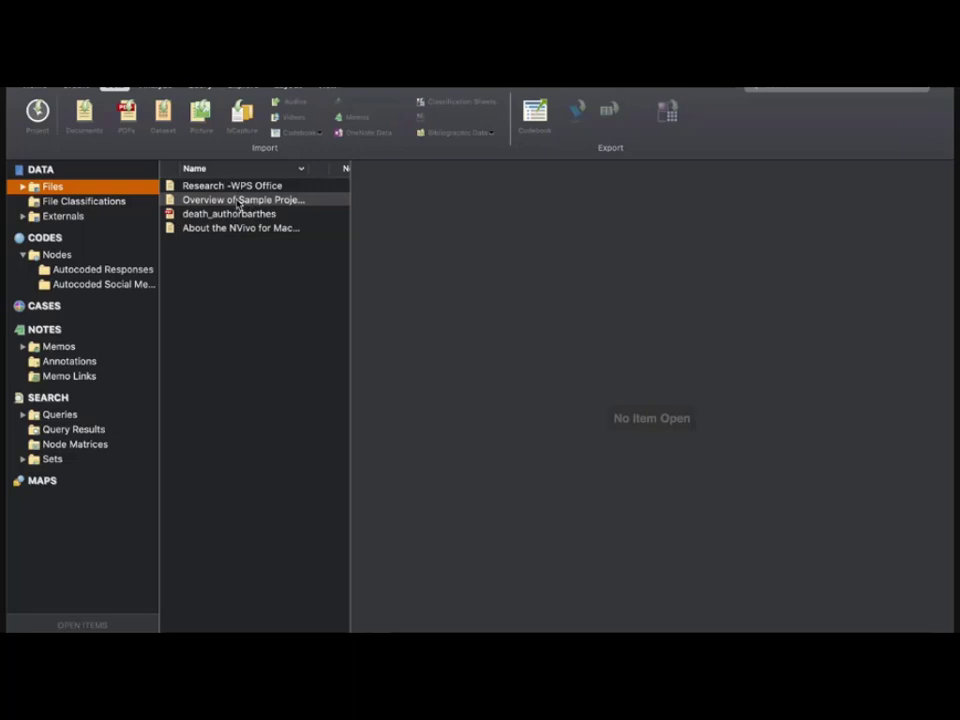
# Open the imported death_authorbarthes PDF and skim through its pages.
pyautogui.doubleClick(228, 215)
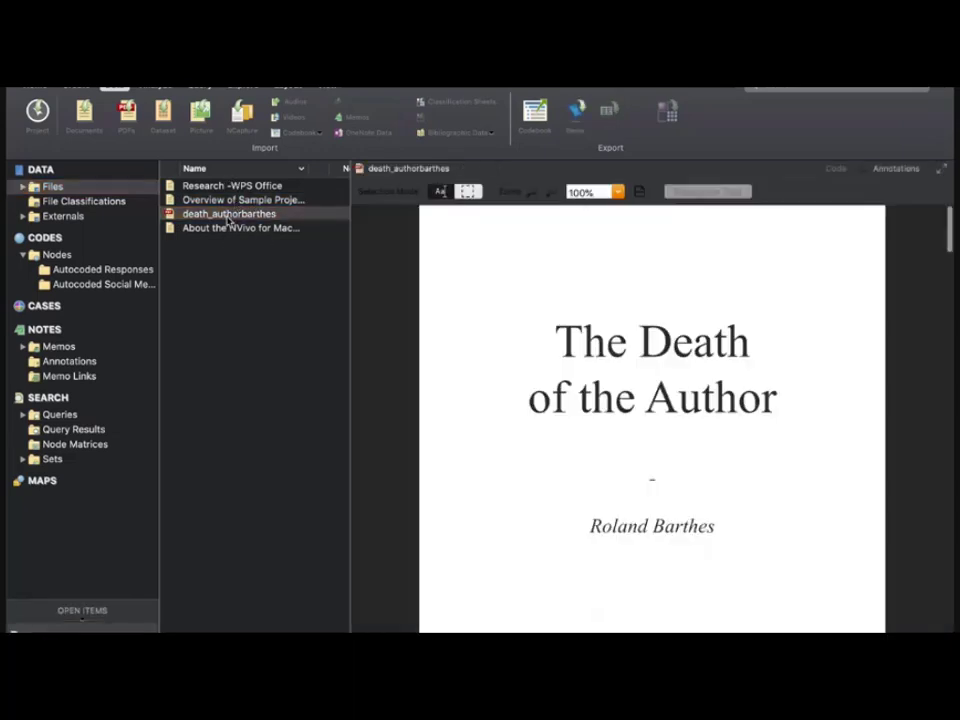
pyautogui.scroll(-20, 629, 403)
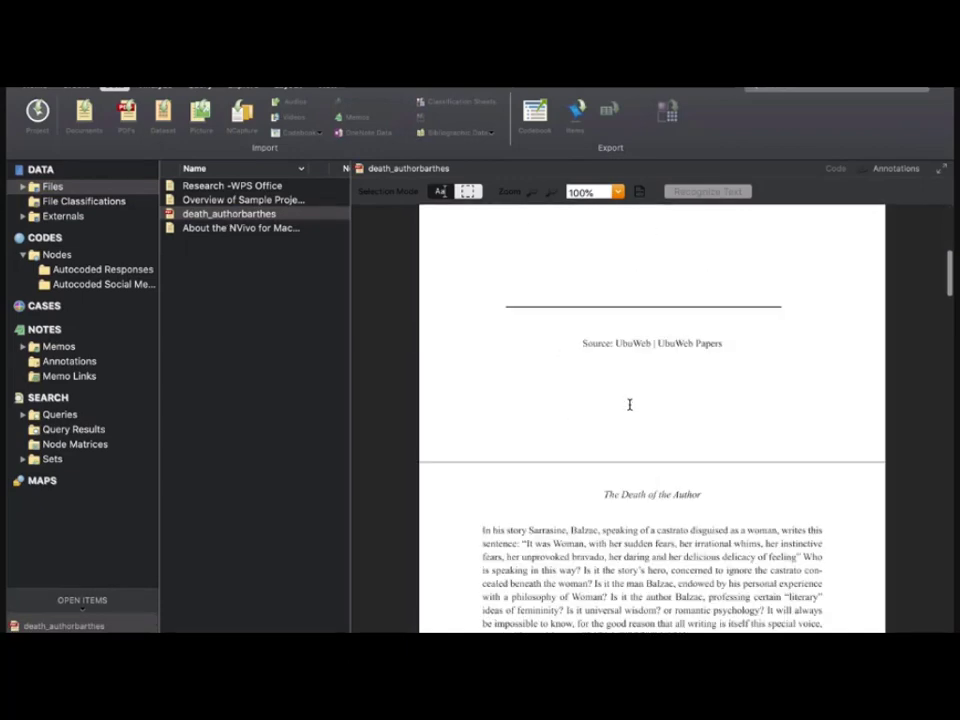
pyautogui.scroll(15, 629, 403)
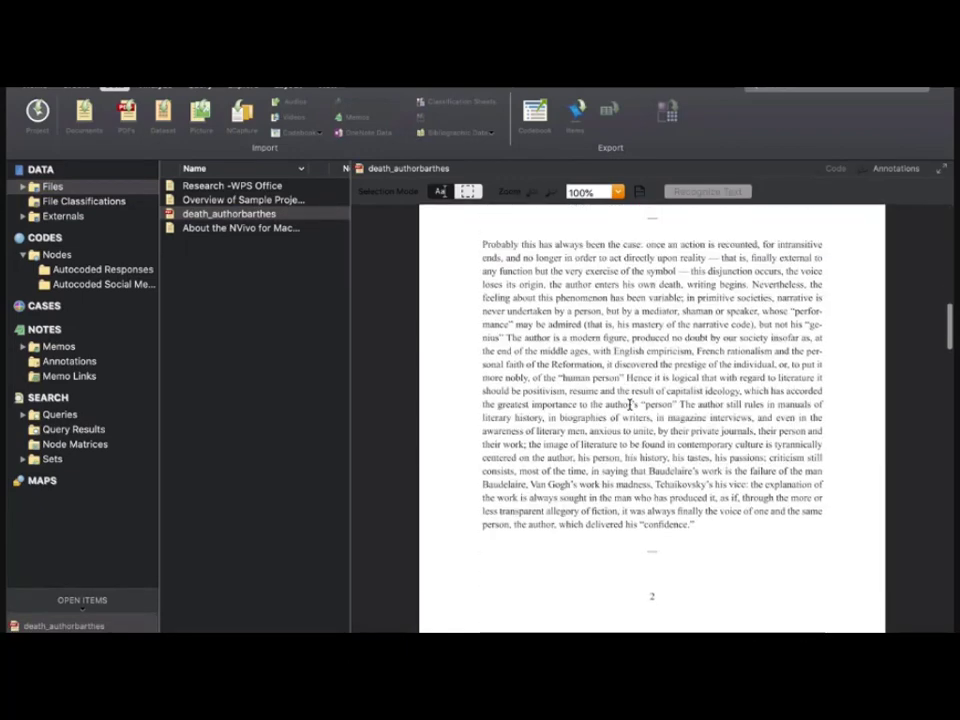
pyautogui.scroll(3, 629, 404)
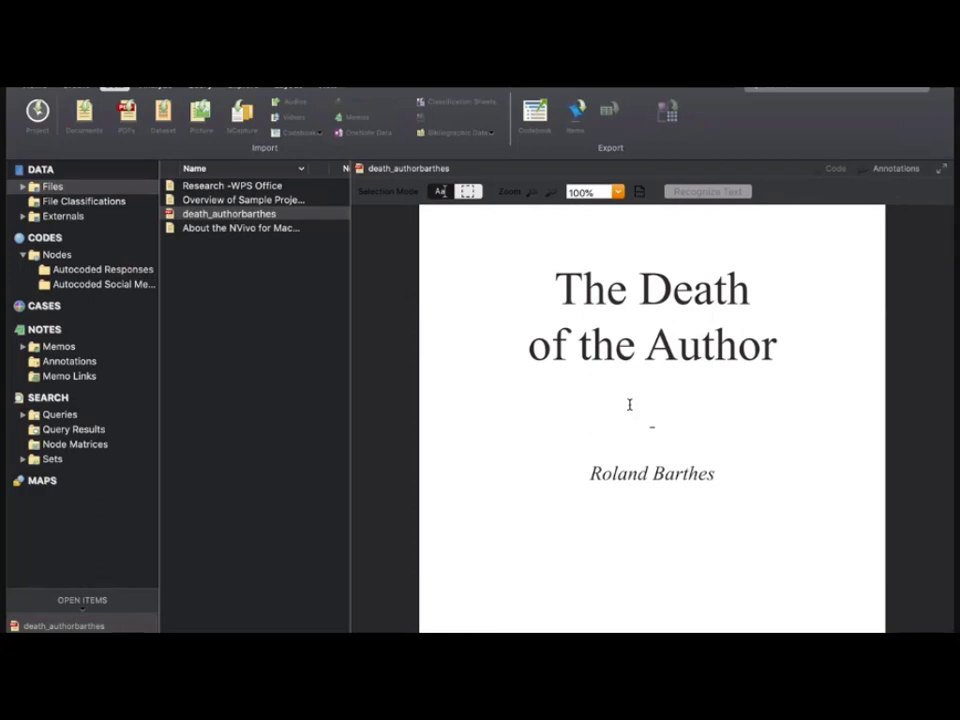
# Import the Foundations of Education spreadsheet as a dataset, keeping the assistant's DMY date format, first-row field names and default field options.
pyautogui.click(163, 117)
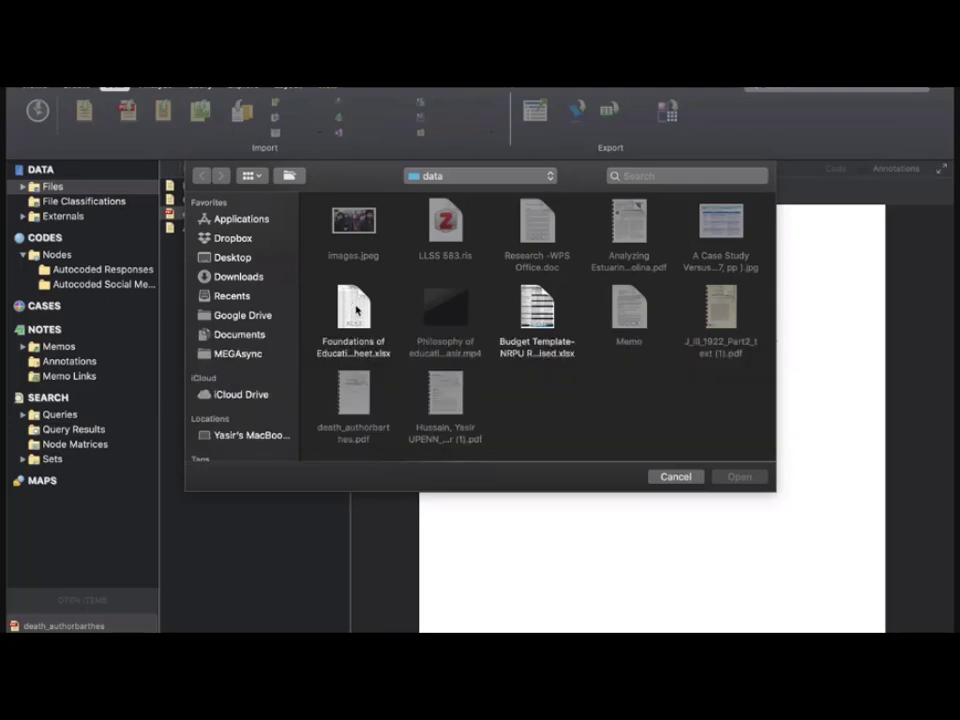
pyautogui.click(356, 310)
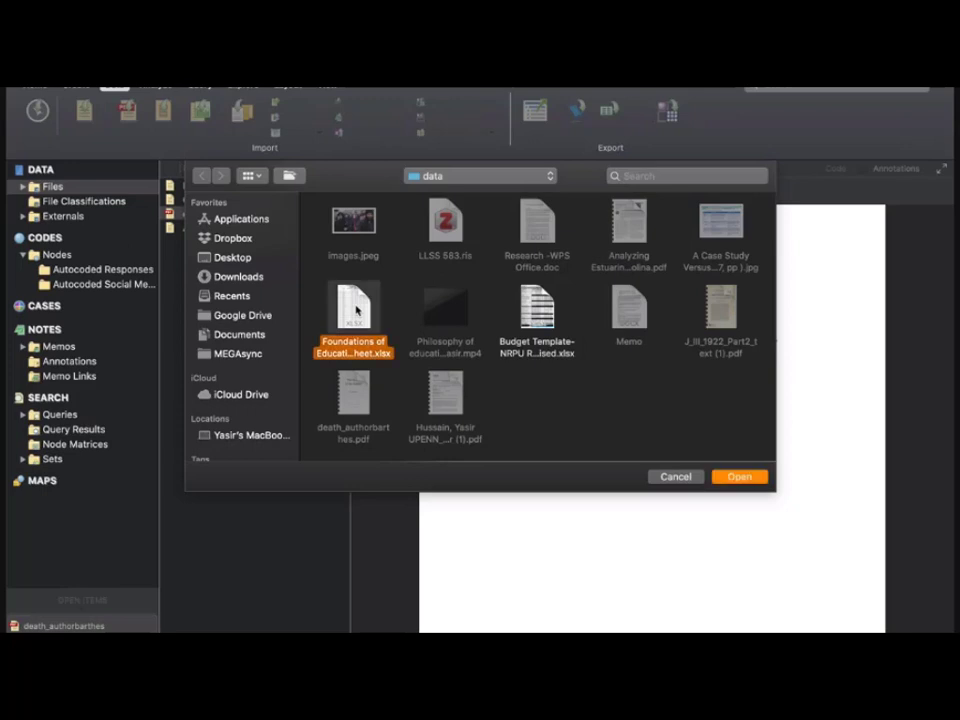
pyautogui.click(745, 479)
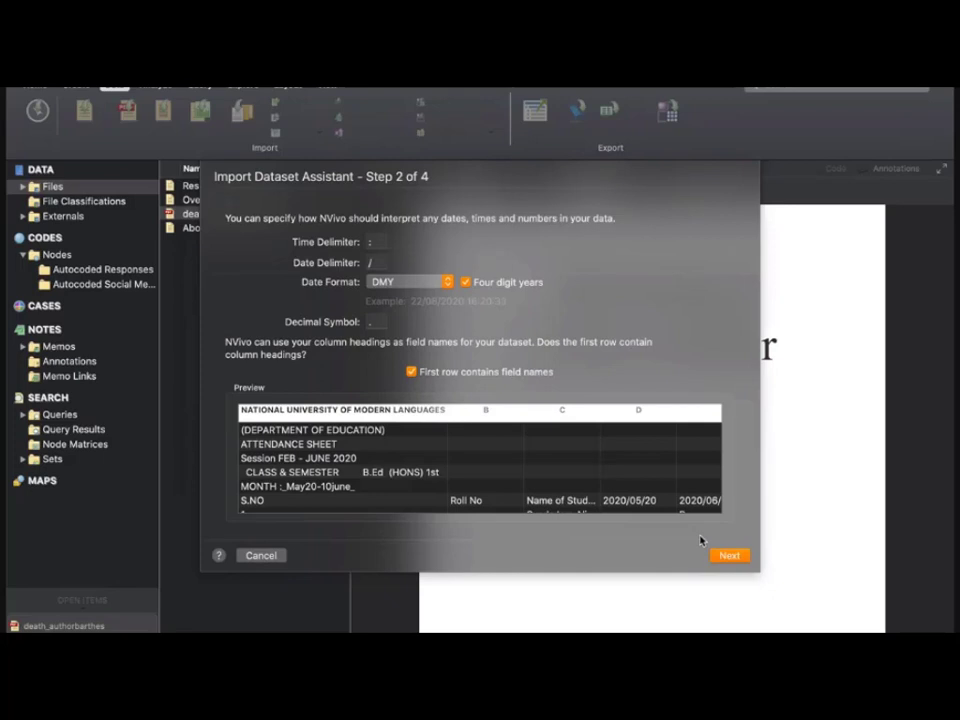
pyautogui.click(729, 556)
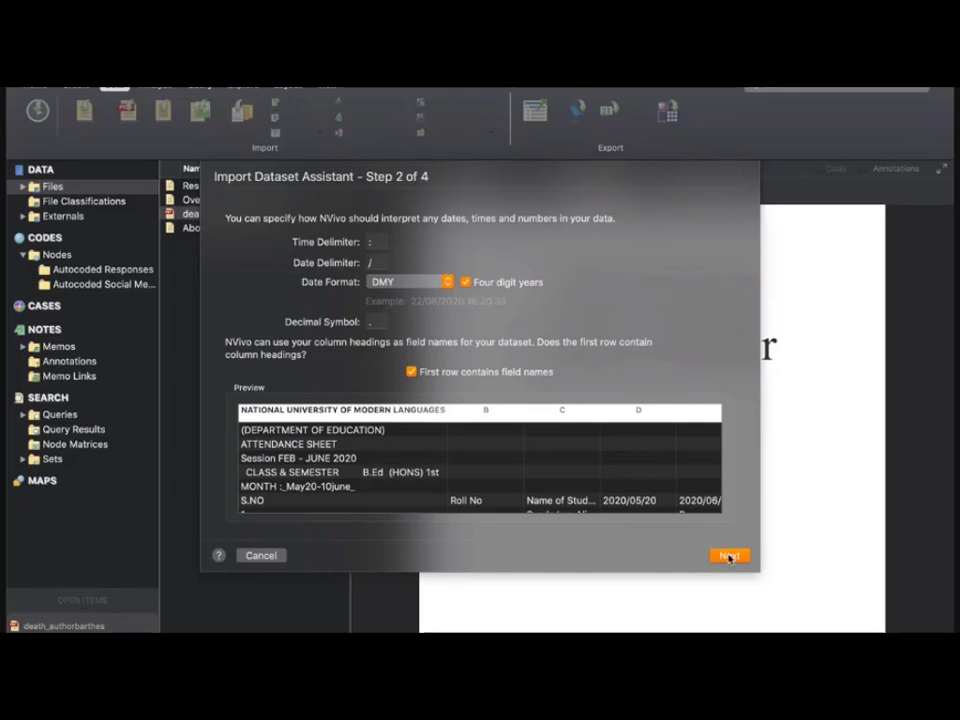
pyautogui.click(729, 556)
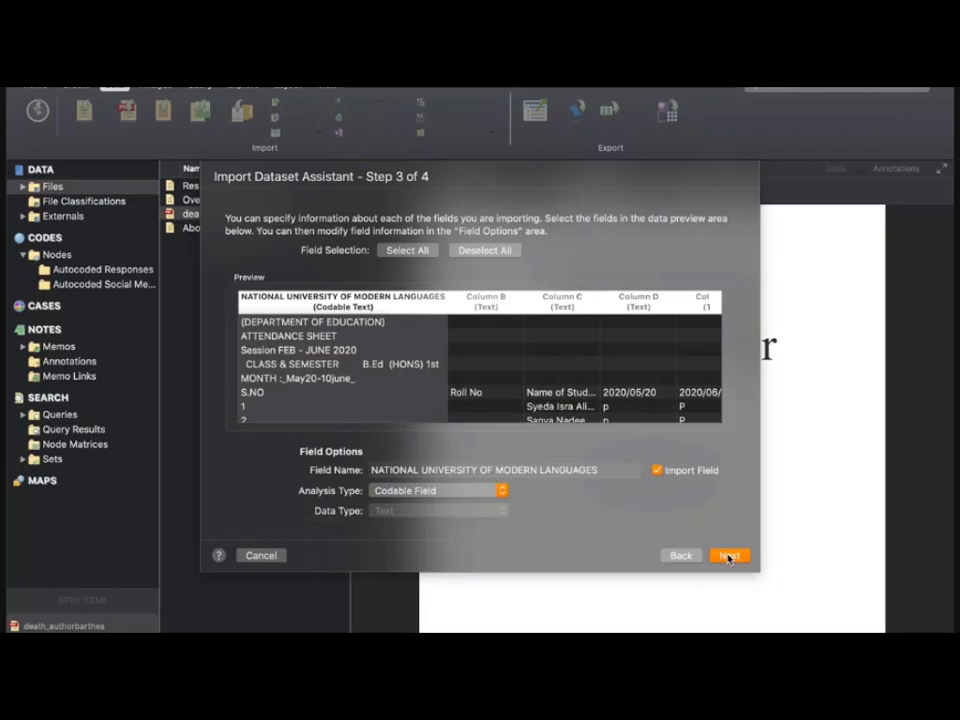
pyautogui.click(729, 556)
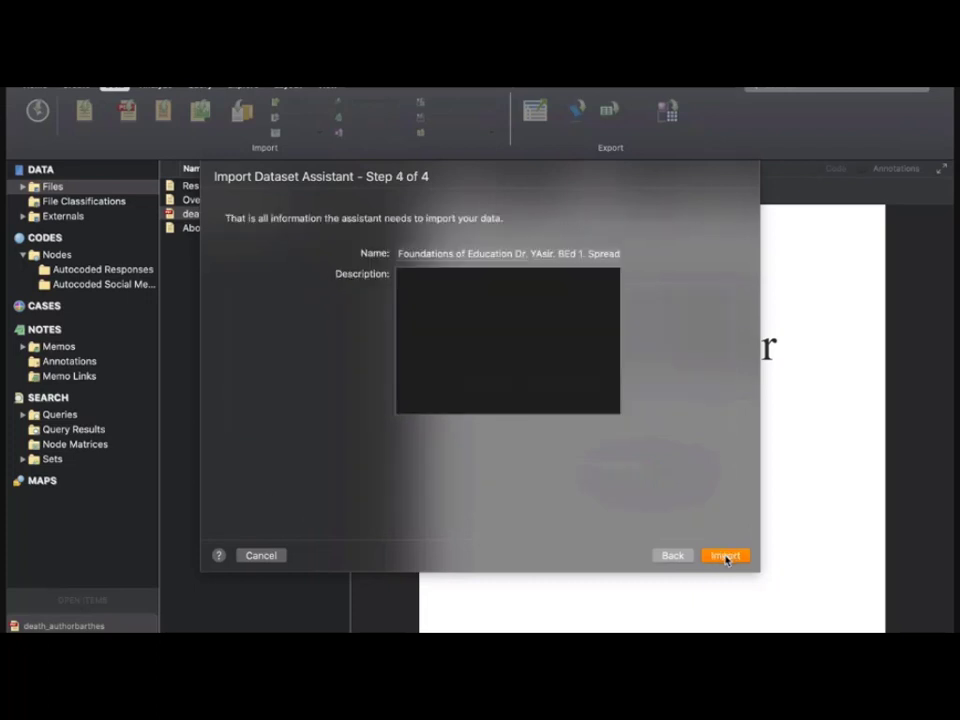
pyautogui.click(725, 556)
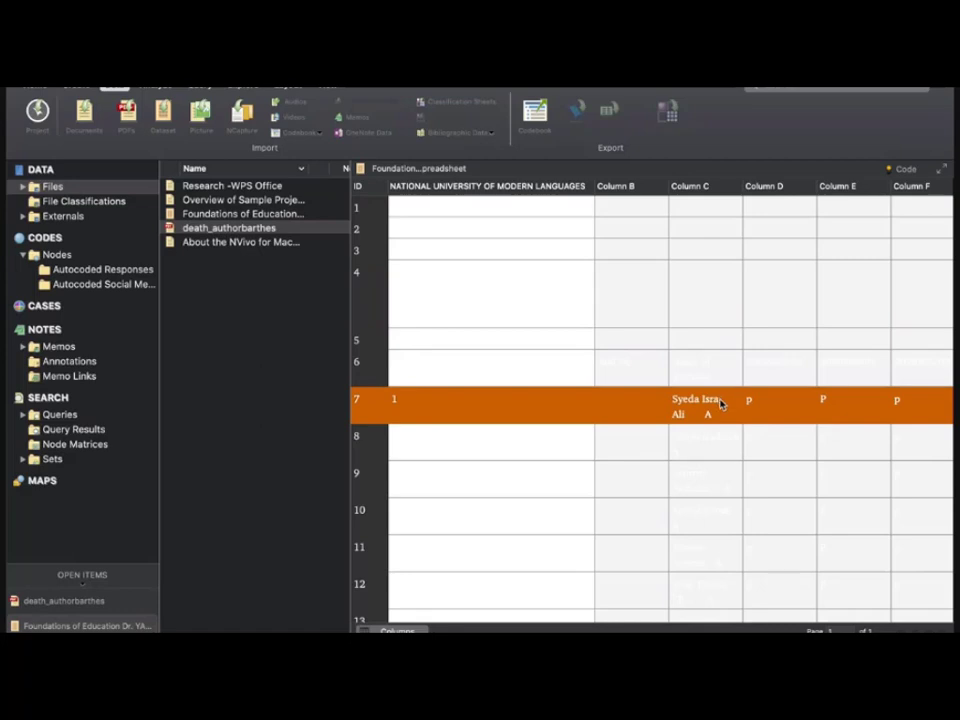
# Inspect rows 4 and 1 of the imported dataset and close all open items.
pyautogui.click(510, 296)
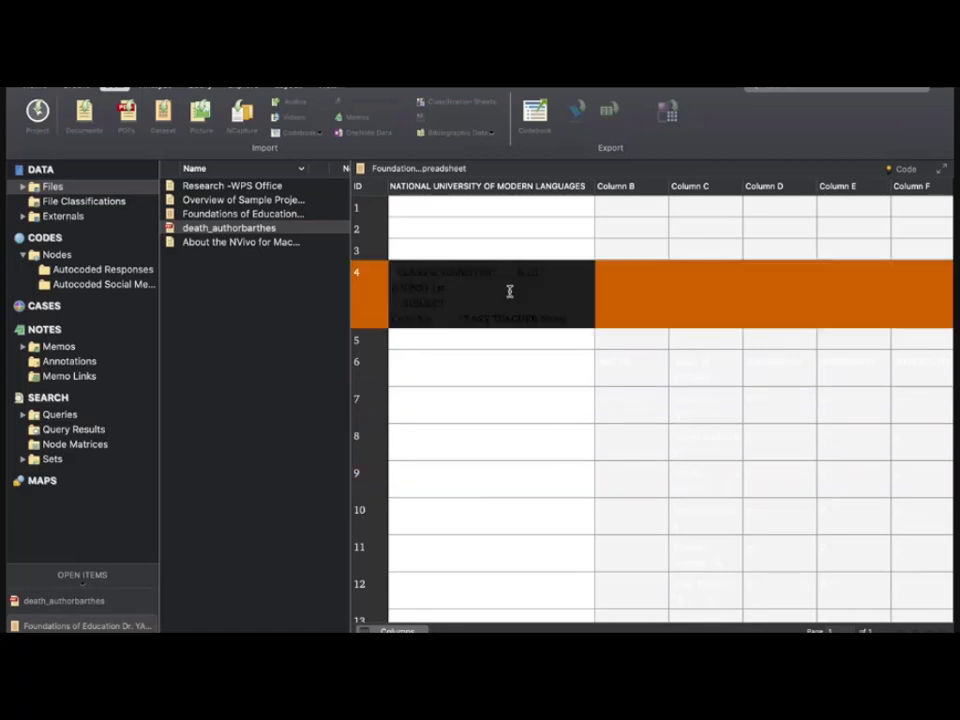
pyautogui.click(433, 208)
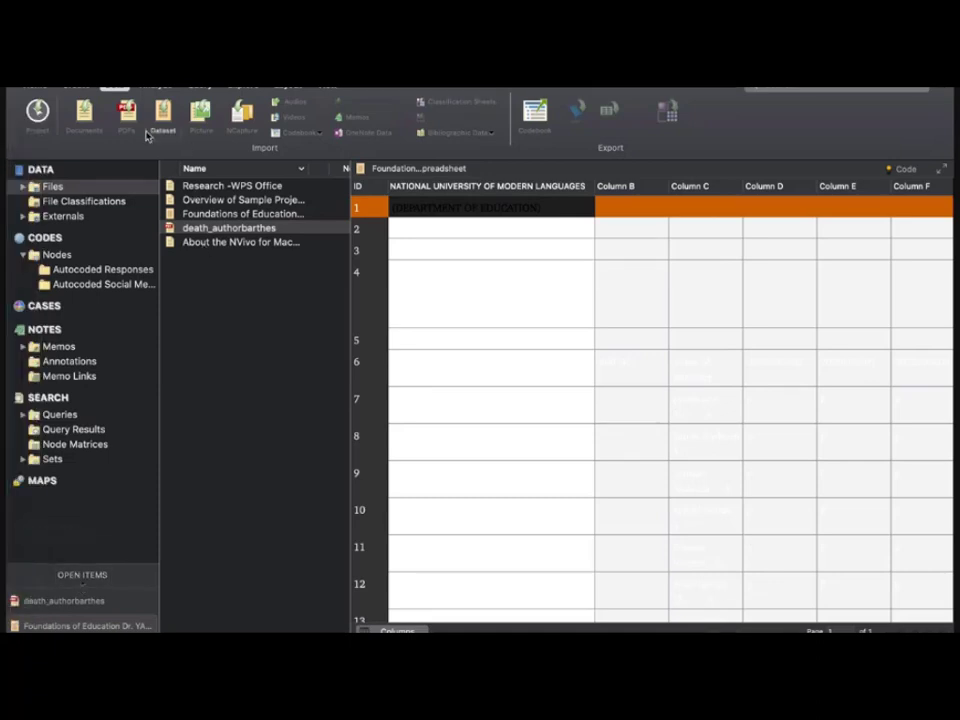
pyautogui.moveTo(112, 90)
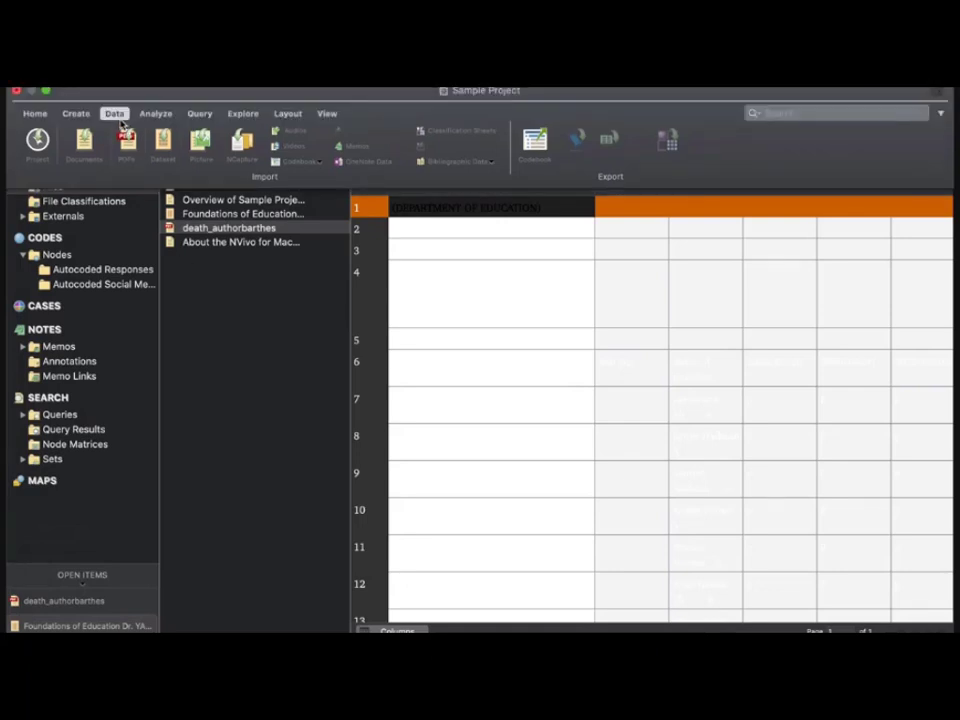
pyautogui.rightClick(79, 600)
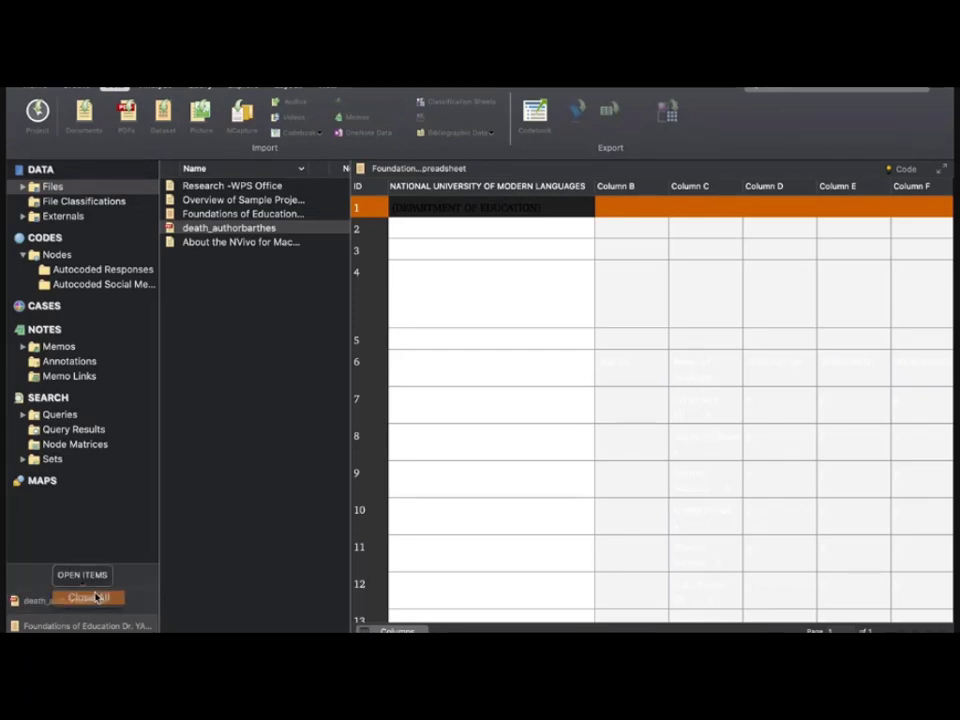
pyautogui.click(96, 597)
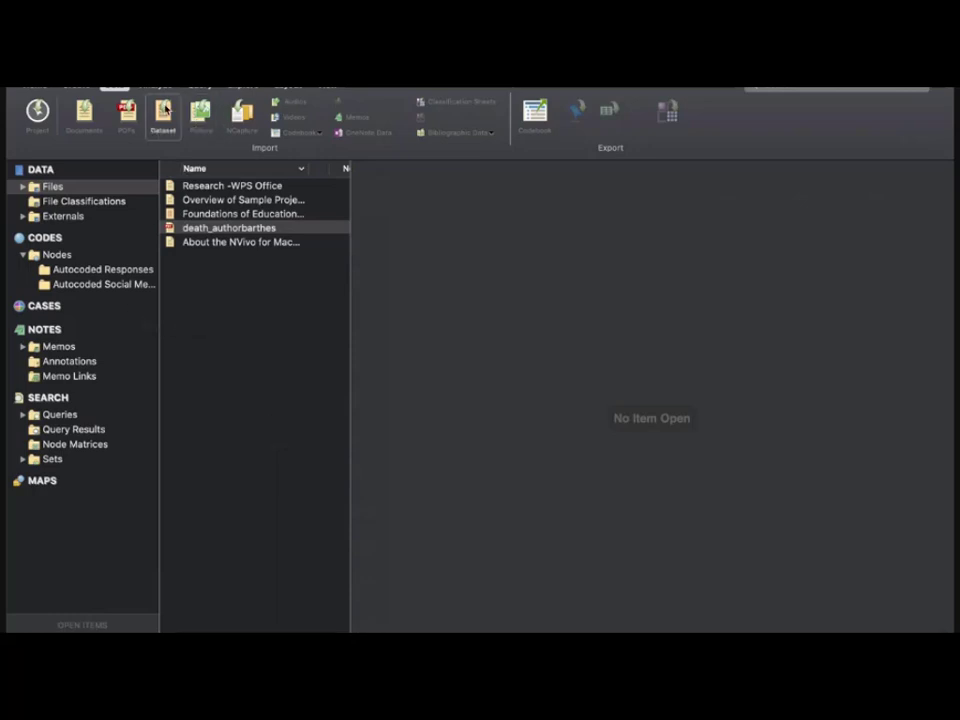
# Import images.jpeg as a picture and change its name to "Picture of Covid 19" in its properties.
pyautogui.click(203, 120)
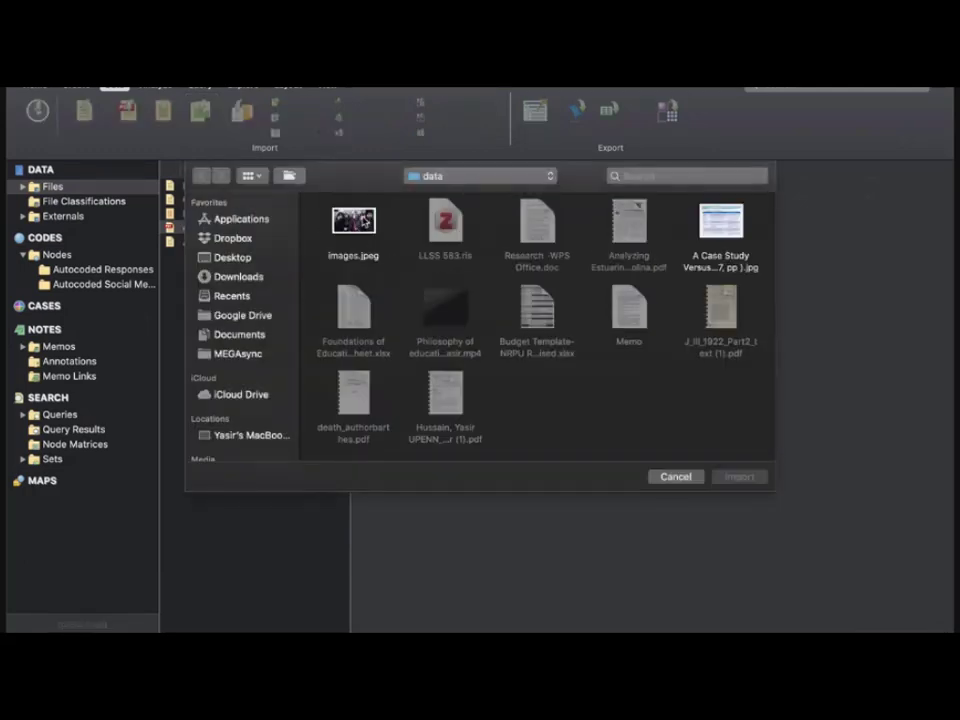
pyautogui.doubleClick(362, 220)
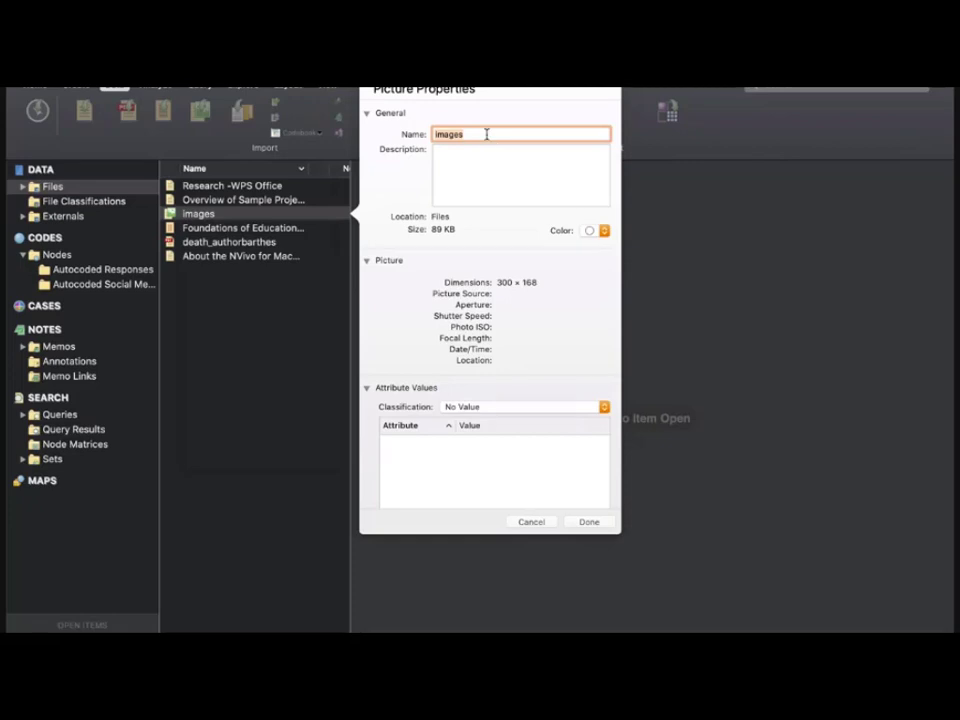
pyautogui.press('BackSpace')
pyautogui.write('Picture of V')
pyautogui.press('BackSpace')
pyautogui.write('Covid 19')
# Assign the purple color and the Image-General classification to the imported picture.
pyautogui.click(595, 232)
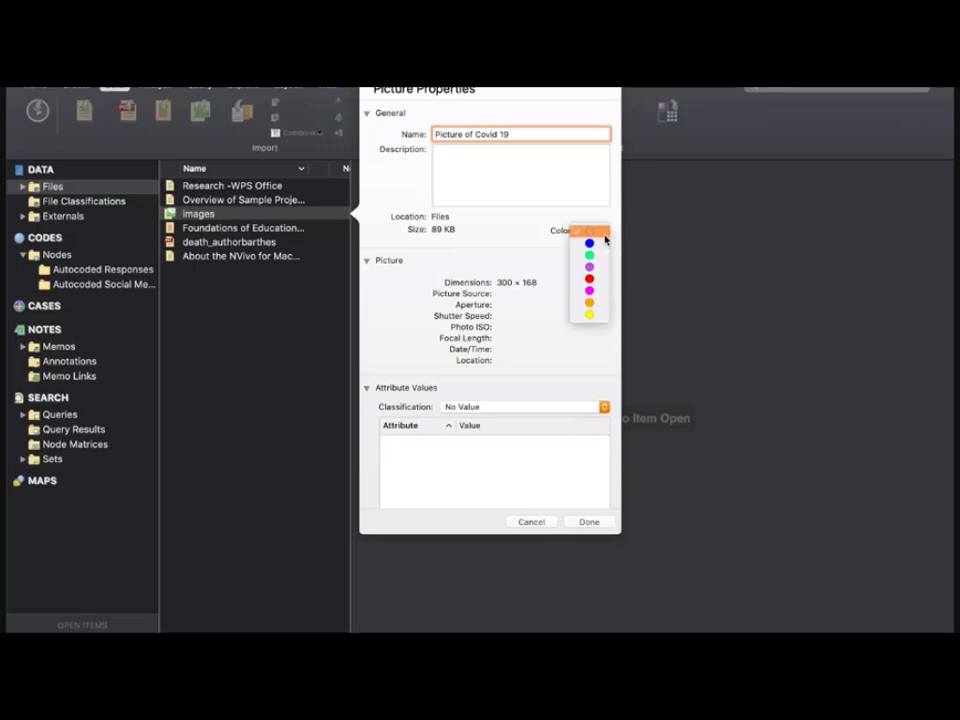
pyautogui.click(594, 273)
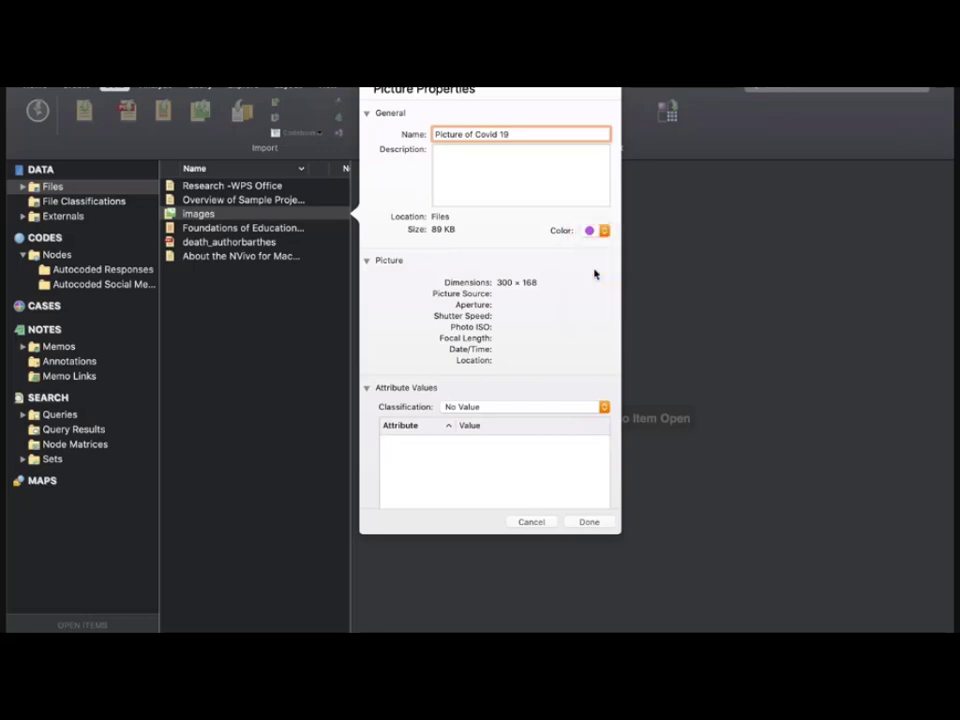
pyautogui.click(604, 410)
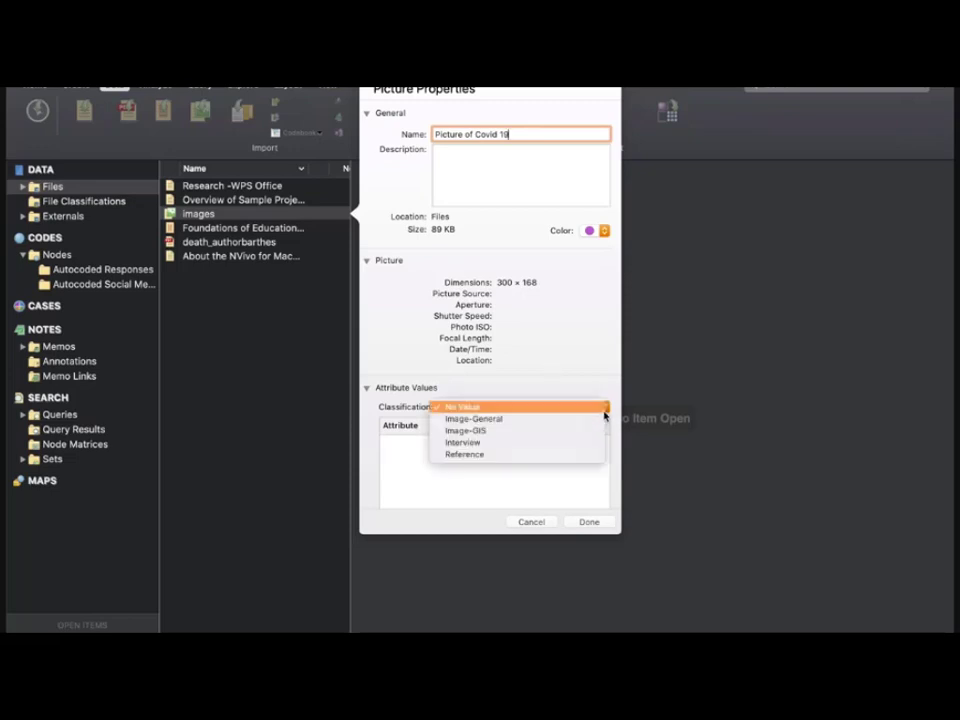
pyautogui.click(504, 420)
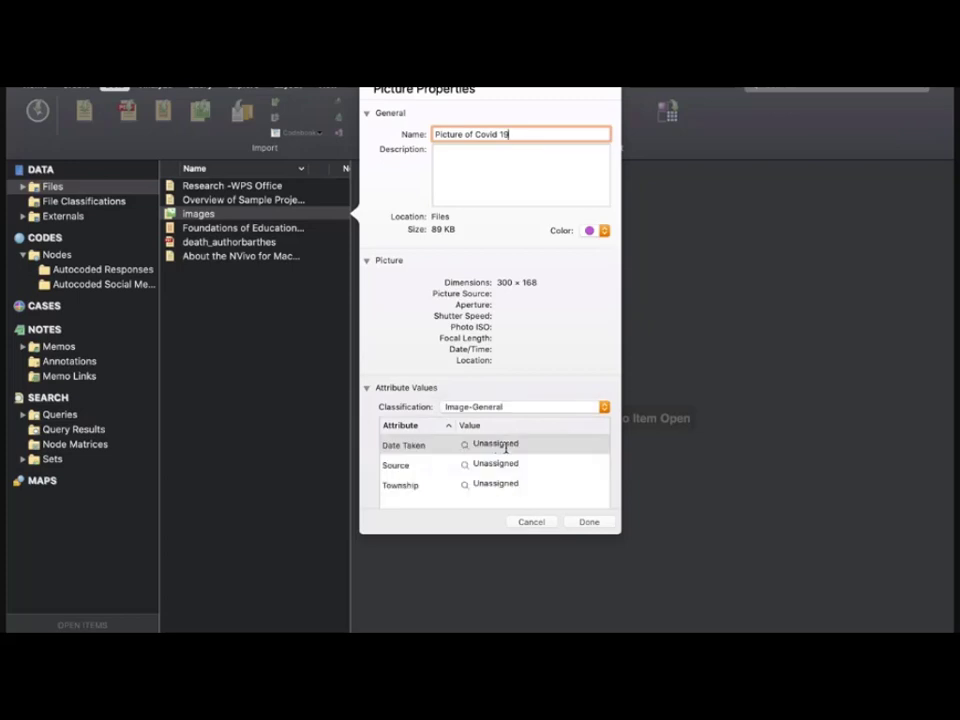
# Set the picture's Date Taken attribute to Nov 23, 2020.
pyautogui.click(496, 446)
pyautogui.press('BackSpace')
pyautogui.press('BackSpace')
pyautogui.press('BackSpace')
pyautogui.press('BackSpace')
pyautogui.press('BackSpace')
pyautogui.press('BackSpace')
pyautogui.press('BackSpace')
pyautogui.press('BackSpace')
pyautogui.press('BackSpace')
pyautogui.press('BackSpace')
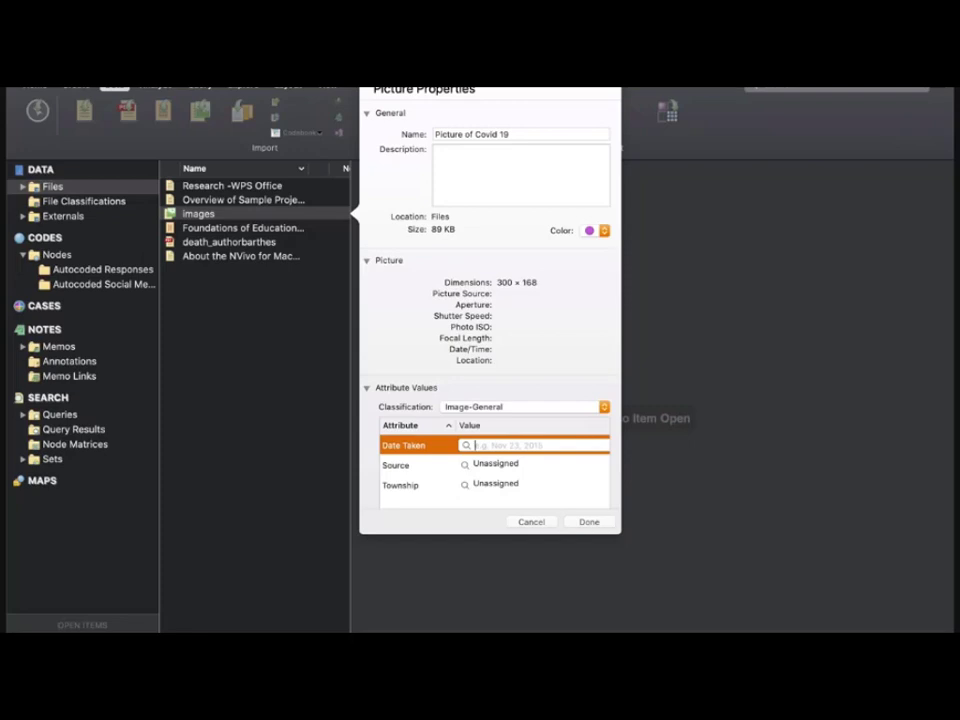
pyautogui.write('May')
pyautogui.press('BackSpace')
pyautogui.press('BackSpace')
pyautogui.press('BackSpace')
pyautogui.write('Ap')
pyautogui.press('BackSpace')
pyautogui.press('BackSpace')
pyautogui.write('N')
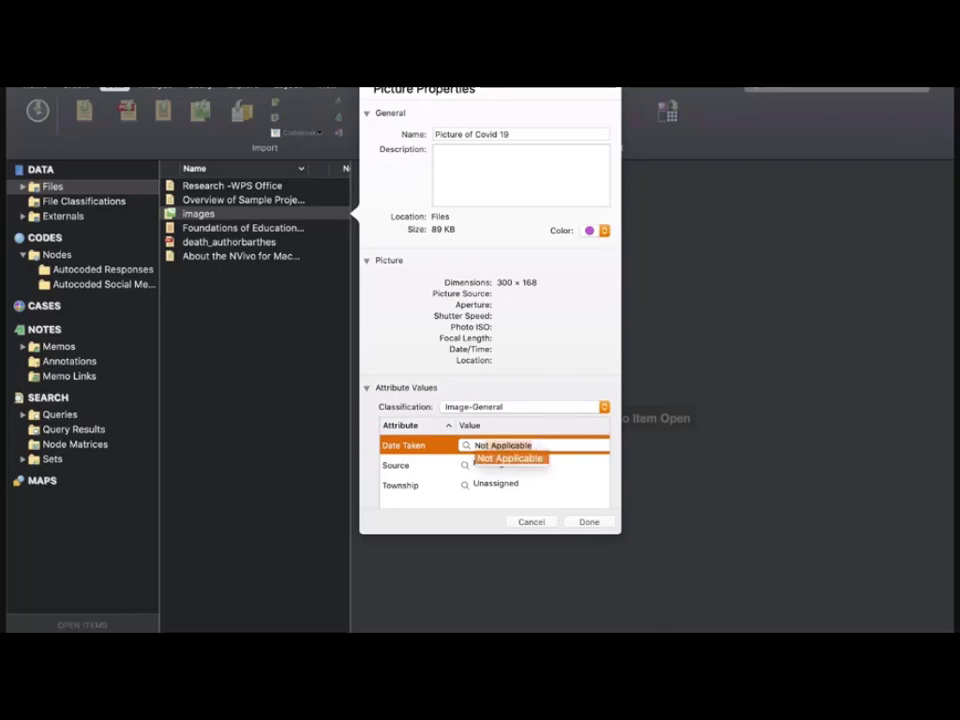
pyautogui.press('BackSpace')
pyautogui.press('BackSpace')
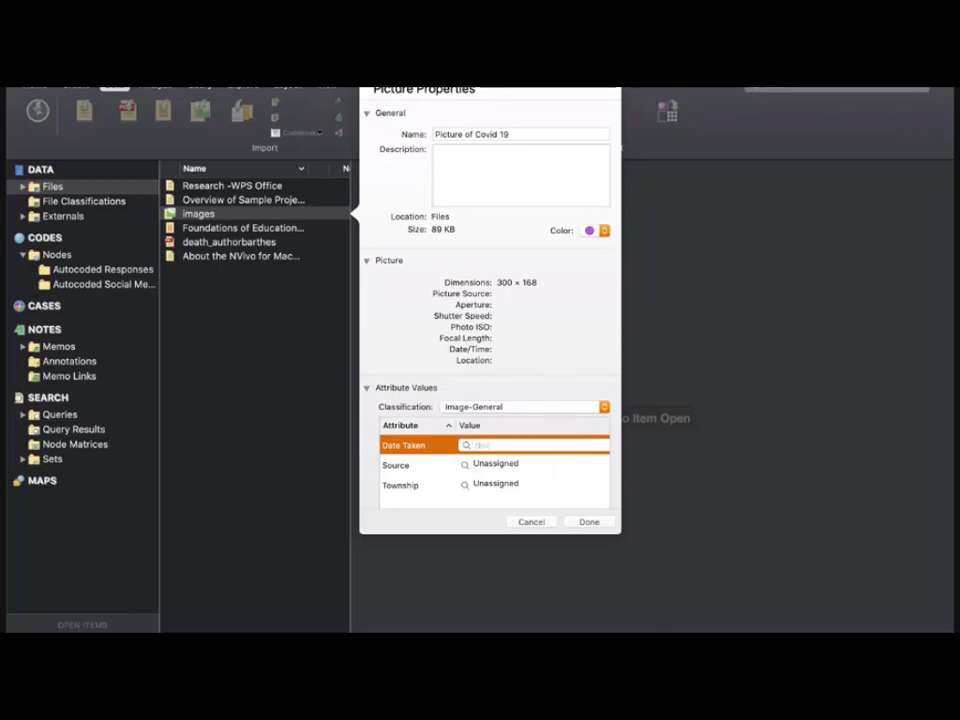
pyautogui.press('BackSpace')
pyautogui.press('BackSpace')
pyautogui.press('BackSpace')
pyautogui.write('No')
pyautogui.write('v')
pyautogui.write(' 03,')
pyautogui.write(' 2020')
# Try to clear the picture's Source attribute value.
pyautogui.click(522, 465)
pyautogui.click(530, 466)
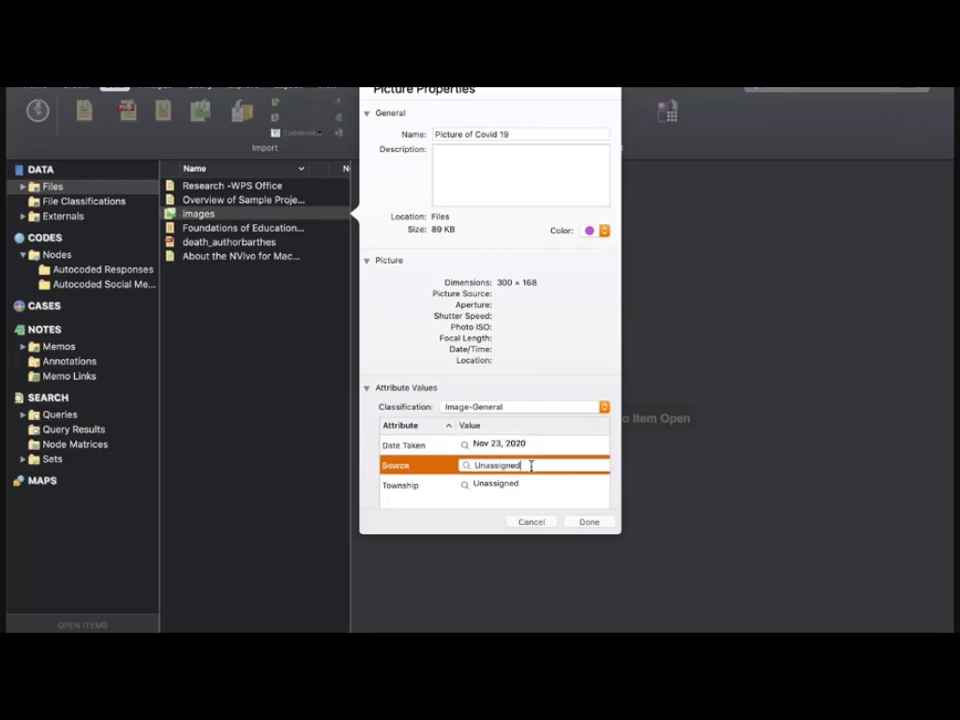
pyautogui.press('BackSpace')
pyautogui.press('BackSpace')
pyautogui.press('BackSpace')
pyautogui.press('BackSpace')
pyautogui.press('BackSpace')
pyautogui.press('BackSpace')
pyautogui.press('BackSpace')
pyautogui.press('BackSpace')
pyautogui.press('BackSpace')
pyautogui.press('BackSpace')
# Set the picture's Township attribute to Tehran and save the picture properties.
pyautogui.click(533, 487)
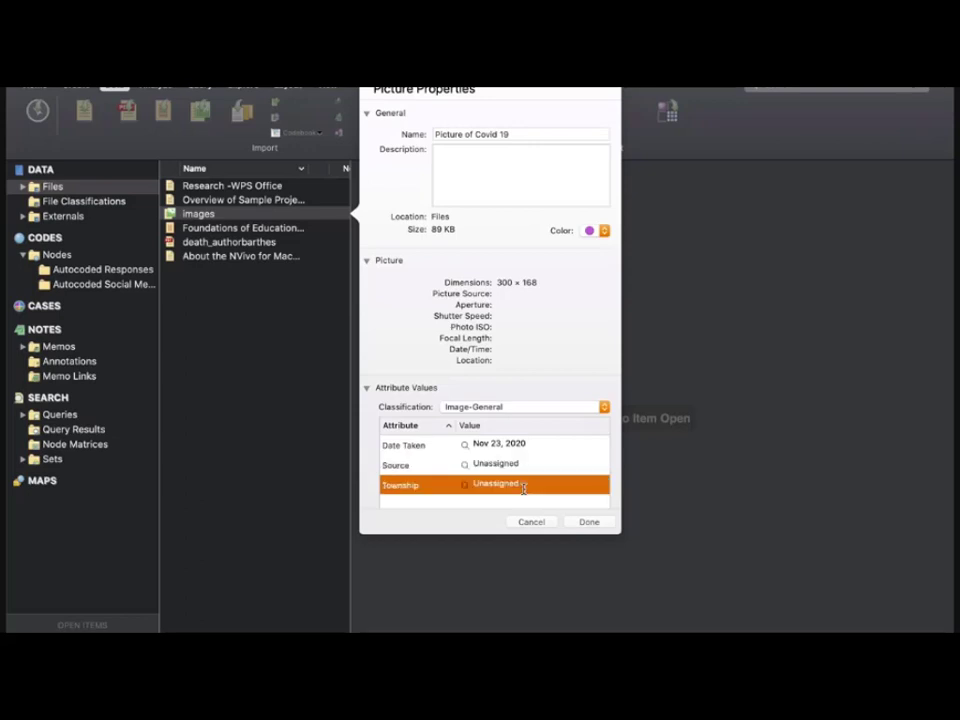
pyautogui.click(532, 486)
pyautogui.press('BackSpace')
pyautogui.press('BackSpace')
pyautogui.press('BackSpace')
pyautogui.press('BackSpace')
pyautogui.press('BackSpace')
pyautogui.press('BackSpace')
pyautogui.press('BackSpace')
pyautogui.press('BackSpace')
pyautogui.press('BackSpace')
pyautogui.press('BackSpace')
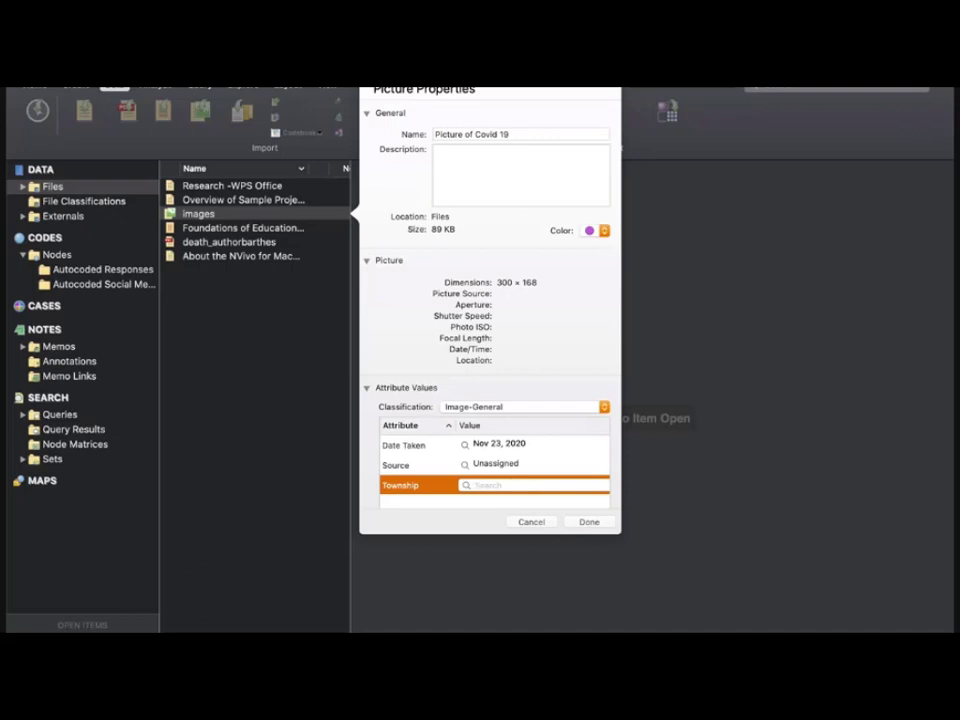
pyautogui.write('Tehran')
pyautogui.click(589, 522)
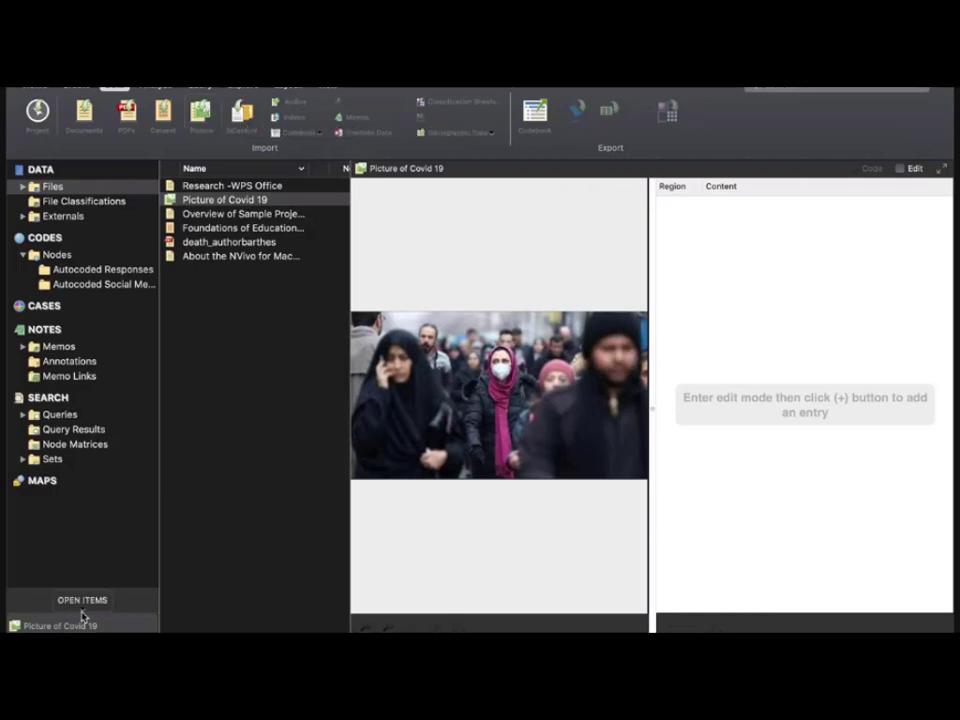
# Close the open picture and review the NCapture files available in Downloads without importing any.
pyautogui.click(86, 620)
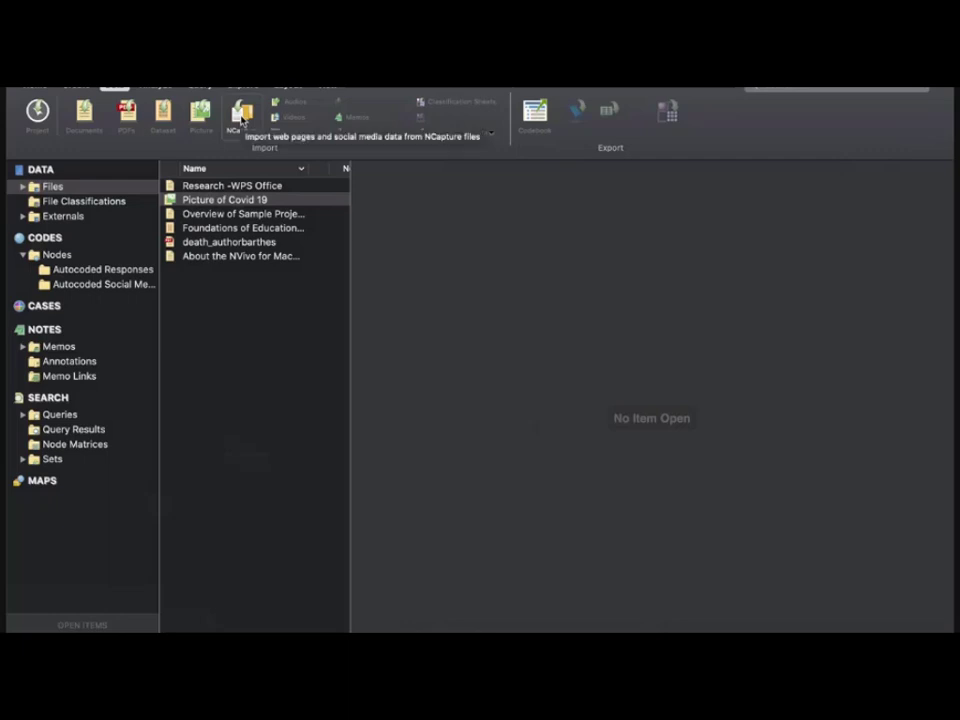
pyautogui.click(241, 114)
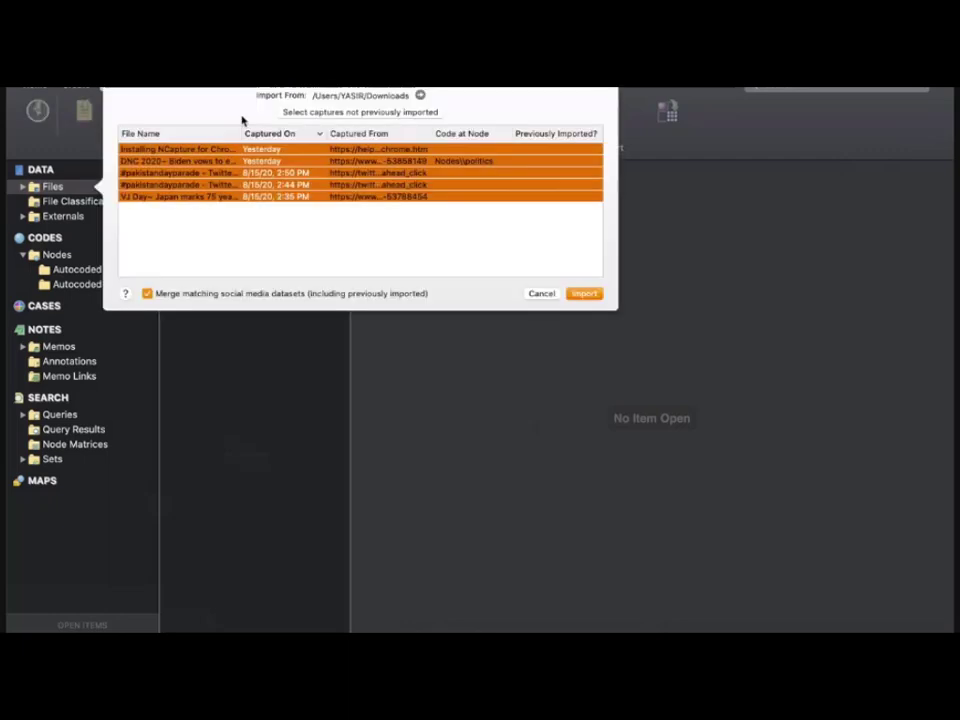
pyautogui.click(540, 293)
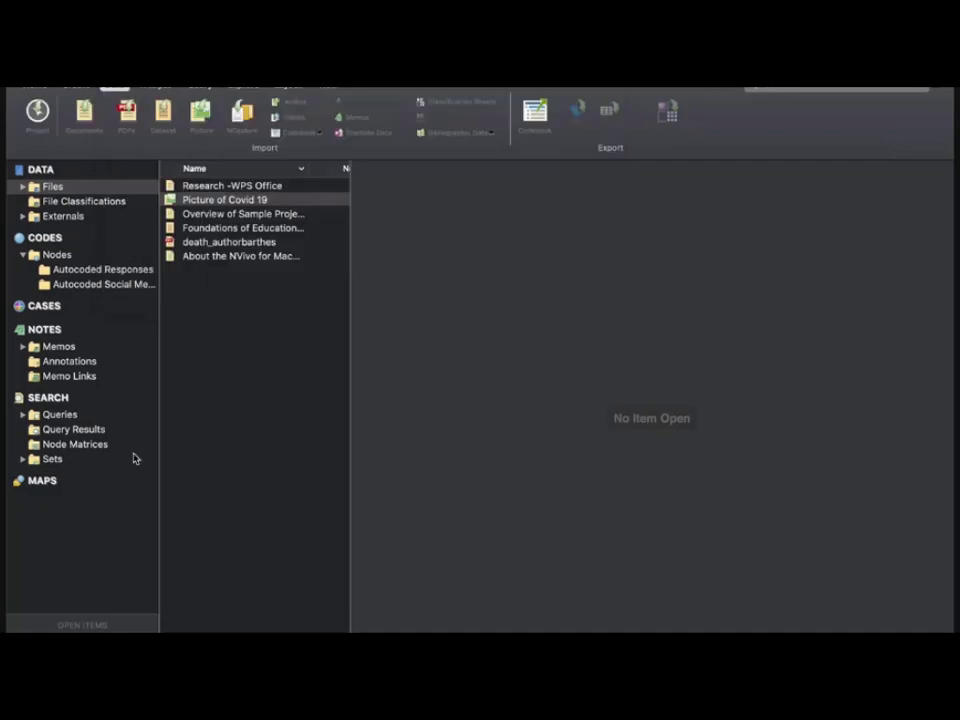
# Switch to Chrome, search for "ncapture for chrome" and open the QSR International page about installing NCapture for Chrome.
pyautogui.hotkey('ctrl', 'Up')
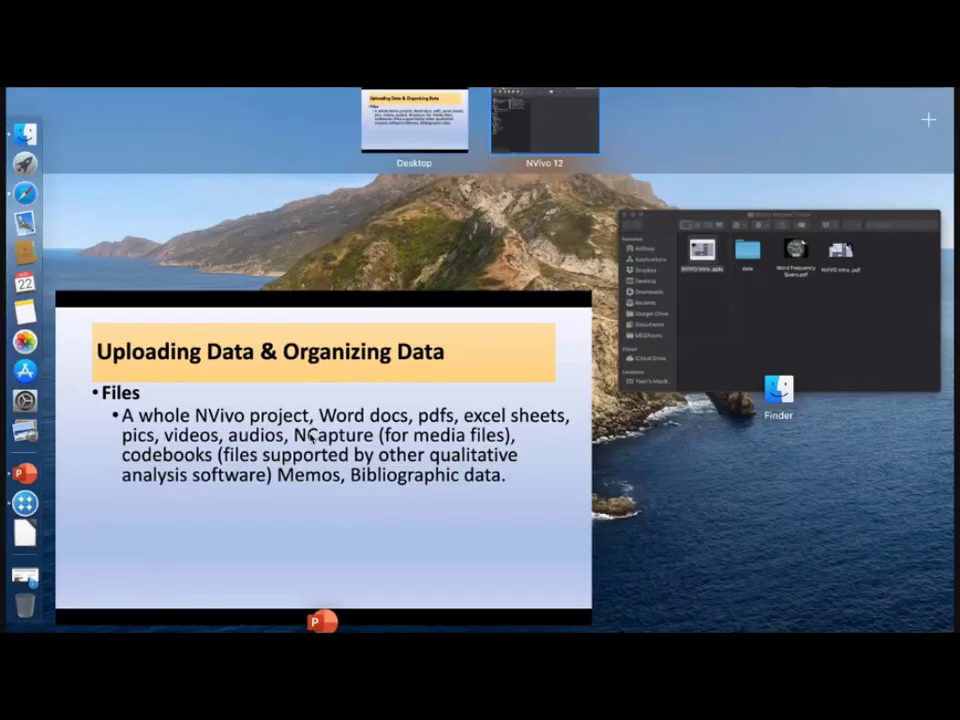
pyautogui.click(27, 164)
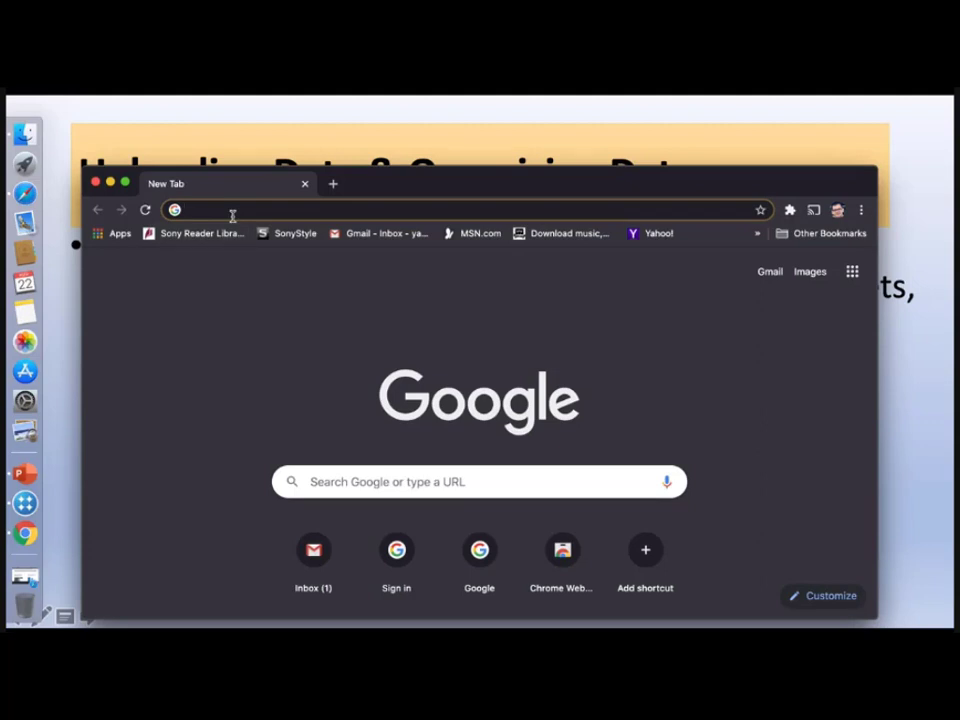
pyautogui.write('N')
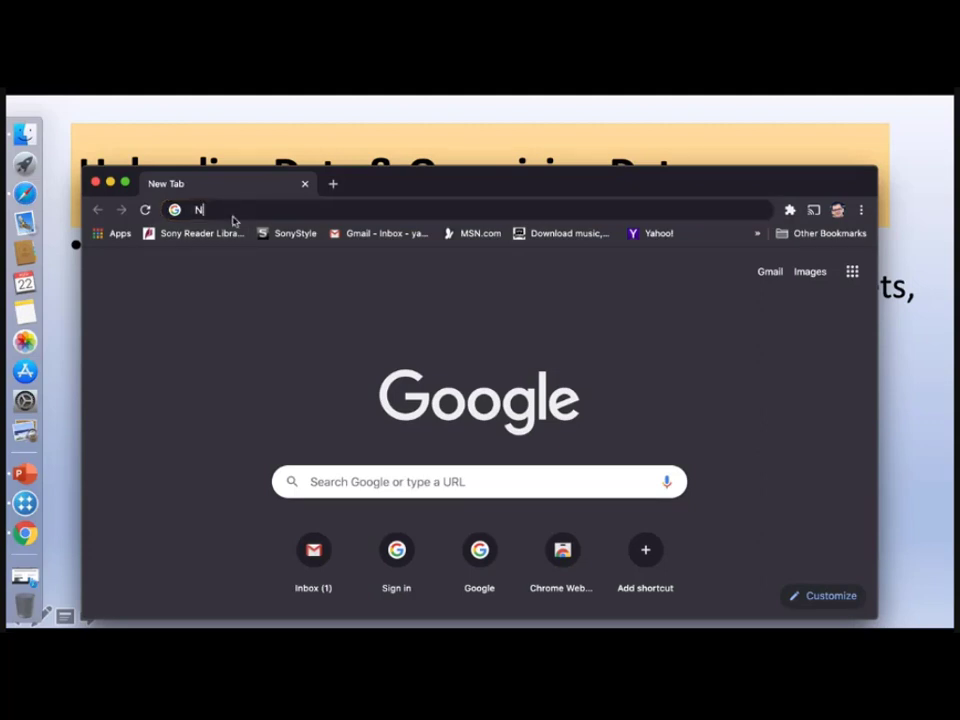
pyautogui.write('capture for chrome')
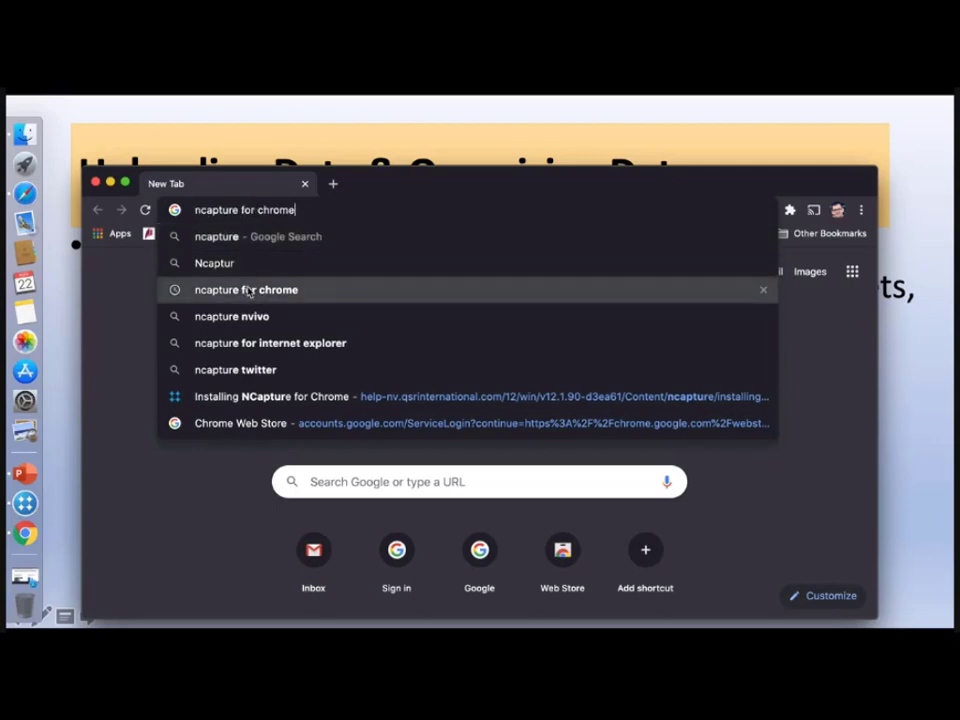
pyautogui.click(247, 290)
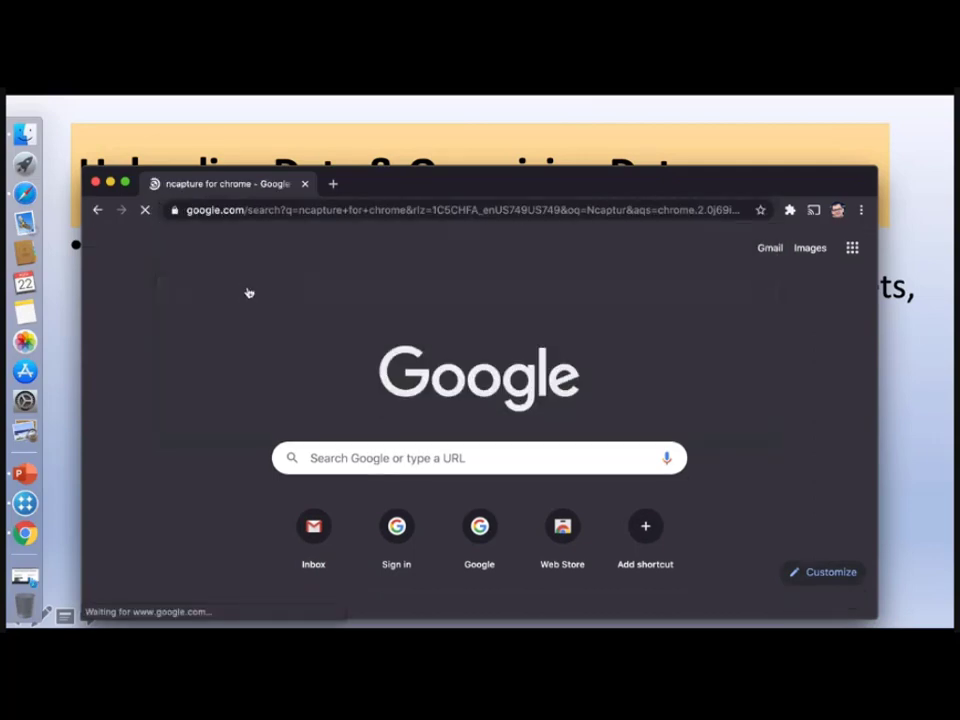
pyautogui.scroll(-2, 318, 407)
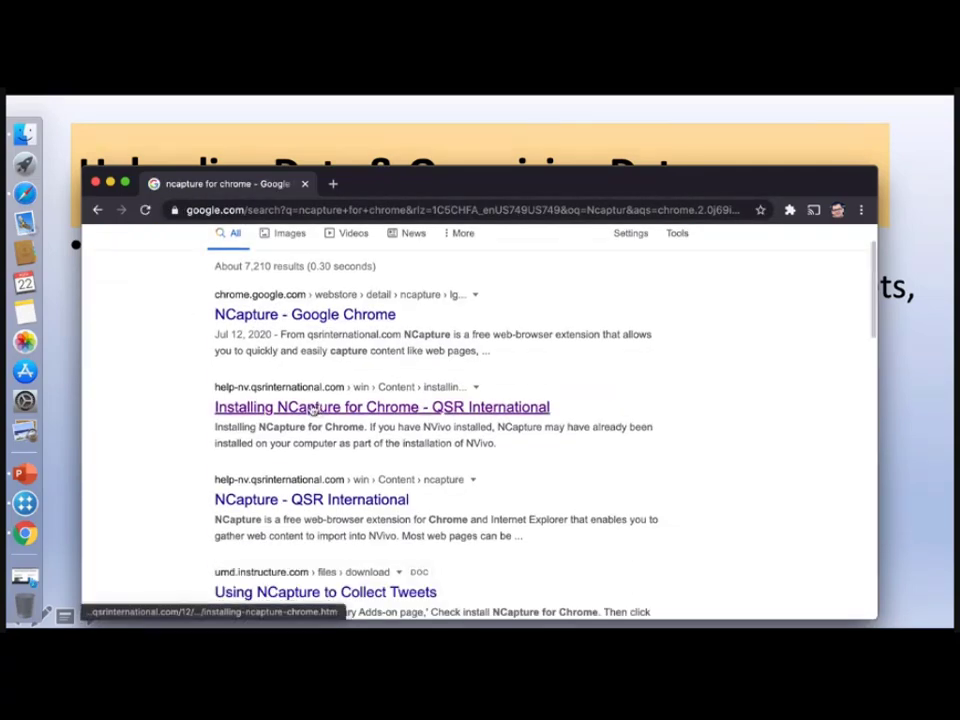
pyautogui.click(328, 423)
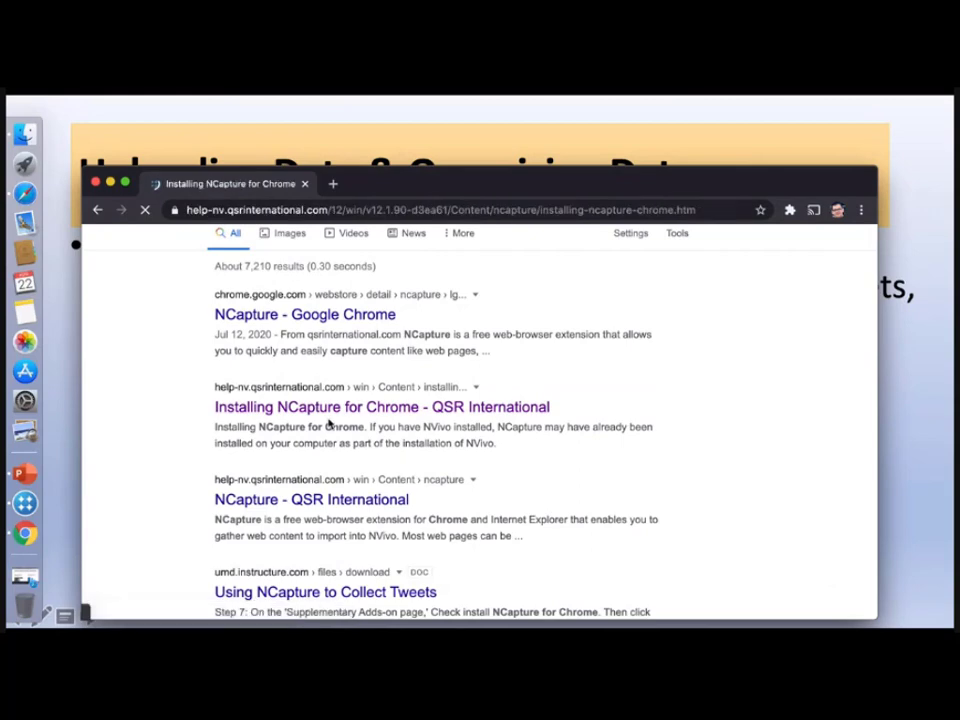
# Capture the NCapture installation help page as a web page PDF with the NCapture extension and close the browser window.
pyautogui.scroll(-3, 396, 424)
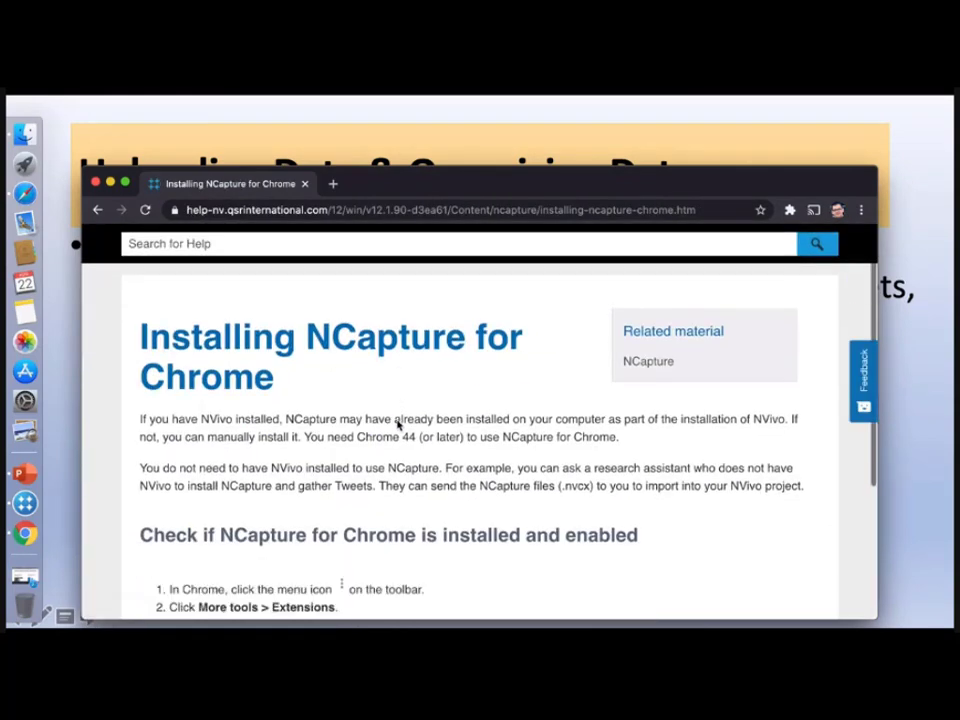
pyautogui.scroll(-2, 397, 420)
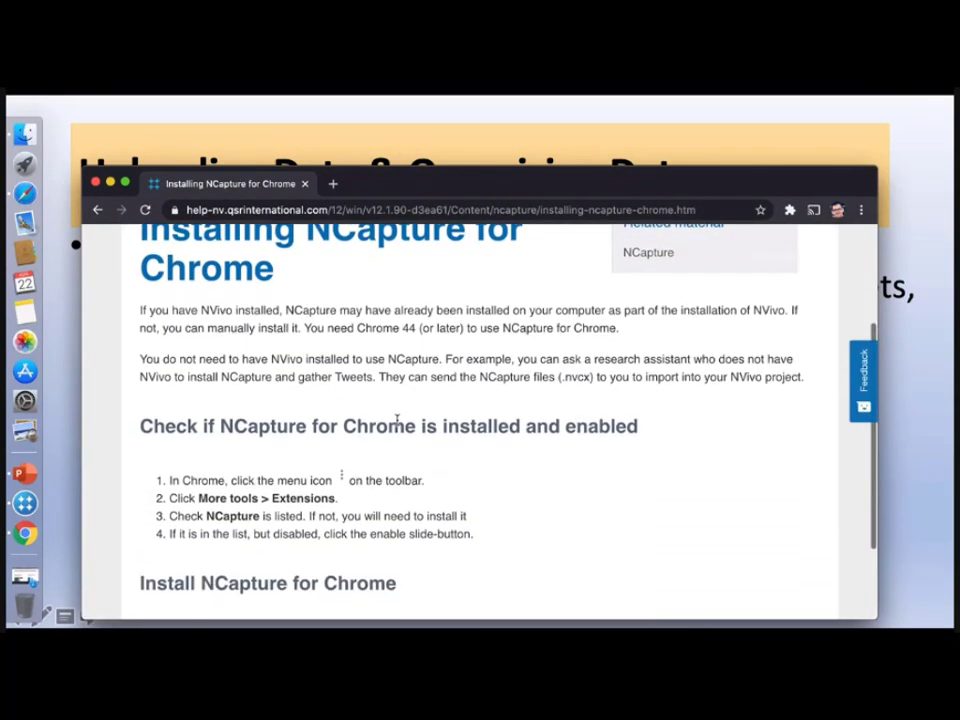
pyautogui.scroll(3, 397, 420)
pyautogui.scroll(-3, 397, 420)
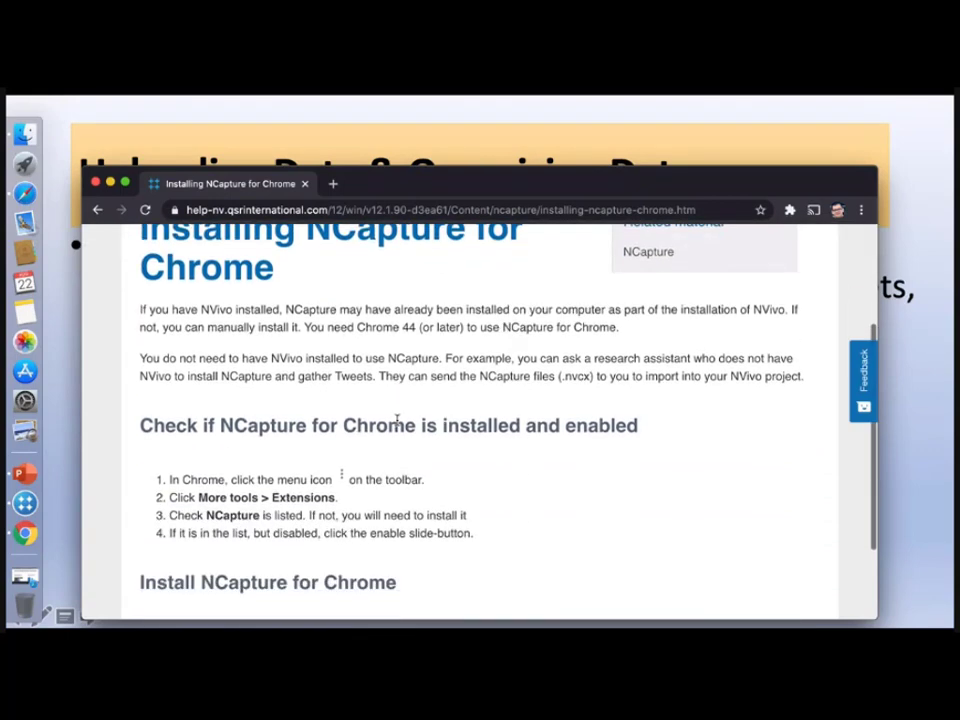
pyautogui.scroll(3, 397, 420)
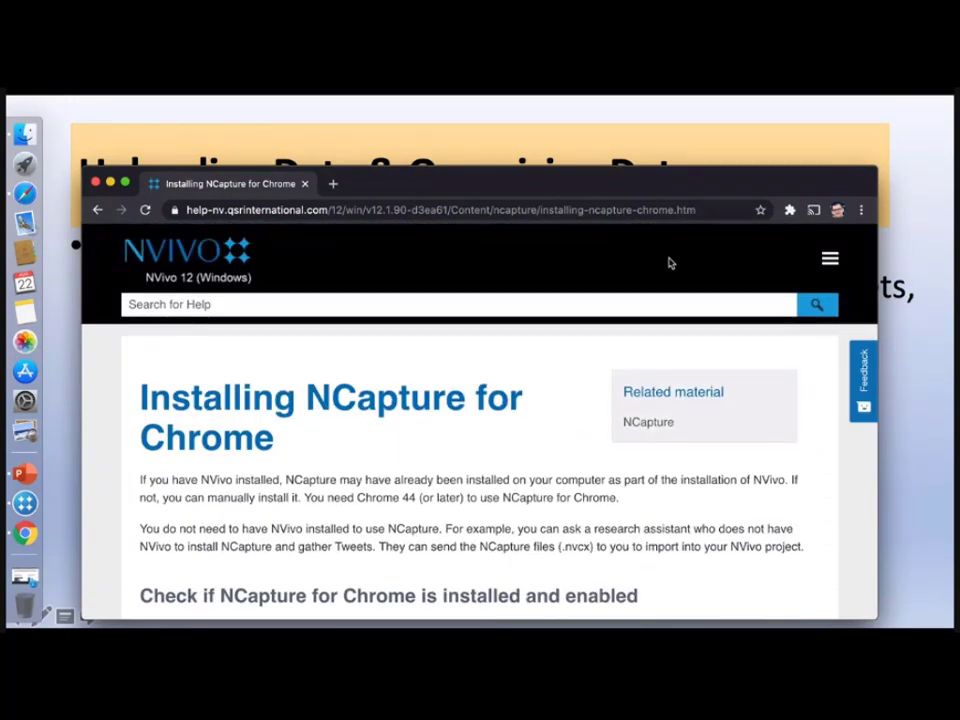
pyautogui.click(789, 210)
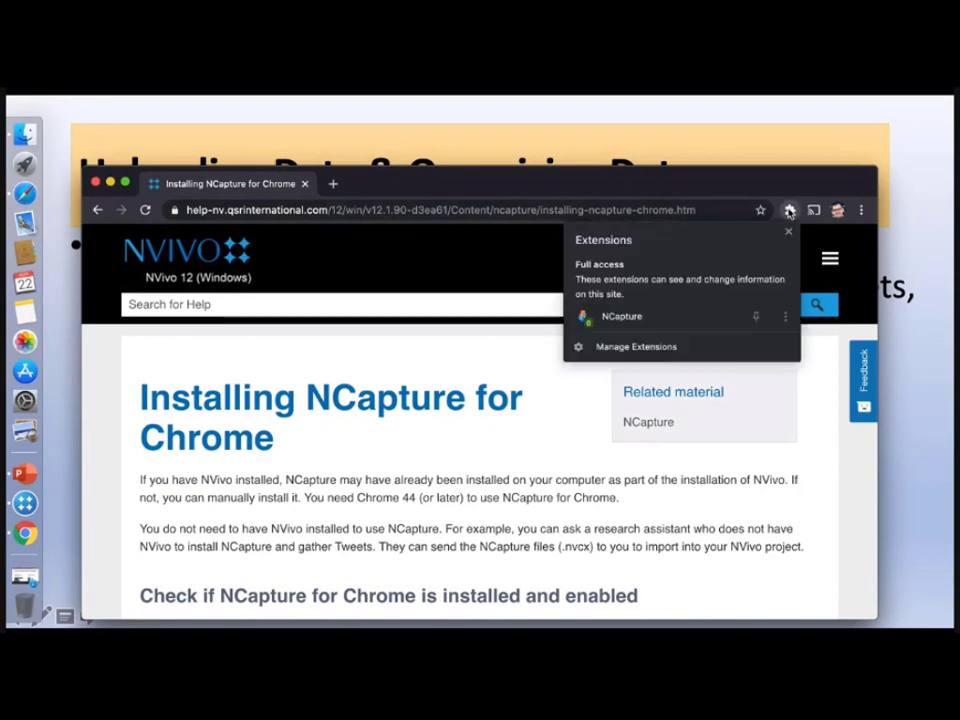
pyautogui.click(641, 316)
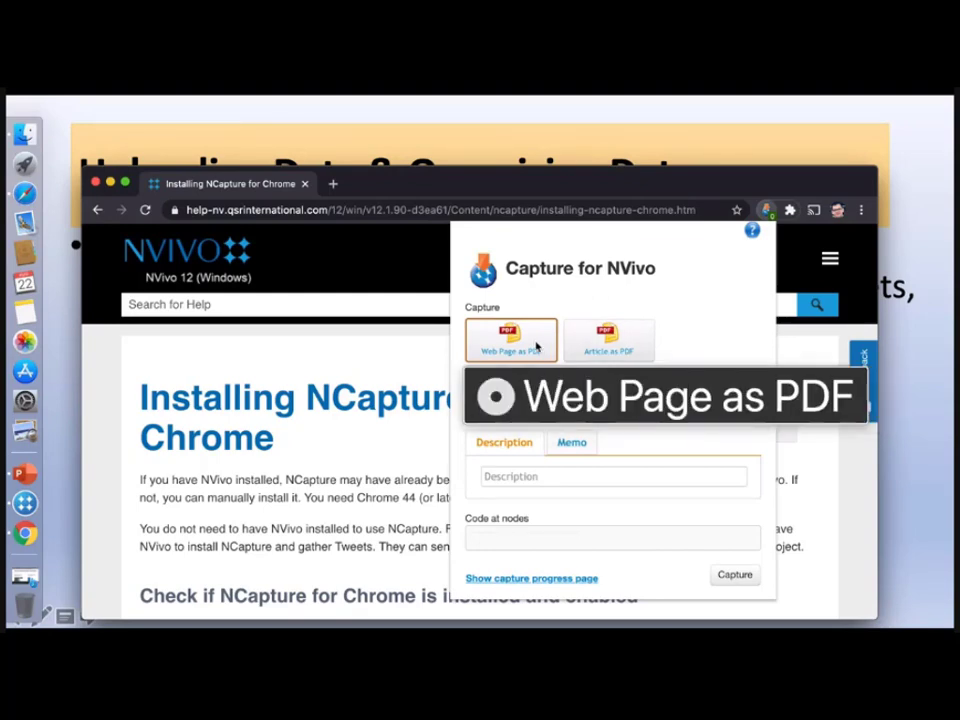
pyautogui.click(566, 477)
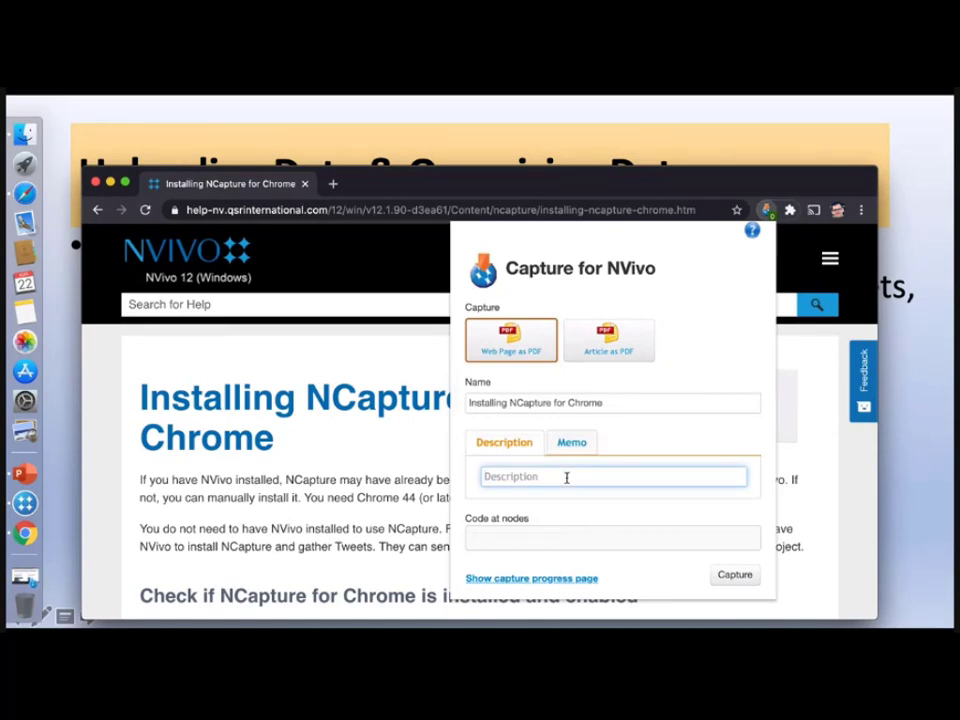
pyautogui.click(735, 580)
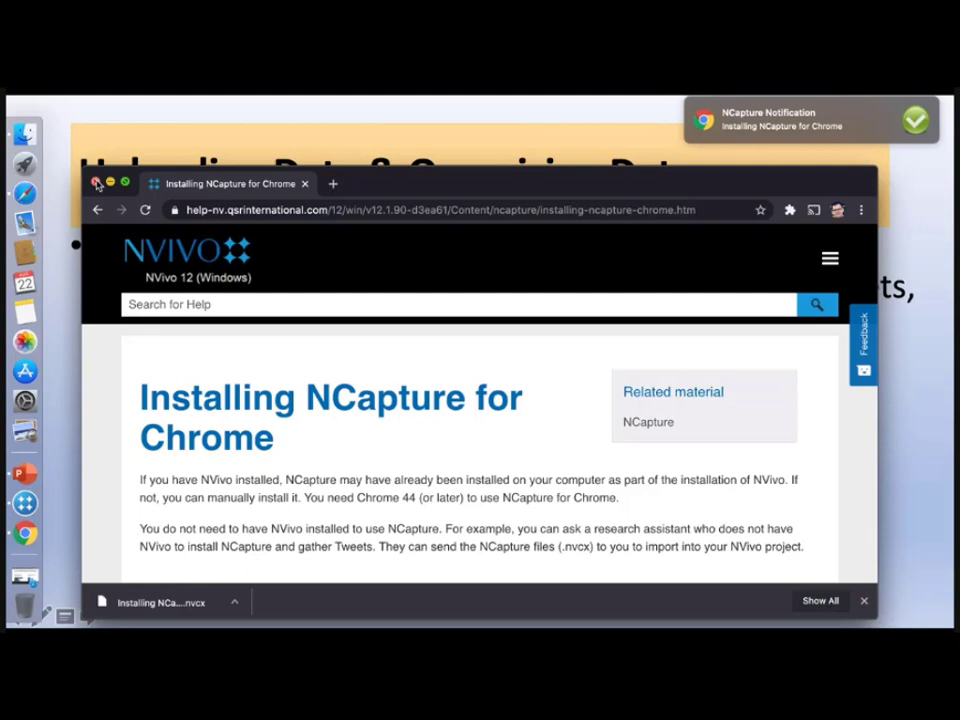
pyautogui.click(97, 183)
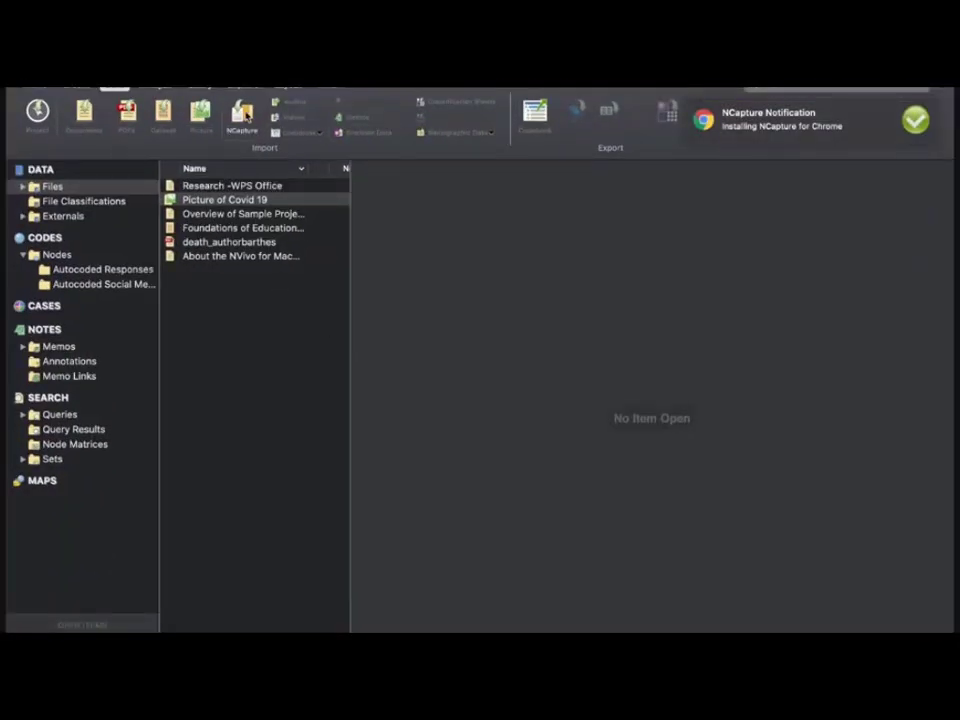
# Import into NVivo only the "Installing NCapture for Chrome" capture made today at 4:24 PM.
pyautogui.click(243, 112)
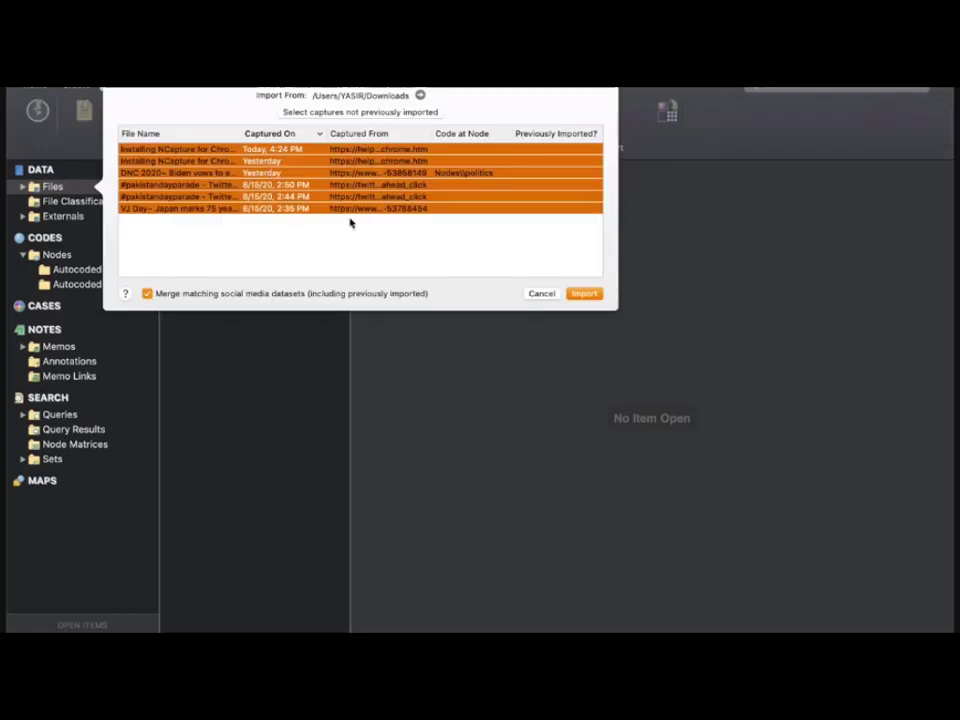
pyautogui.click(360, 231)
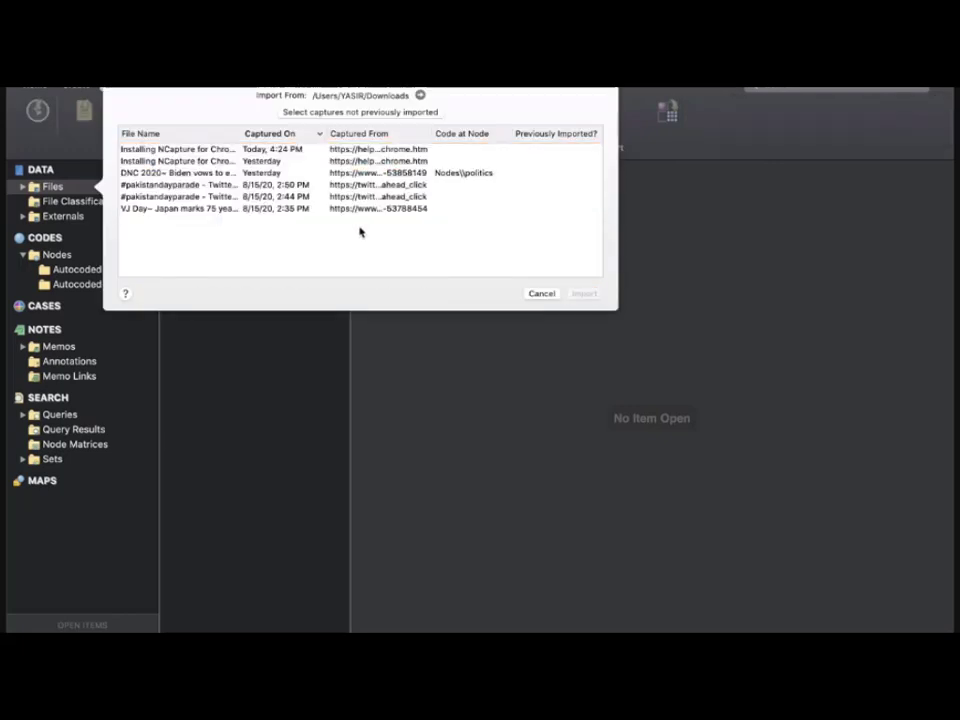
pyautogui.click(221, 150)
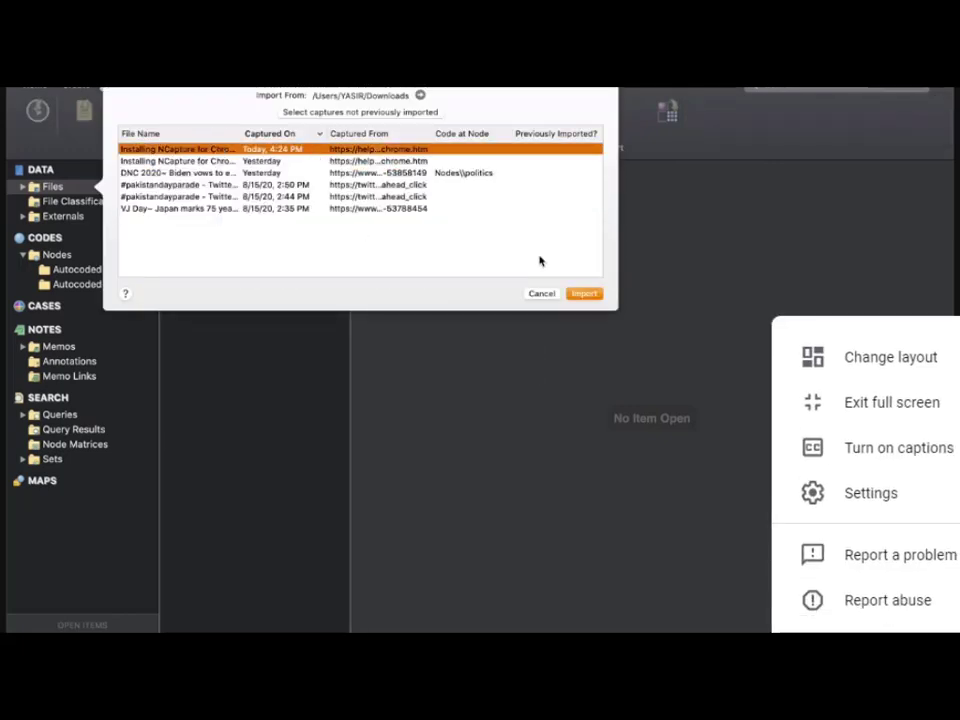
pyautogui.click(582, 294)
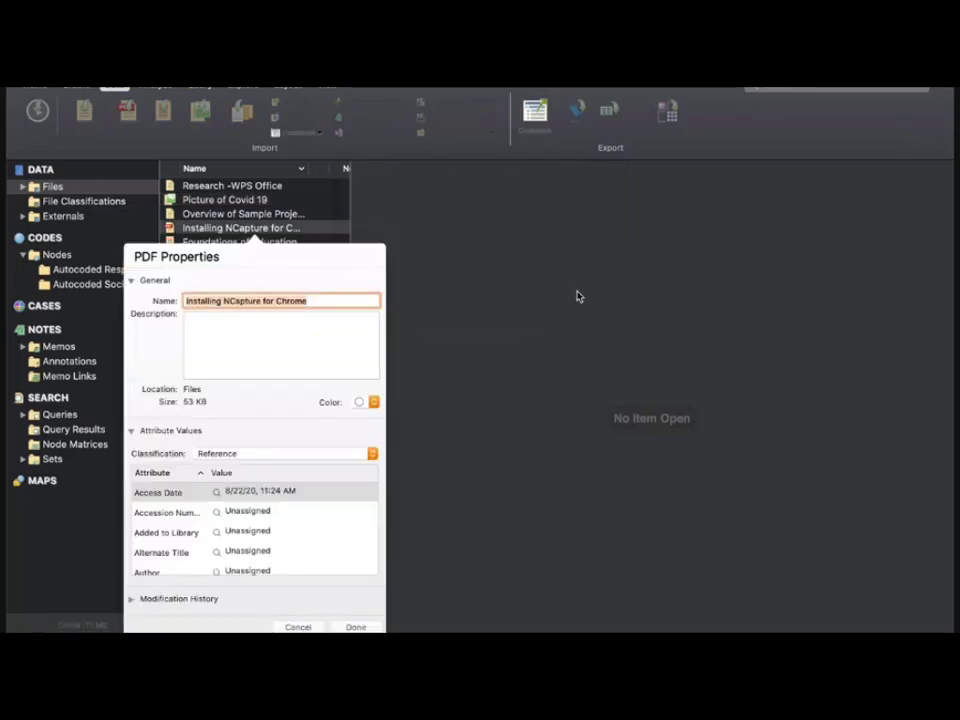
# Rename the imported web page PDF to "Installing NCapture" and assign it the magenta color.
pyautogui.click(315, 300)
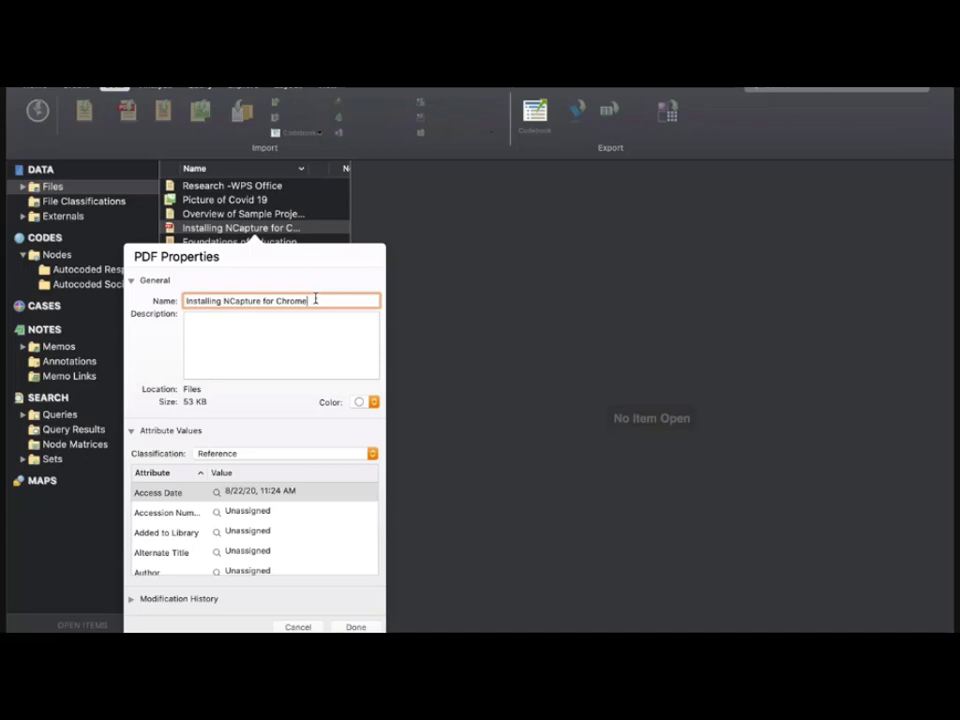
pyautogui.press('BackSpace')
pyautogui.press('BackSpace')
pyautogui.press('BackSpace')
pyautogui.press('BackSpace')
pyautogui.press('BackSpace')
pyautogui.press('BackSpace')
pyautogui.press('BackSpace')
pyautogui.press('BackSpace')
pyautogui.press('BackSpace')
pyautogui.press('BackSpace')
pyautogui.press('BackSpace')
pyautogui.click(374, 402)
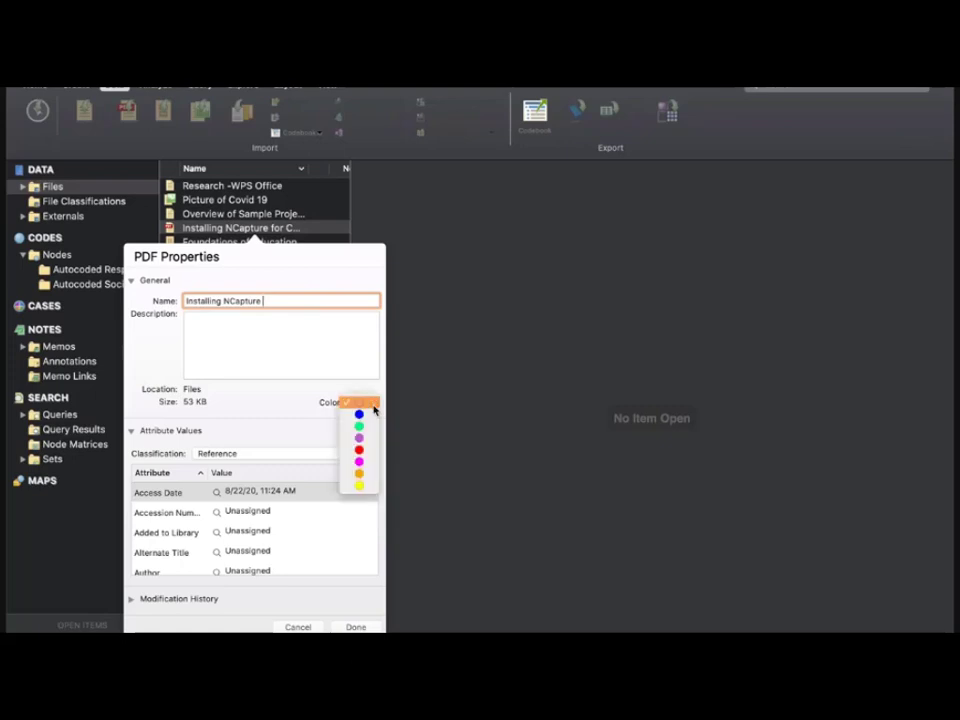
pyautogui.click(364, 464)
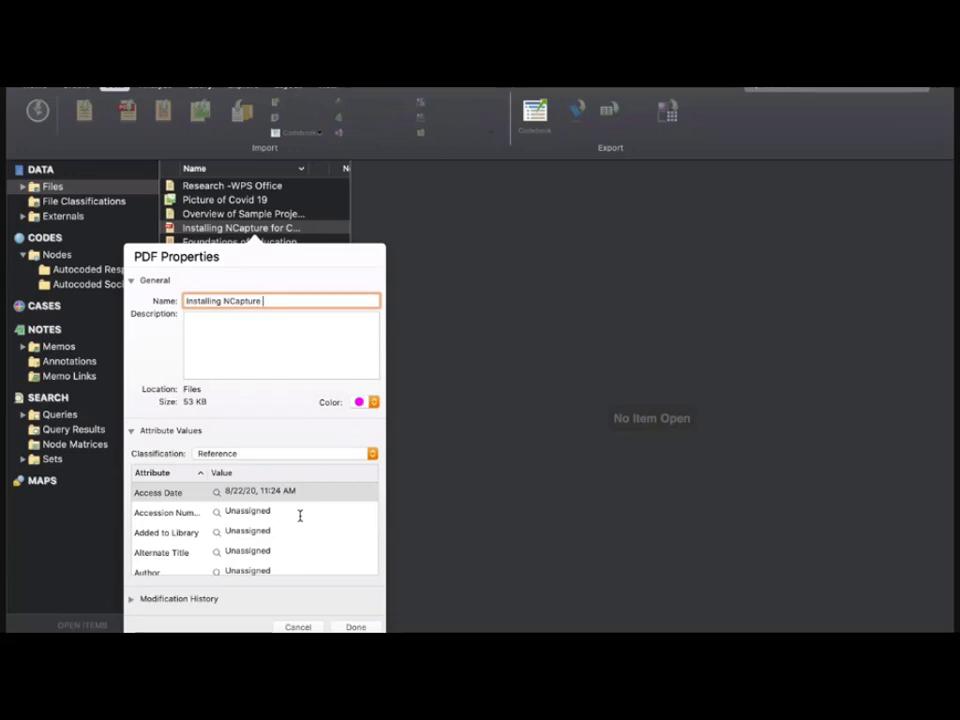
# Review the Reference attribute values of the web page PDF and save its properties.
pyautogui.click(280, 512)
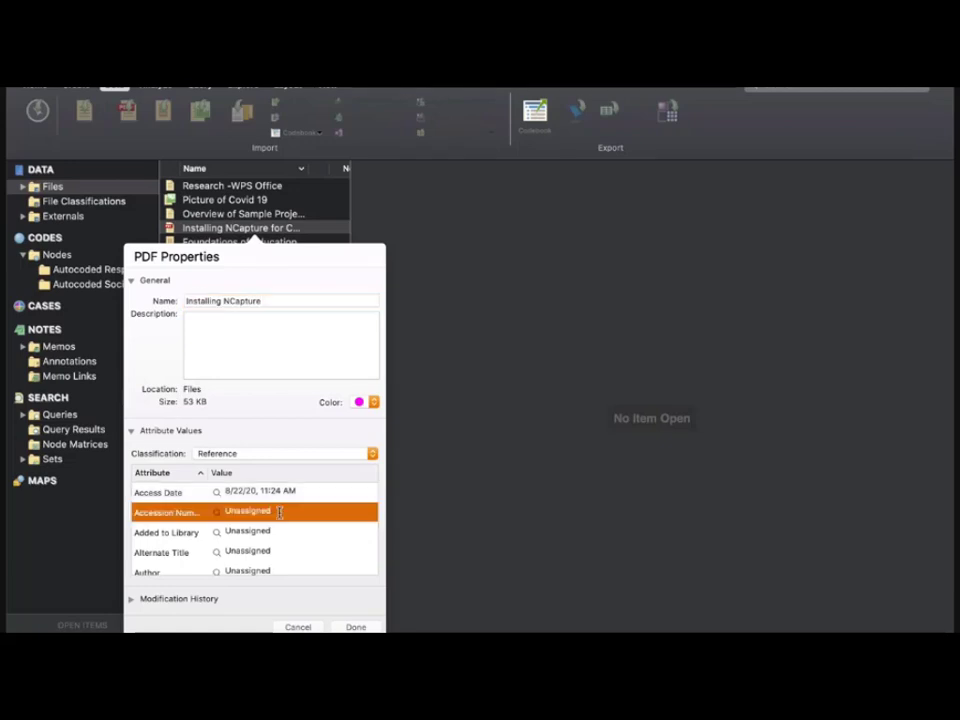
pyautogui.click(280, 512)
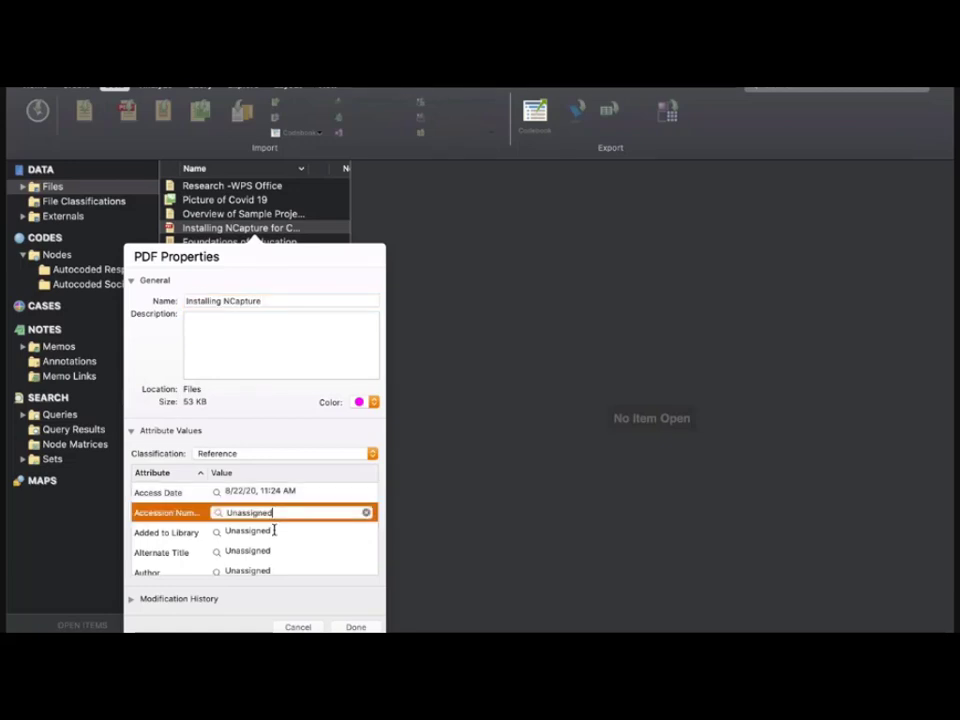
pyautogui.click(274, 531)
pyautogui.scroll(-4, 274, 531)
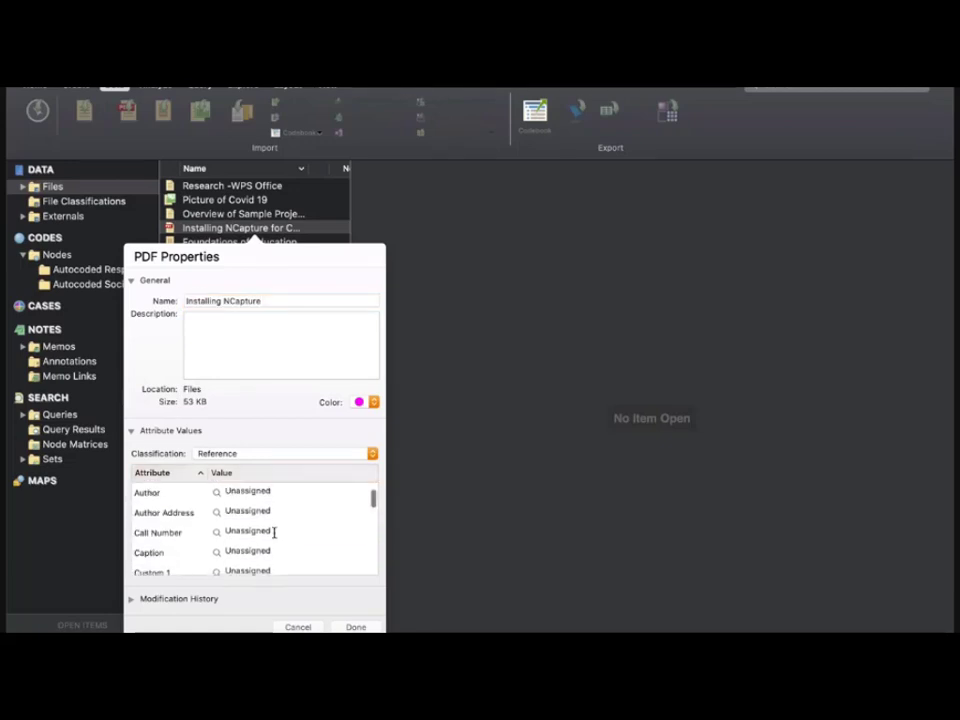
pyautogui.click(268, 510)
pyautogui.scroll(-5, 285, 514)
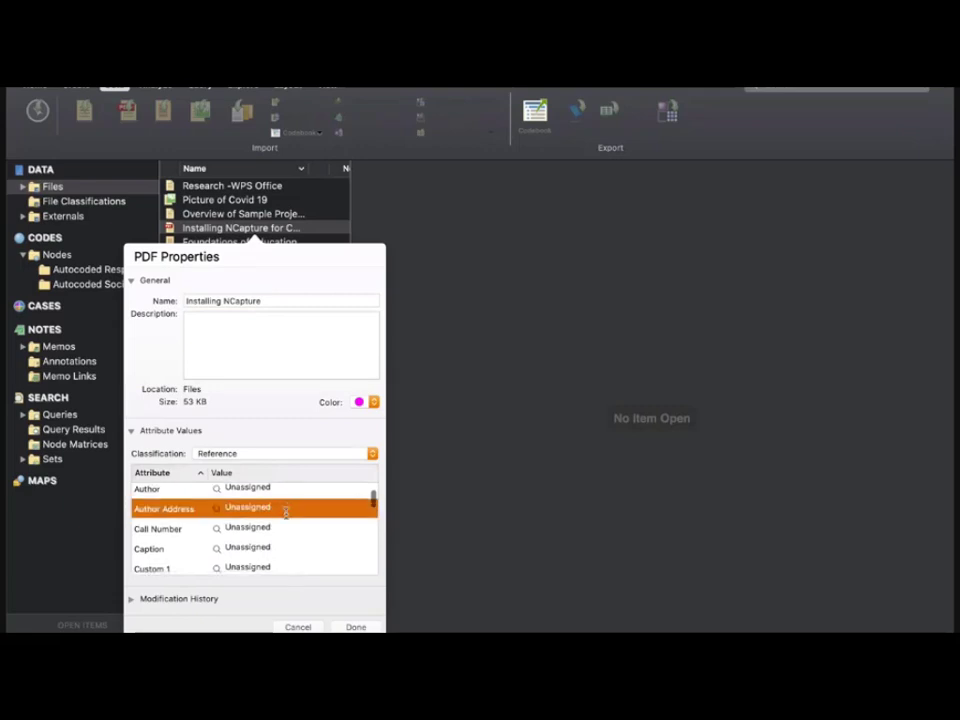
pyautogui.scroll(-6, 285, 514)
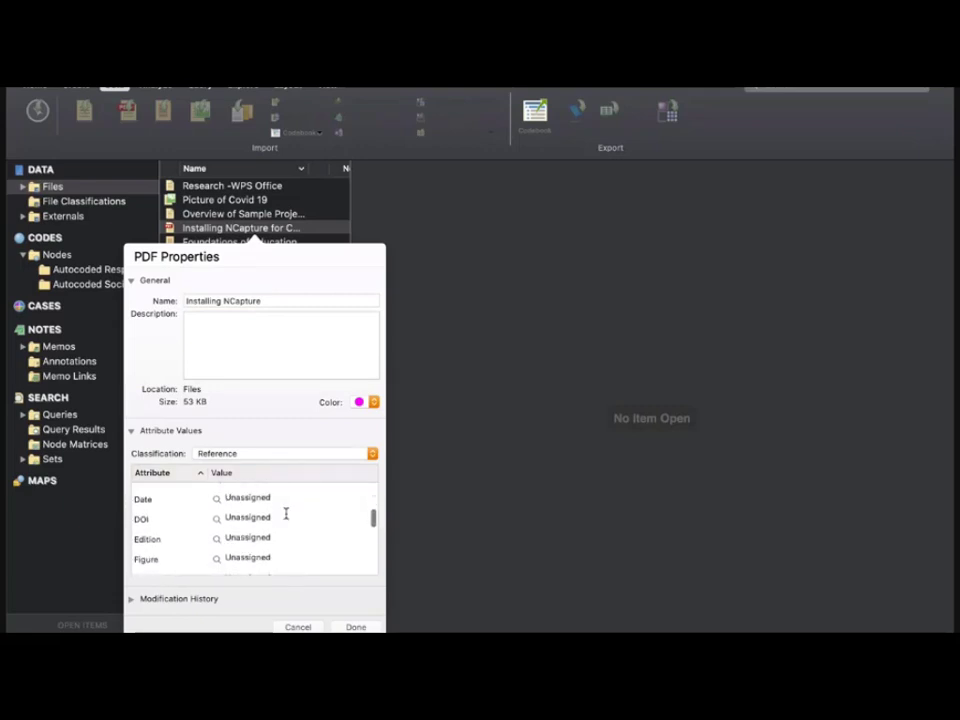
pyautogui.scroll(-8, 285, 514)
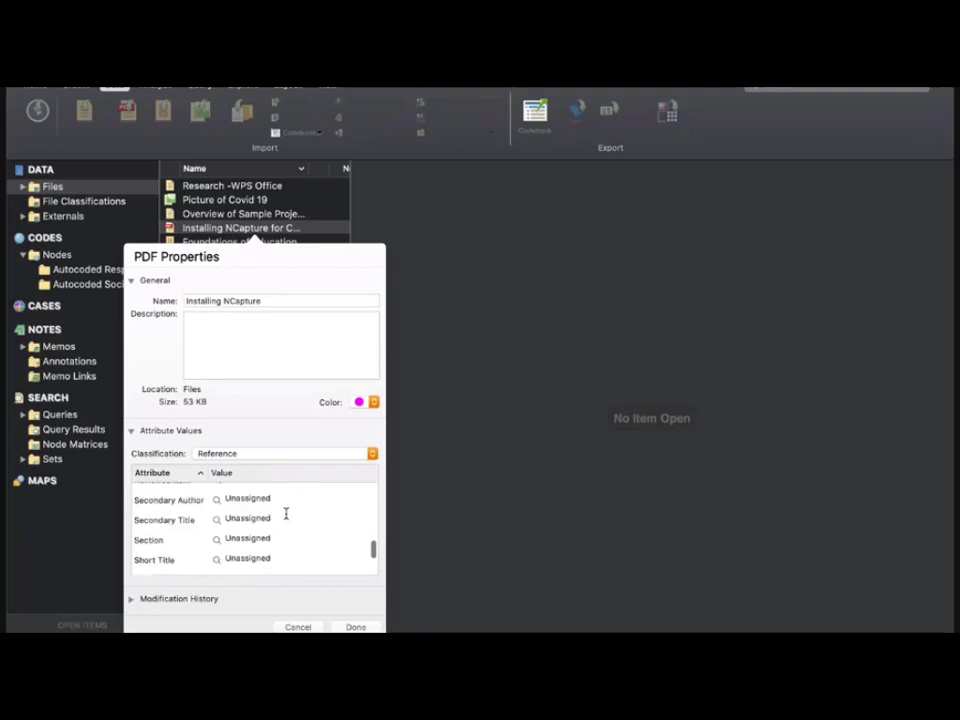
pyautogui.click(355, 627)
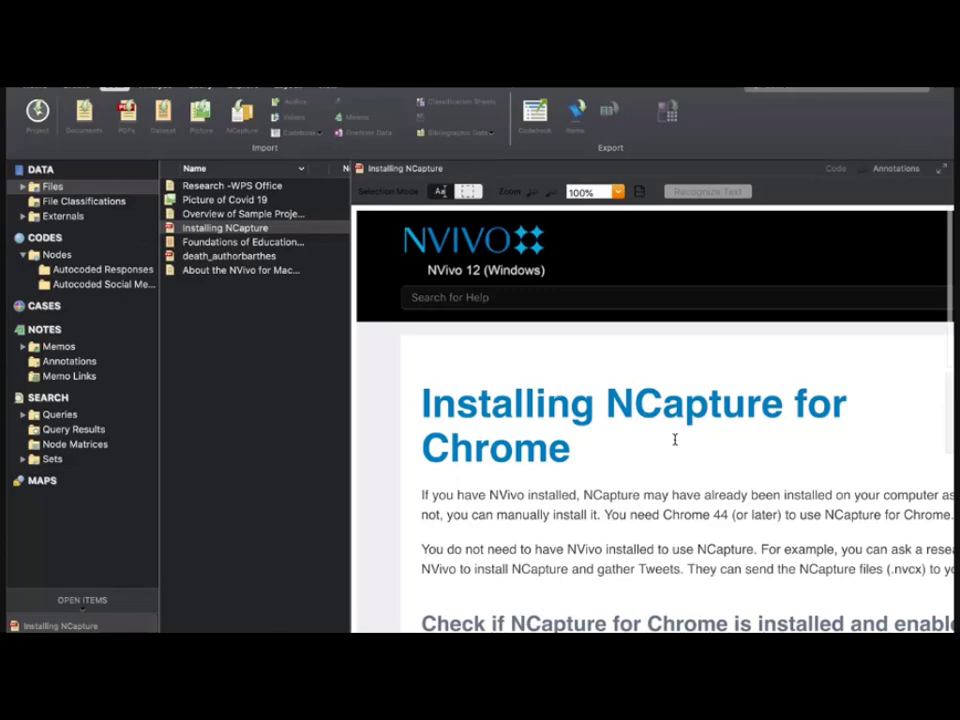
# Look through the imported Installing NCapture page and the Reference file classification, and close all open items.
pyautogui.scroll(-3, 612, 450)
pyautogui.scroll(-2, 610, 446)
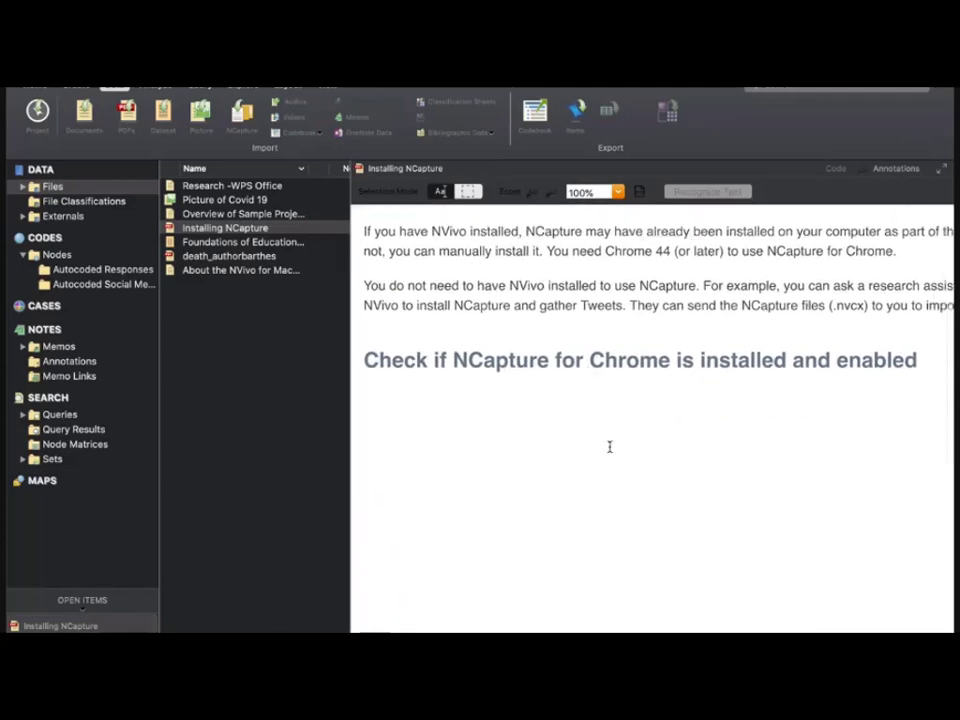
pyautogui.scroll(5, 500, 449)
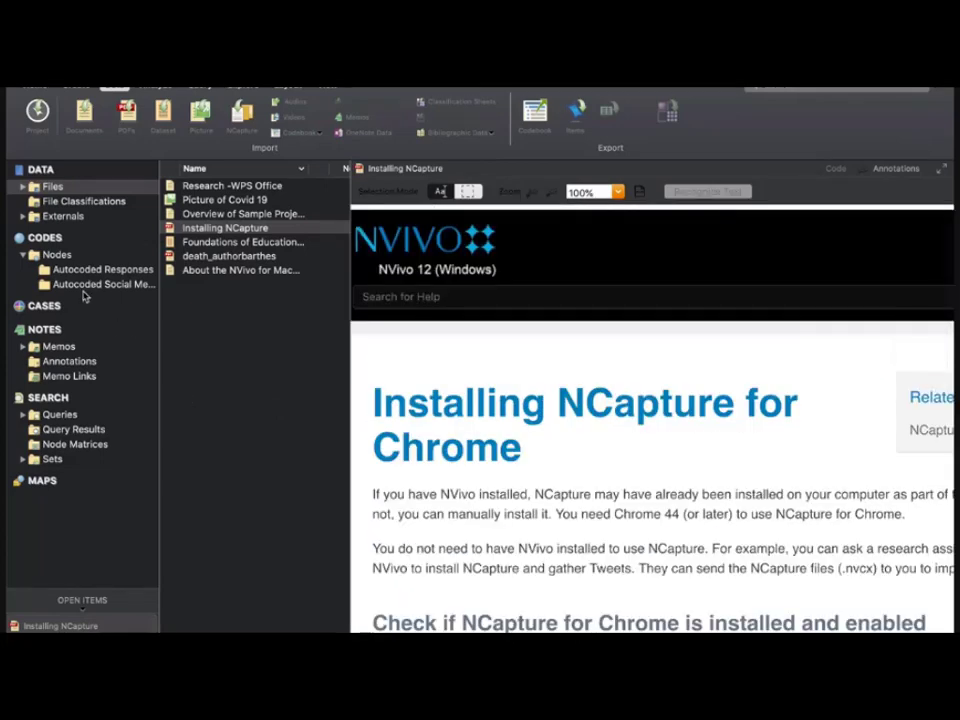
pyautogui.click(56, 203)
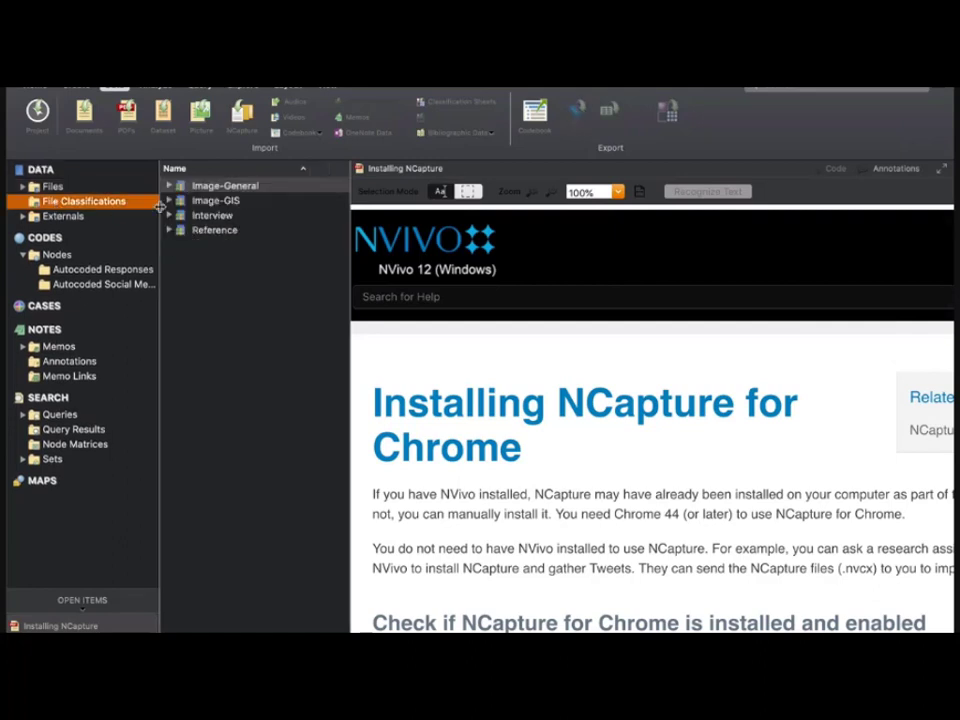
pyautogui.click(208, 231)
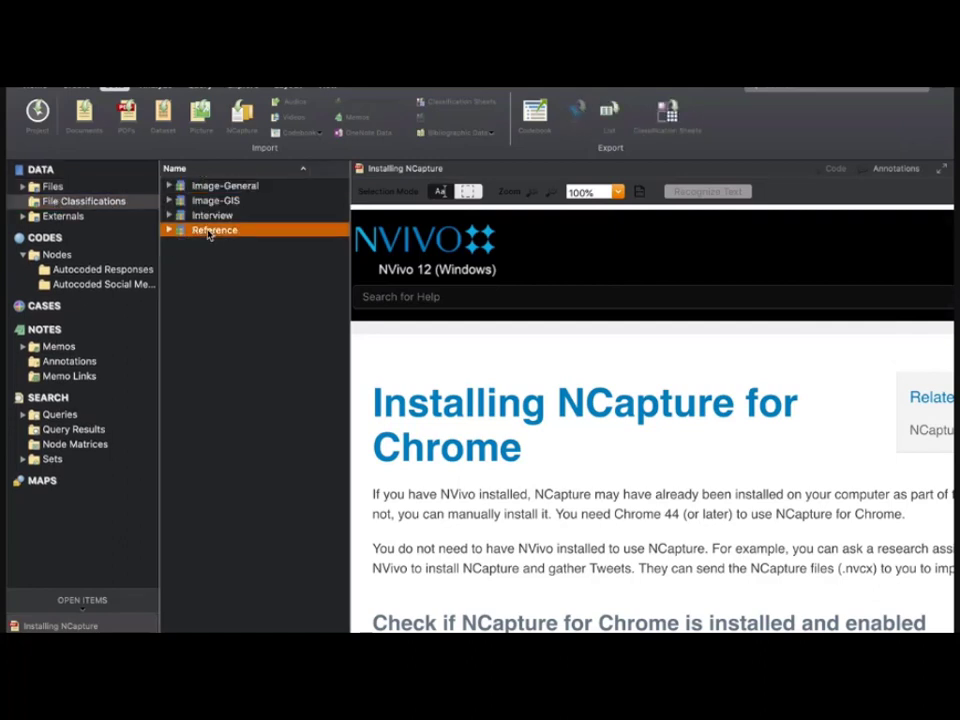
pyautogui.click(50, 188)
pyautogui.click(50, 187)
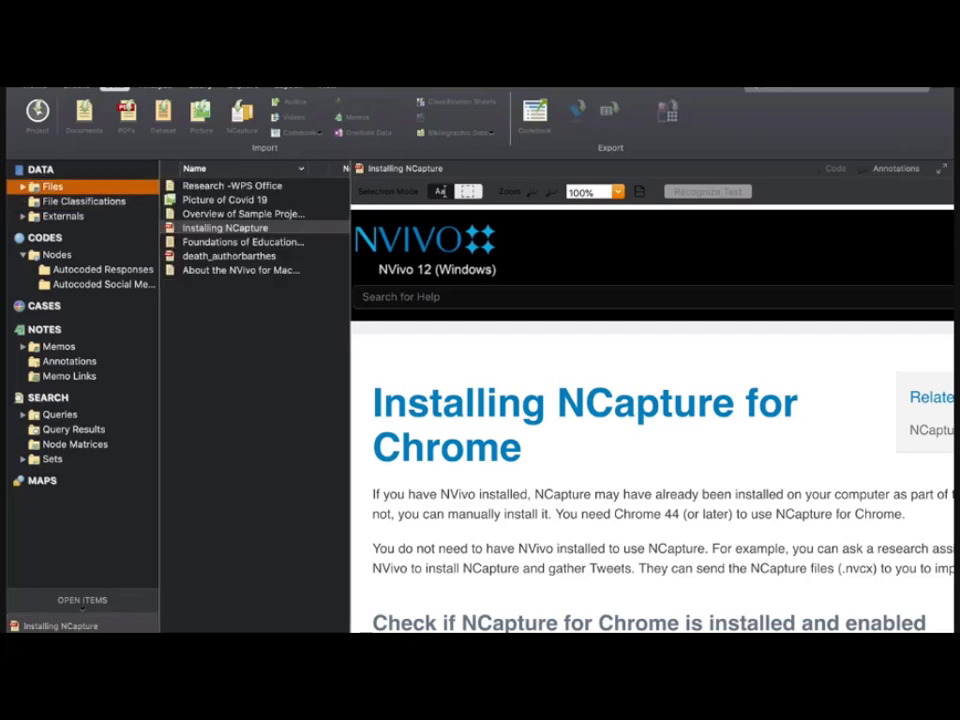
pyautogui.rightClick(103, 625)
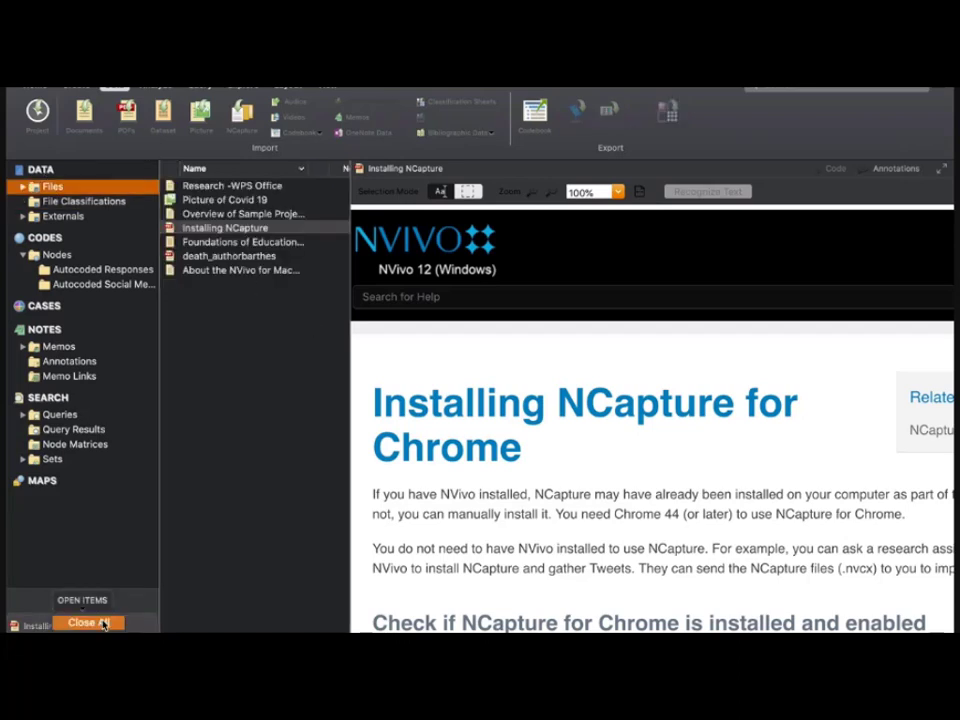
pyautogui.click(103, 623)
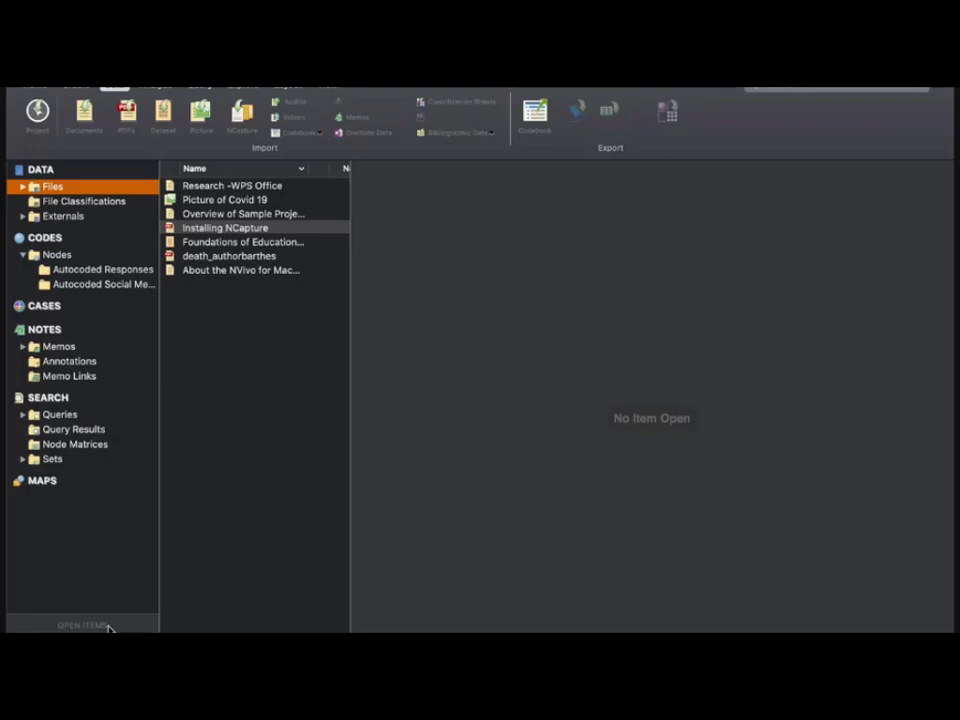
# Import the Philosophy of education MP4 video from the data folder.
pyautogui.click(303, 122)
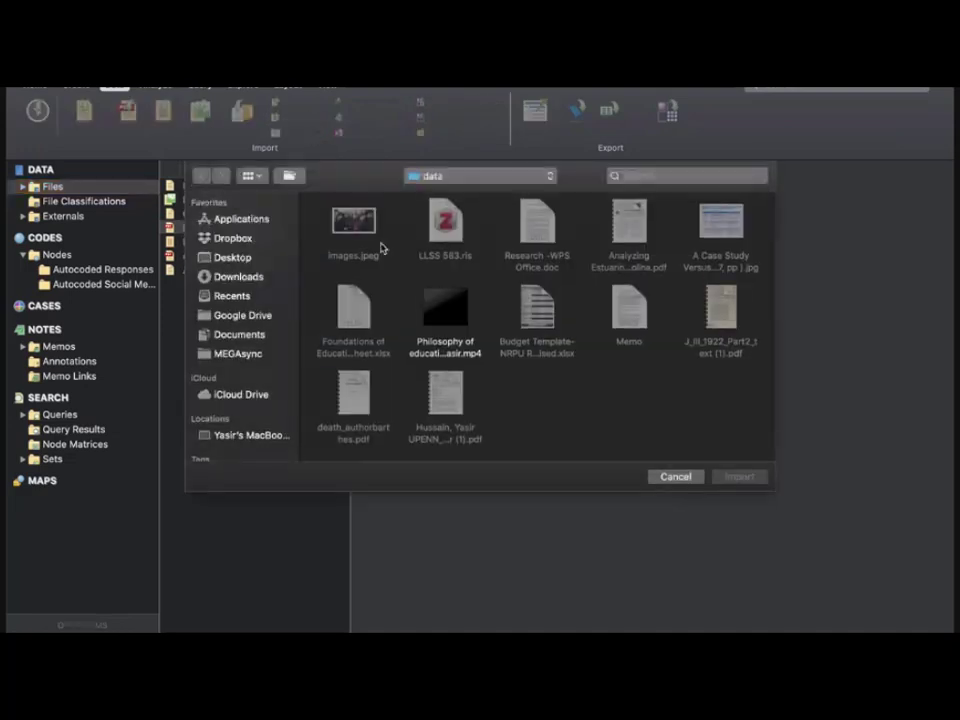
pyautogui.click(458, 306)
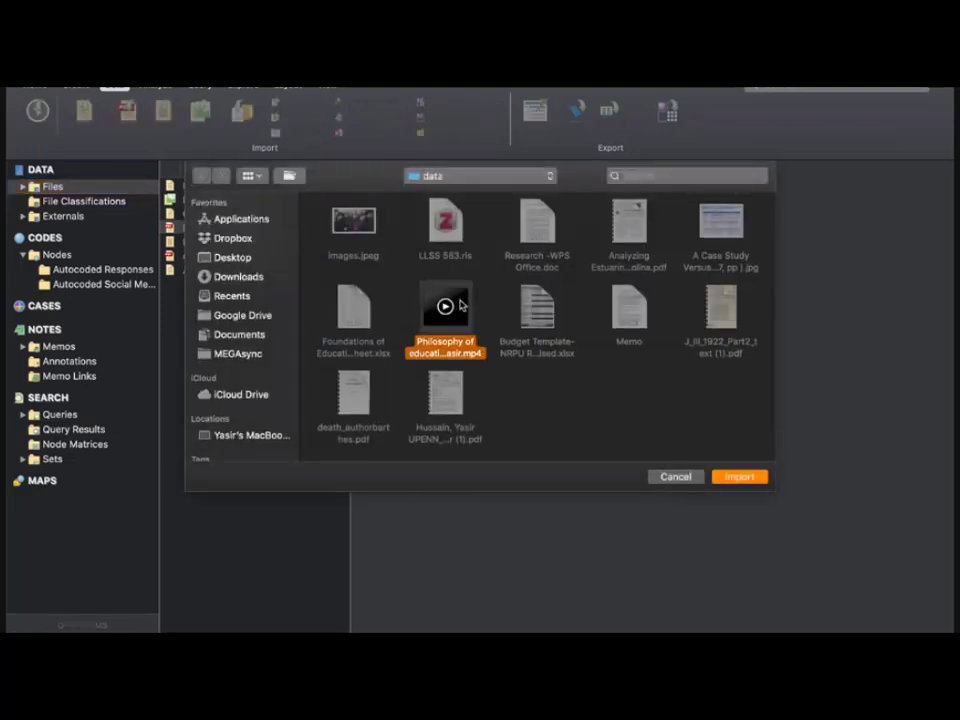
pyautogui.click(737, 477)
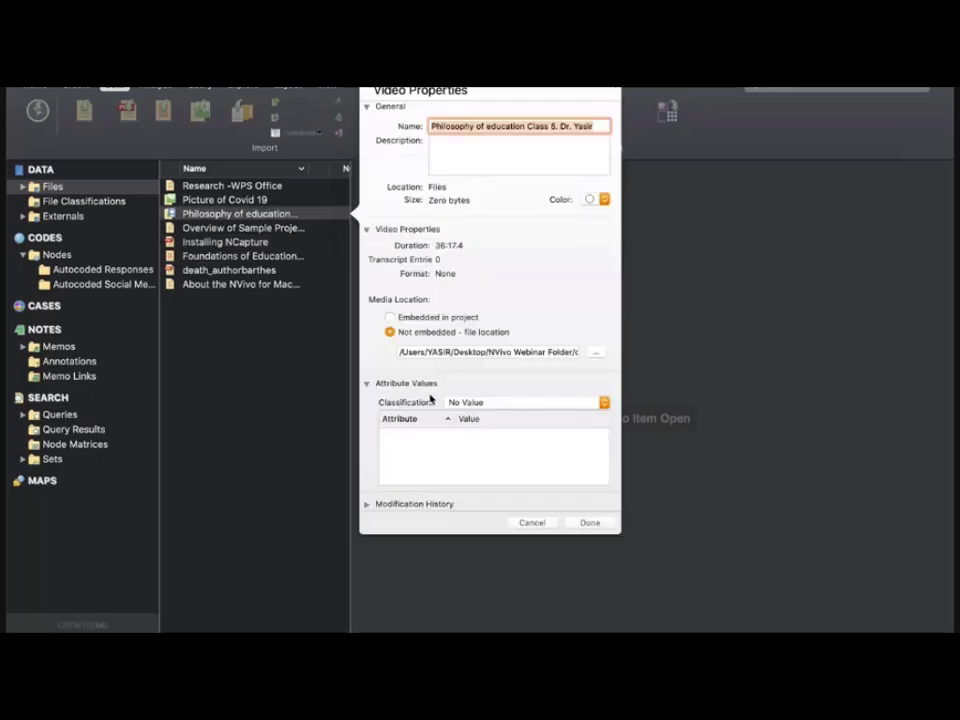
# Shorten the imported video's name to "Philosophy of education", save its properties and close the opened video.
pyautogui.click(604, 122)
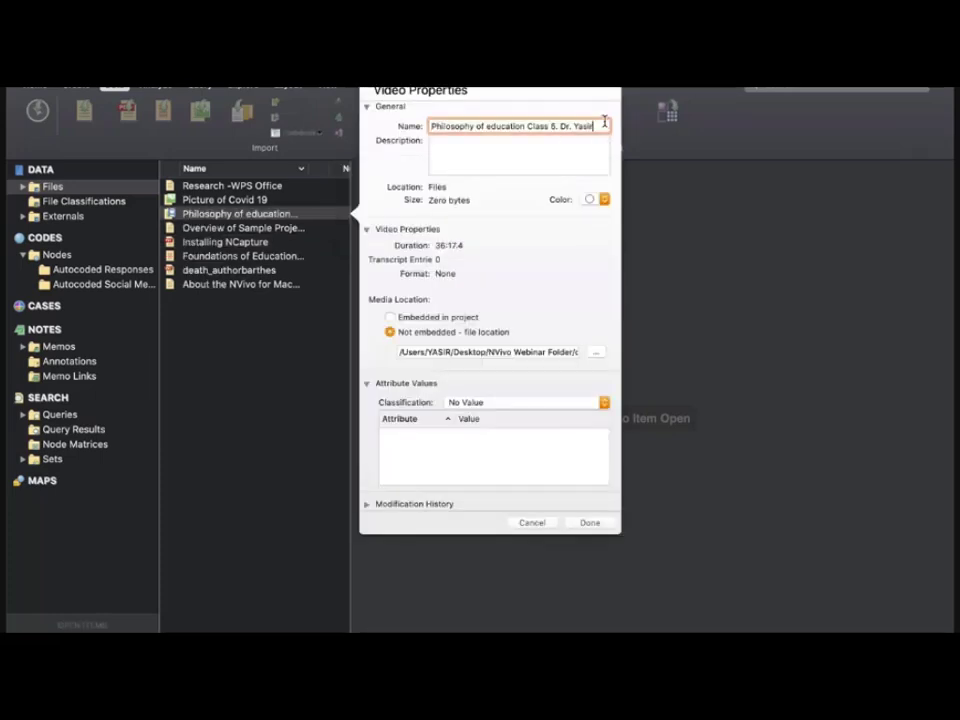
pyautogui.press('BackSpace')
pyautogui.press('BackSpace')
pyautogui.press('BackSpace')
pyautogui.press('BackSpace')
pyautogui.press('BackSpace')
pyautogui.press('BackSpace')
pyautogui.press('BackSpace')
pyautogui.press('BackSpace')
pyautogui.press('BackSpace')
pyautogui.press('BackSpace')
pyautogui.press('BackSpace')
pyautogui.press('BackSpace')
pyautogui.press('BackSpace')
pyautogui.press('BackSpace')
pyautogui.press('BackSpace')
pyautogui.press('BackSpace')
pyautogui.press('BackSpace')
pyautogui.press('BackSpace')
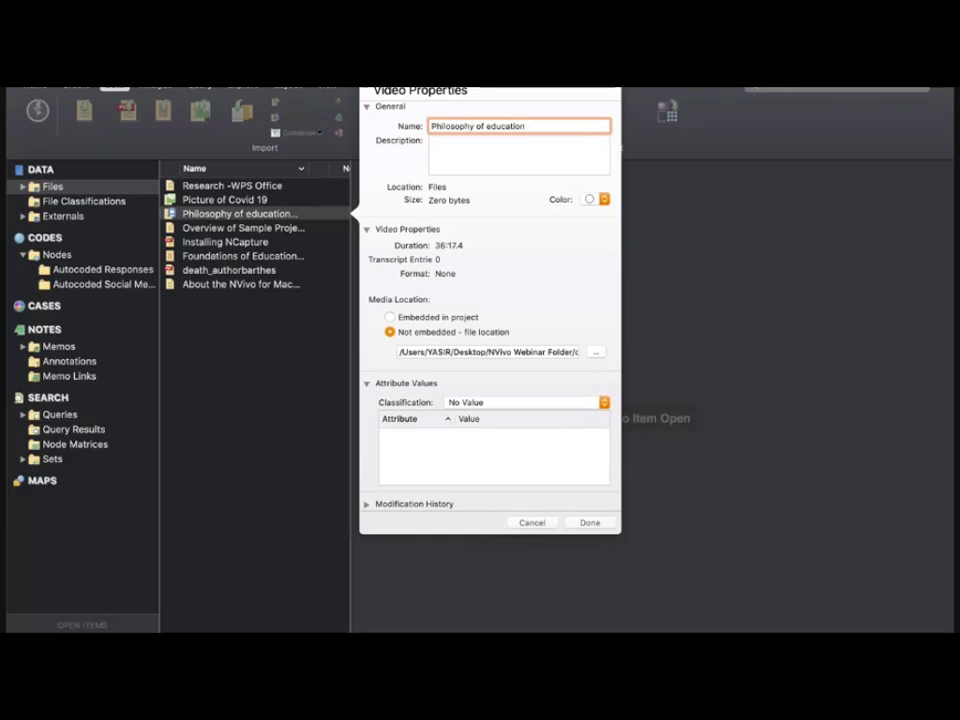
pyautogui.click(589, 524)
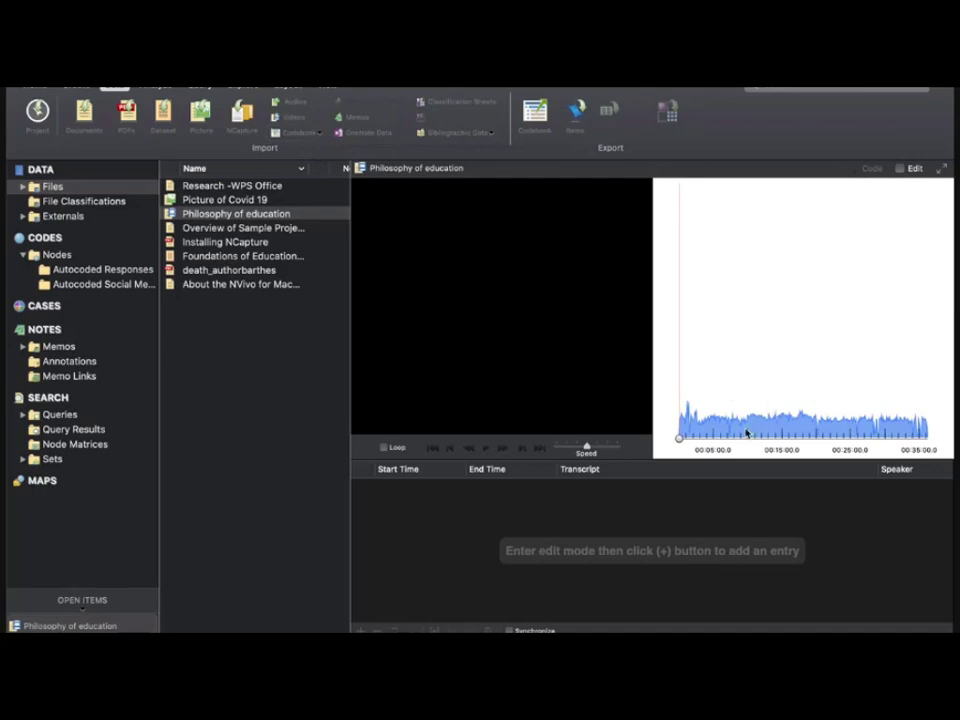
pyautogui.rightClick(83, 620)
pyautogui.click(88, 622)
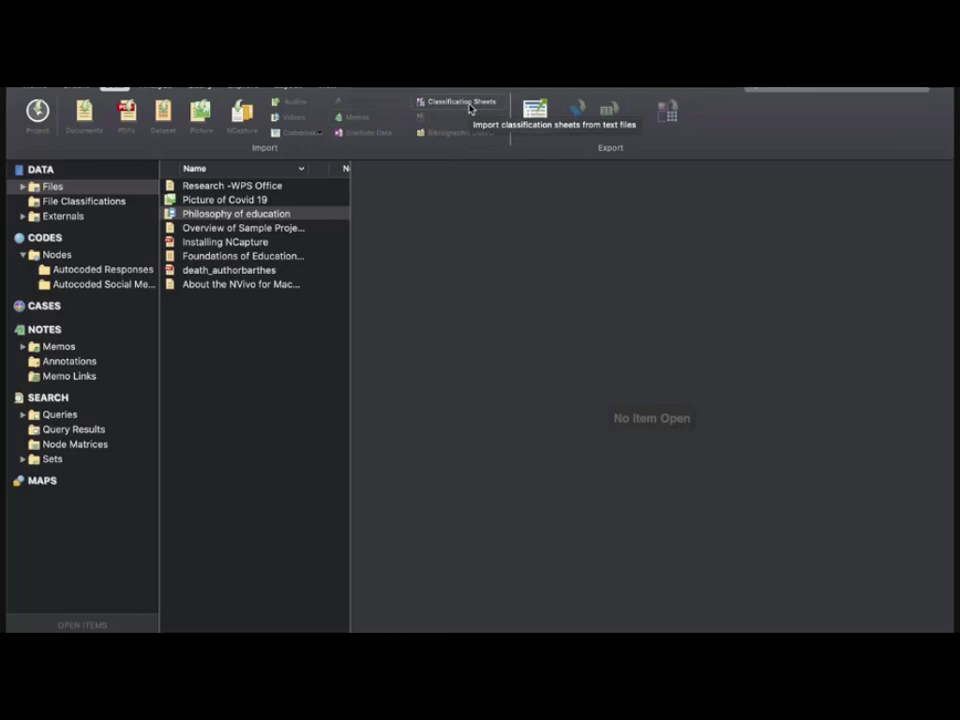
# Import the Memo document from the data folder as a memo.
pyautogui.click(317, 134)
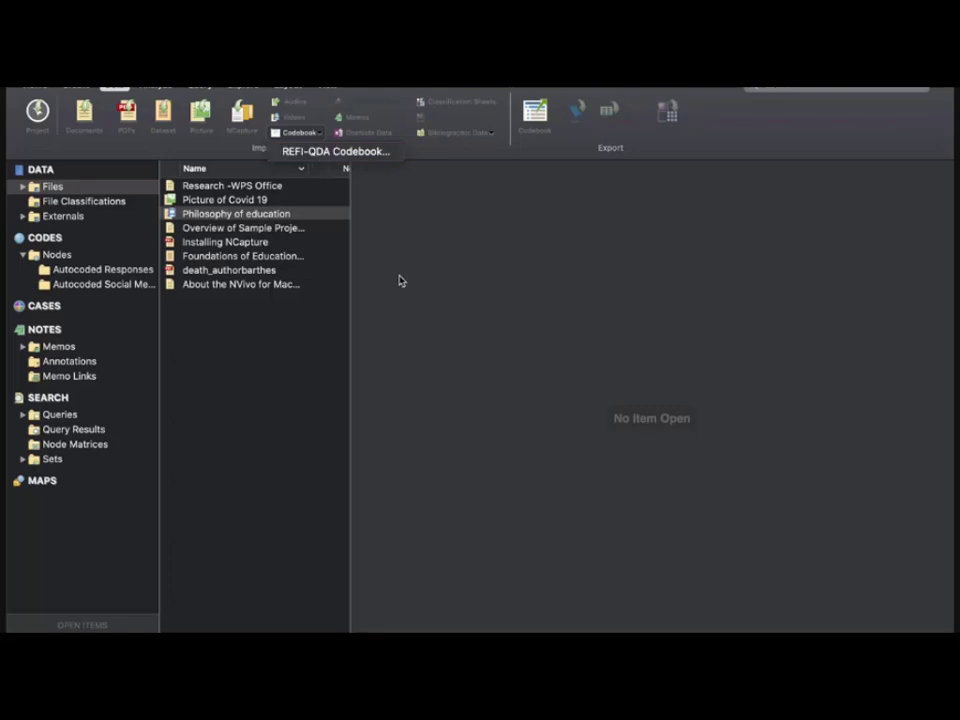
pyautogui.click(363, 122)
pyautogui.click(364, 126)
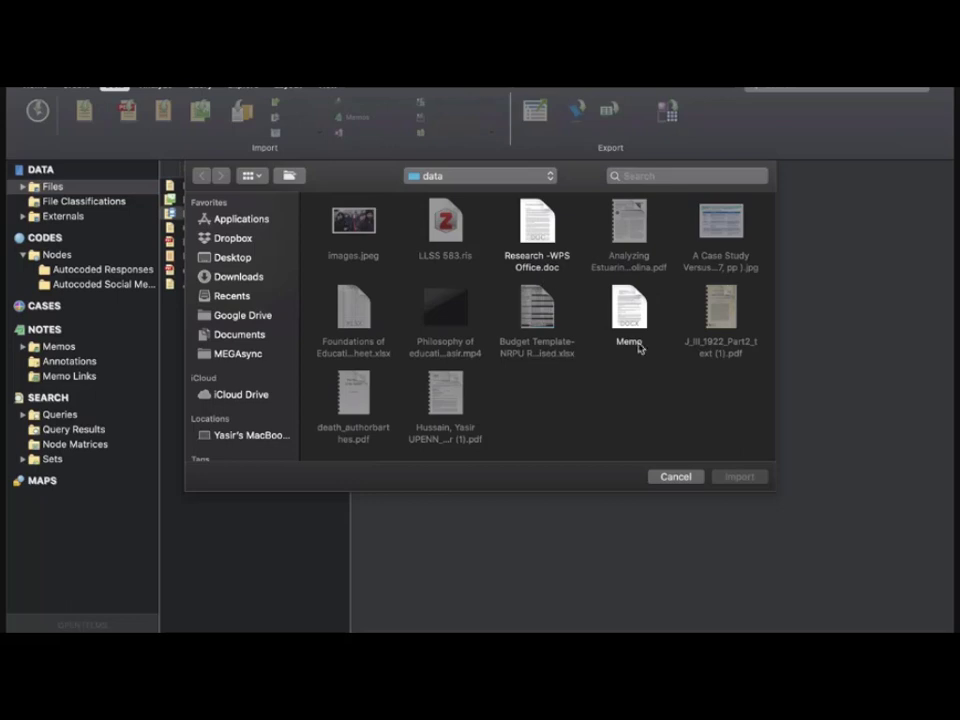
pyautogui.click(625, 307)
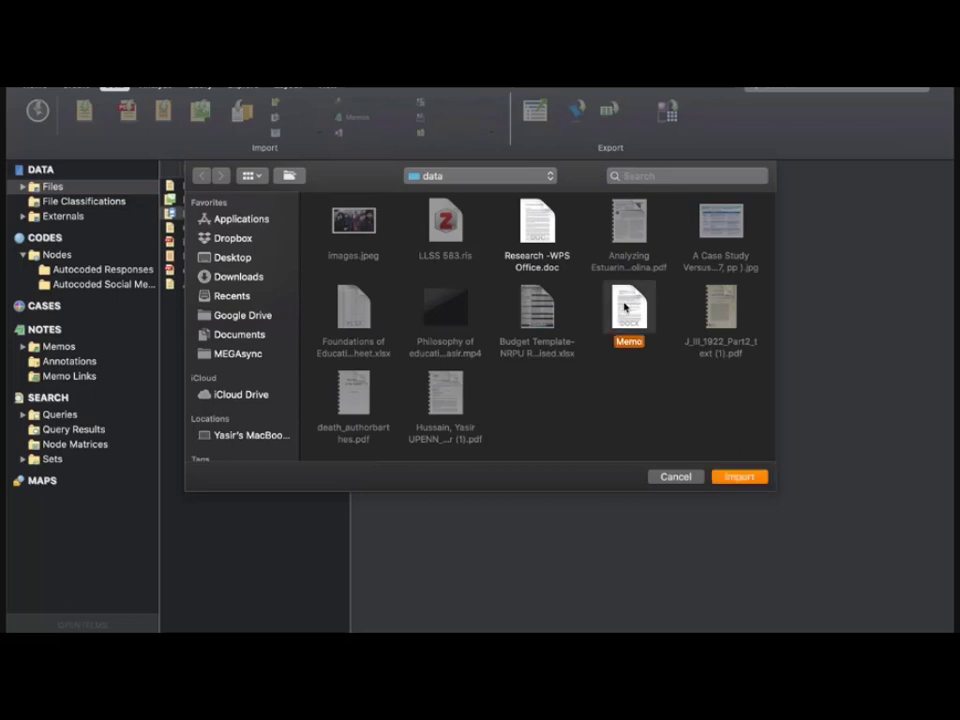
pyautogui.click(739, 476)
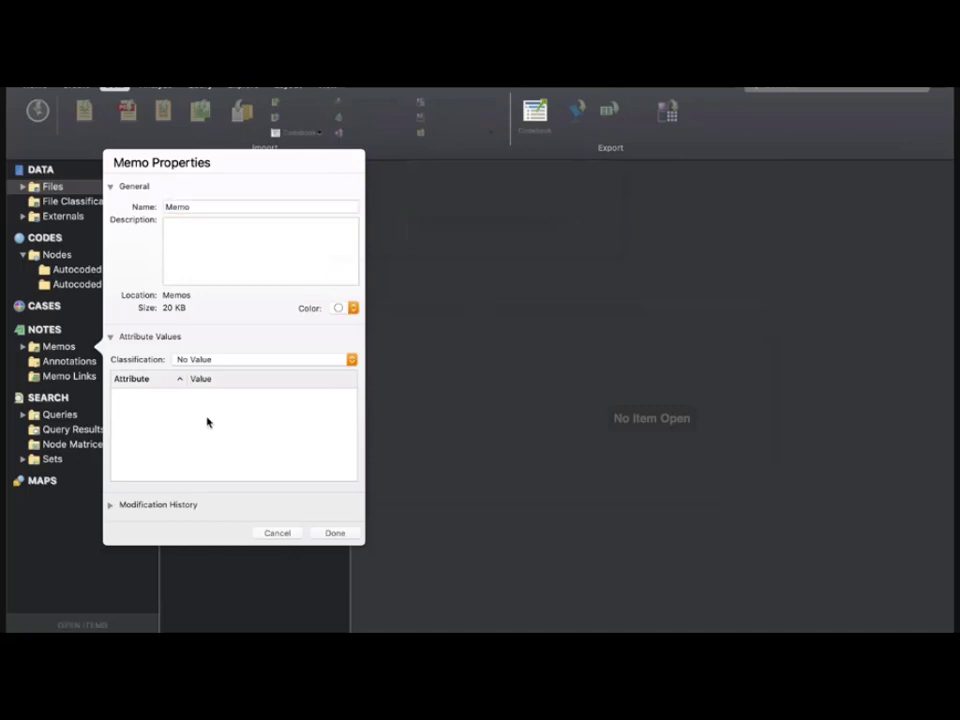
# Assign the Interview classification to the imported memo, save its properties and close the opened memo.
pyautogui.click(351, 362)
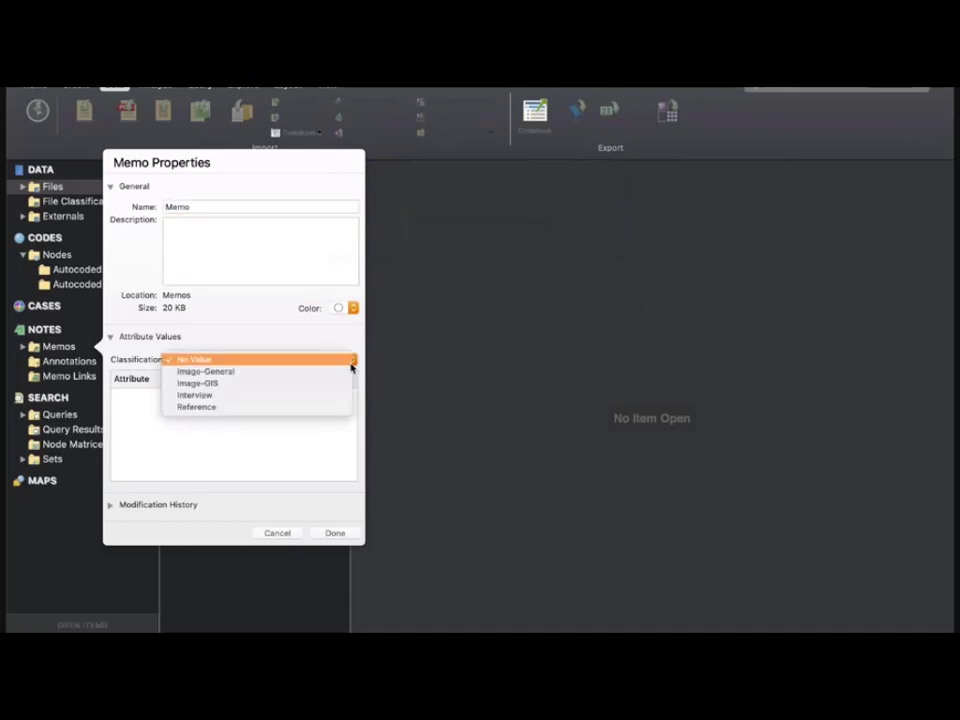
pyautogui.click(220, 397)
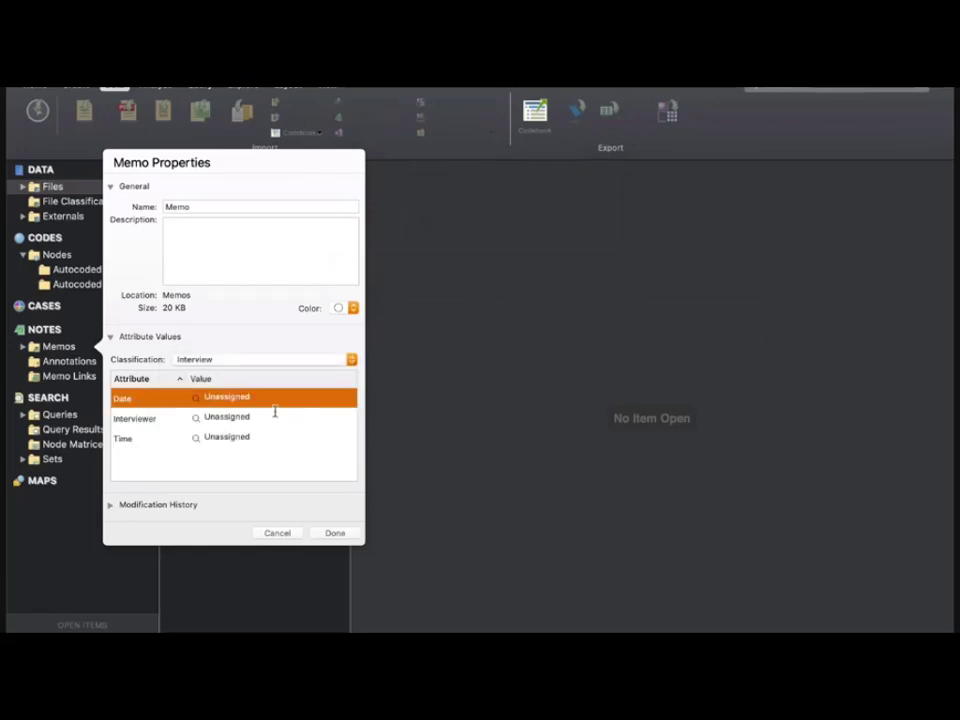
pyautogui.click(334, 532)
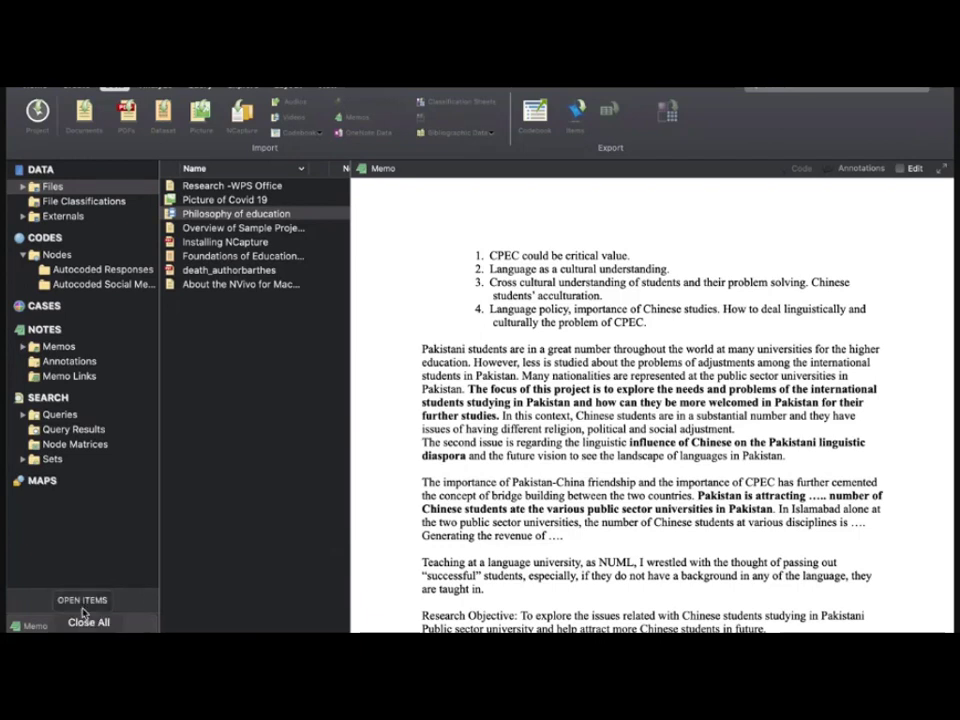
pyautogui.click(87, 623)
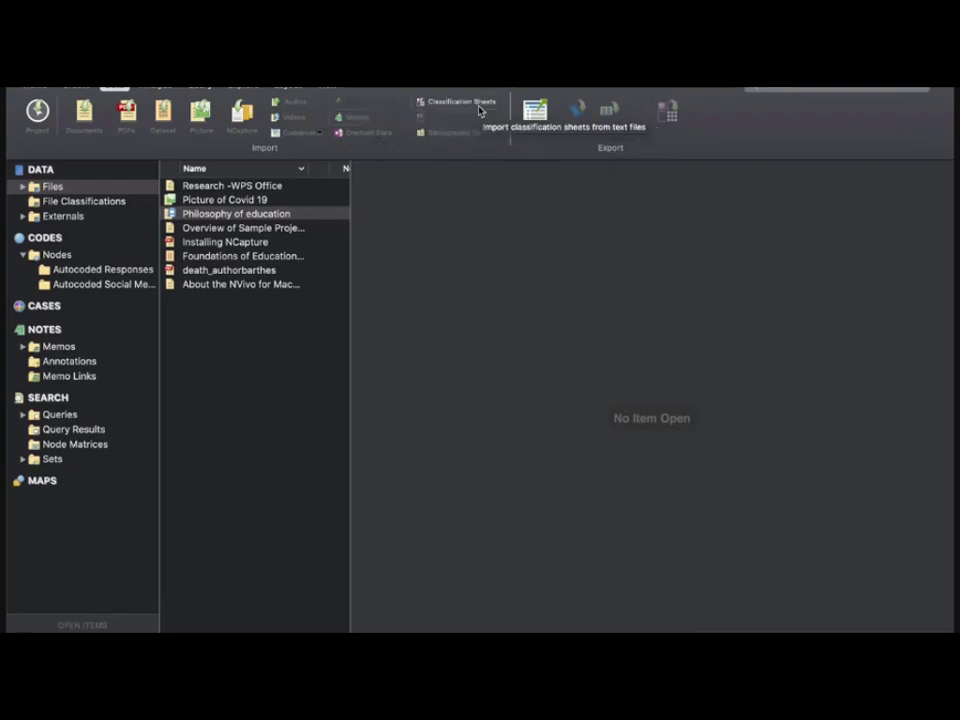
# Import the Zotero file LLSS 583.ris, named by author and year under the single Reference classification, including attachment content and memos.
pyautogui.click(495, 134)
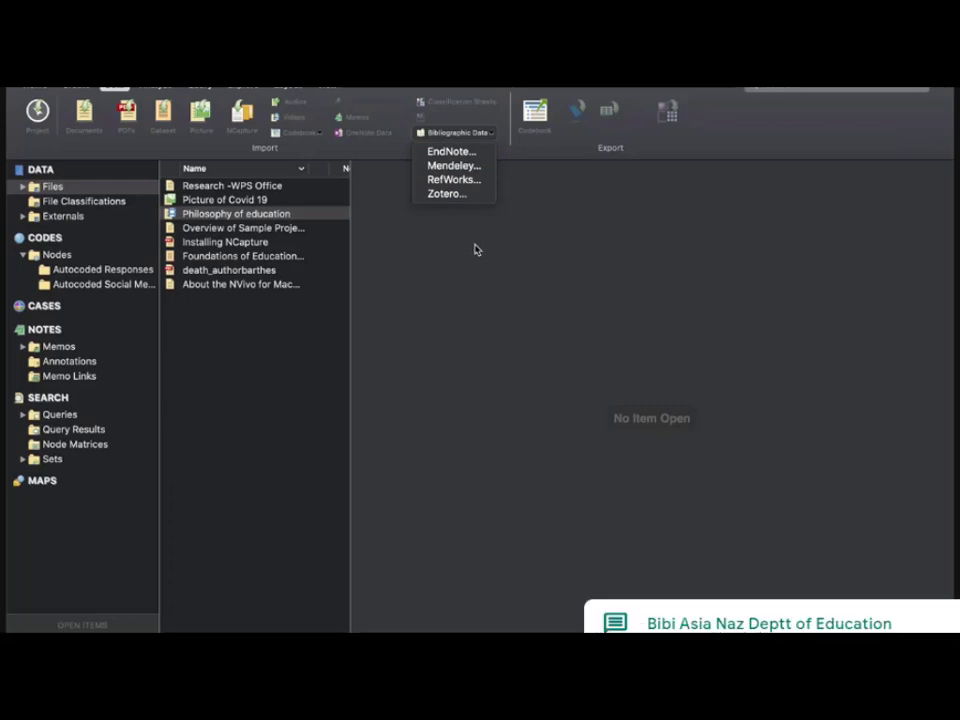
pyautogui.click(447, 194)
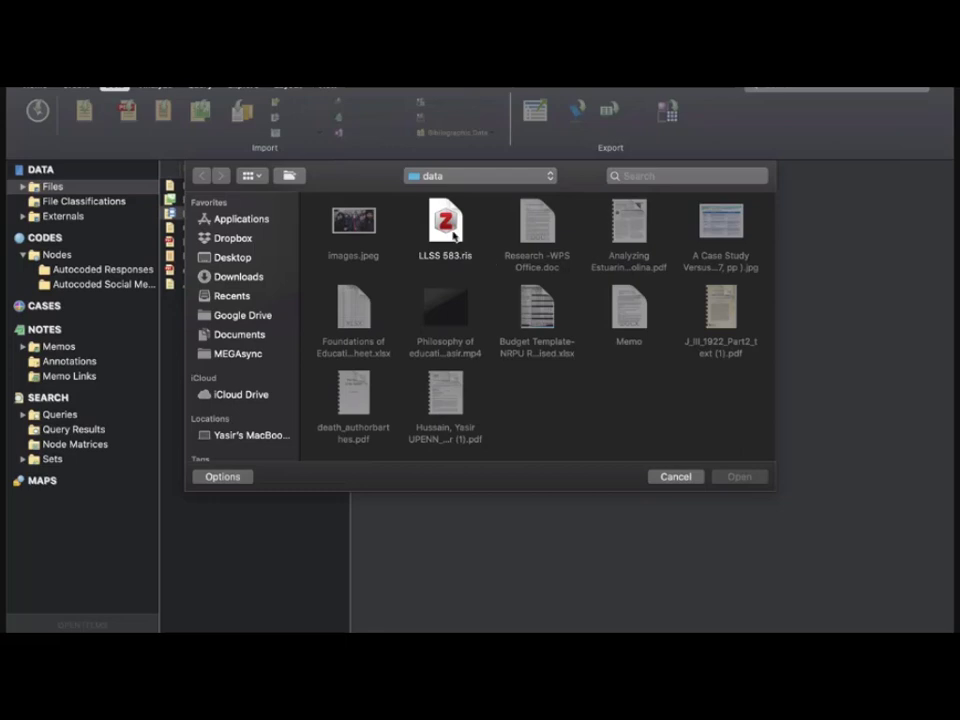
pyautogui.click(454, 236)
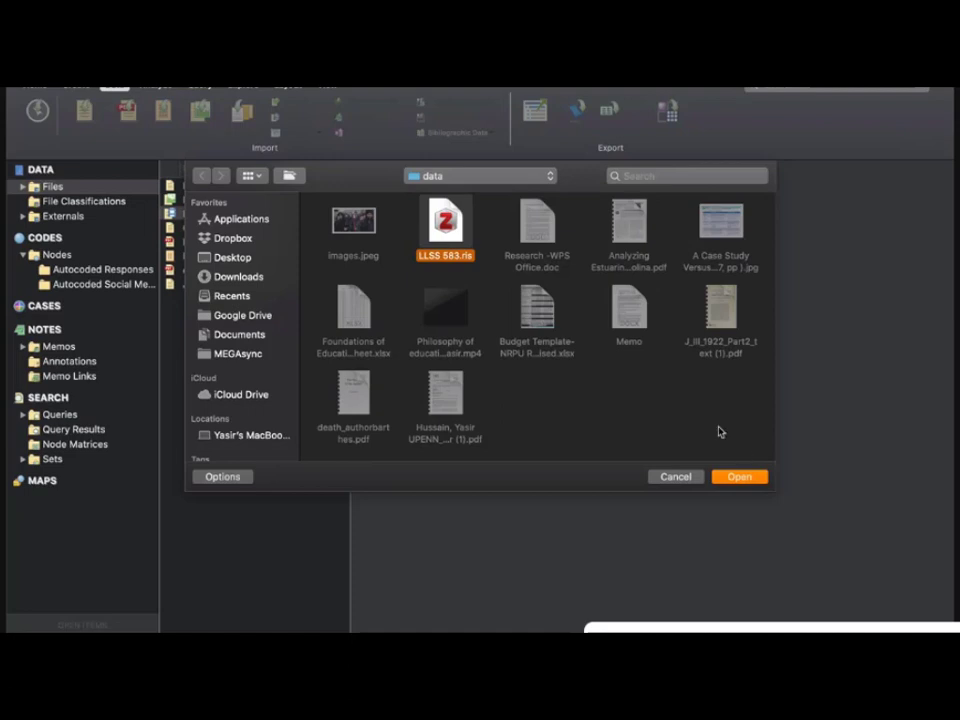
pyautogui.click(747, 484)
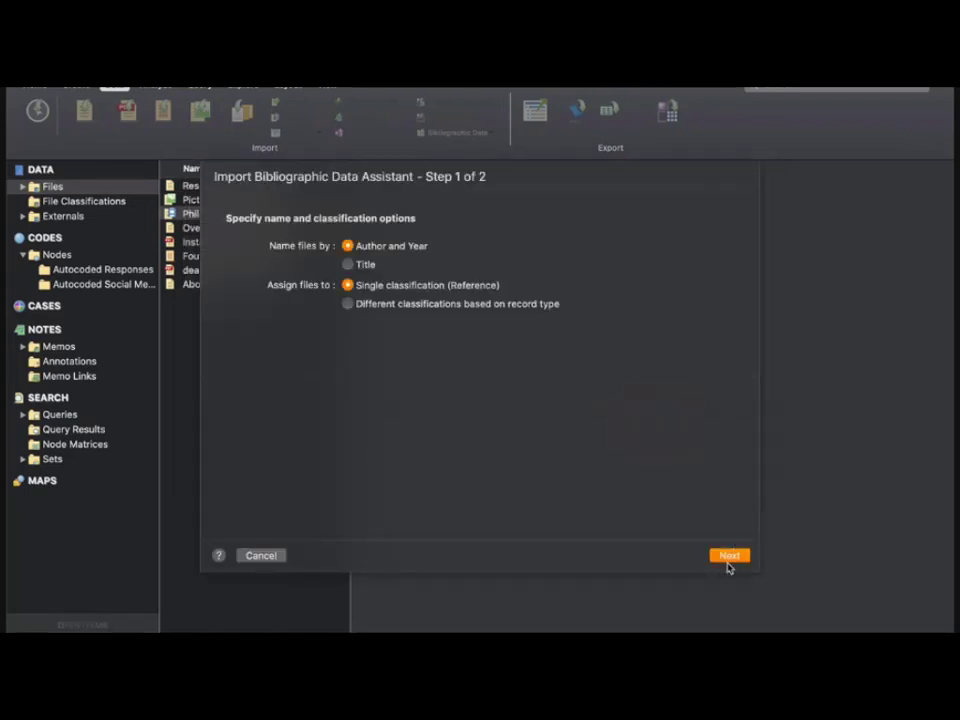
pyautogui.click(729, 556)
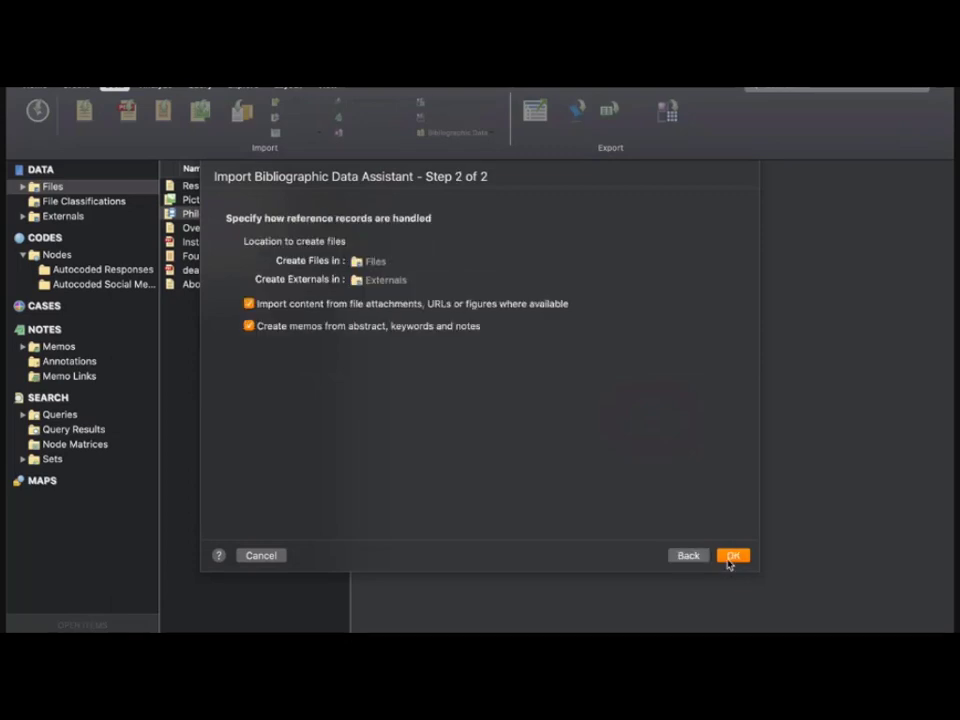
pyautogui.click(729, 558)
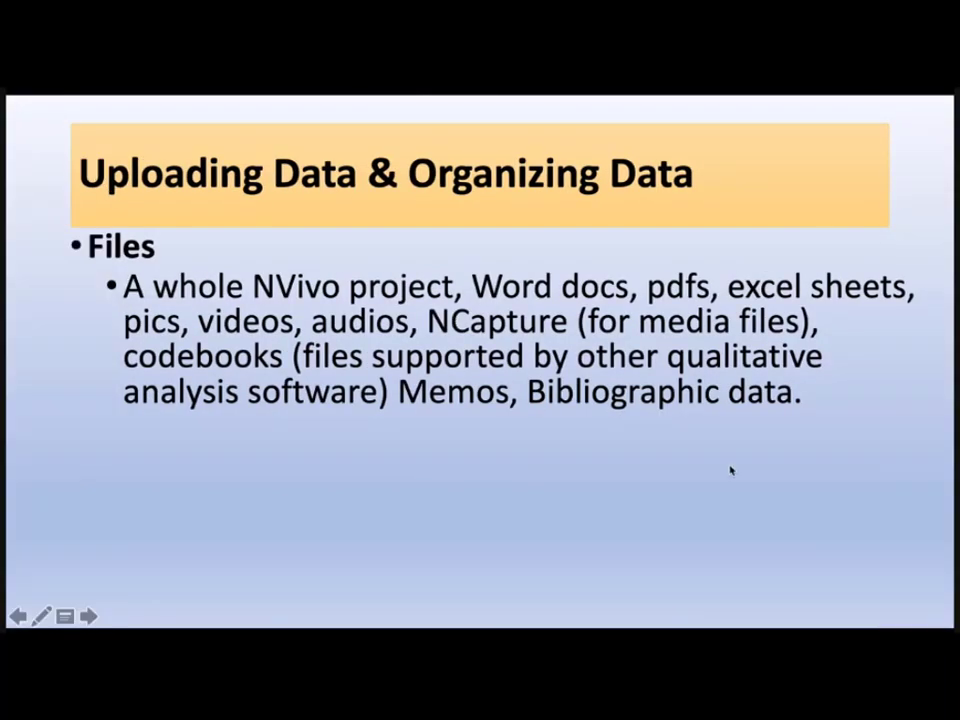
pyautogui.click(731, 470)
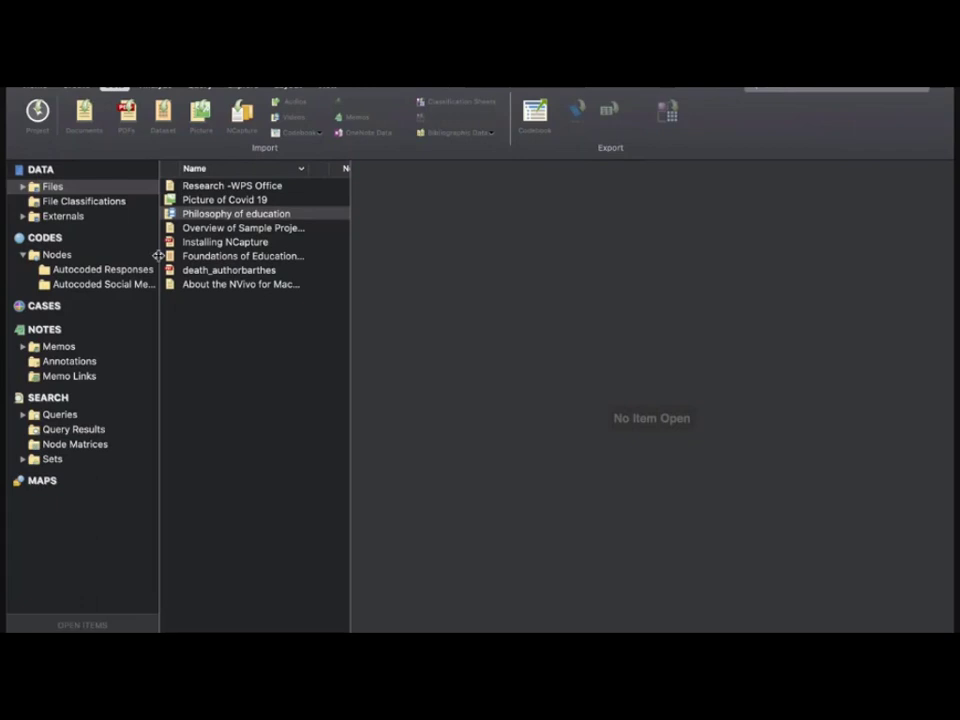
# Assign the Interview classification to the Research -WPS Office file.
pyautogui.click(88, 203)
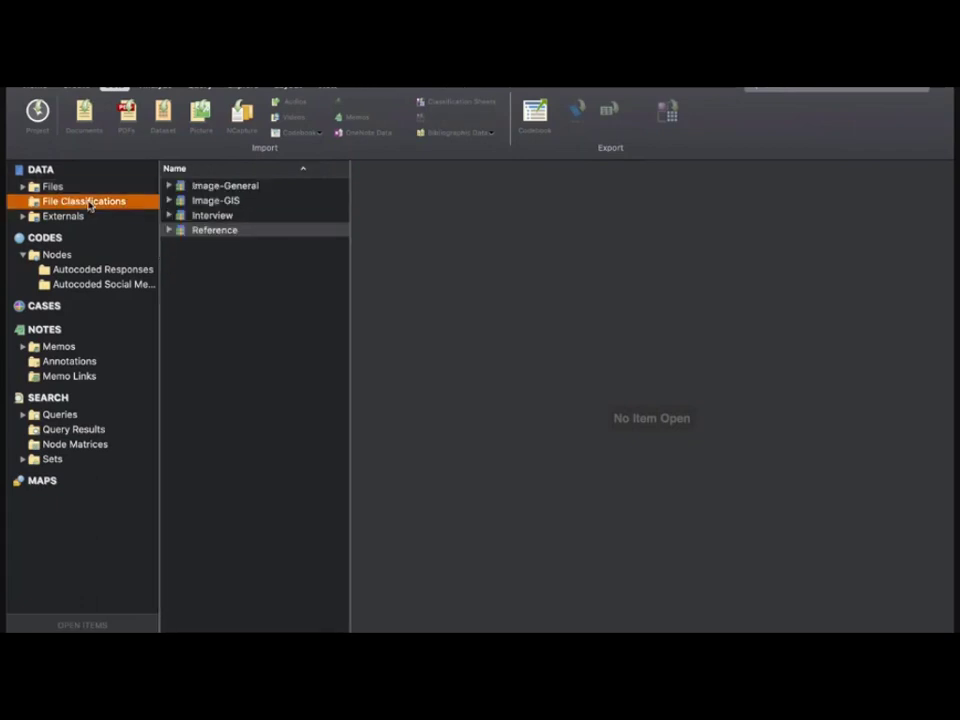
pyautogui.click(86, 188)
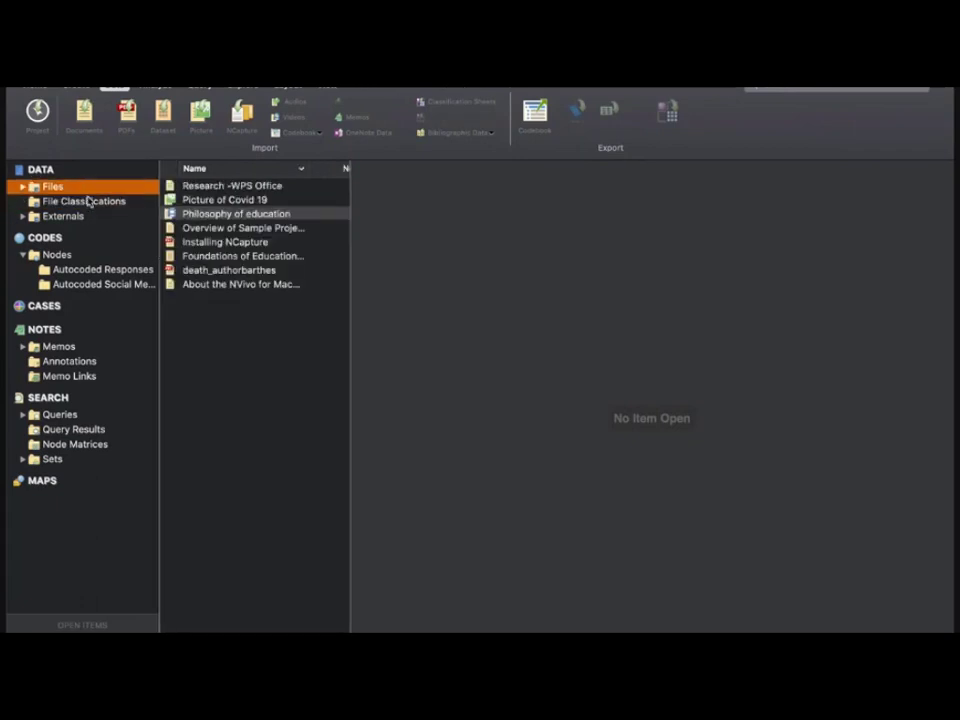
pyautogui.click(87, 203)
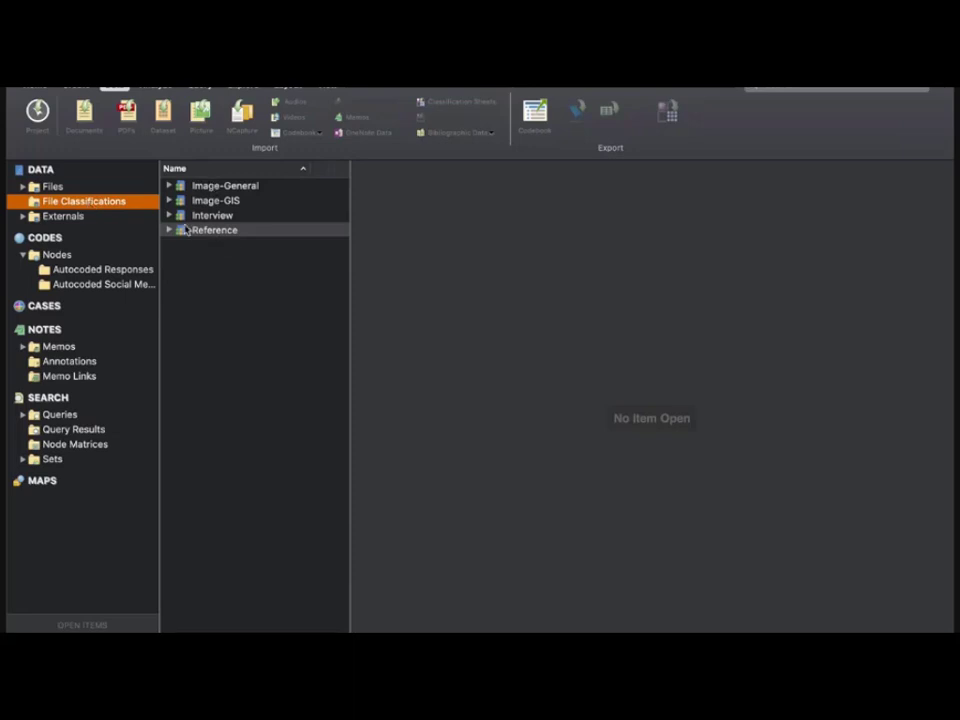
pyautogui.click(58, 188)
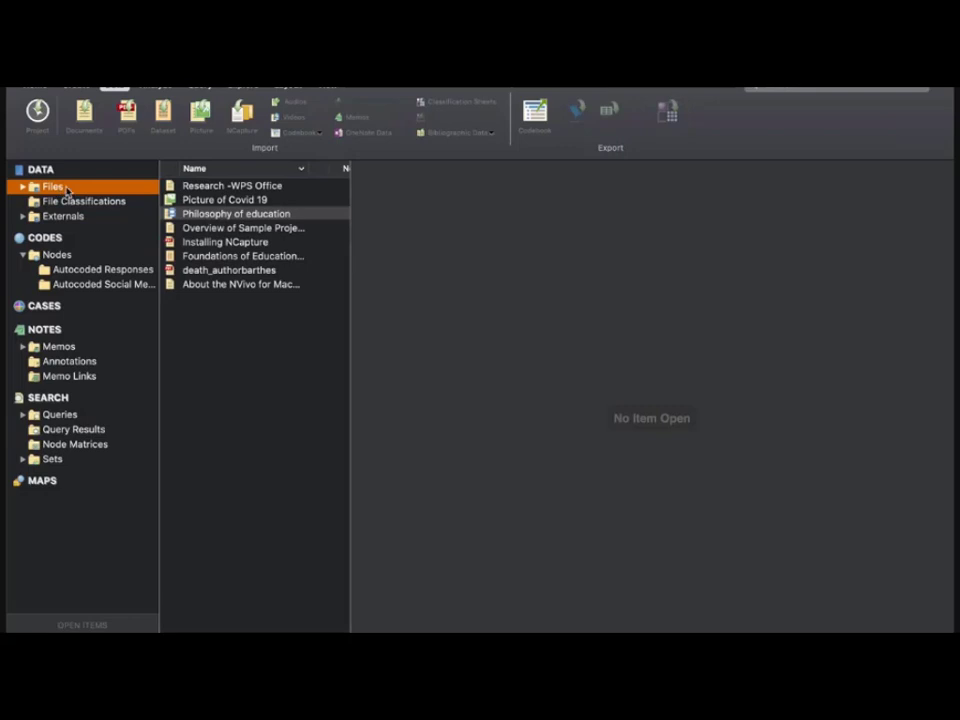
pyautogui.click(218, 187)
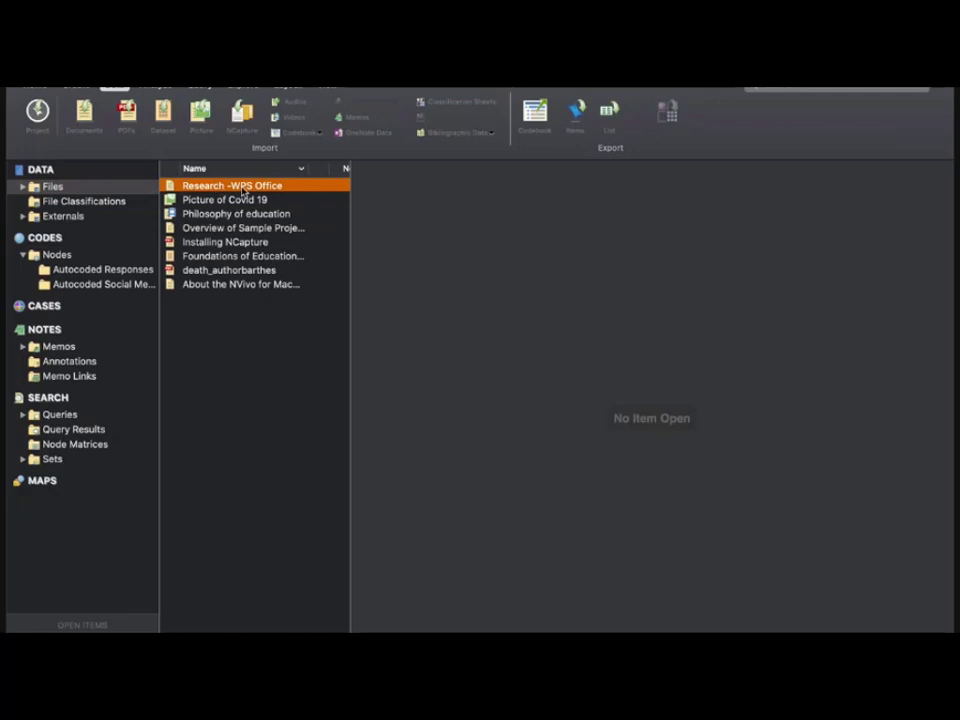
pyautogui.rightClick(243, 191)
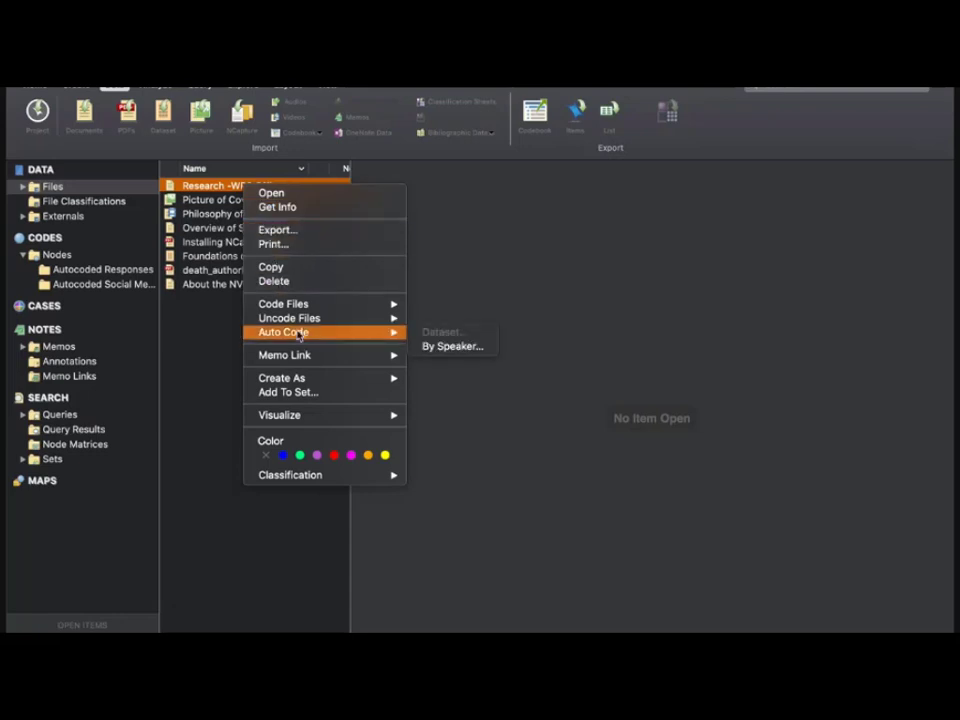
pyautogui.moveTo(324, 484)
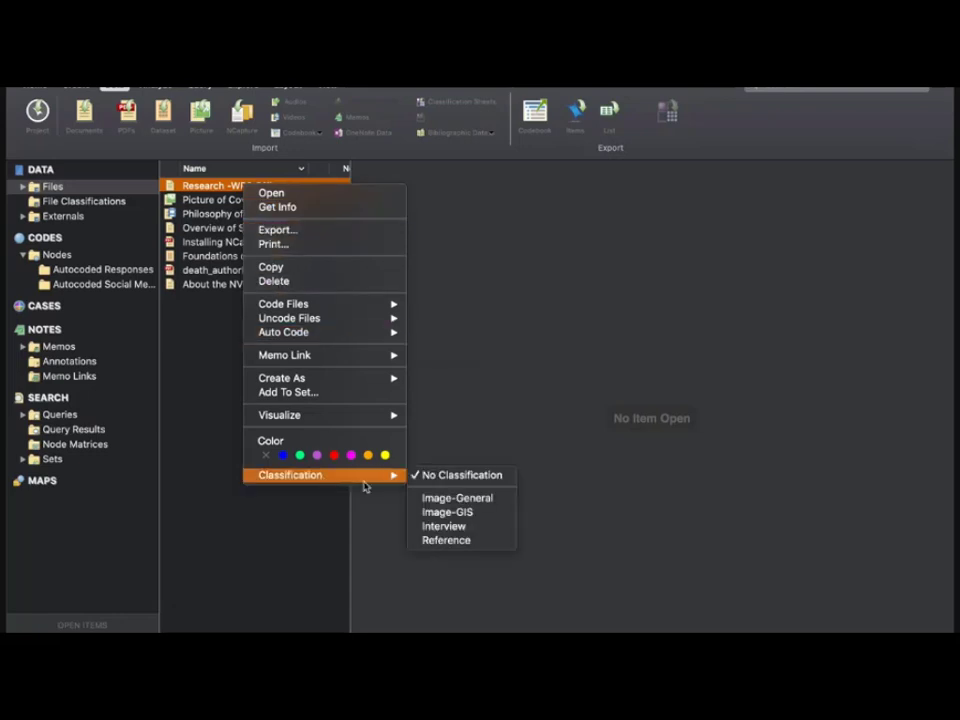
pyautogui.click(443, 528)
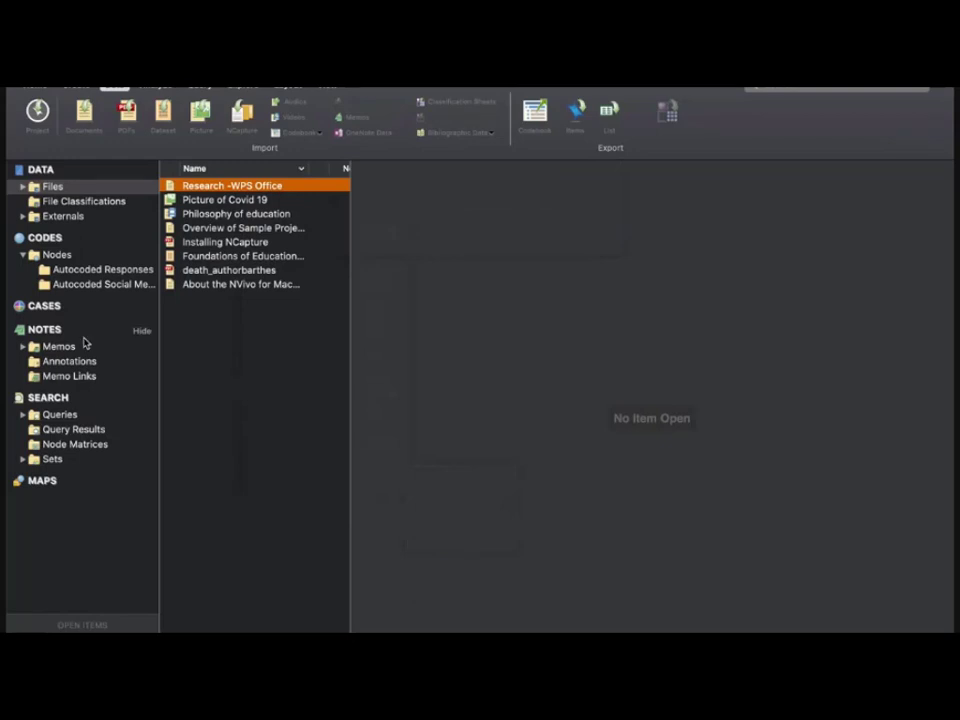
# View the Interviews folder and the Area and Township subfolders under Files, and admit the waiting participant to the meeting.
pyautogui.click(23, 187)
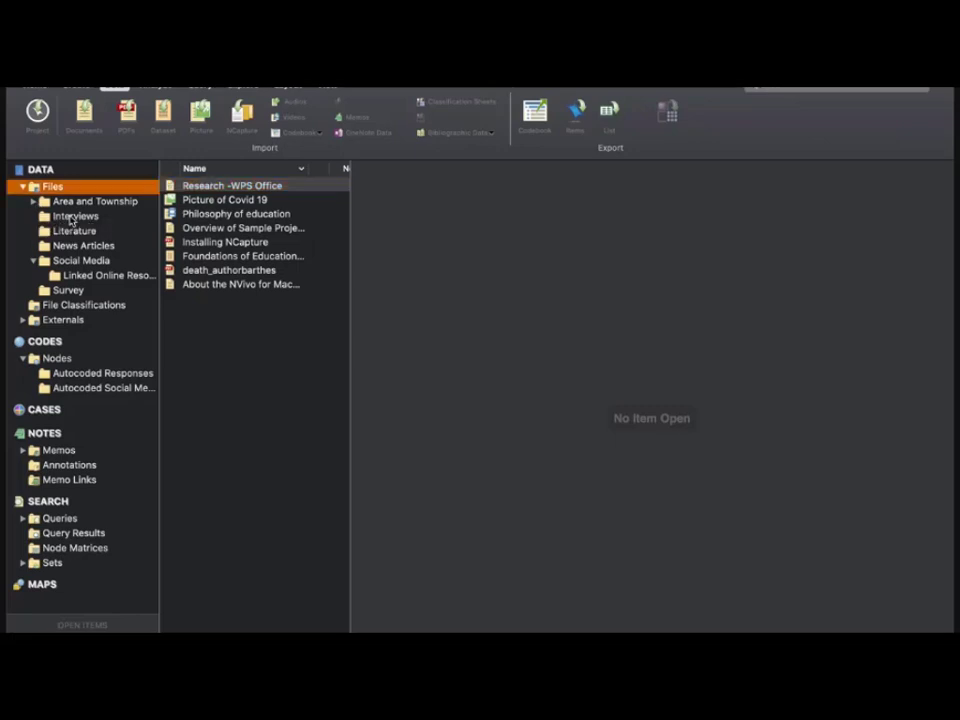
pyautogui.click(70, 217)
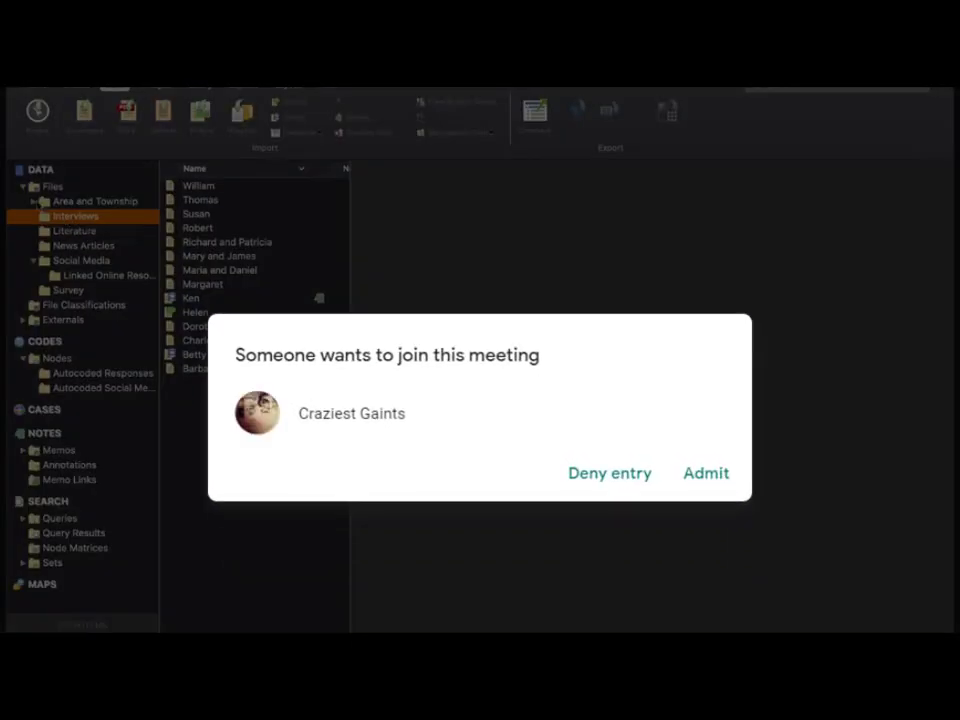
pyautogui.click(35, 201)
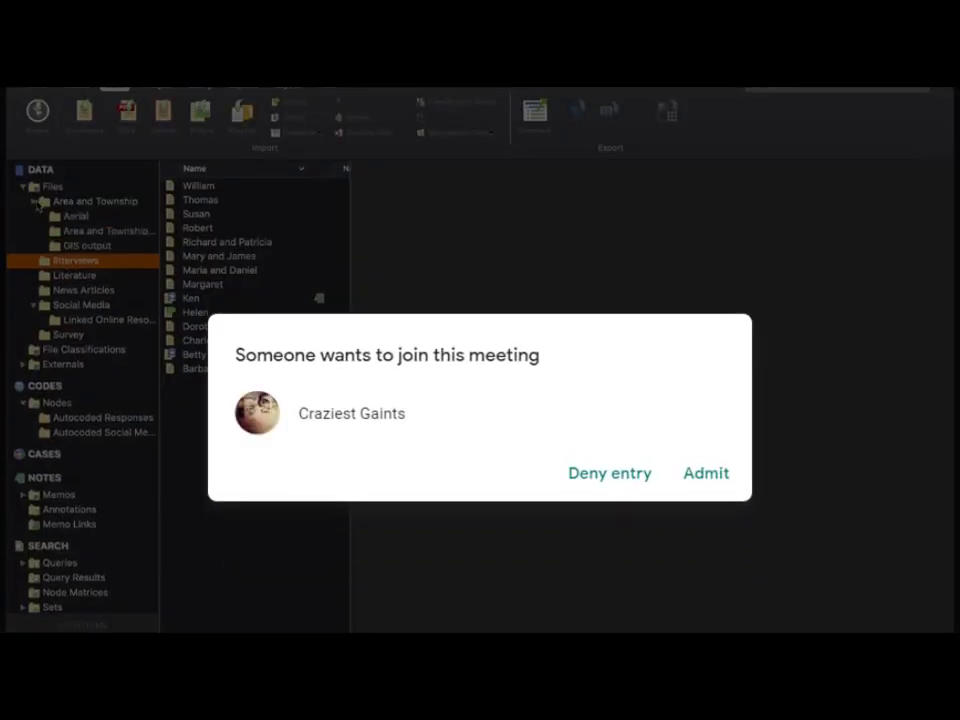
pyautogui.click(47, 187)
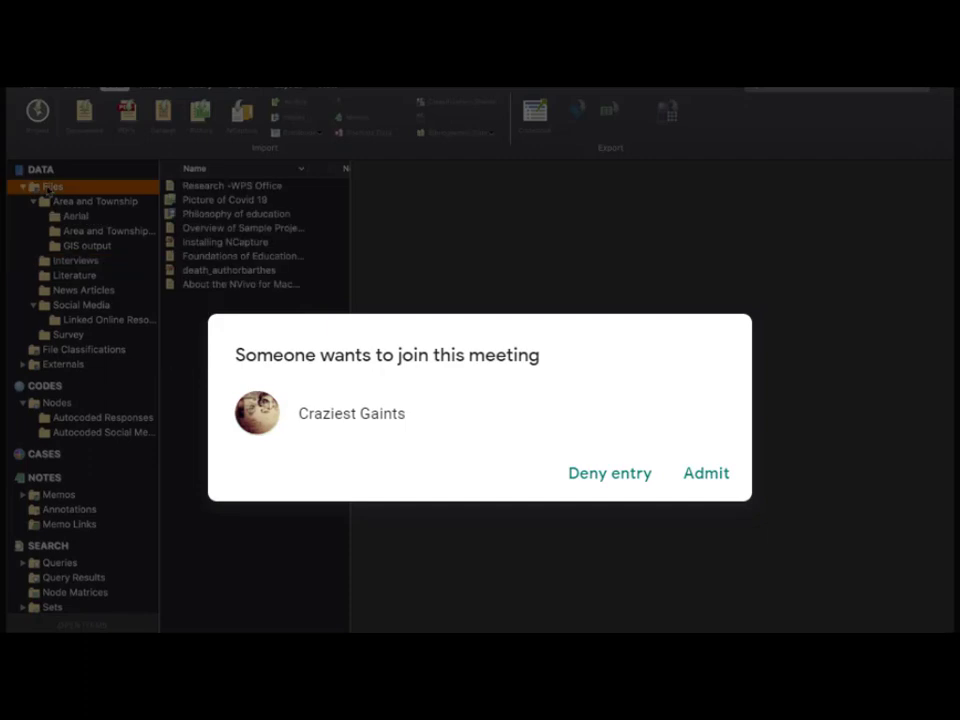
pyautogui.click(707, 477)
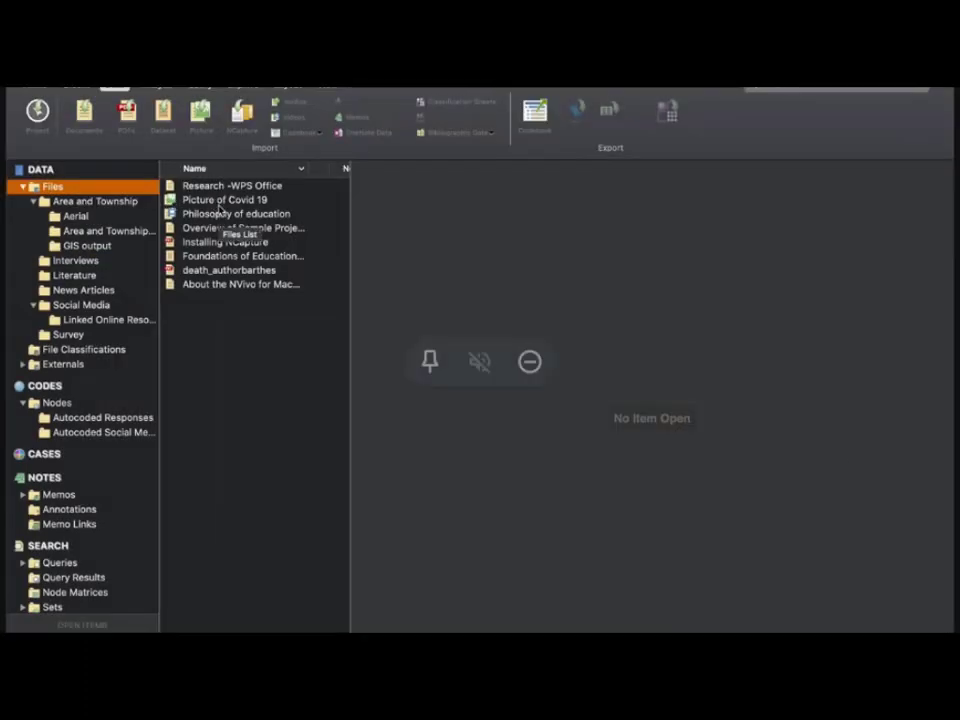
# Assign the Image-GIS classification to the Philosophy of education video and collapse the Area and Township folder.
pyautogui.rightClick(214, 214)
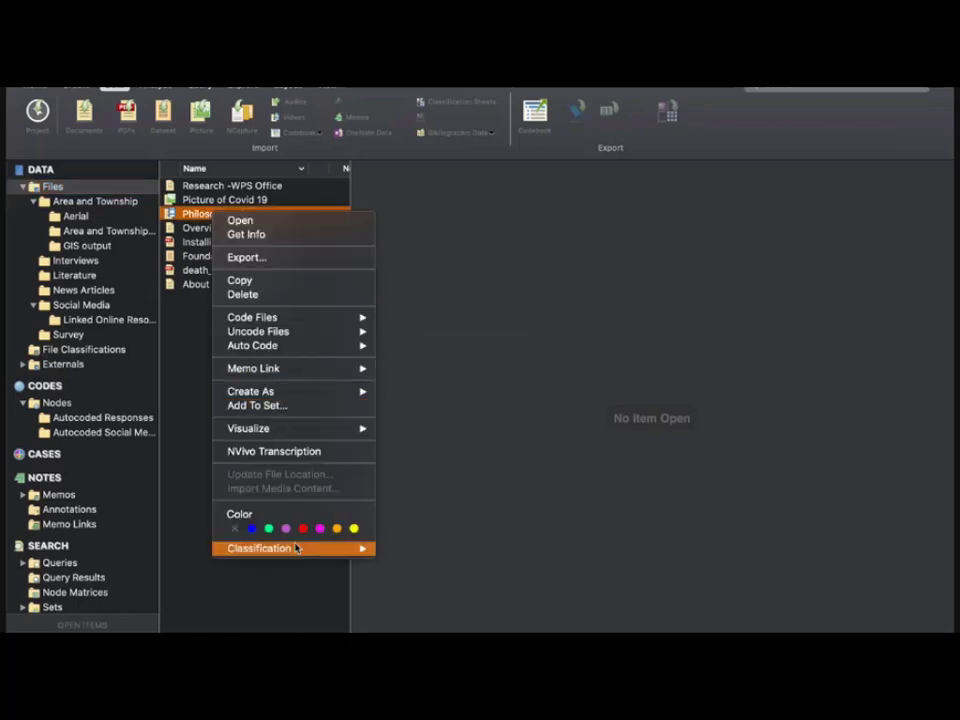
pyautogui.moveTo(296, 548)
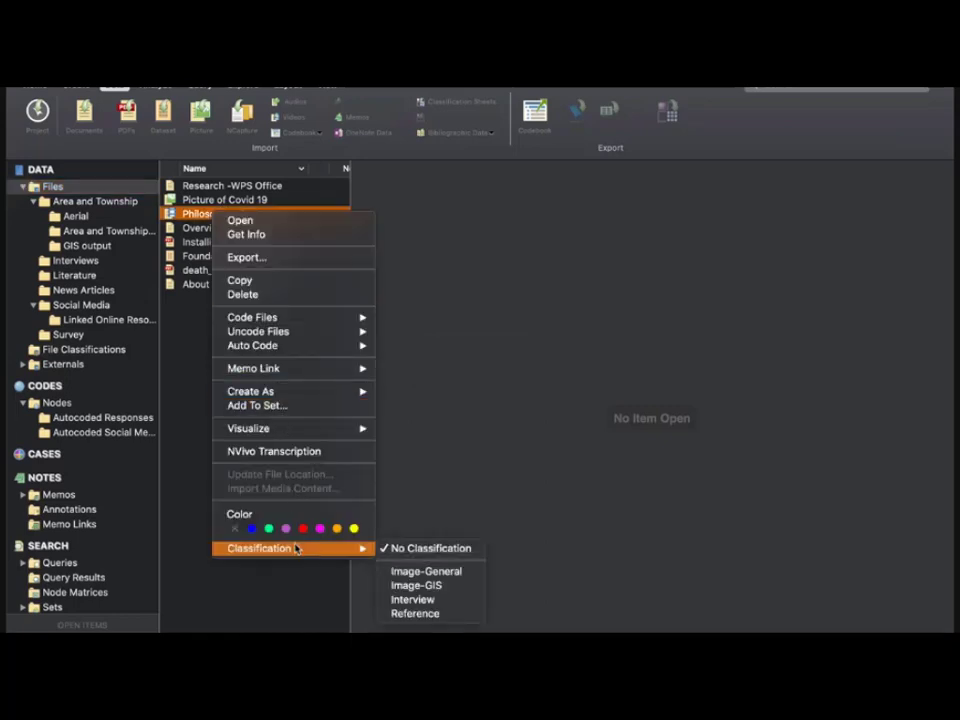
pyautogui.click(418, 587)
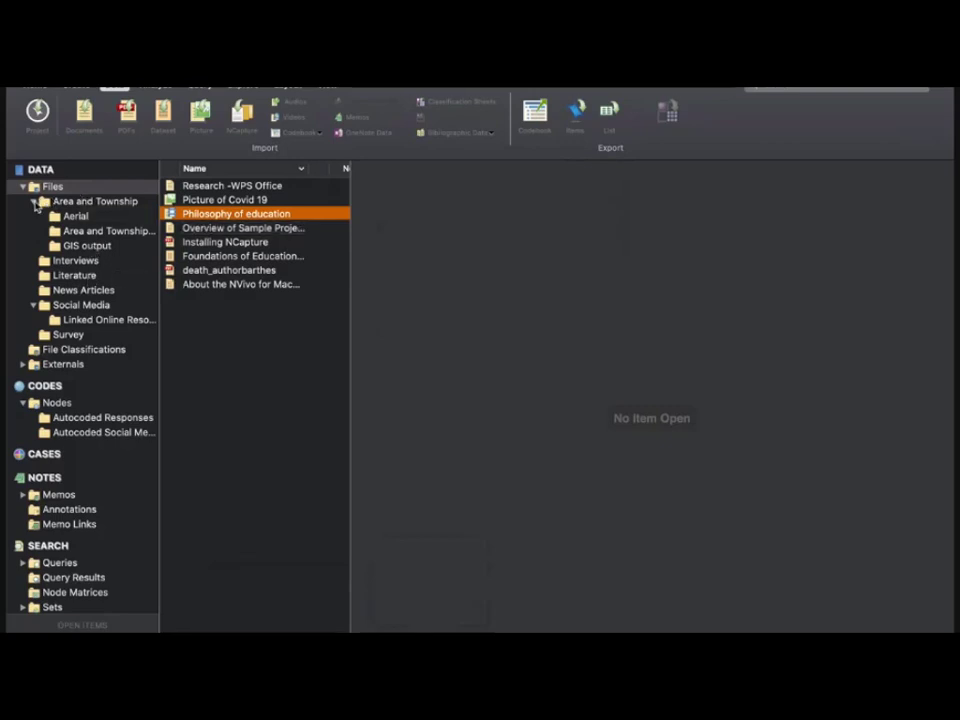
pyautogui.click(33, 201)
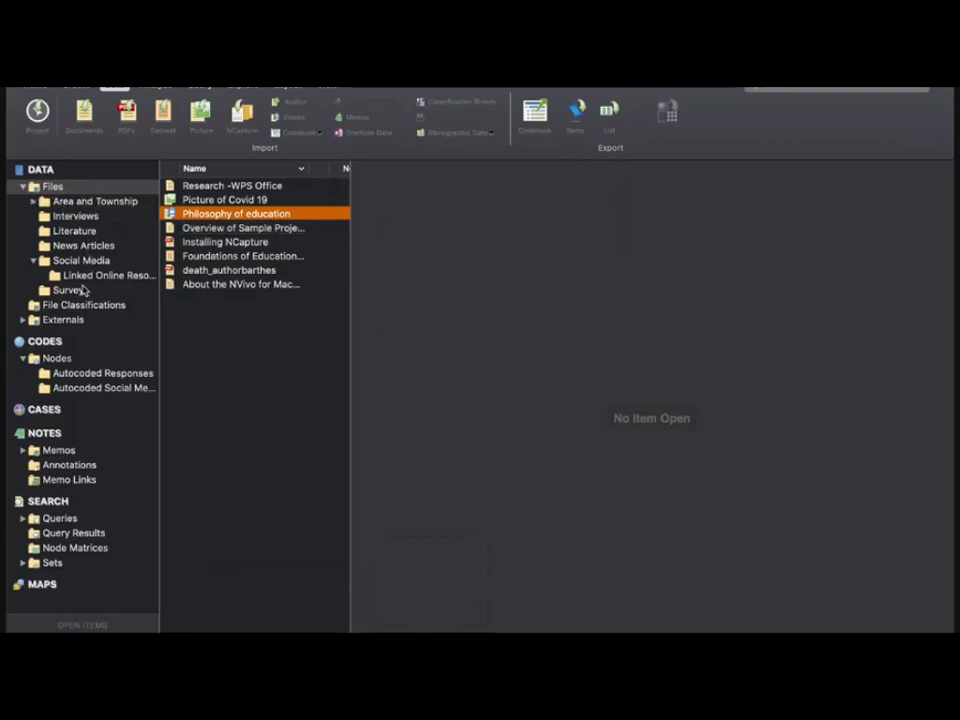
# Assign the Interview classification to the death_authorbarthes PDF.
pyautogui.click(225, 258)
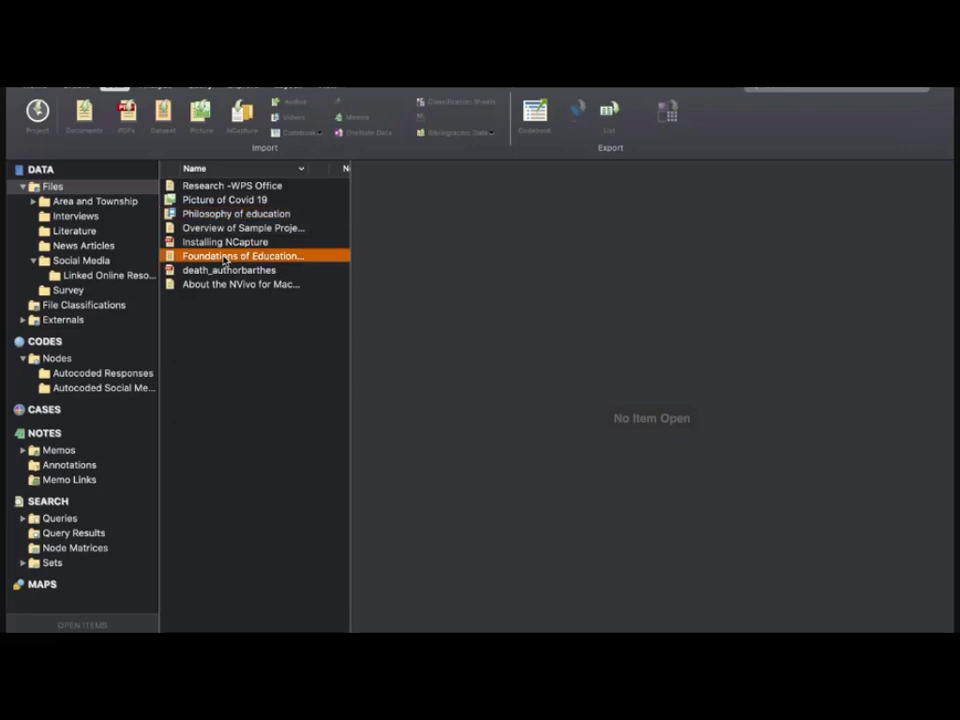
pyautogui.click(216, 271)
pyautogui.rightClick(217, 270)
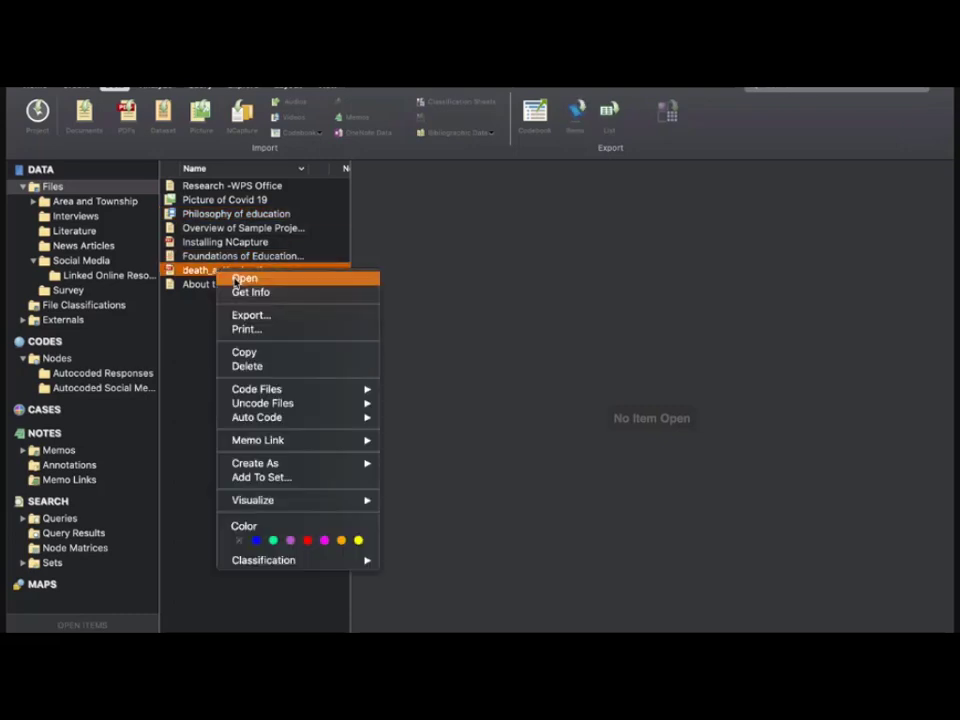
pyautogui.moveTo(285, 559)
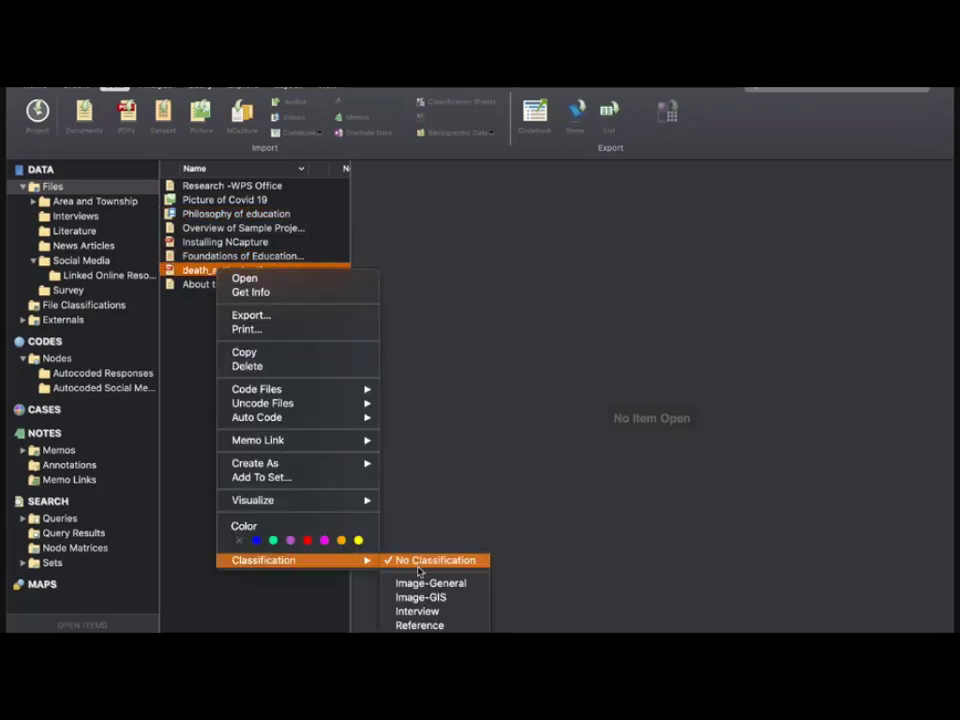
pyautogui.click(418, 610)
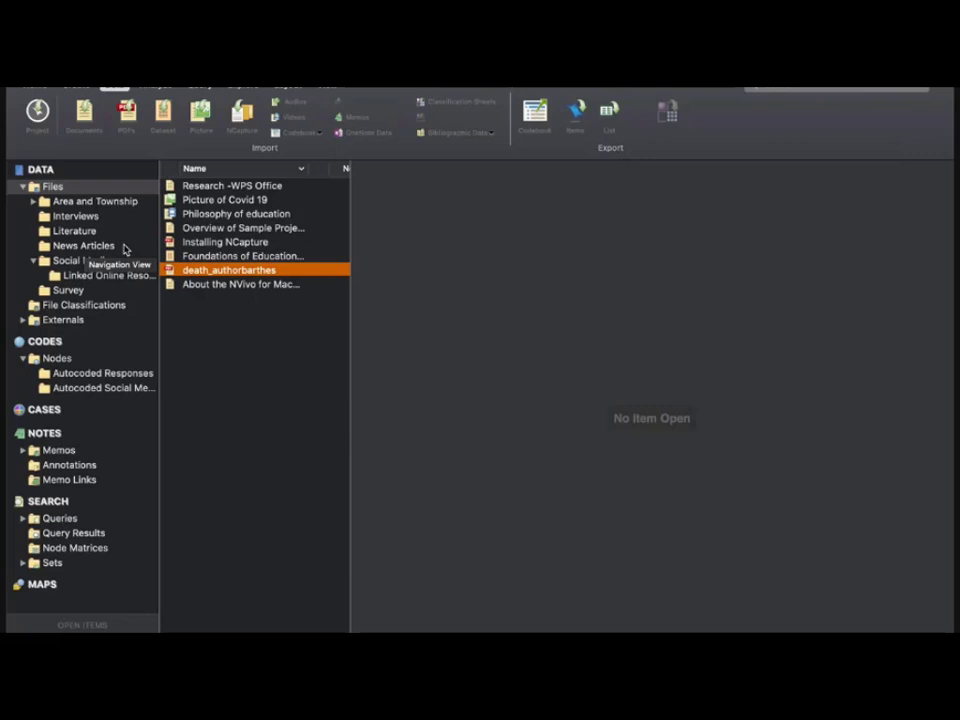
# Check the files listed under the Interview file classification, including Research -WPS Office.
pyautogui.click(70, 306)
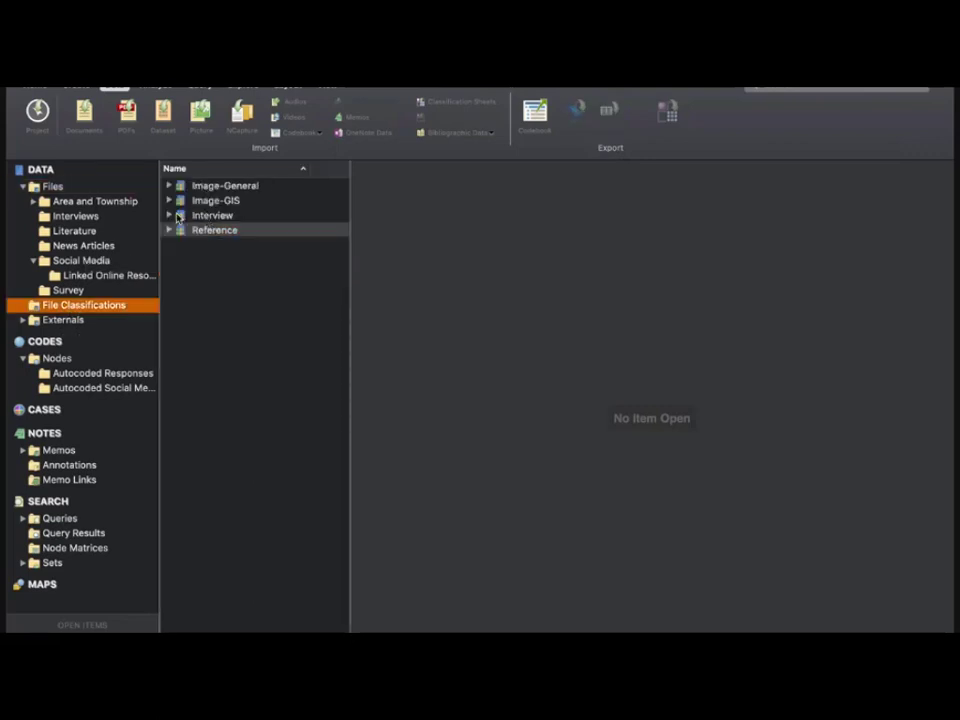
pyautogui.click(199, 216)
pyautogui.click(170, 216)
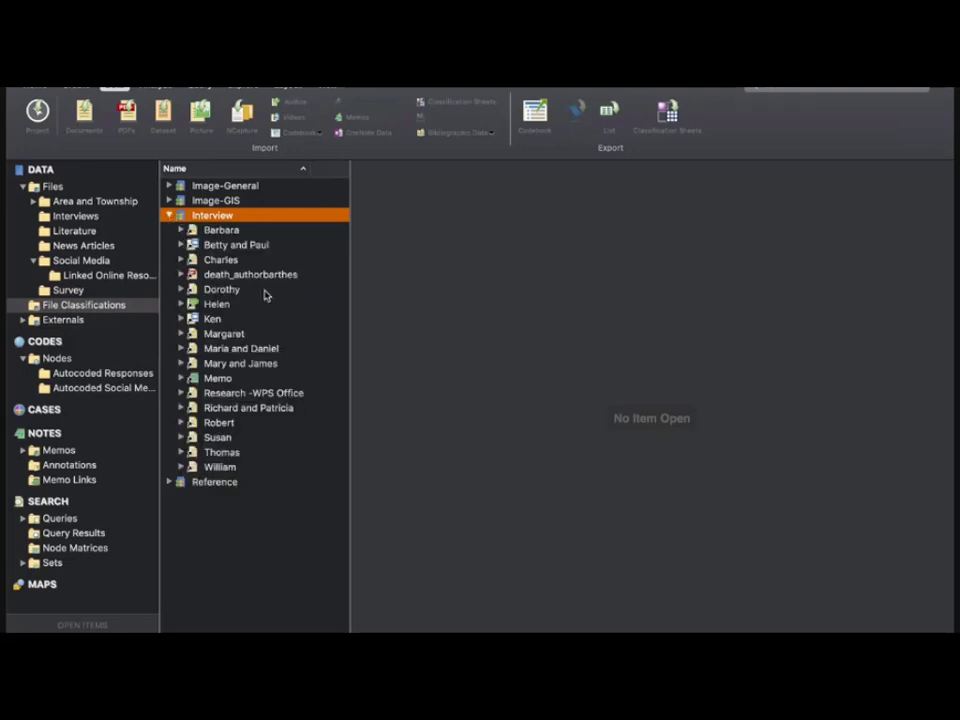
pyautogui.click(248, 393)
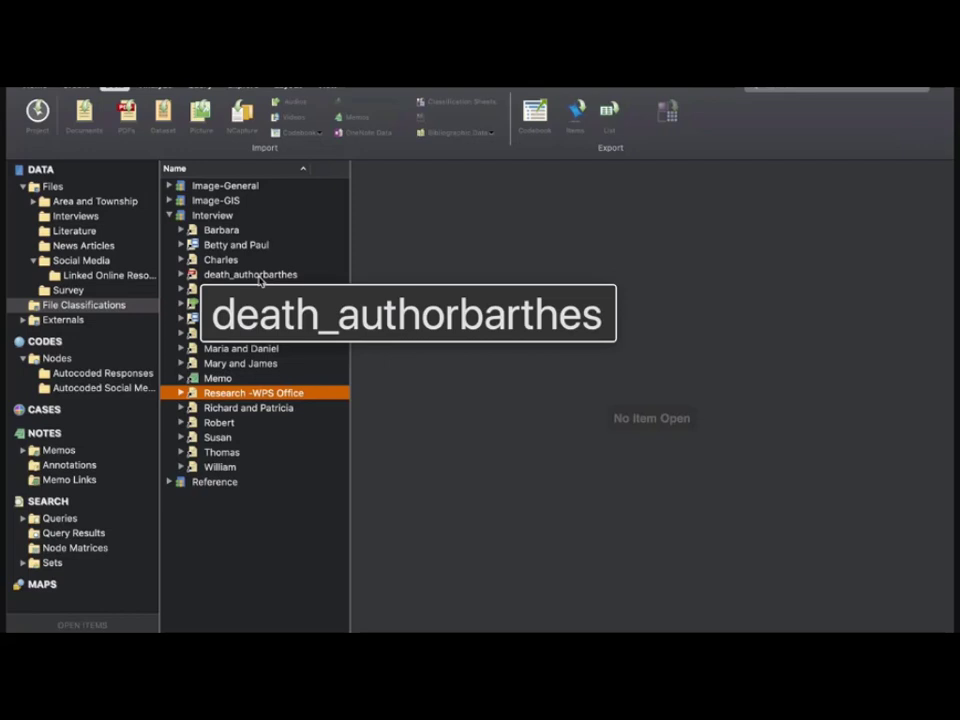
# View Picture of Covid 19 from the Image-General classification, collapse the classification and close the opened picture.
pyautogui.click(200, 189)
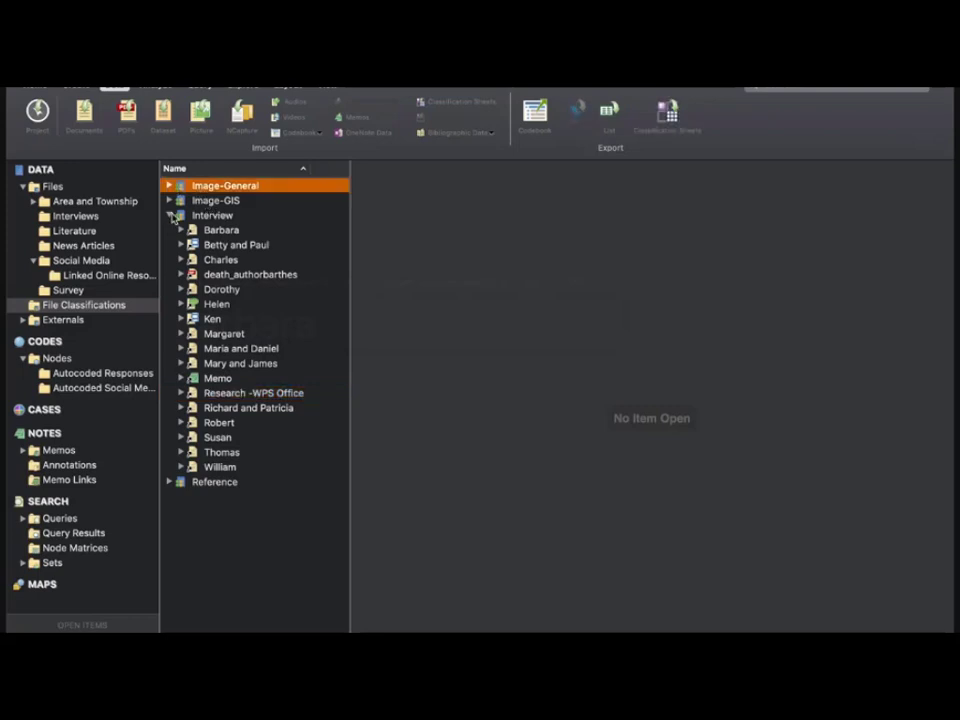
pyautogui.click(169, 215)
pyautogui.click(169, 186)
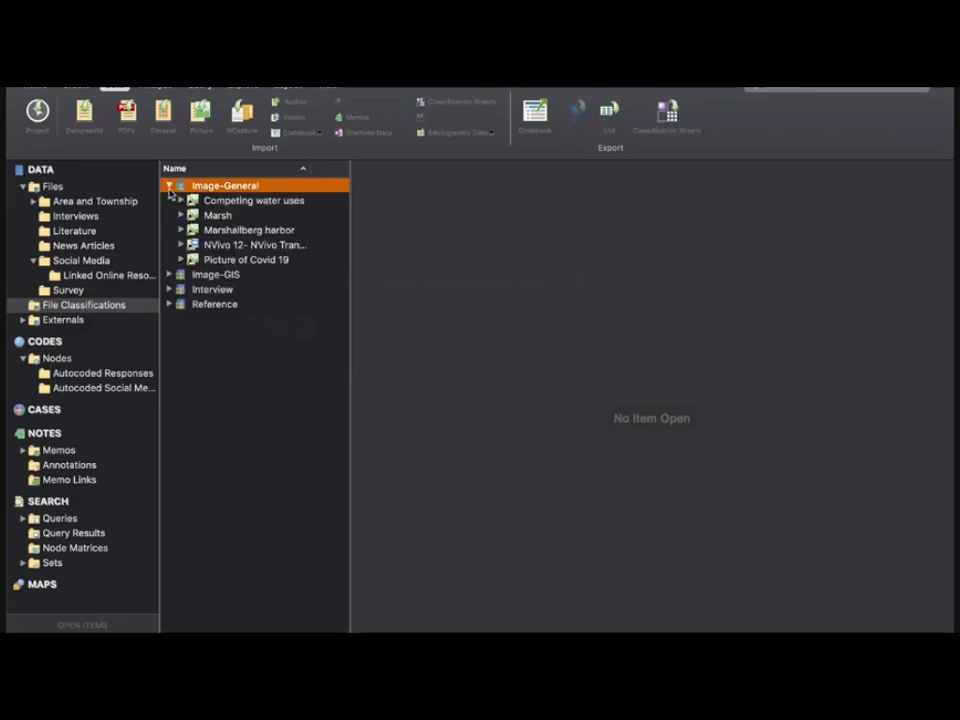
pyautogui.click(242, 261)
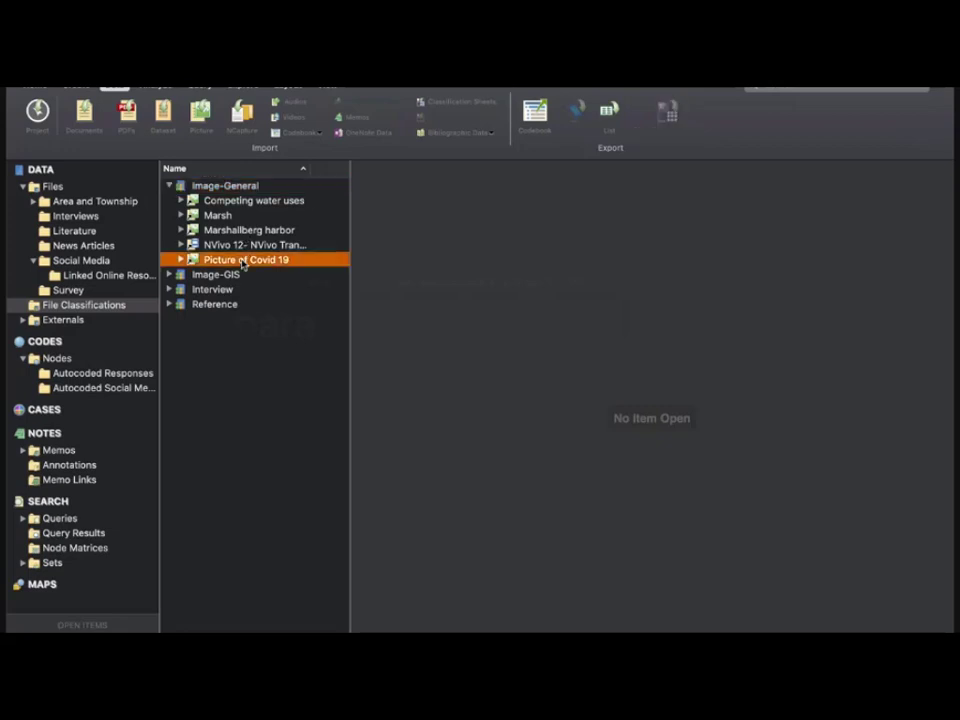
pyautogui.doubleClick(242, 261)
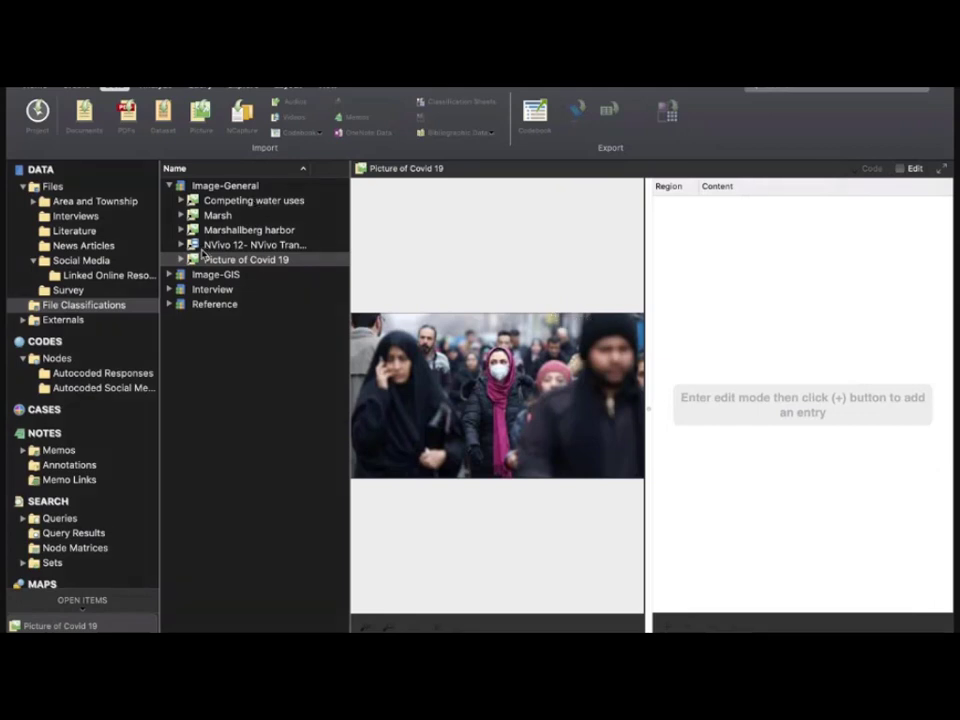
pyautogui.click(170, 187)
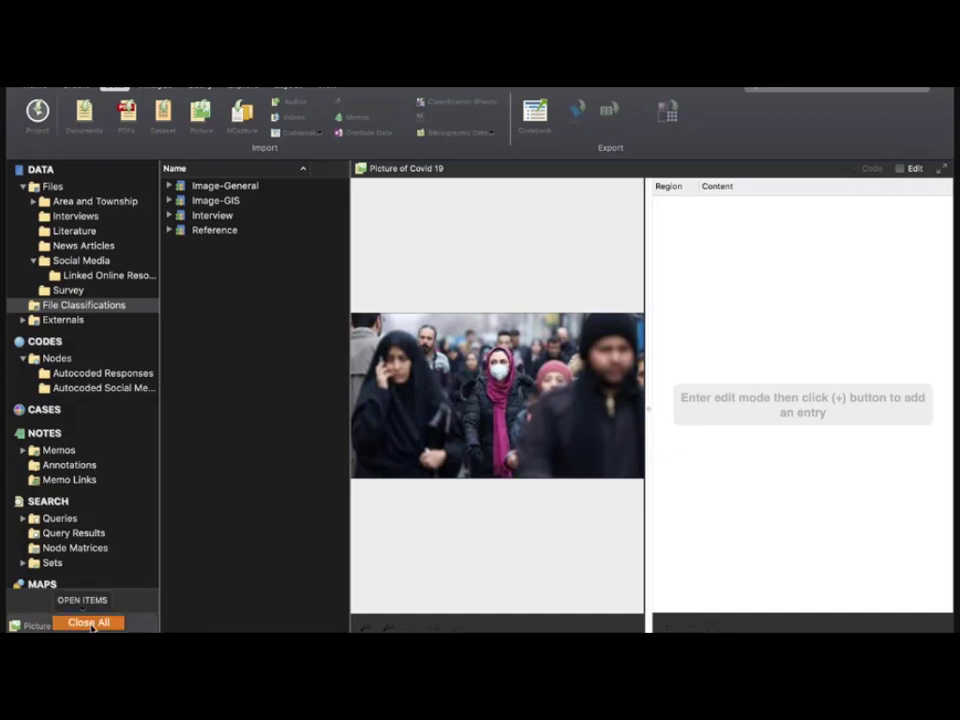
pyautogui.click(88, 622)
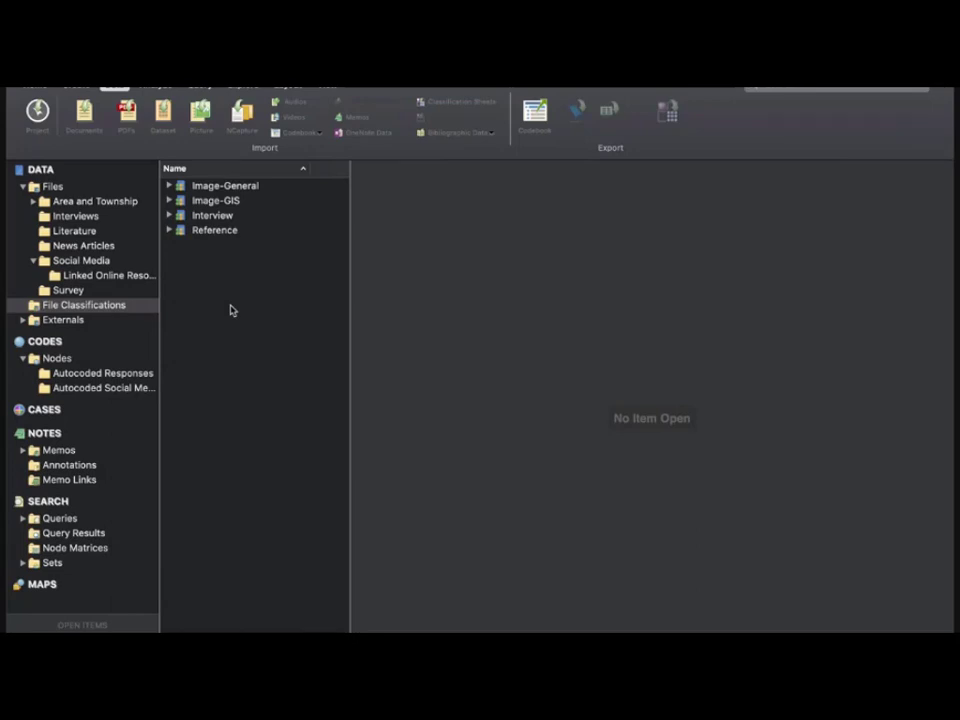
# Open the external item Water Quality - Estuaries and Polluted Runoff to view its contents, and collapse the Nodes folder.
pyautogui.click(66, 321)
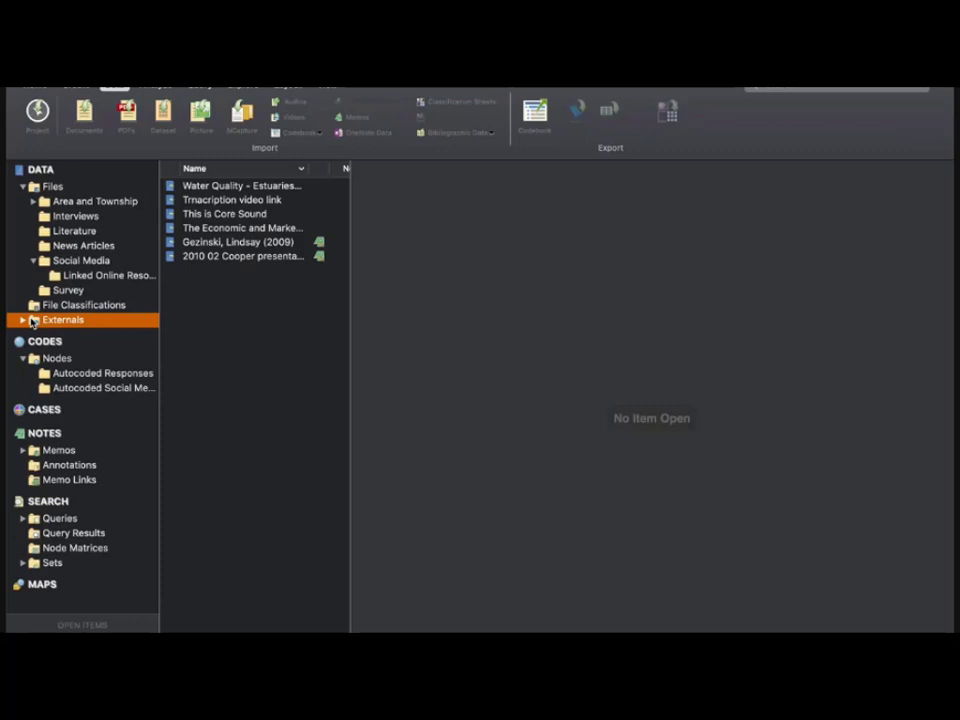
pyautogui.click(228, 190)
pyautogui.doubleClick(228, 190)
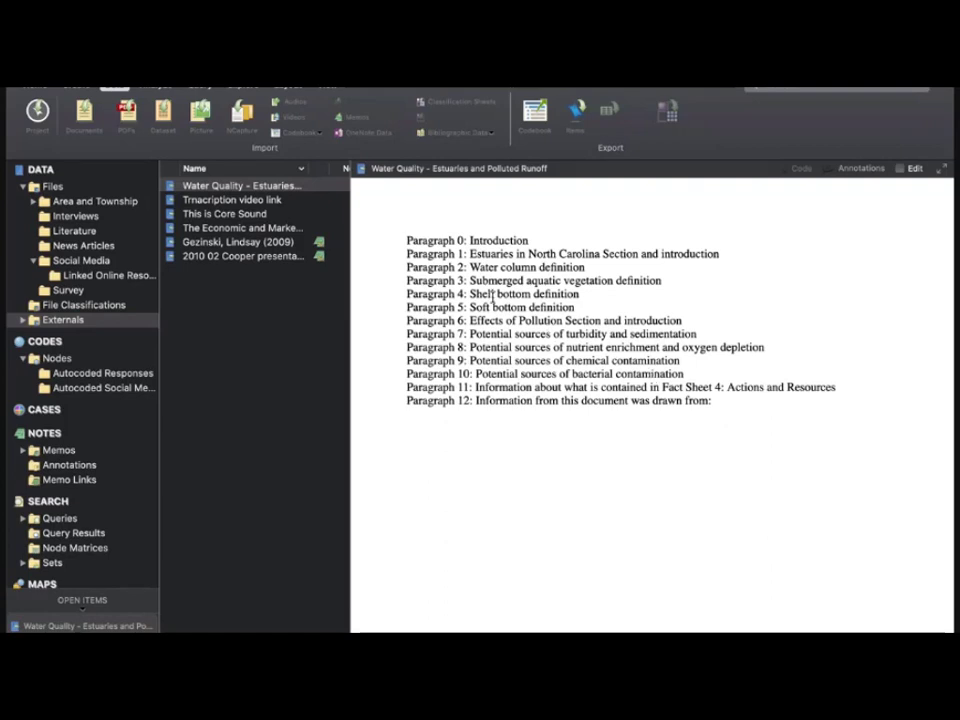
pyautogui.click(42, 347)
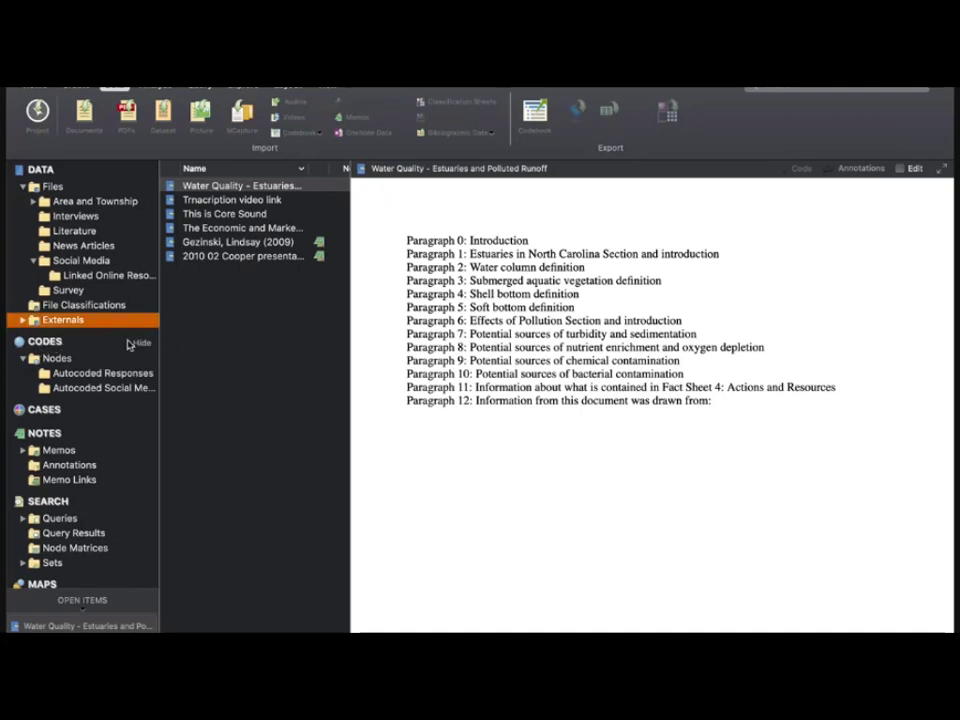
pyautogui.click(23, 358)
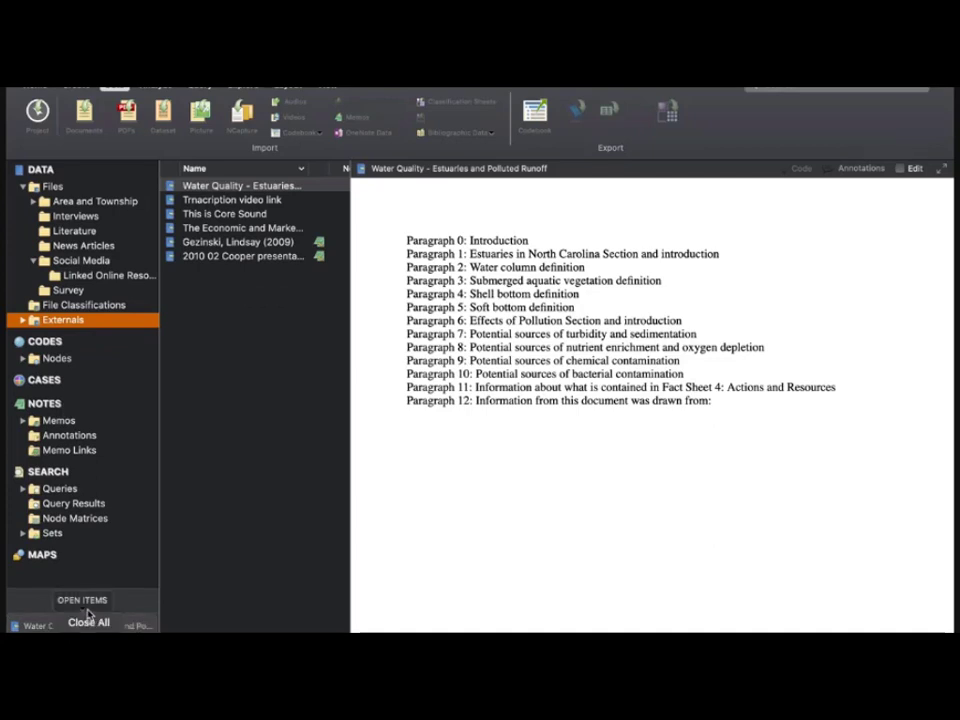
# Close all open items and switch to the slideshow, advancing to the Coding & Nodes slide.
pyautogui.click(88, 622)
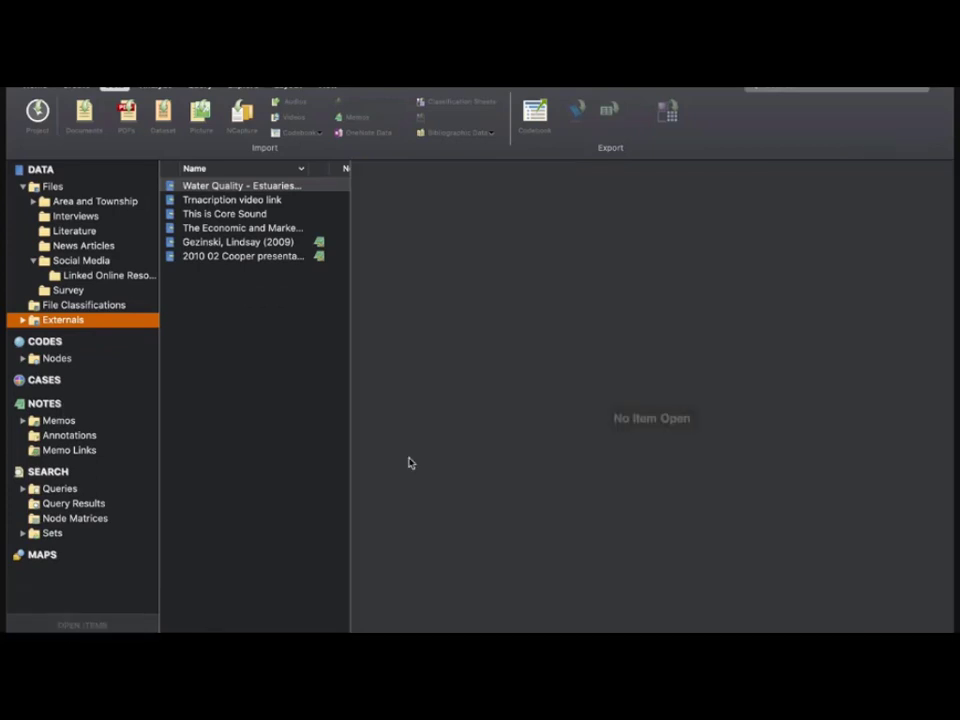
pyautogui.hotkey('ctrl', 'Left')
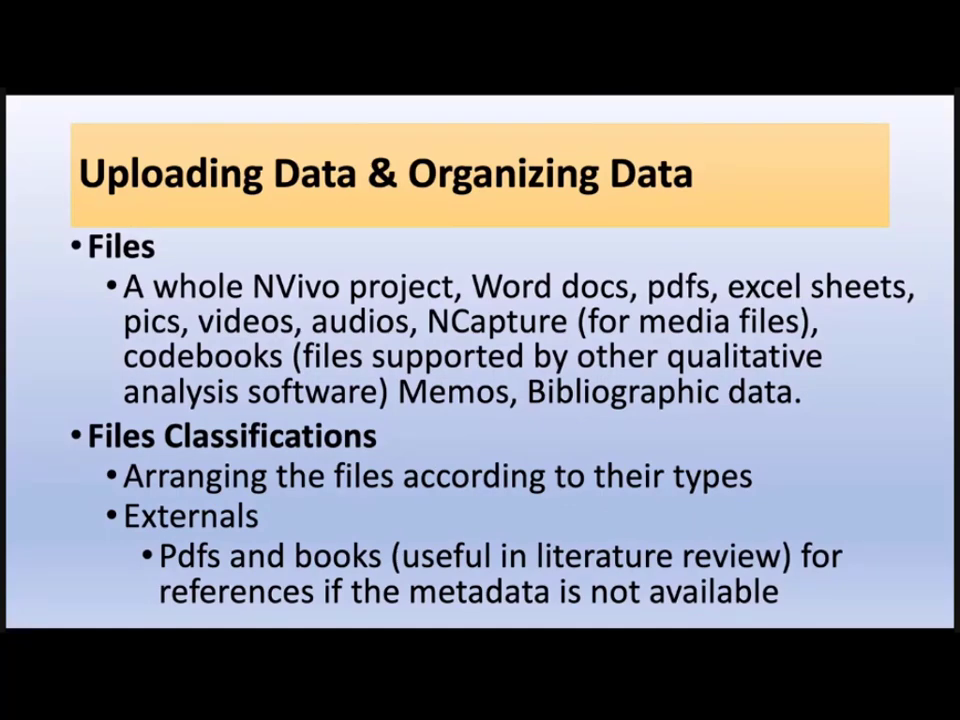
pyautogui.press('Right')
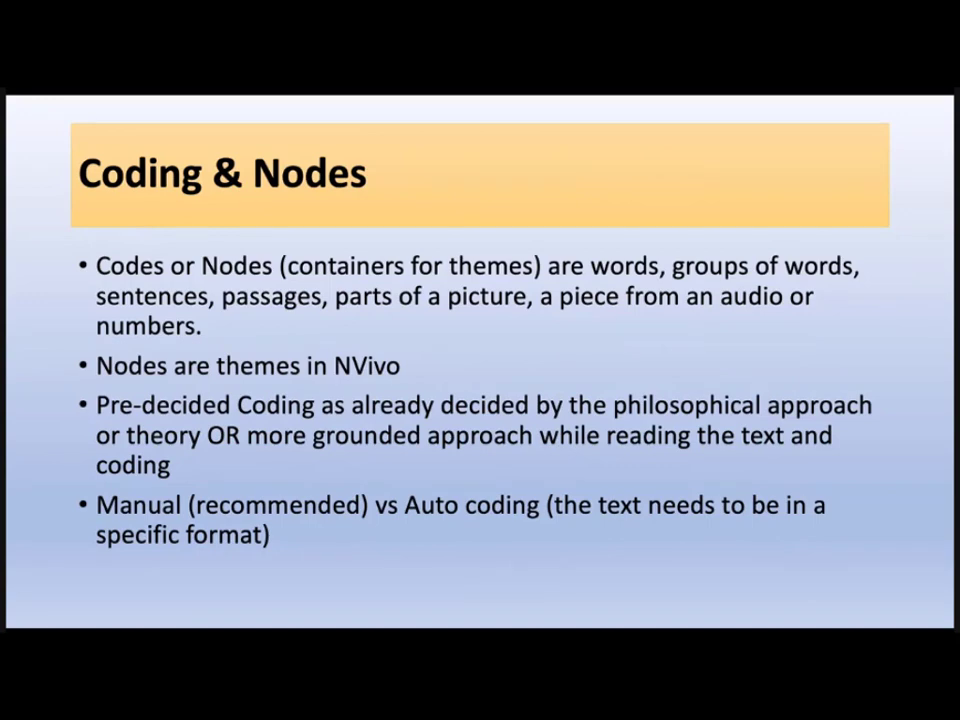
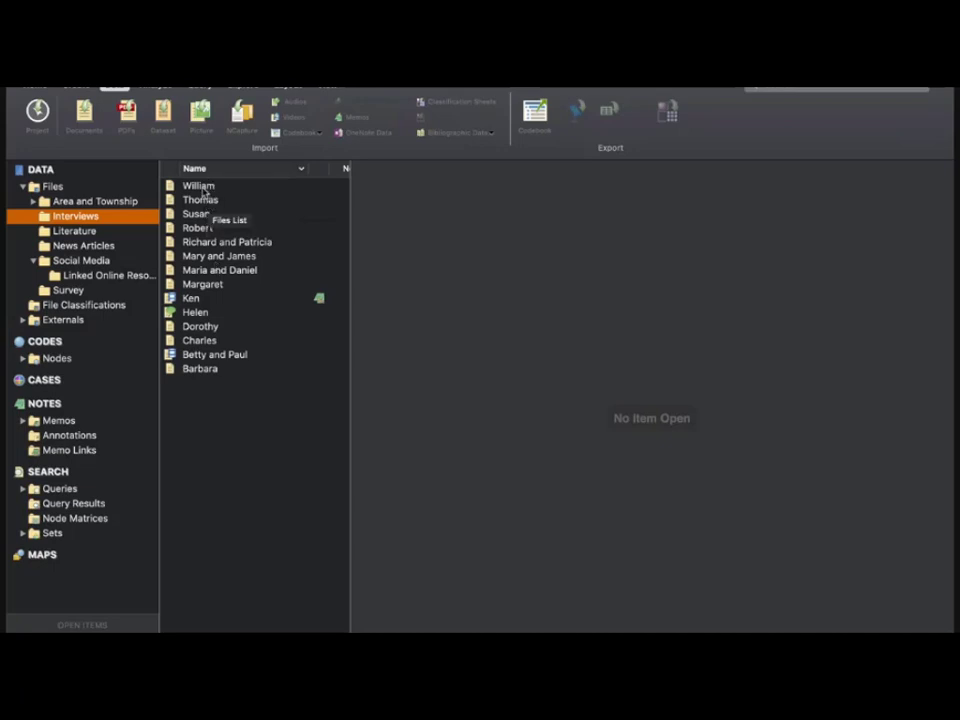
# Open the first transcript in the Interviews folder and bring the Q.1 Connection to Down East answer into view.
pyautogui.click(204, 190)
pyautogui.doubleClick(204, 190)
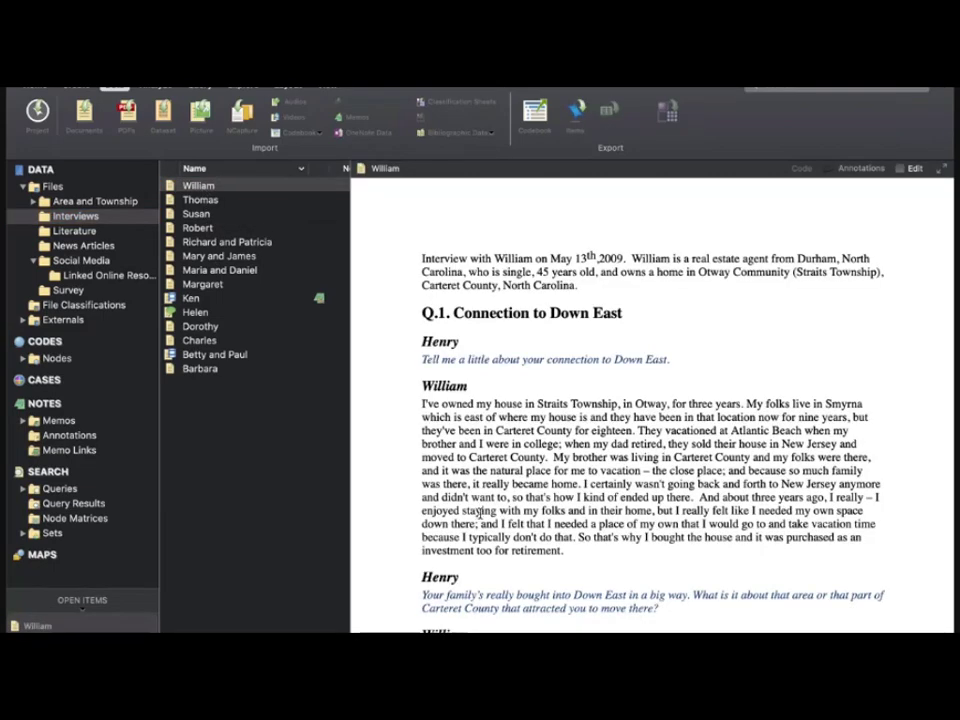
pyautogui.scroll(-3, 548, 491)
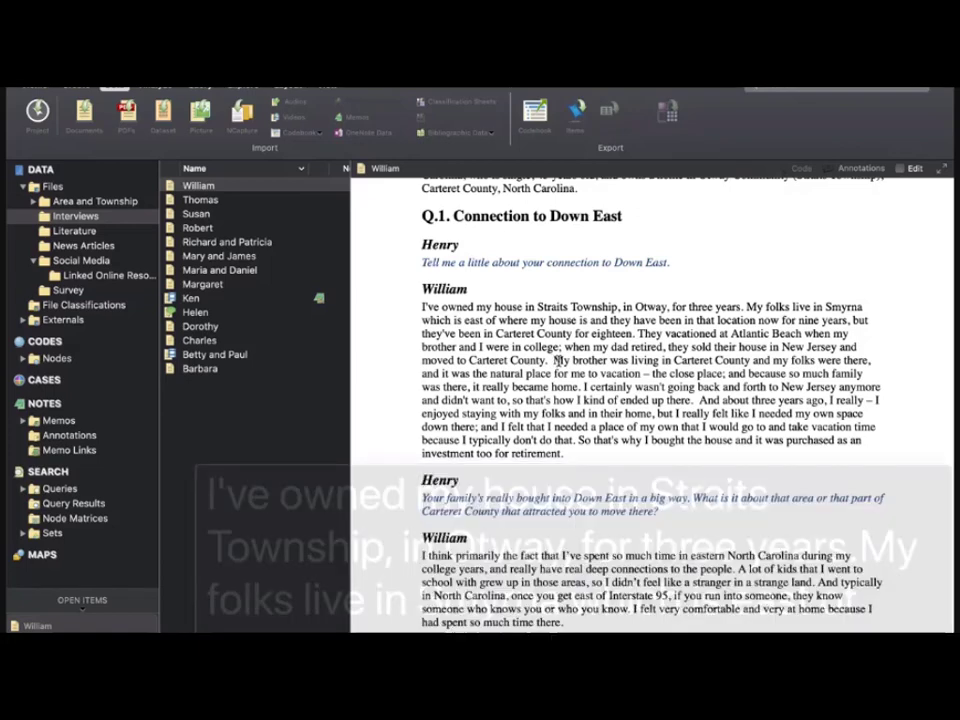
# Code the passage from "My brother was living in Carteret County" to "vacation" at a new green node named Relationship and places.
pyautogui.moveTo(553, 360); pyautogui.dragTo(645, 377)
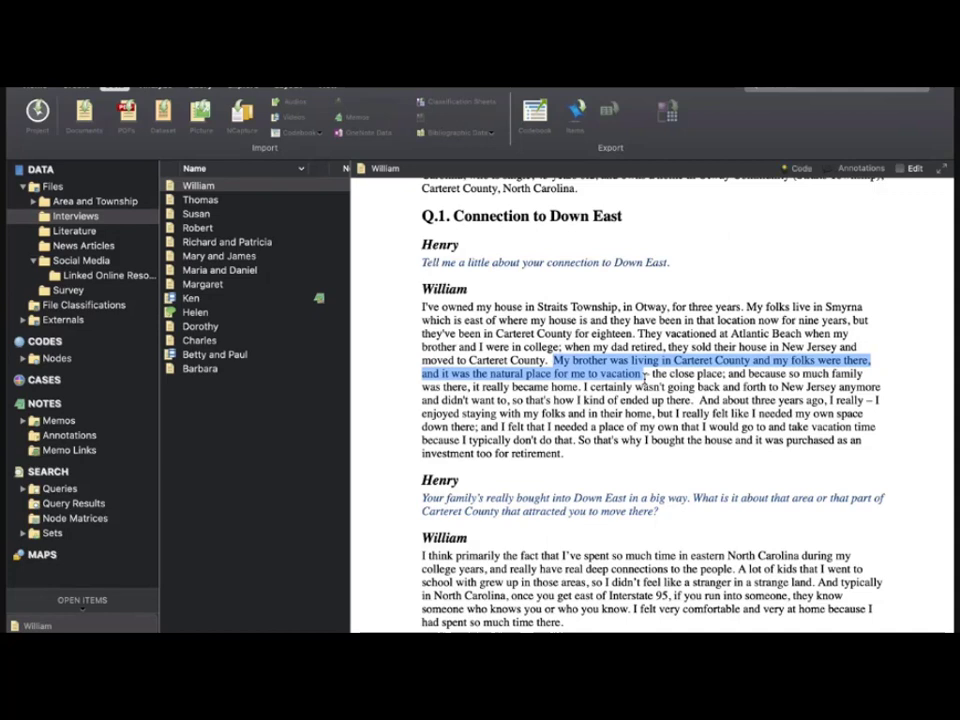
pyautogui.rightClick(607, 361)
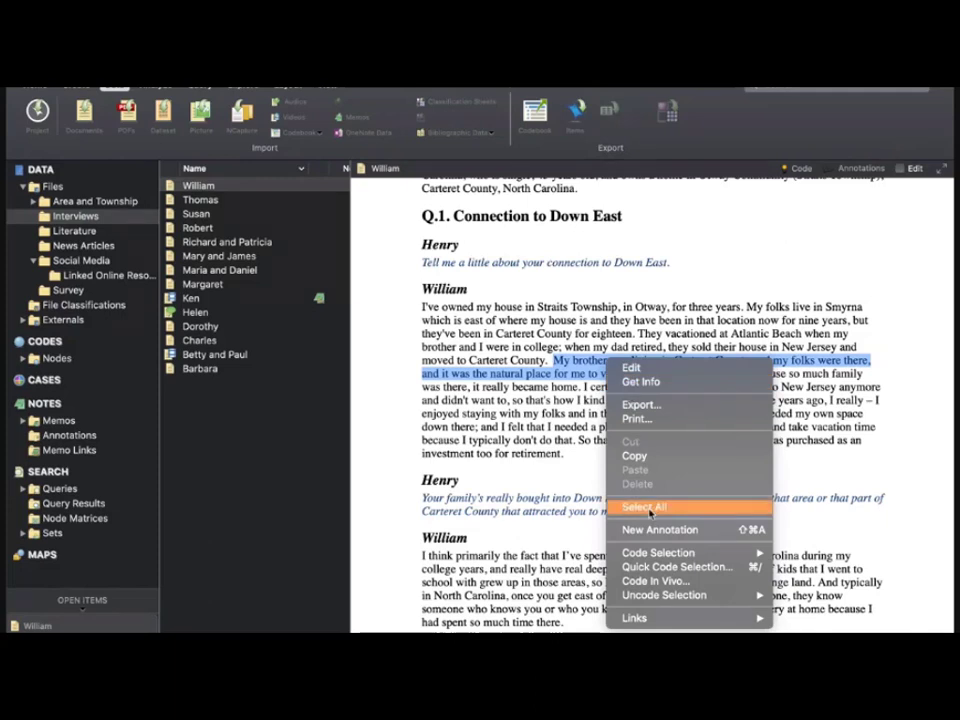
pyautogui.moveTo(660, 556)
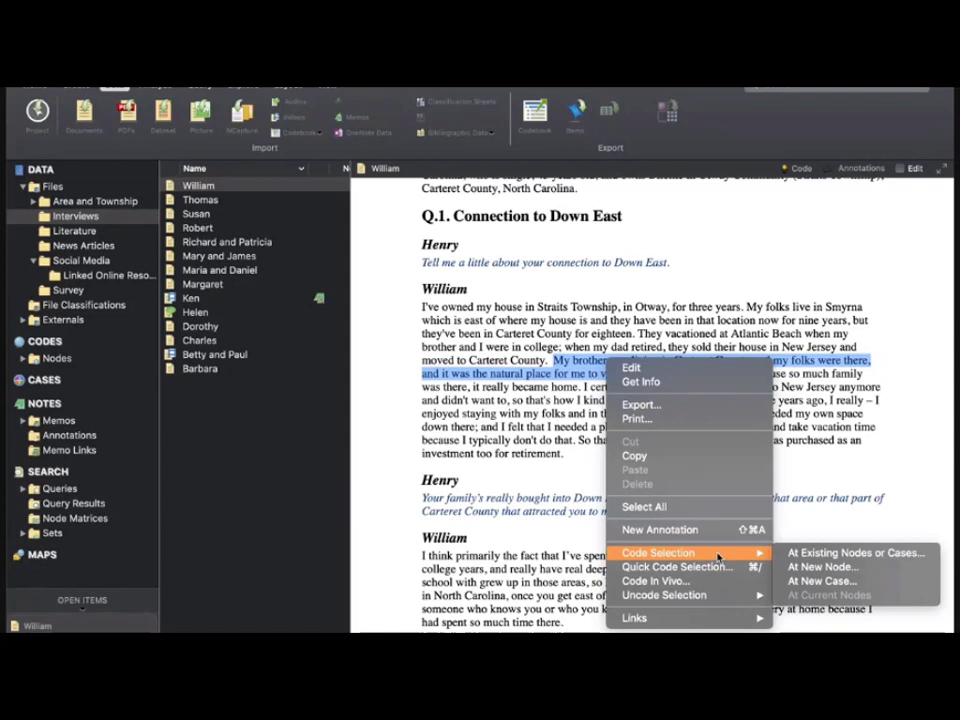
pyautogui.click(793, 567)
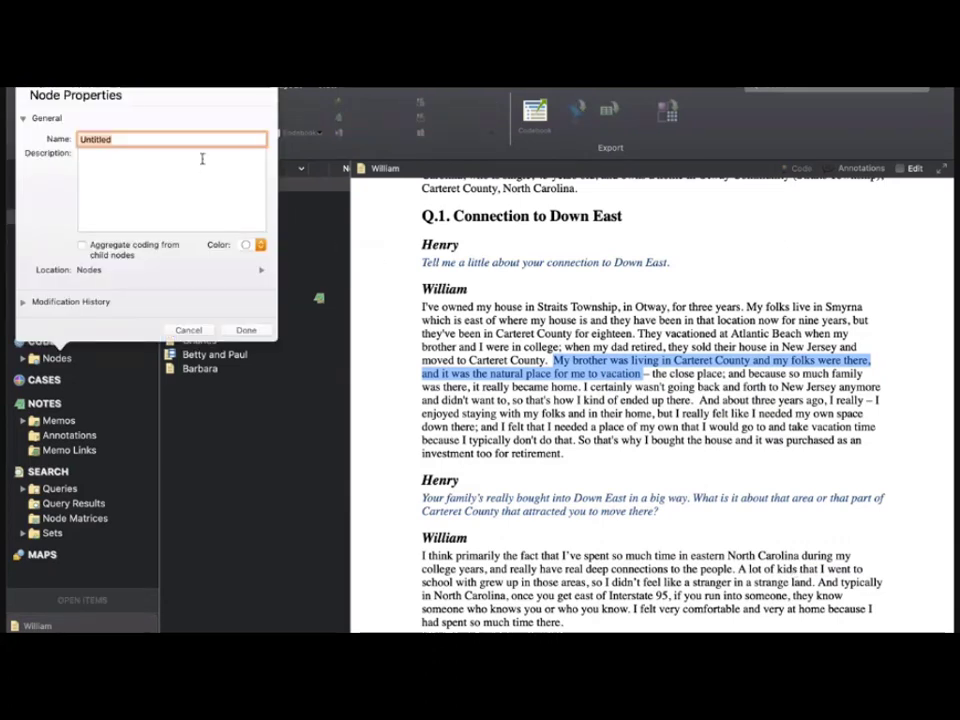
pyautogui.press('BackSpace')
pyautogui.write('Relationship and places')
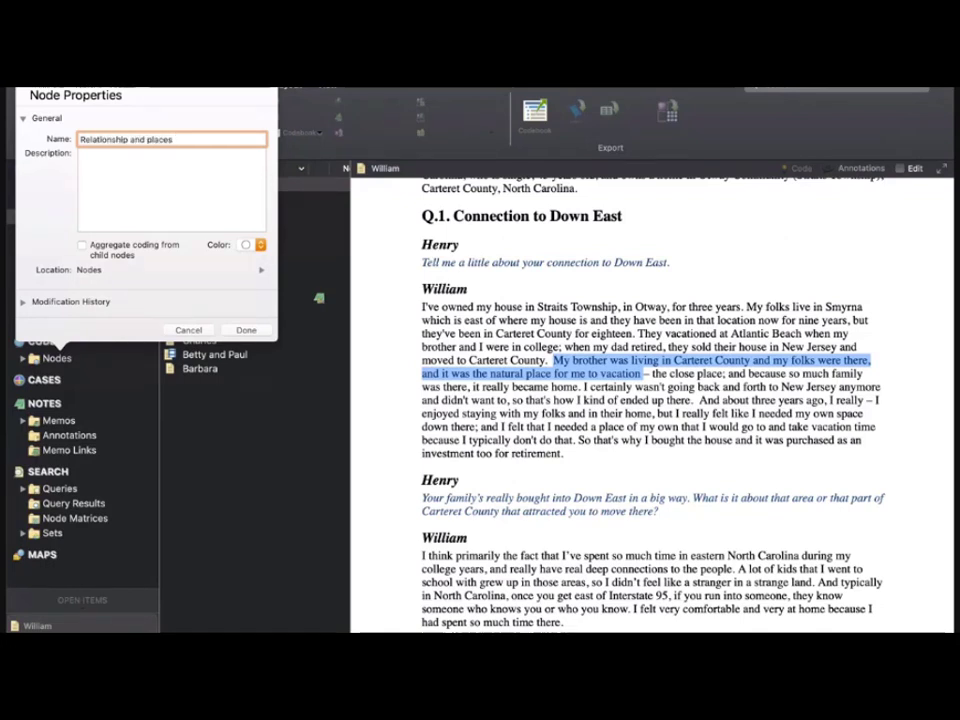
pyautogui.click(258, 248)
pyautogui.click(254, 273)
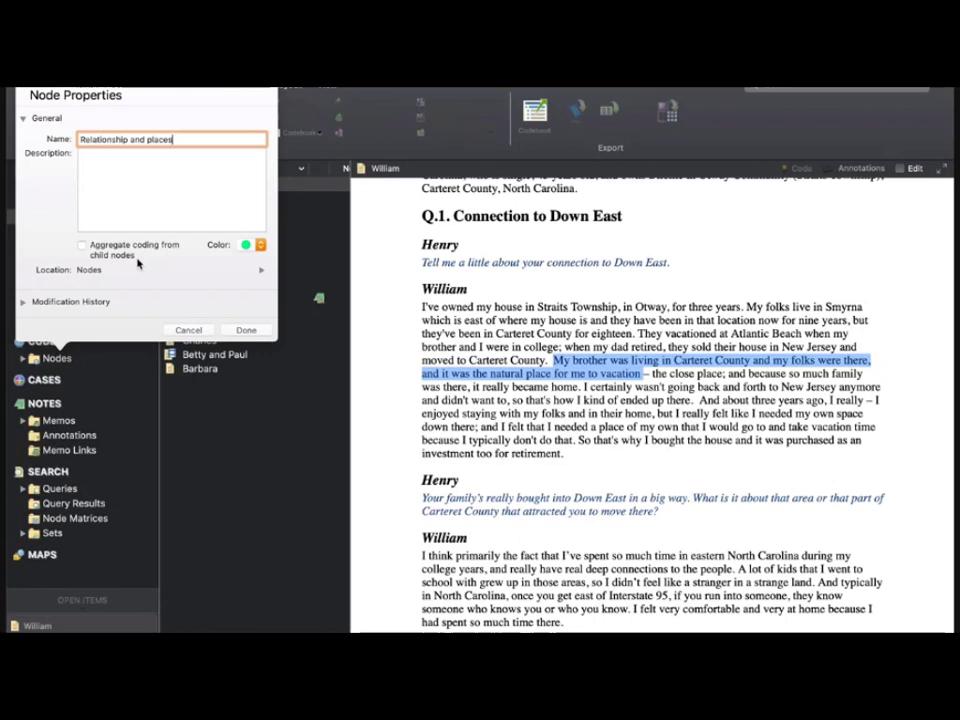
pyautogui.click(245, 330)
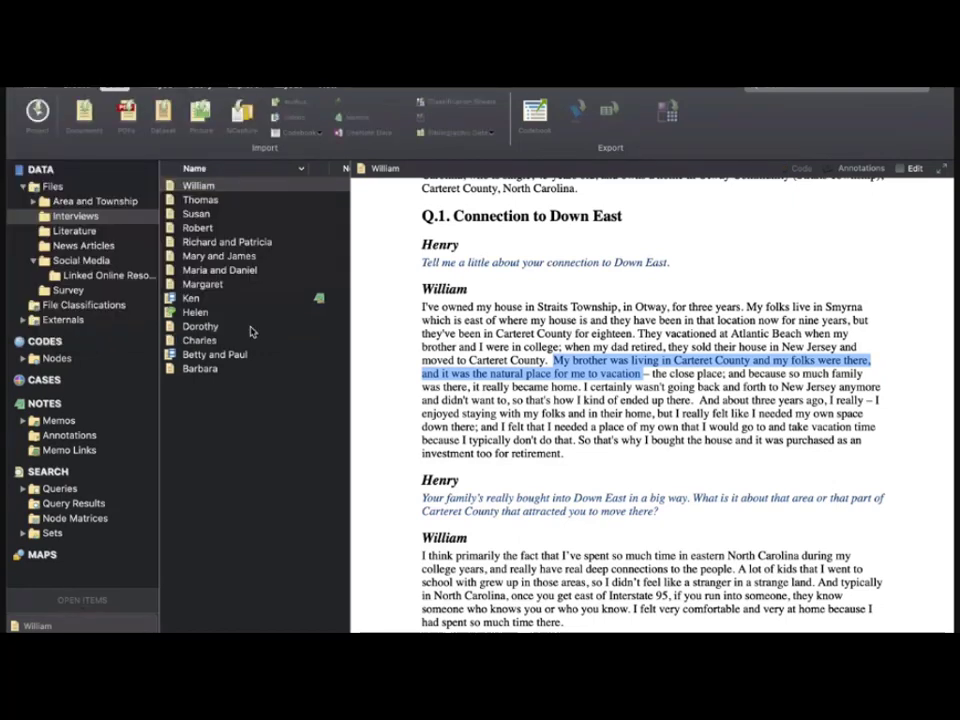
# Review the reference coded at the Relationship and places node and follow its link back to the source interview.
pyautogui.click(58, 363)
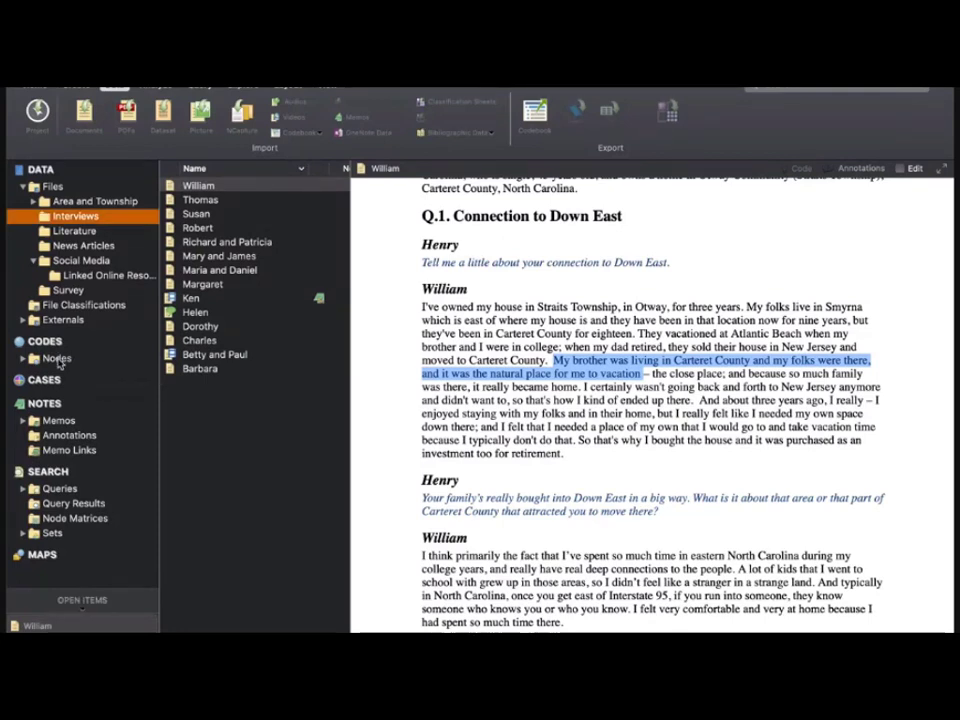
pyautogui.click(57, 359)
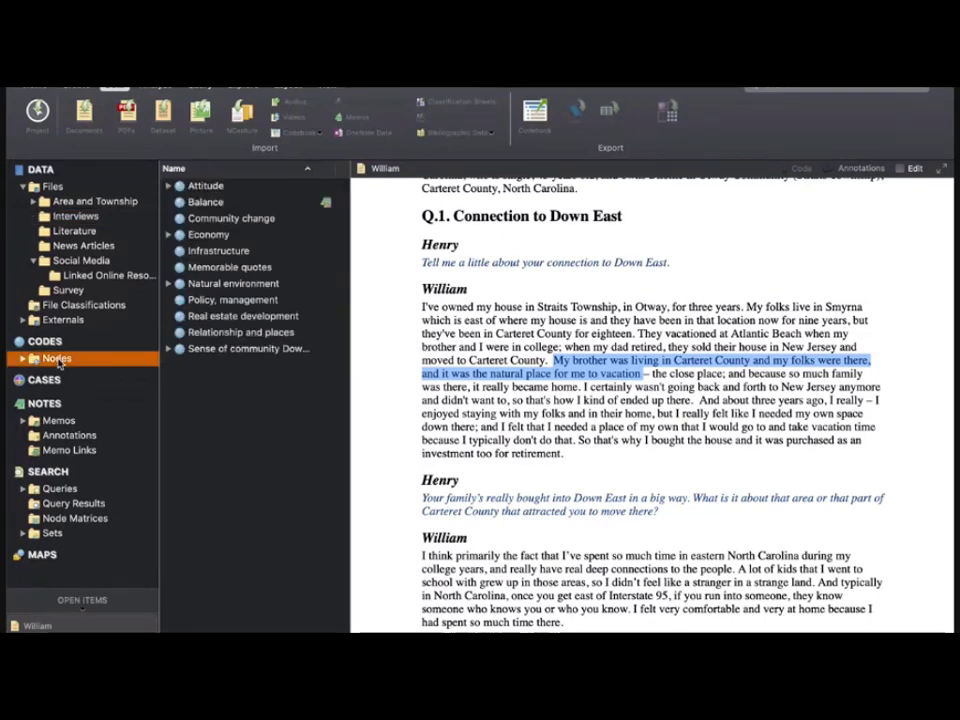
pyautogui.doubleClick(226, 333)
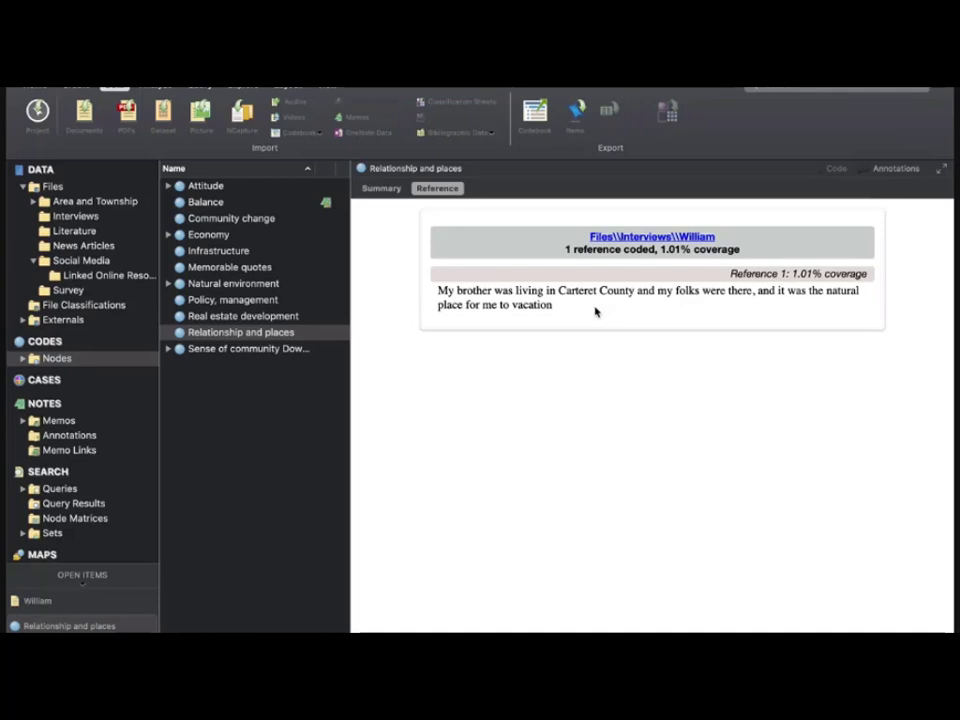
pyautogui.click(632, 240)
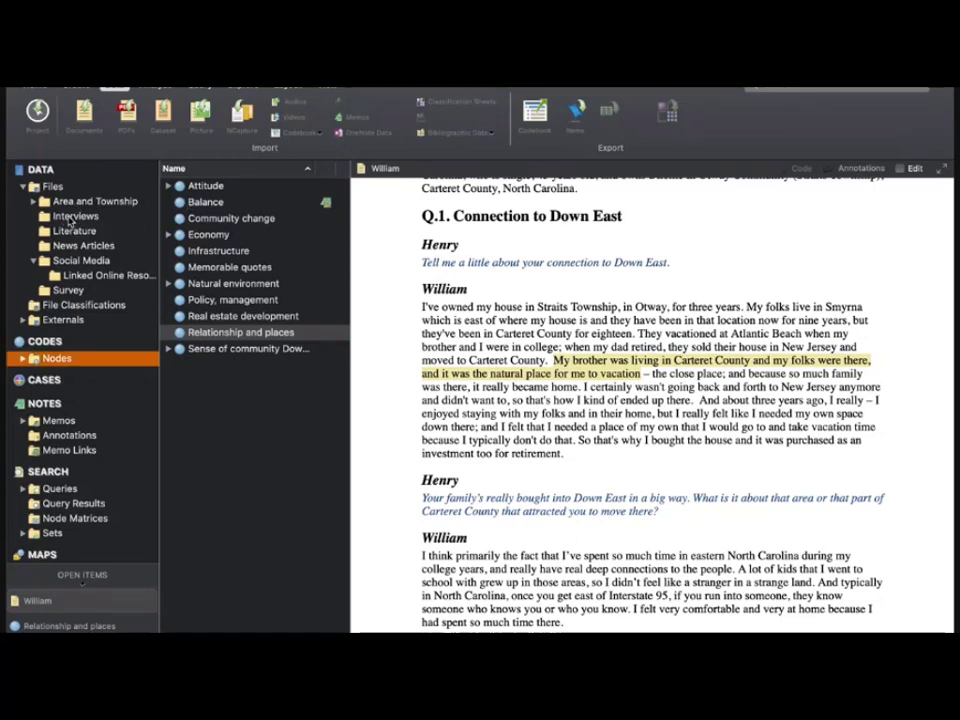
# Open the seventh transcript in the Interviews folder at the Q.3 Professional perspective on Down East section.
pyautogui.click(75, 216)
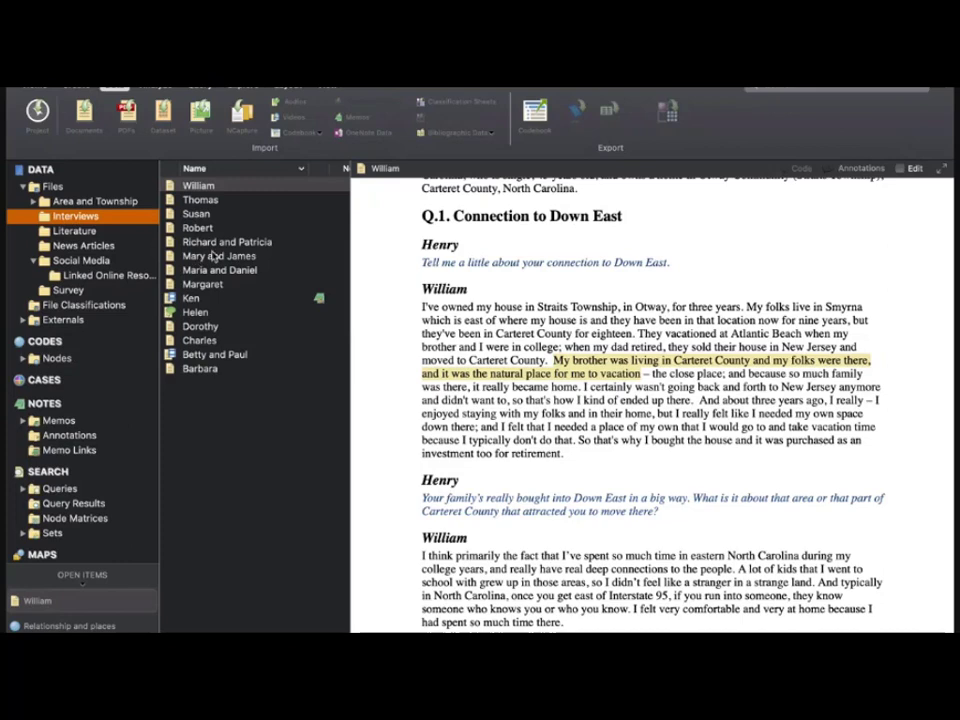
pyautogui.press('Tab')
pyautogui.doubleClick(212, 272)
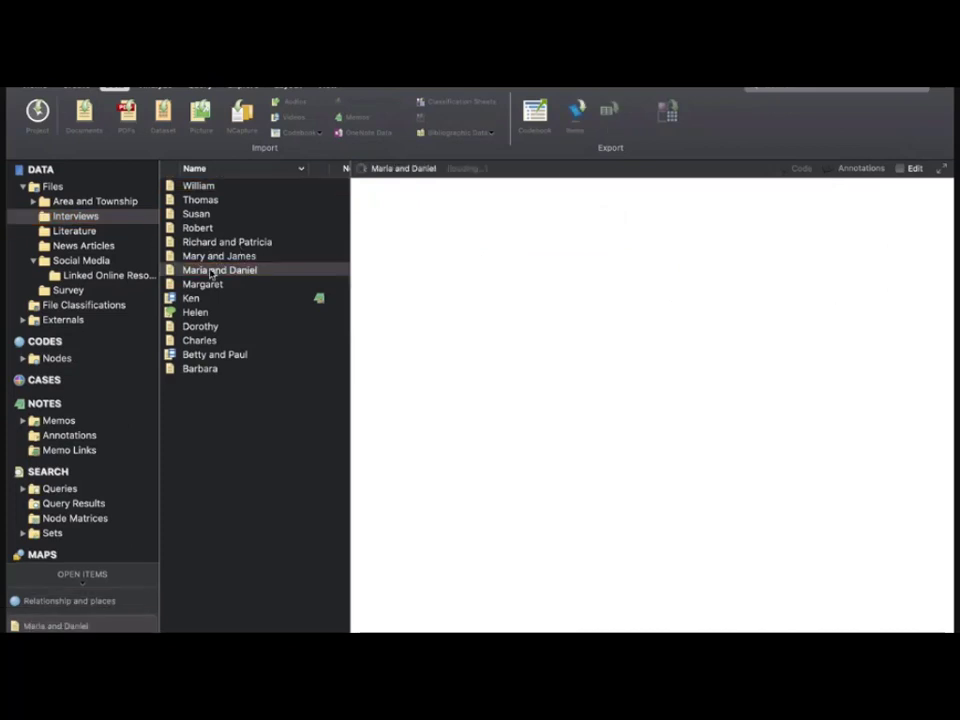
pyautogui.scroll(-10, 616, 480)
pyautogui.scroll(-5, 616, 480)
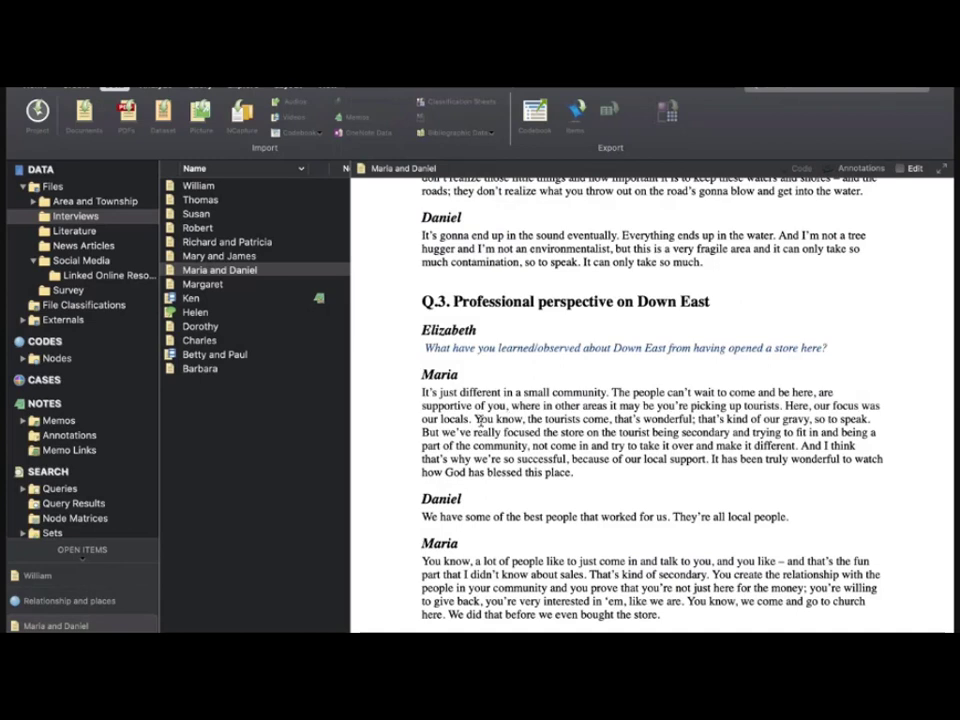
# Code the Q.3 passage from "the tourists come, that's wonderful" through "the tourist being secondary" at the existing Balance node.
pyautogui.moveTo(478, 421); pyautogui.dragTo(735, 437)
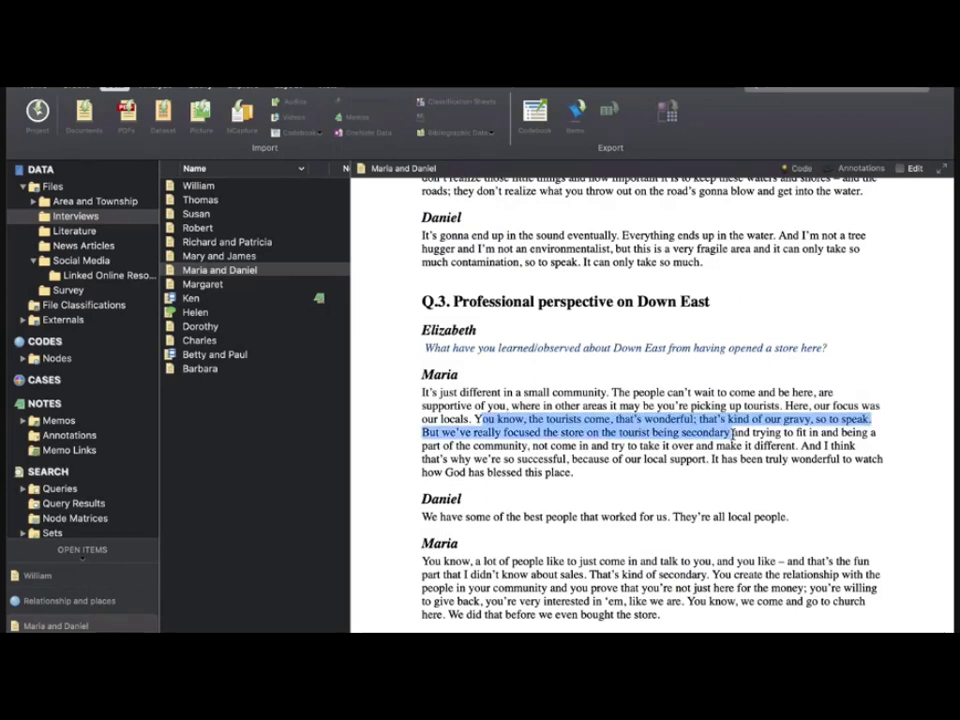
pyautogui.rightClick(629, 420)
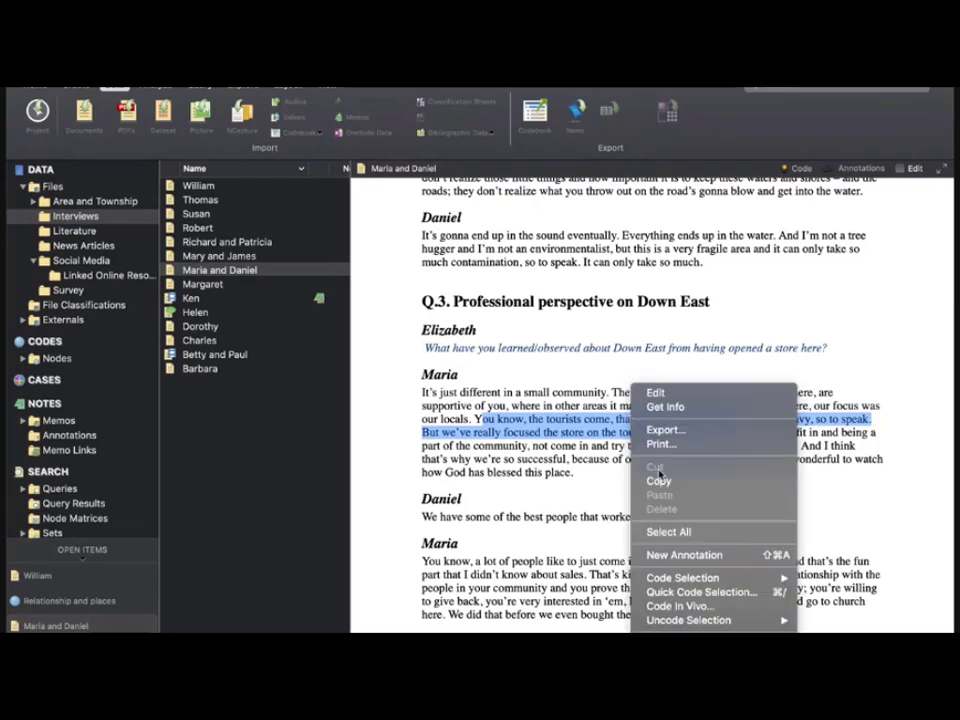
pyautogui.moveTo(694, 579)
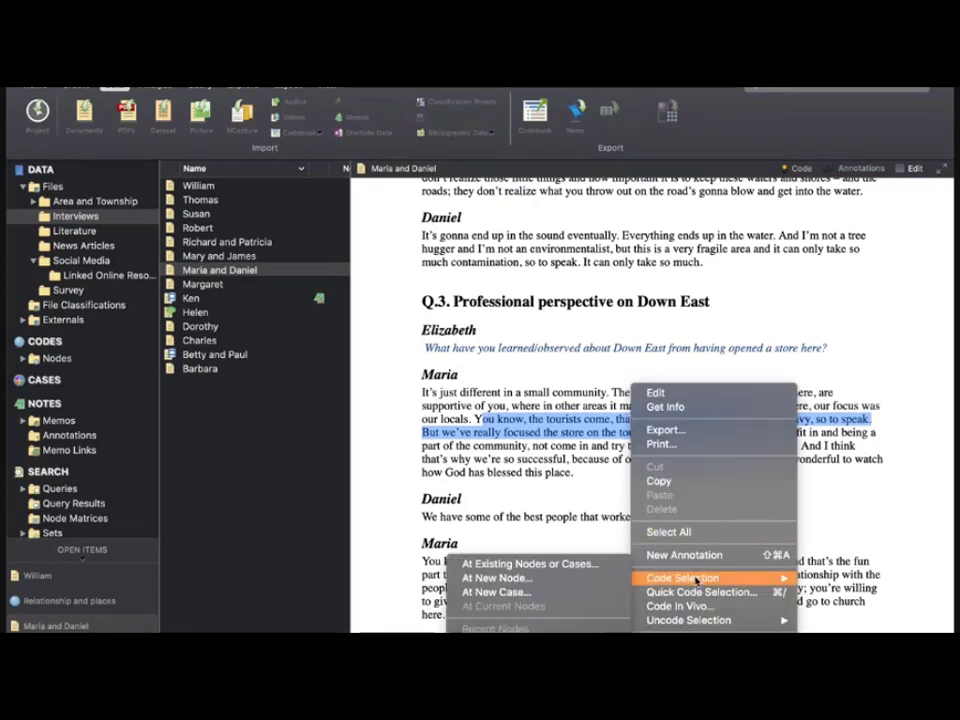
pyautogui.click(528, 564)
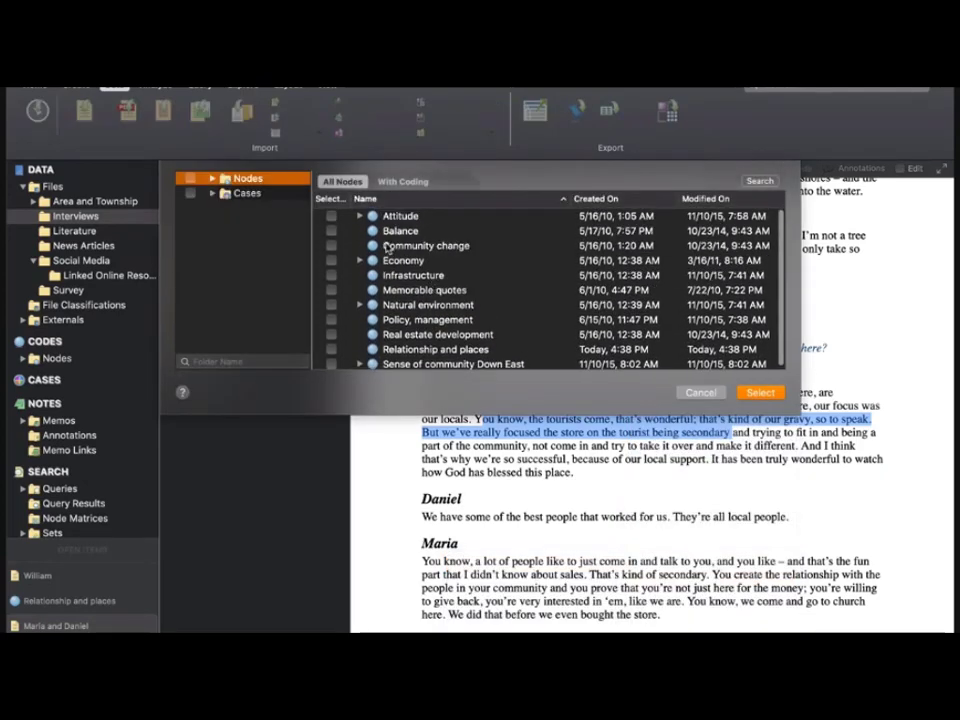
pyautogui.click(331, 230)
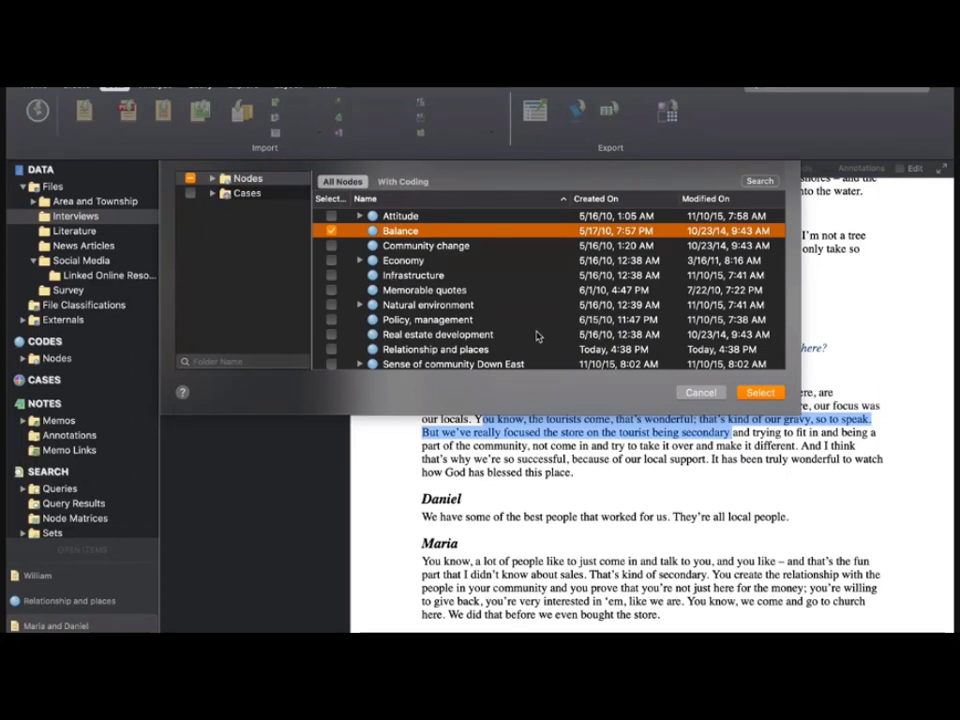
pyautogui.click(759, 393)
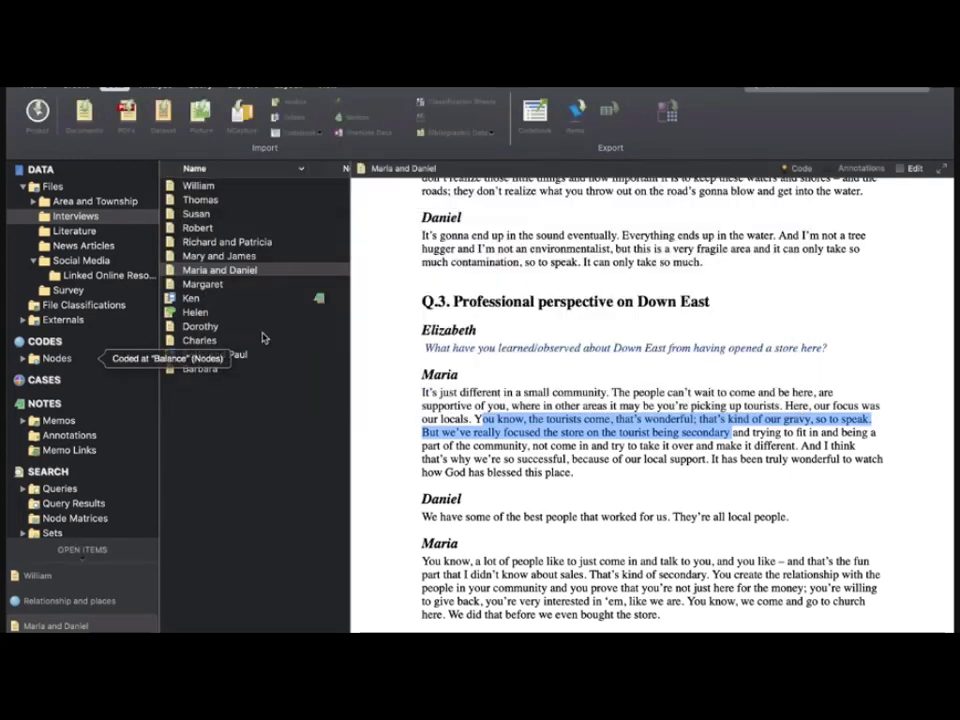
# Open the Balance node and review its coded references across the interviews, including the newly coded tourist passage.
pyautogui.click(54, 360)
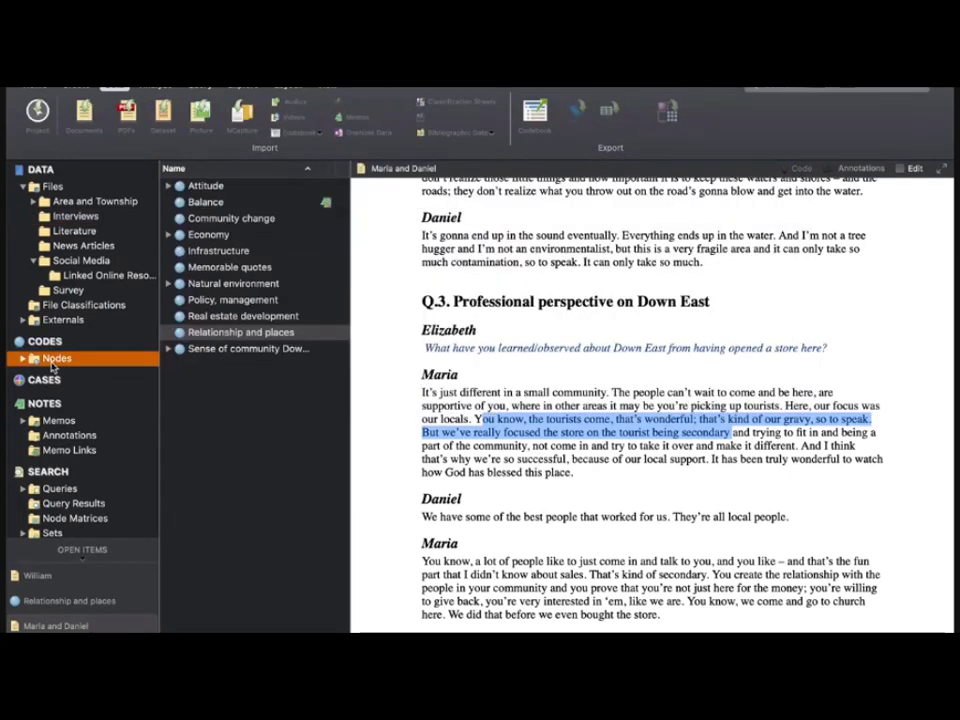
pyautogui.doubleClick(213, 204)
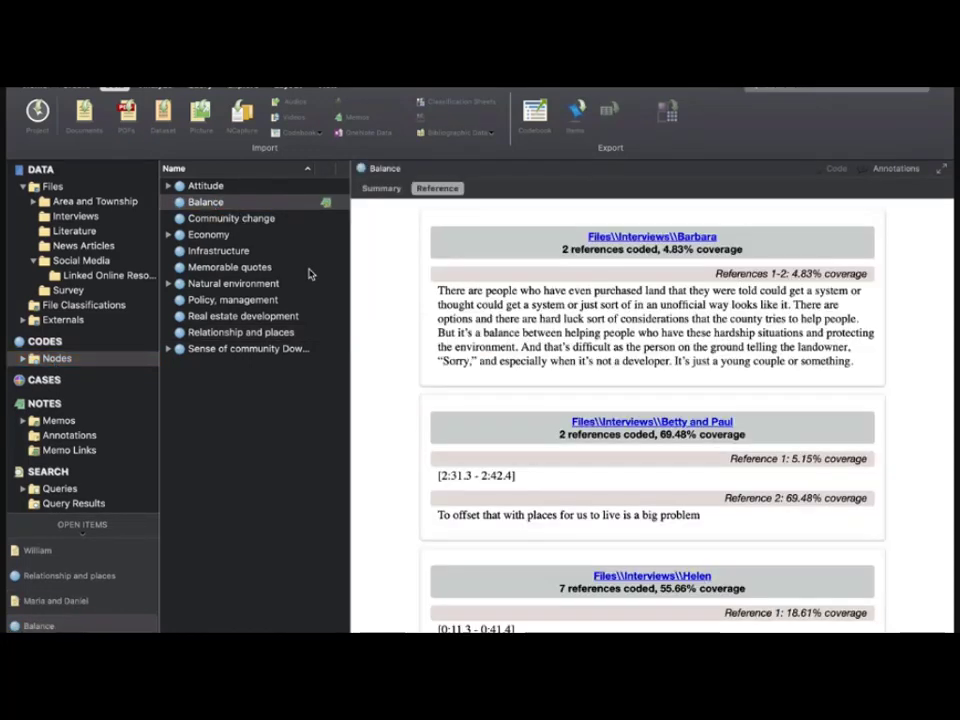
pyautogui.scroll(-10, 604, 401)
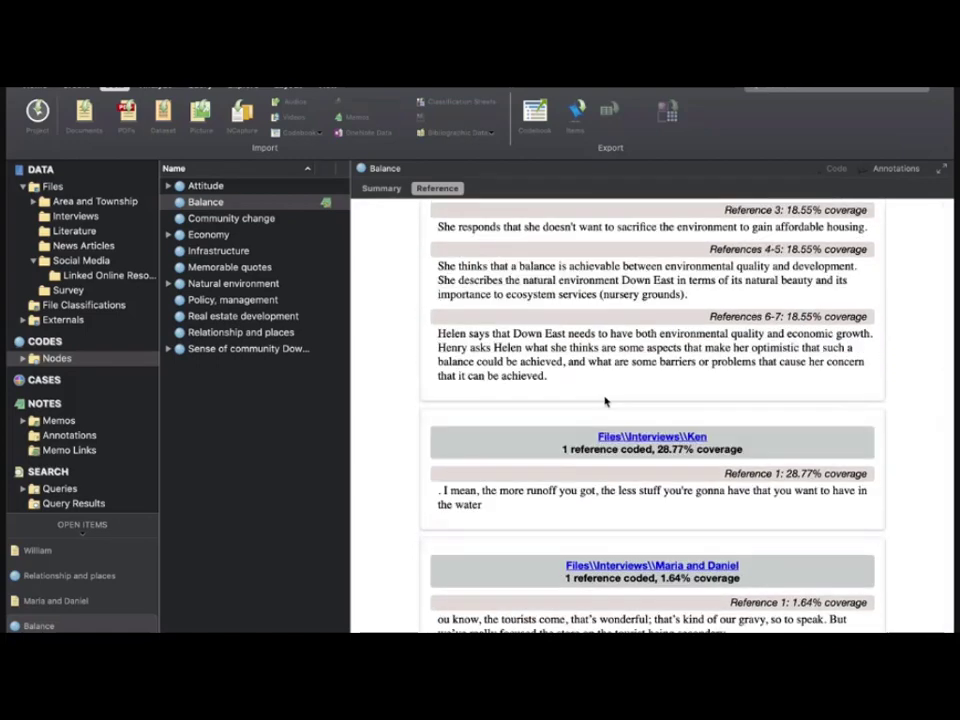
pyautogui.scroll(-5, 604, 400)
pyautogui.scroll(-2, 605, 400)
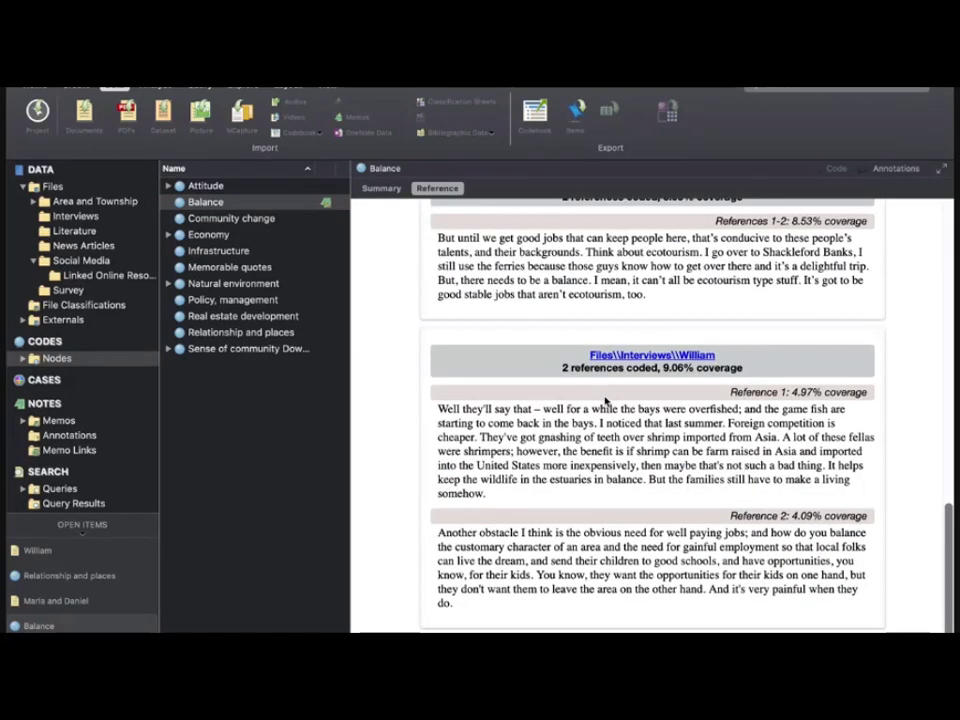
pyautogui.scroll(6, 605, 400)
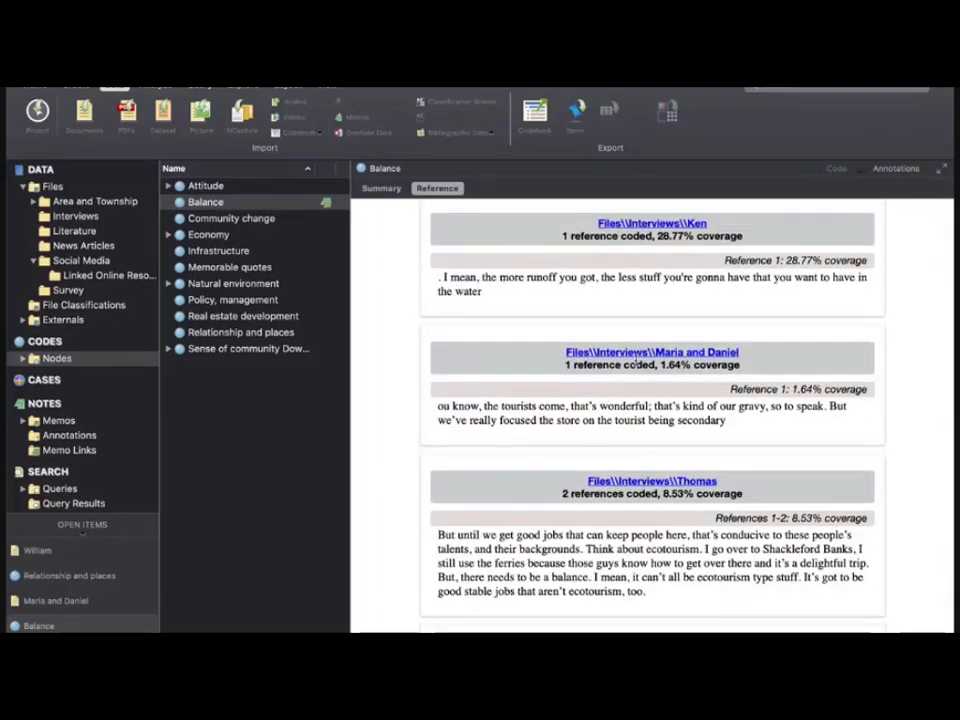
pyautogui.scroll(1, 617, 291)
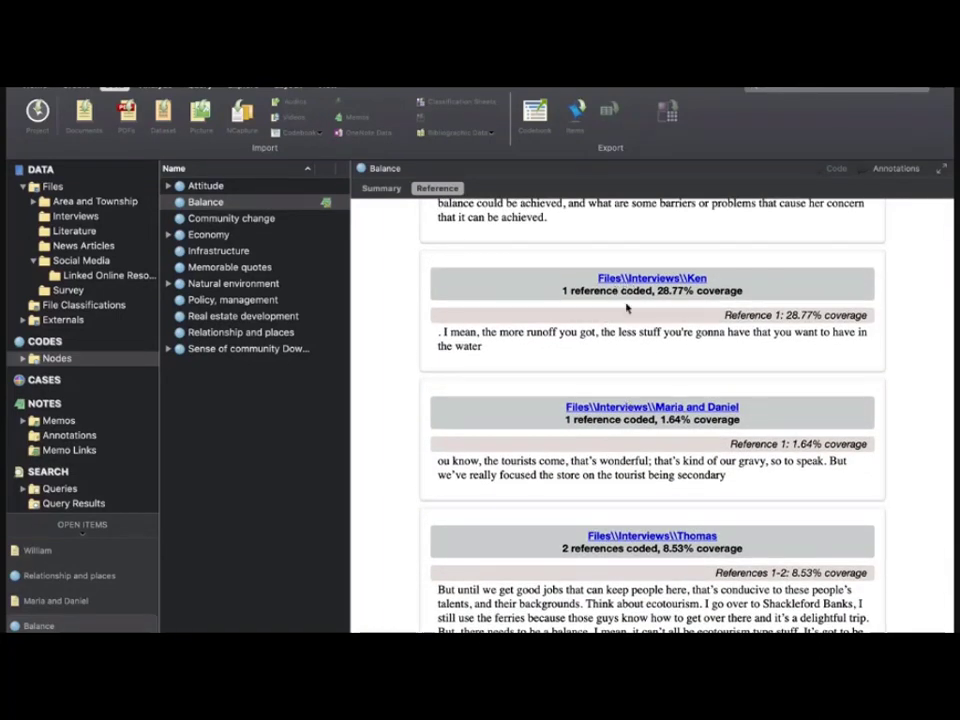
pyautogui.scroll(2, 628, 372)
pyautogui.scroll(6, 628, 372)
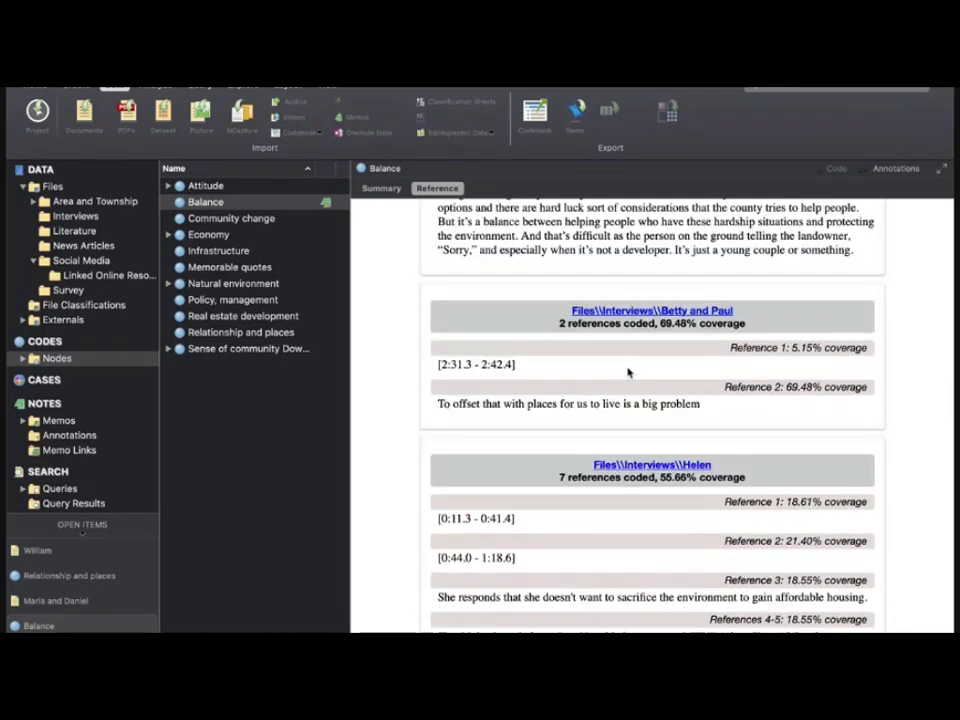
pyautogui.scroll(2, 628, 372)
pyautogui.scroll(-7, 628, 372)
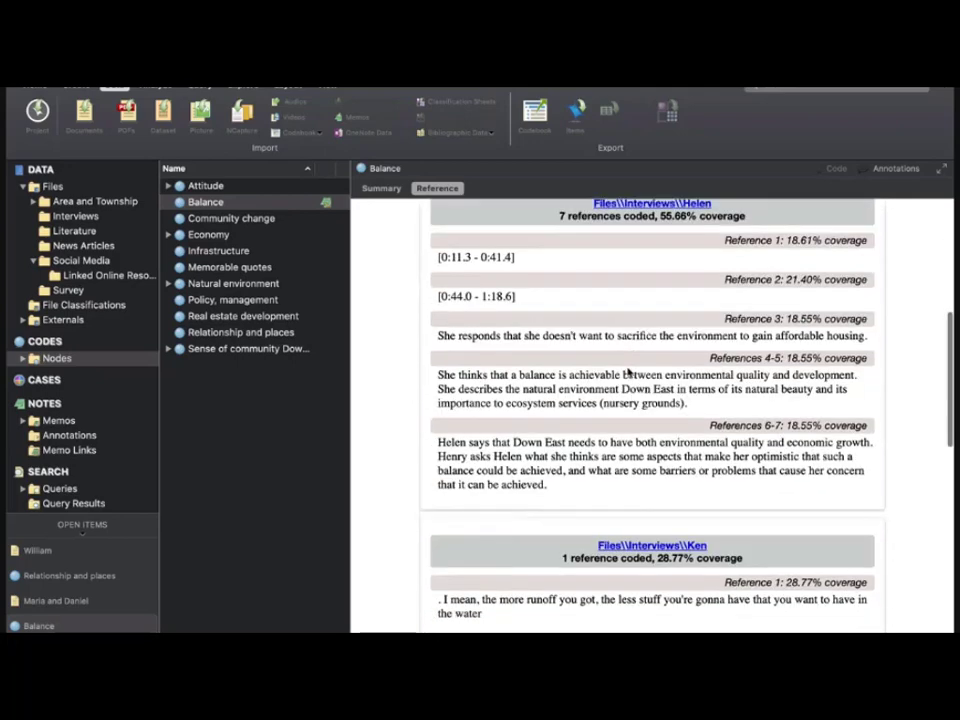
pyautogui.scroll(7, 628, 372)
pyautogui.scroll(1, 628, 372)
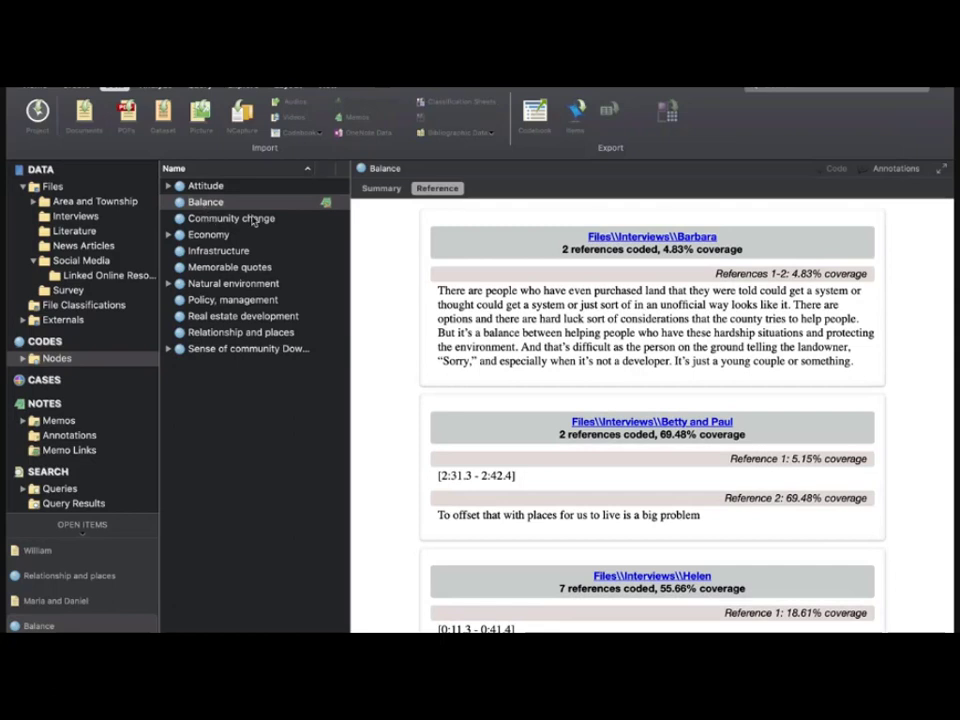
# Open the second transcript in the Interviews folder at its Q.1 Connection to Down East section.
pyautogui.click(52, 186)
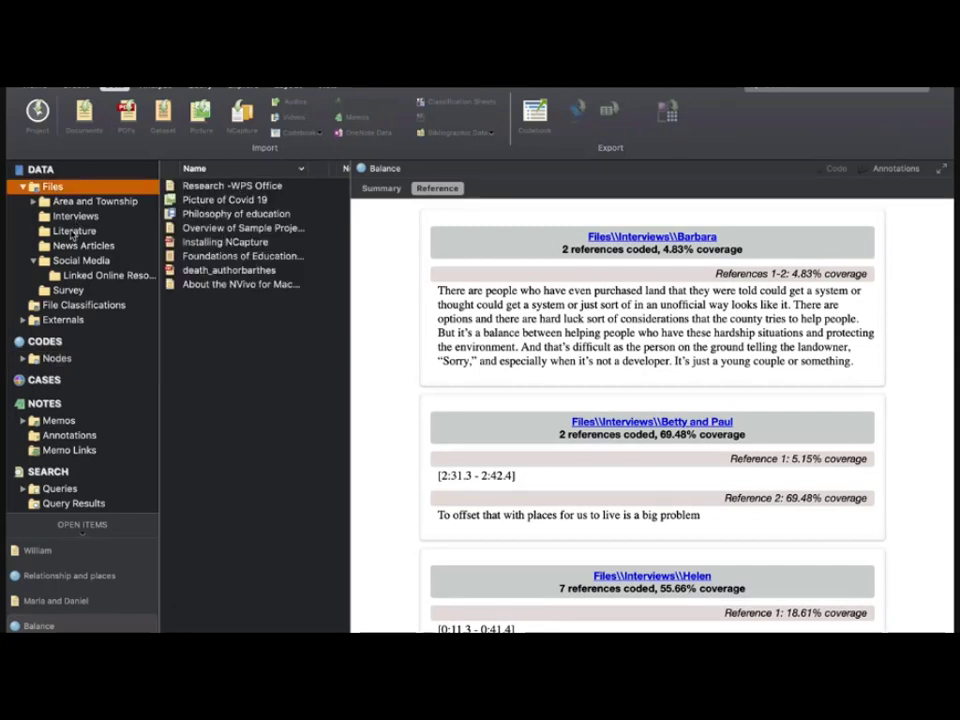
pyautogui.click(92, 217)
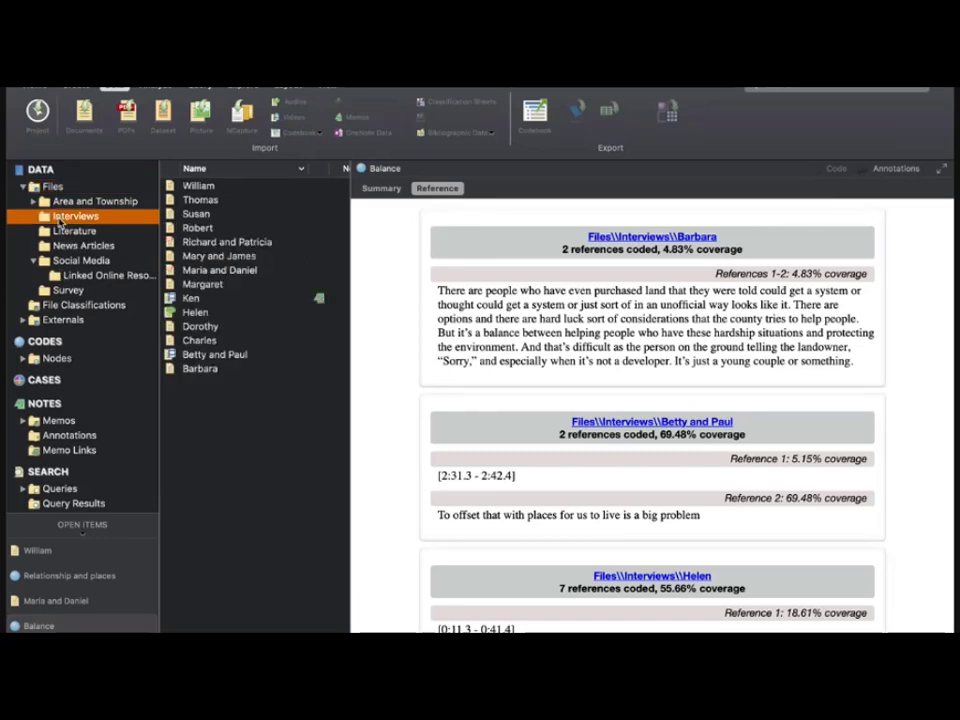
pyautogui.doubleClick(208, 201)
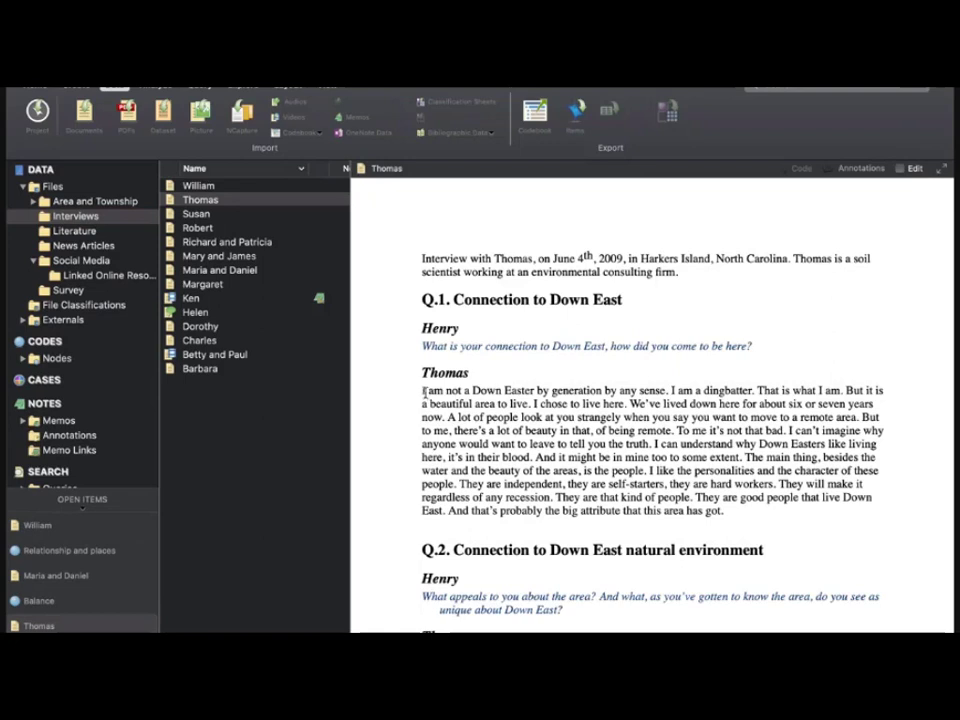
# Code the Q.1 passage from "am not a Down Easter" through "a beautiful area to live" at the existing Infrastructure node.
pyautogui.moveTo(427, 392); pyautogui.dragTo(528, 404)
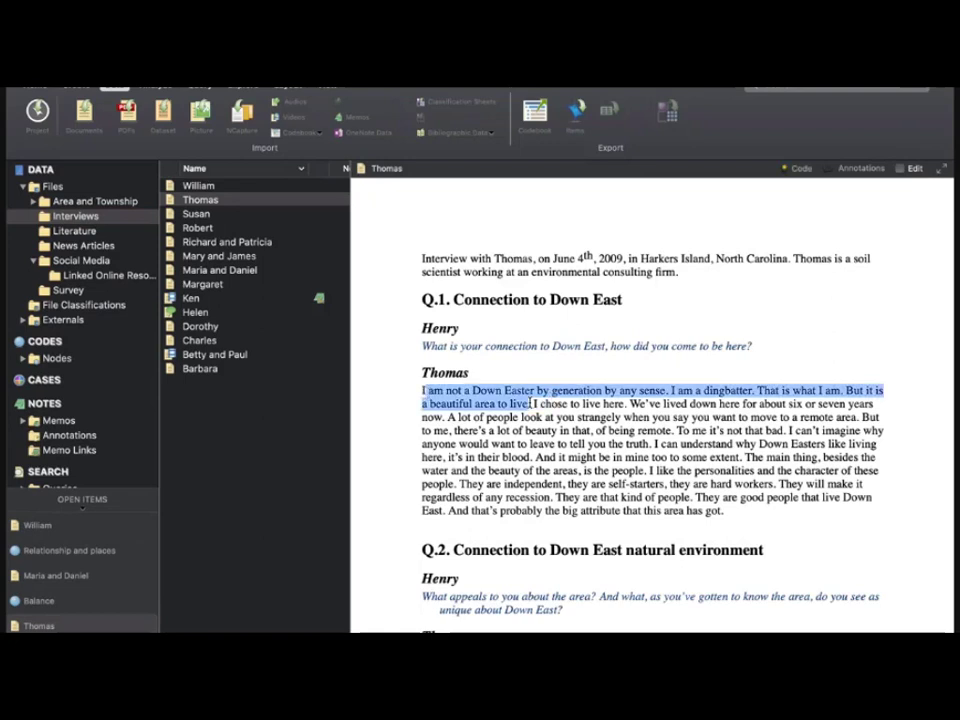
pyautogui.rightClick(492, 386)
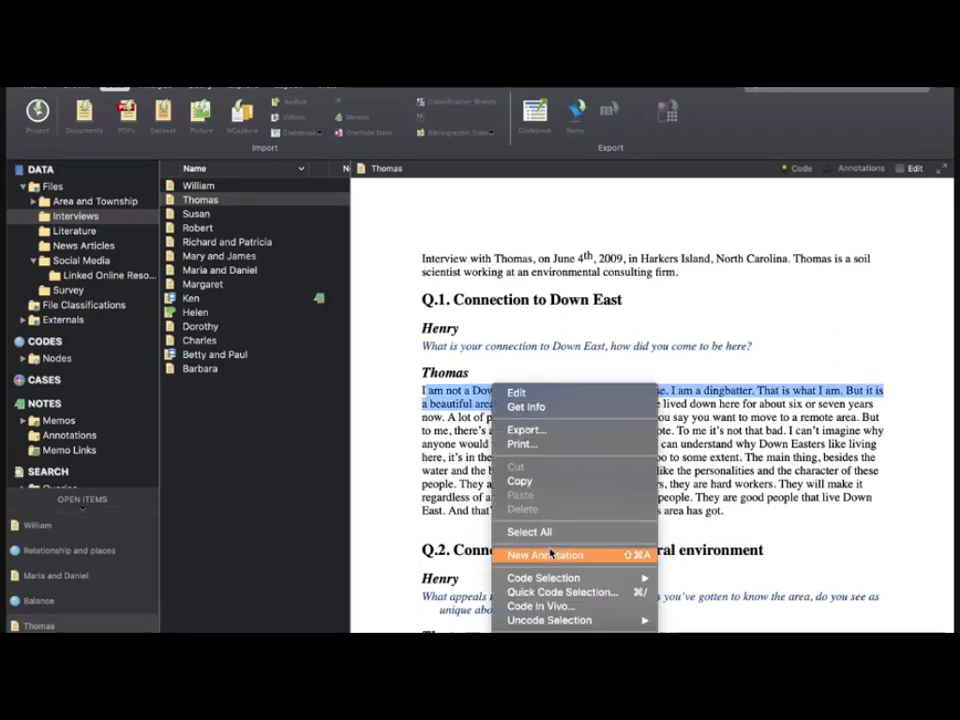
pyautogui.moveTo(550, 579)
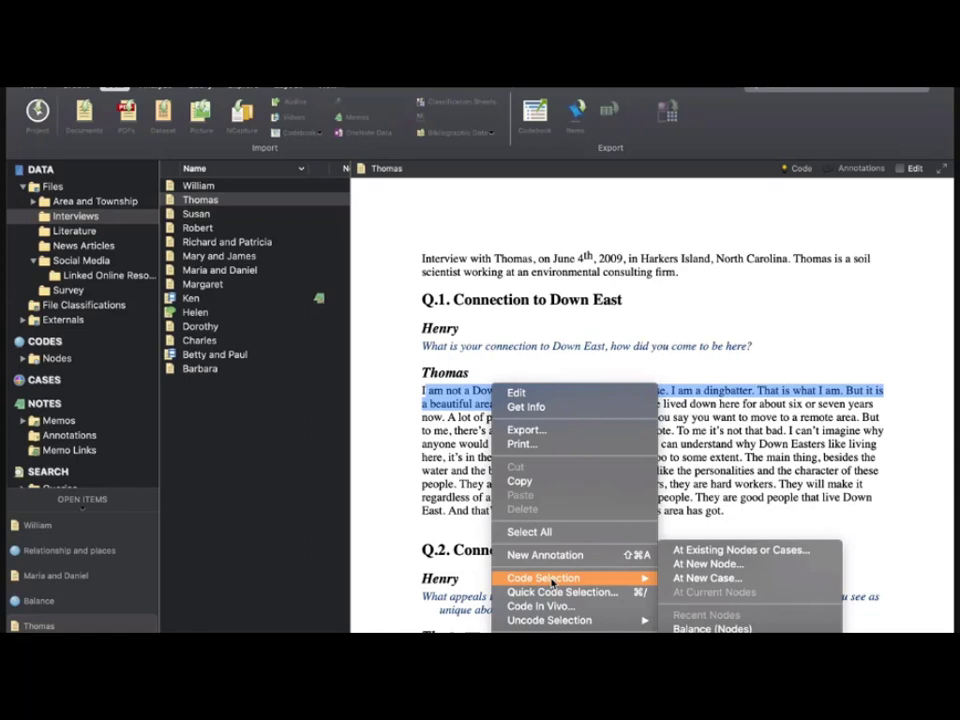
pyautogui.click(726, 553)
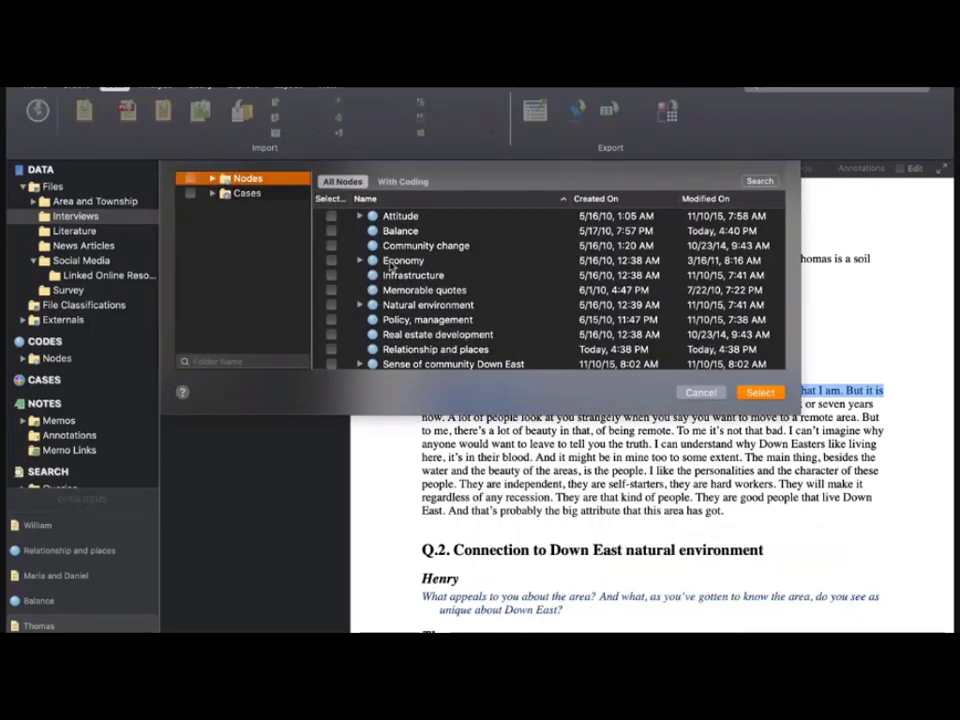
pyautogui.click(331, 275)
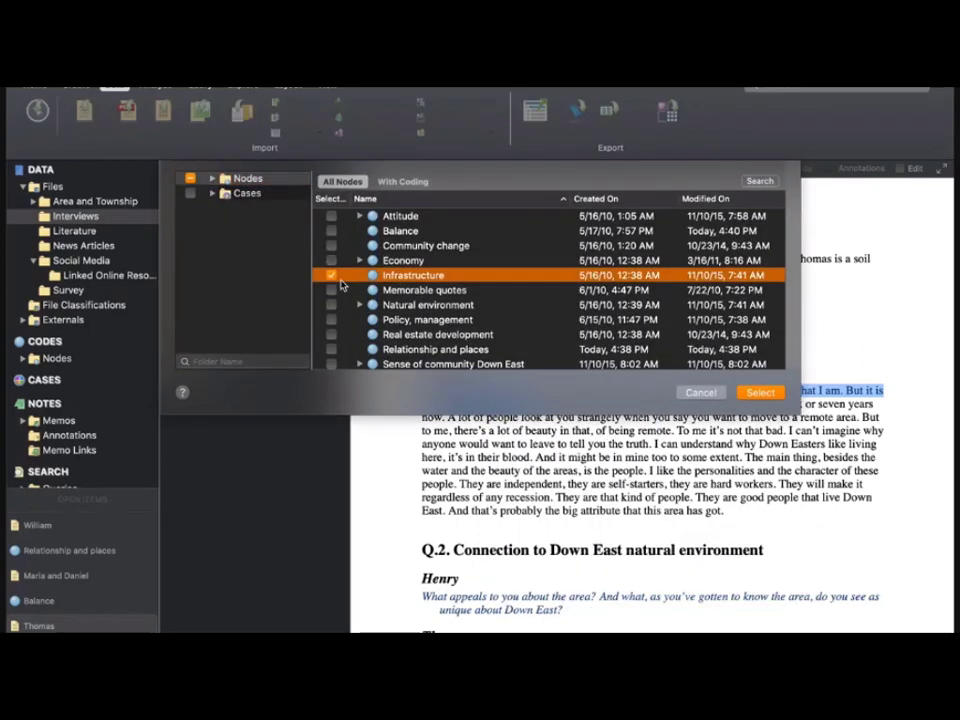
pyautogui.click(760, 393)
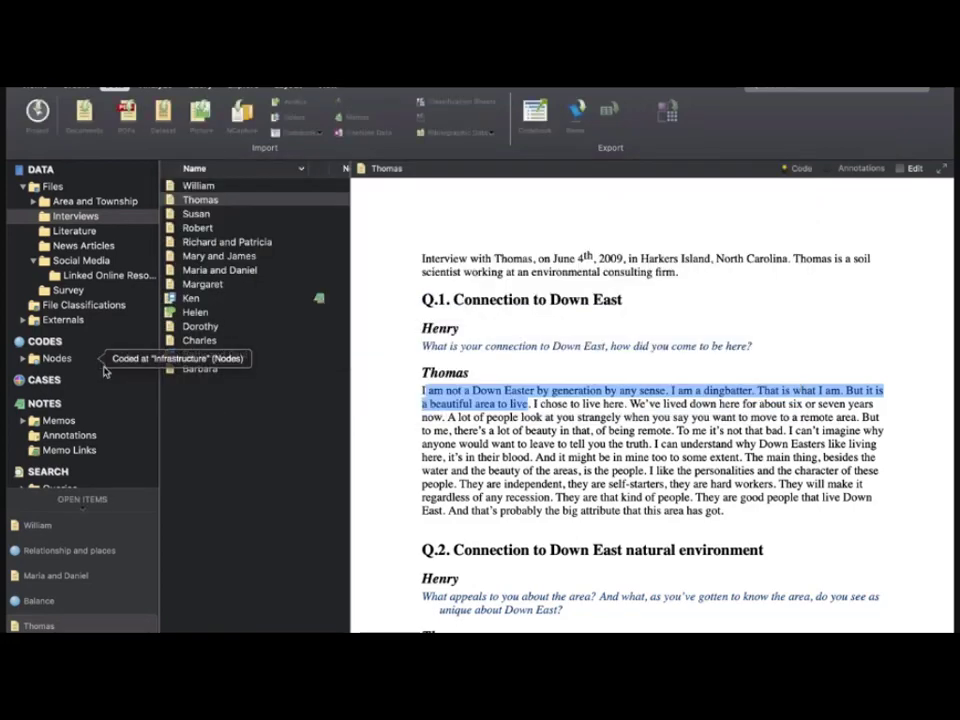
# Review the Infrastructure node's coded references and follow the newly coded "Down Easter by generation" passage back to its source interview.
pyautogui.click(62, 360)
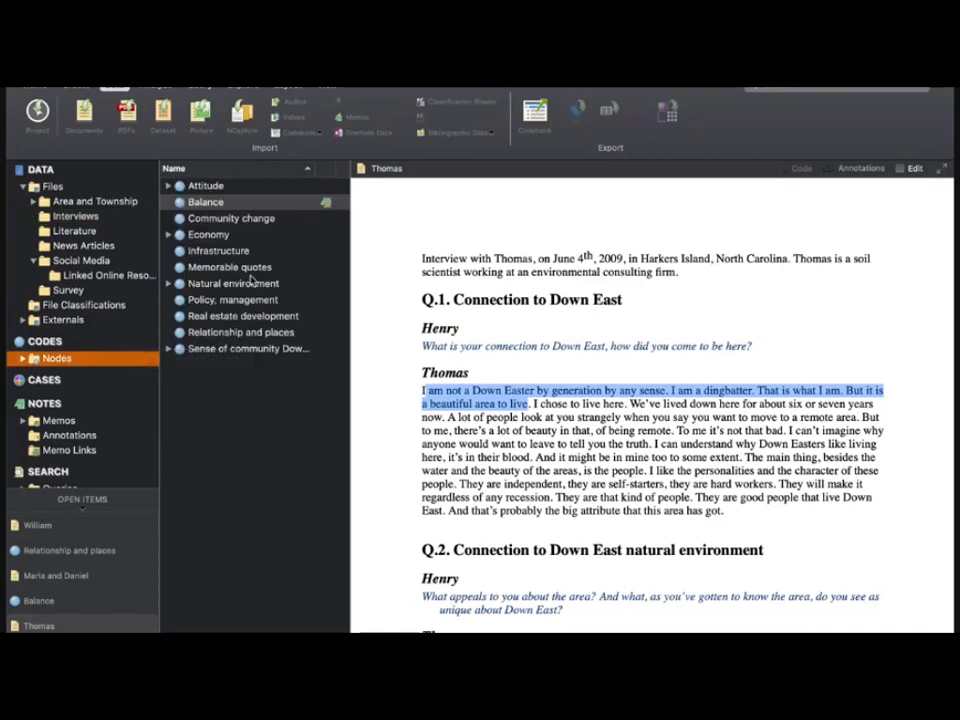
pyautogui.click(202, 252)
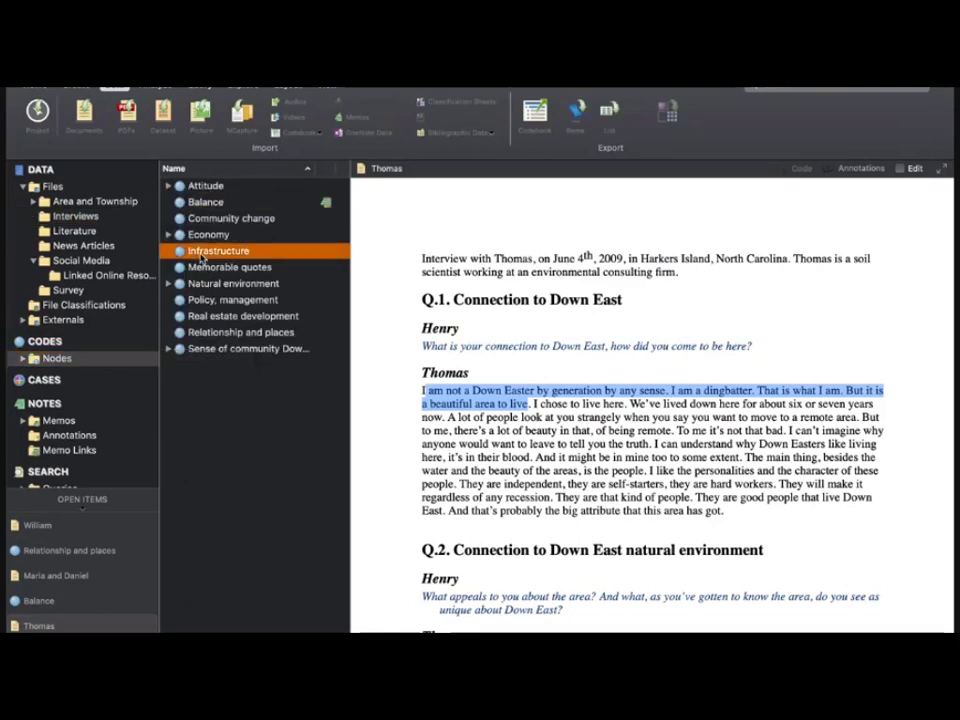
pyautogui.doubleClick(202, 252)
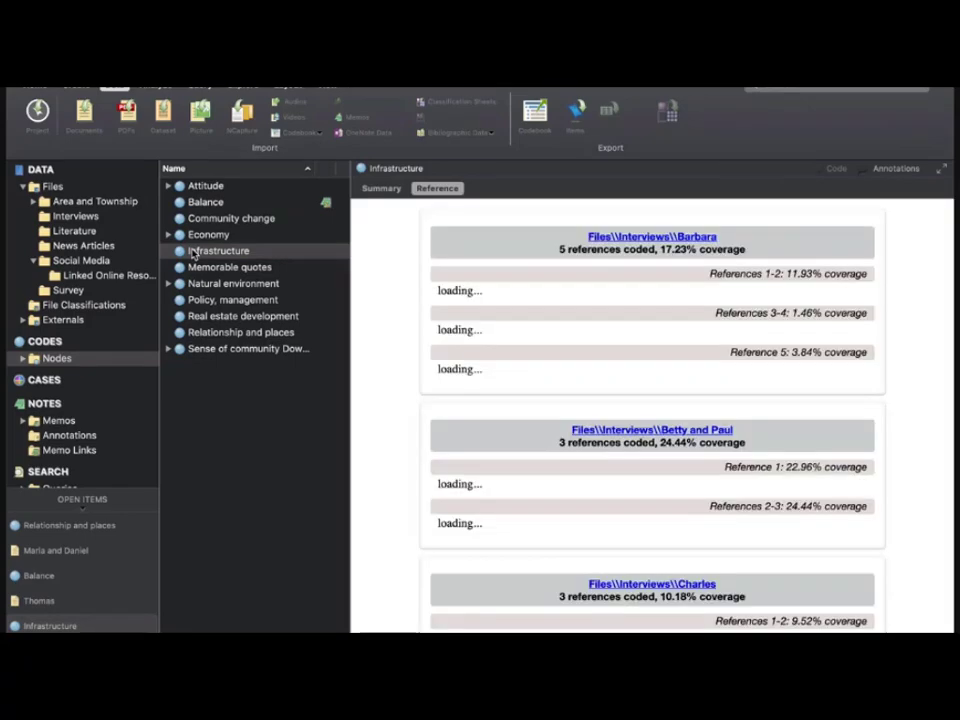
pyautogui.click(193, 254)
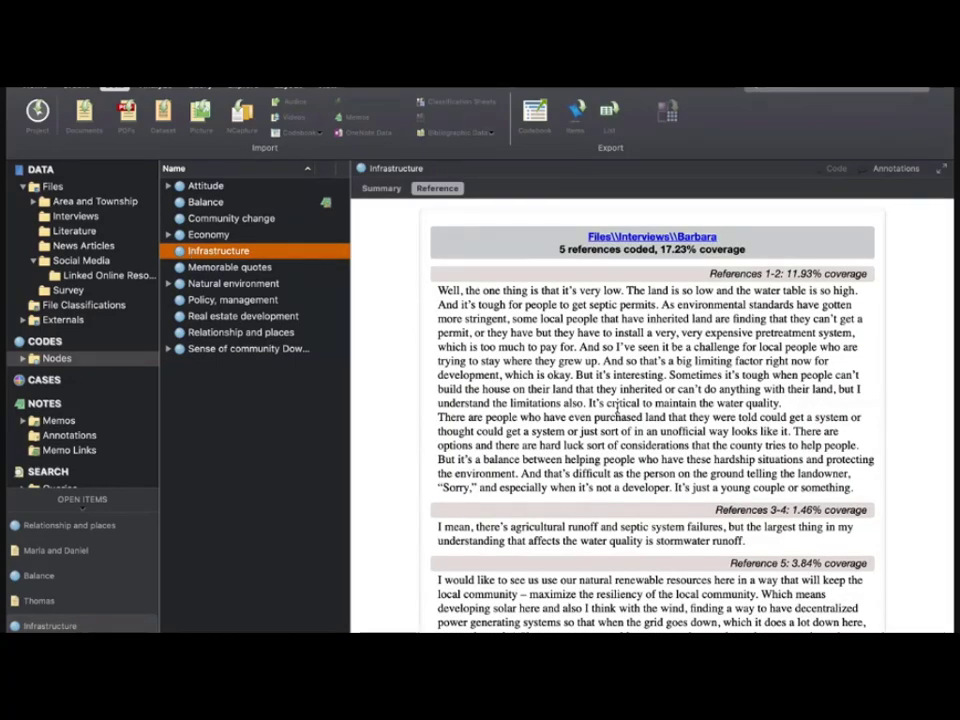
pyautogui.scroll(-5, 618, 411)
pyautogui.scroll(-10, 618, 411)
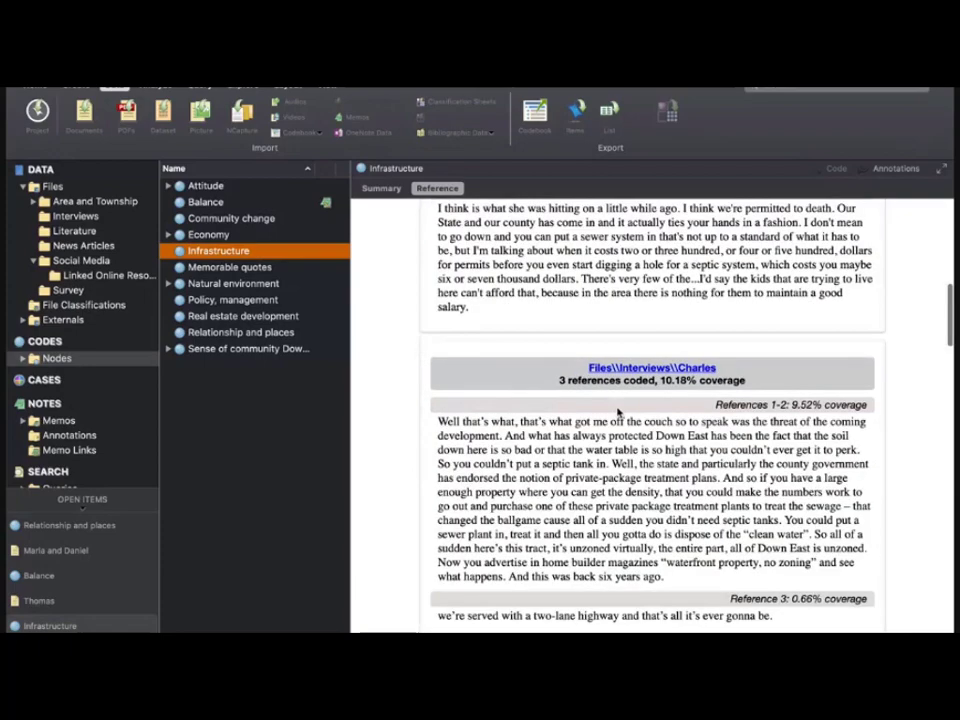
pyautogui.scroll(-10, 618, 408)
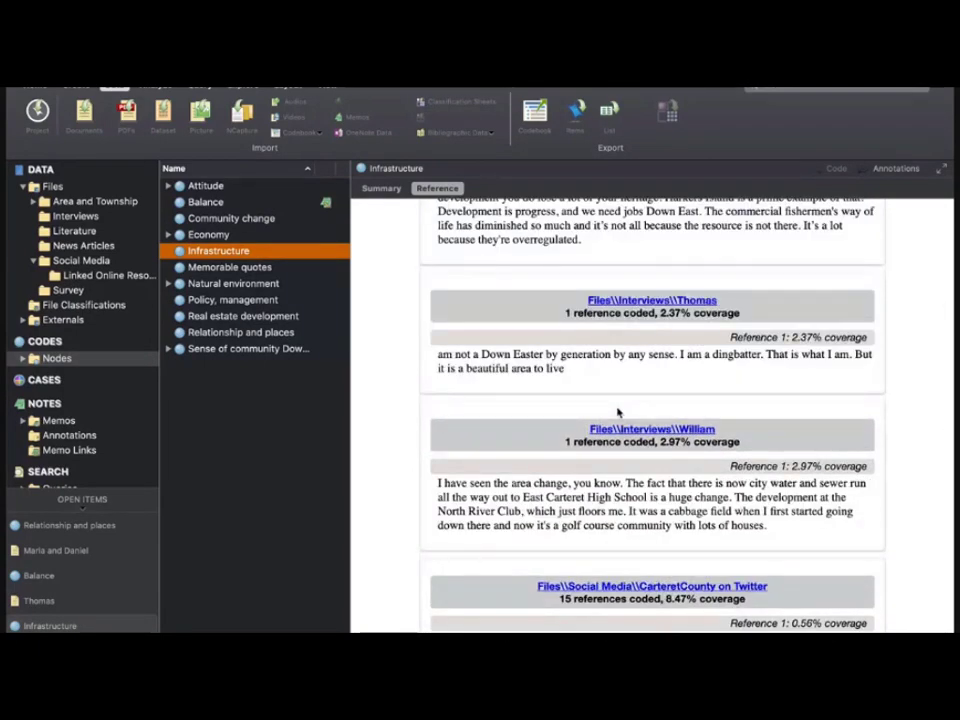
pyautogui.click(622, 300)
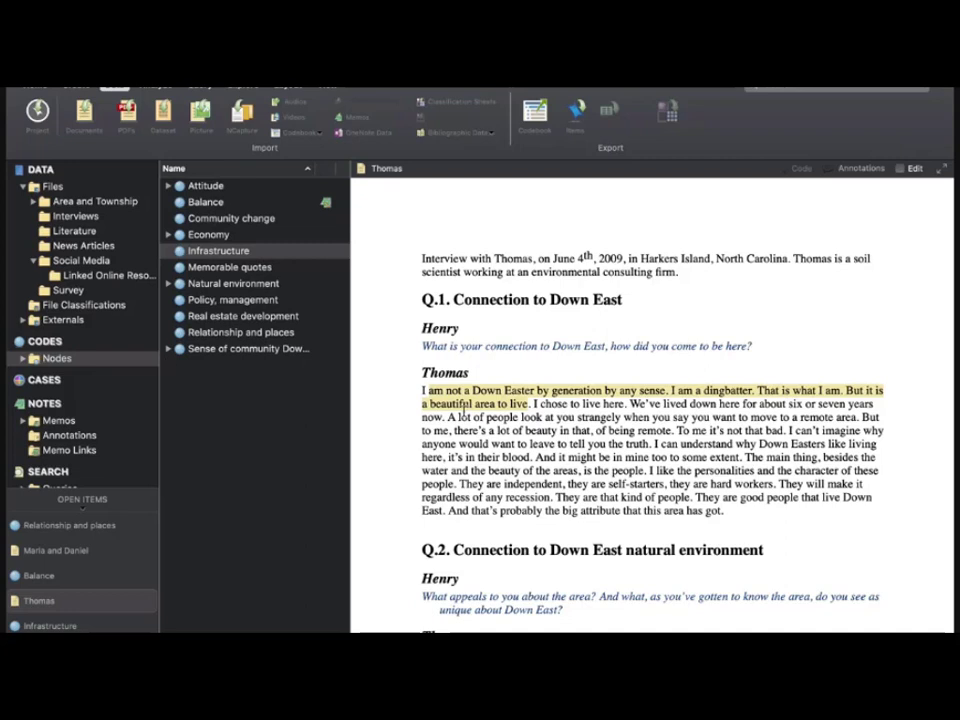
# Code the words "Down Easter" in the sentence starting "I can understand why" in vivo as a new node.
pyautogui.moveTo(581, 430); pyautogui.dragTo(744, 457)
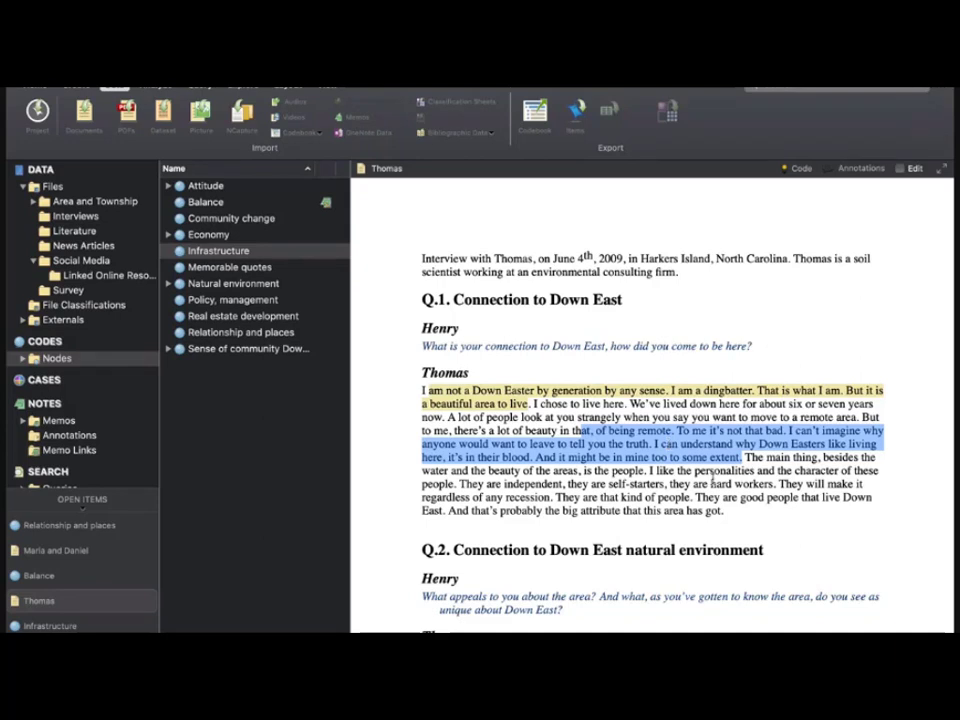
pyautogui.click(666, 443)
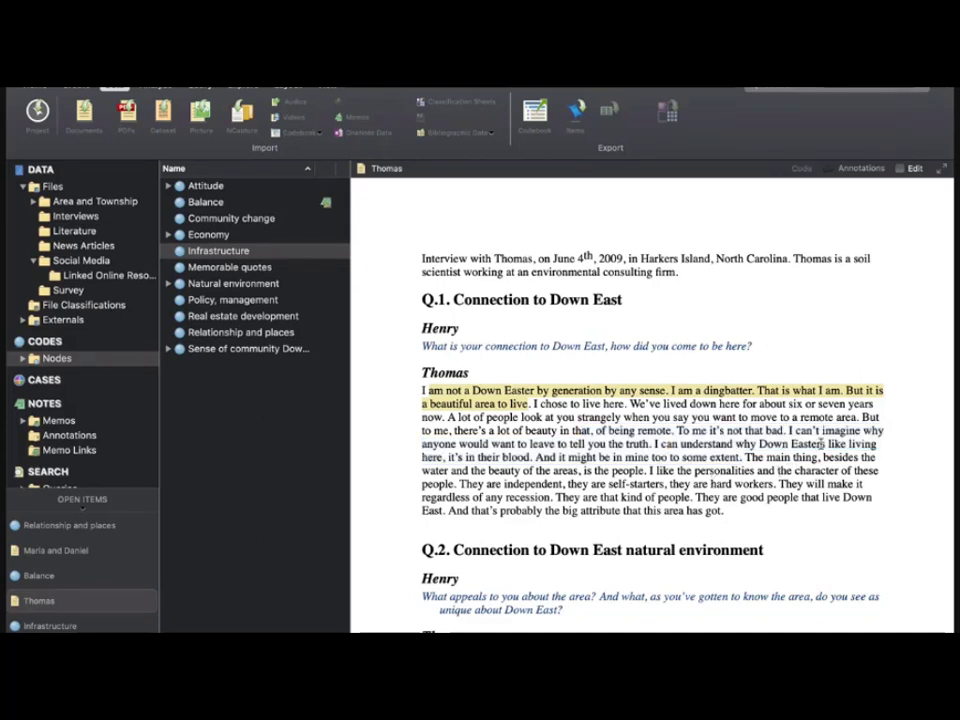
pyautogui.moveTo(825, 443); pyautogui.dragTo(759, 443)
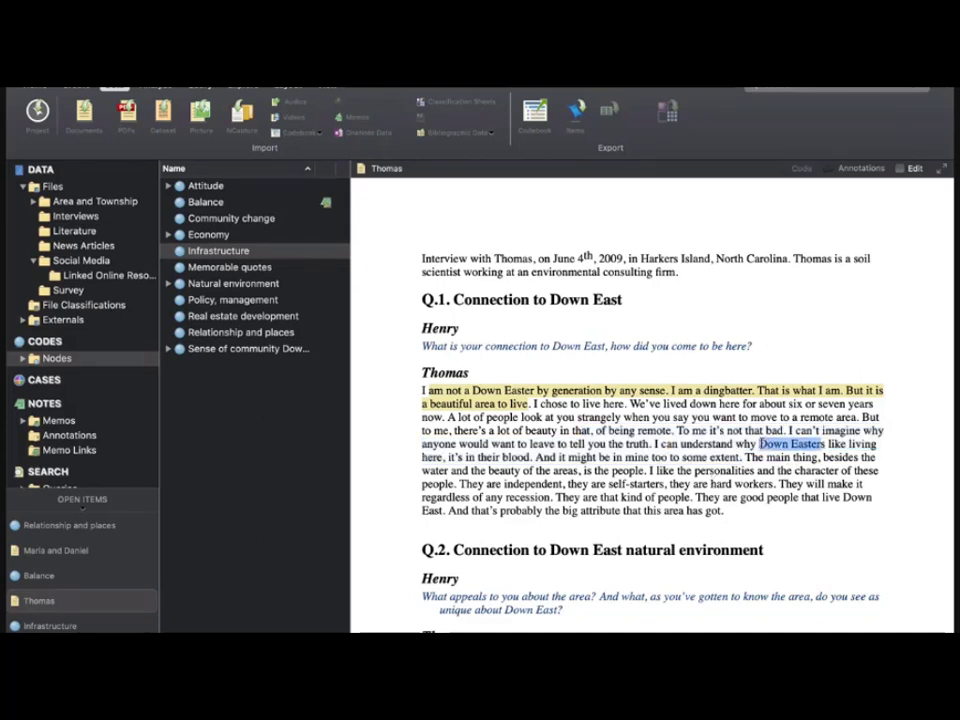
pyautogui.rightClick(777, 443)
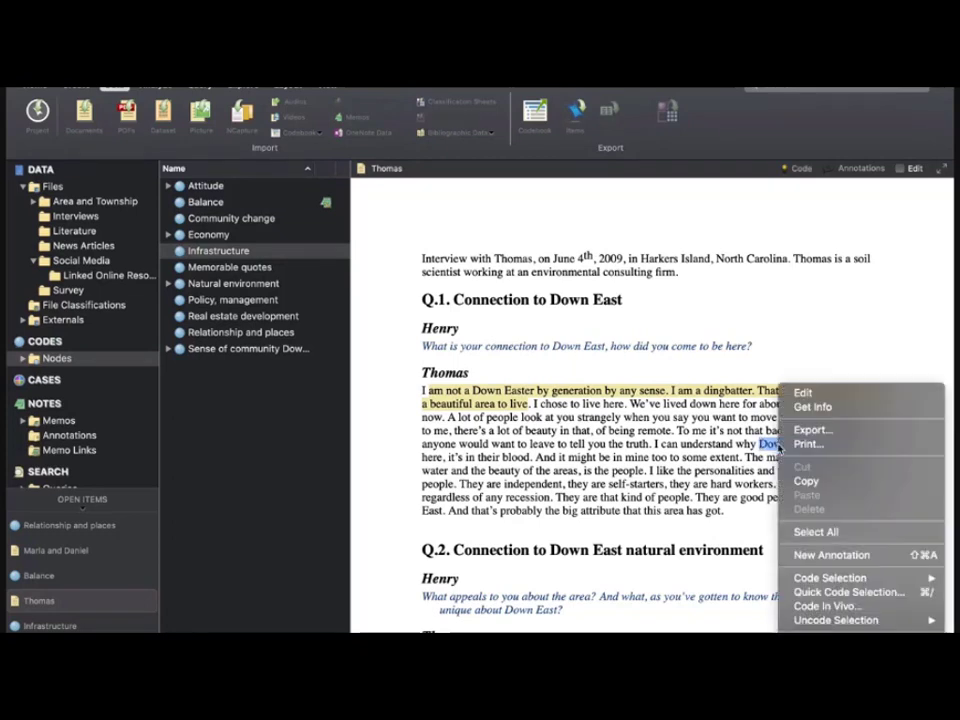
pyautogui.click(840, 607)
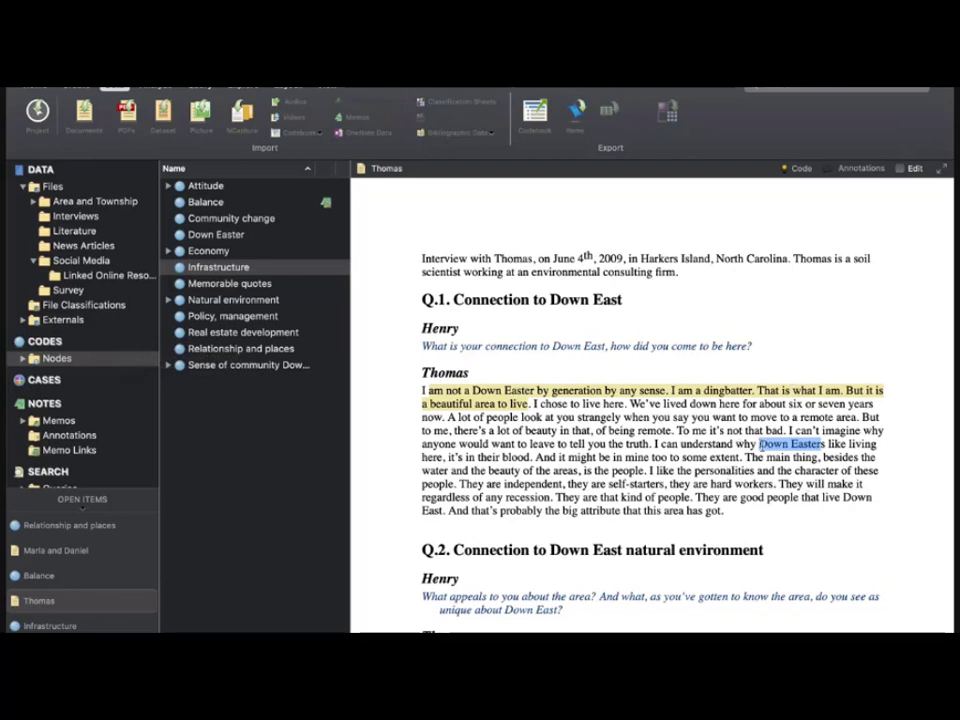
# Open the Down Easter node and spread the coding of its reference to the Narrow context.
pyautogui.click(228, 236)
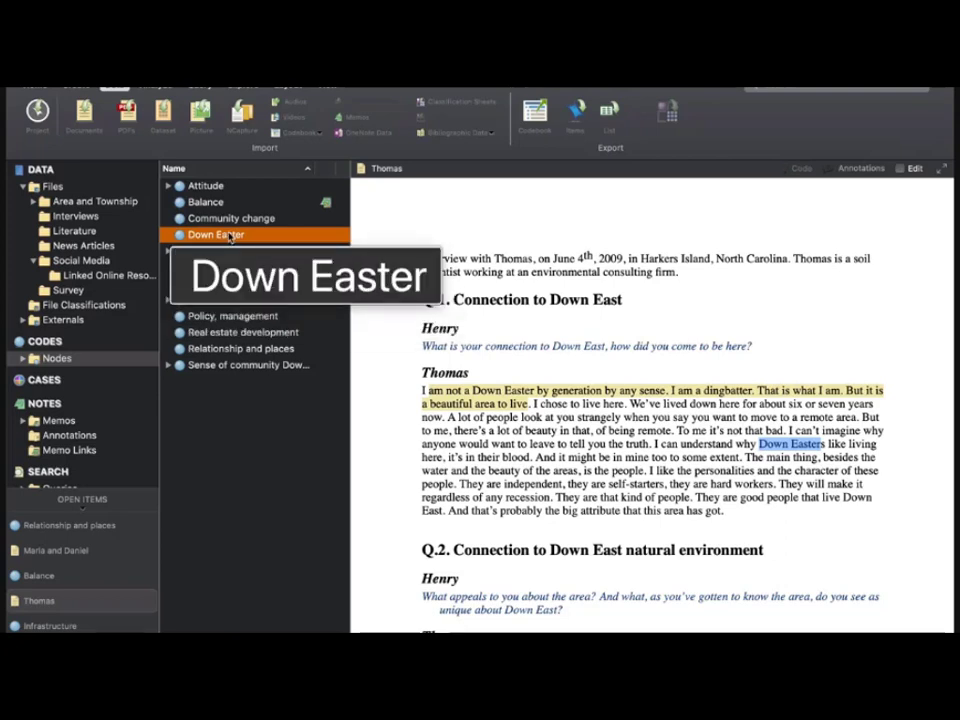
pyautogui.doubleClick(229, 236)
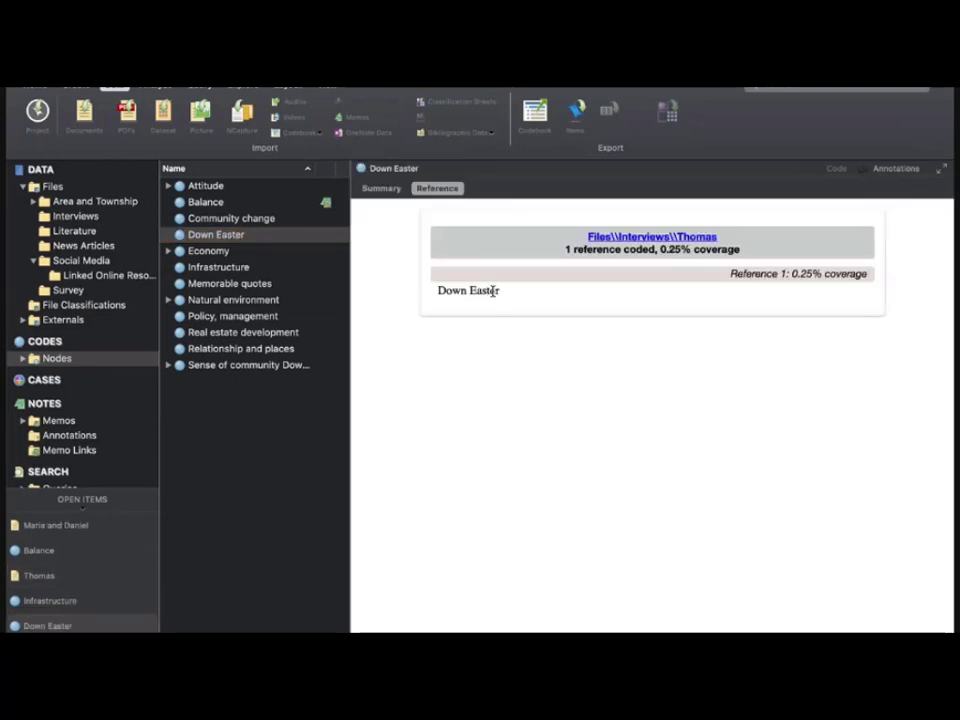
pyautogui.rightClick(479, 291)
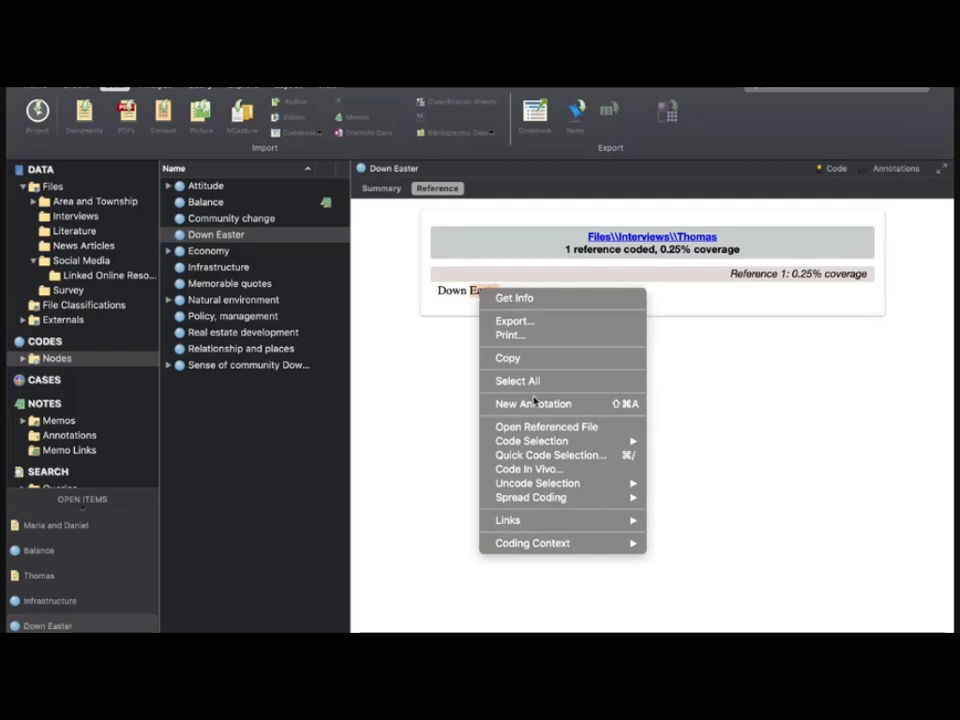
pyautogui.moveTo(563, 499)
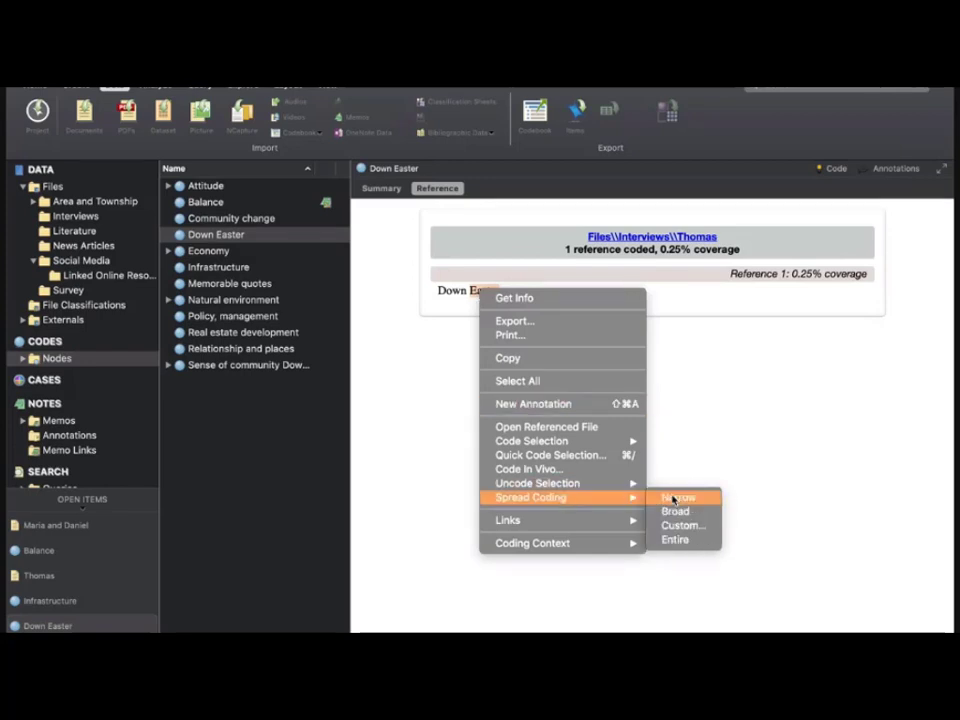
pyautogui.click(674, 499)
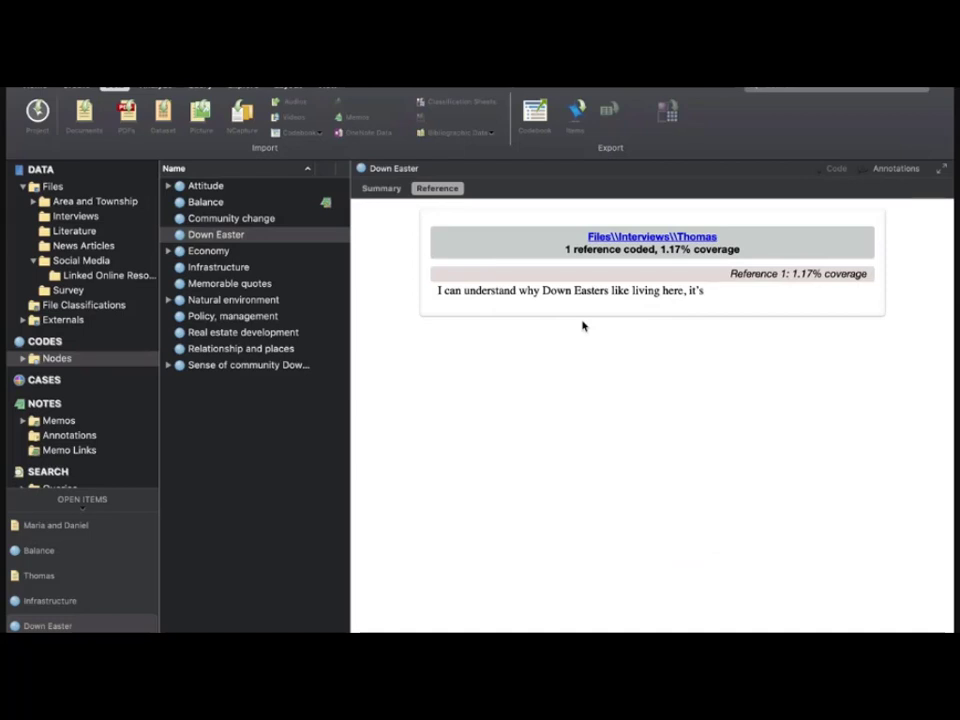
# Spread the coding of the Down Easter reference to the Broad context.
pyautogui.rightClick(546, 290)
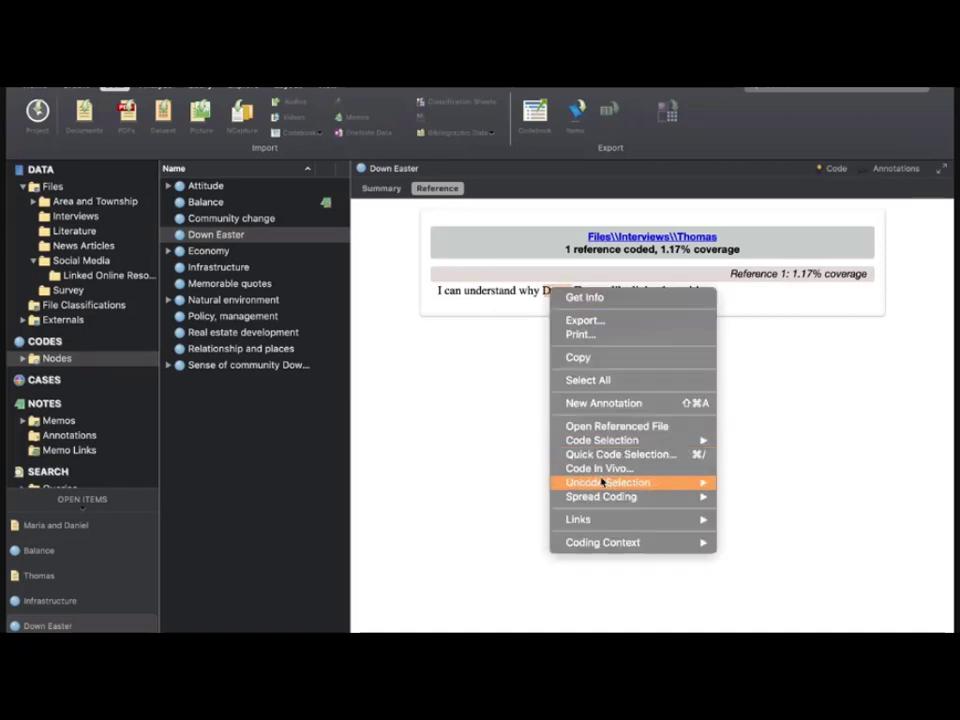
pyautogui.moveTo(607, 497)
pyautogui.click(763, 512)
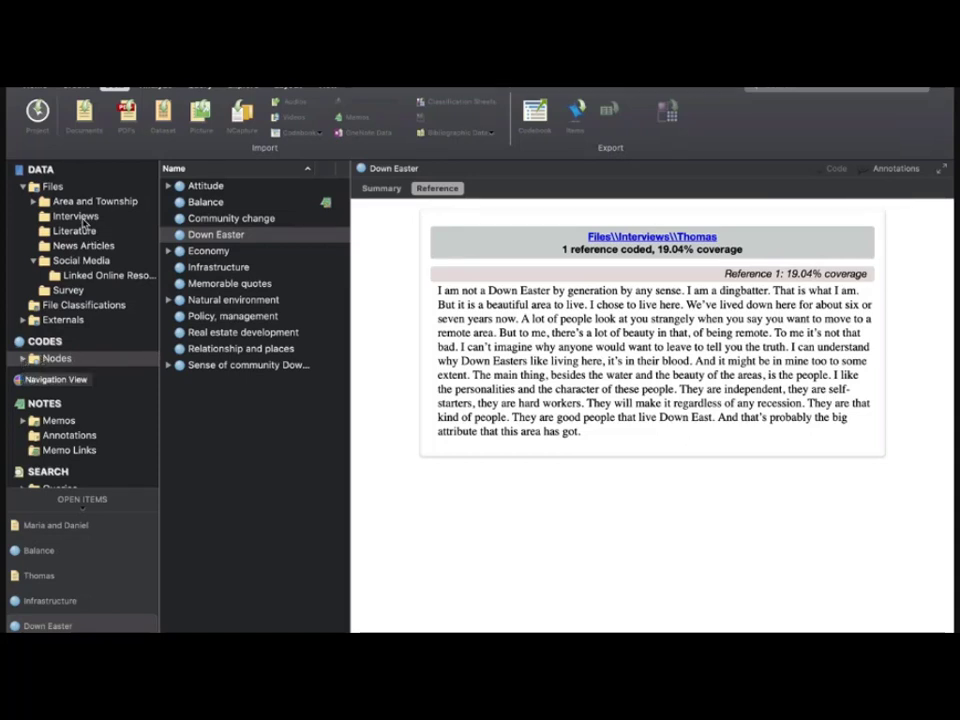
# Close all open items and open Picture of Covid 19 from the Files folder.
pyautogui.rightClick(83, 507)
pyautogui.click(88, 521)
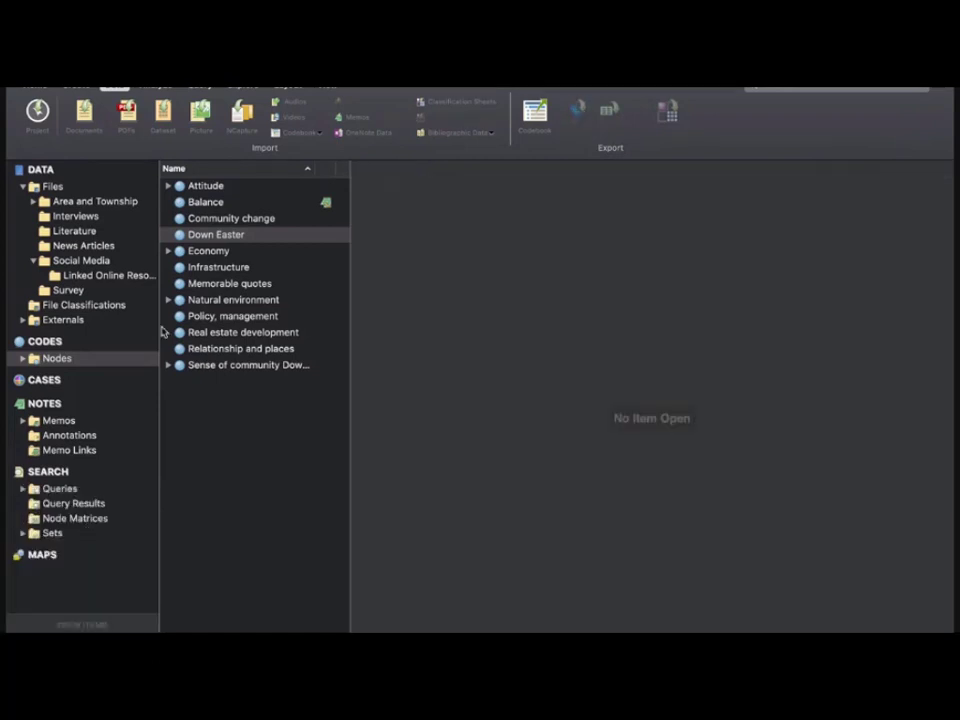
pyautogui.click(50, 186)
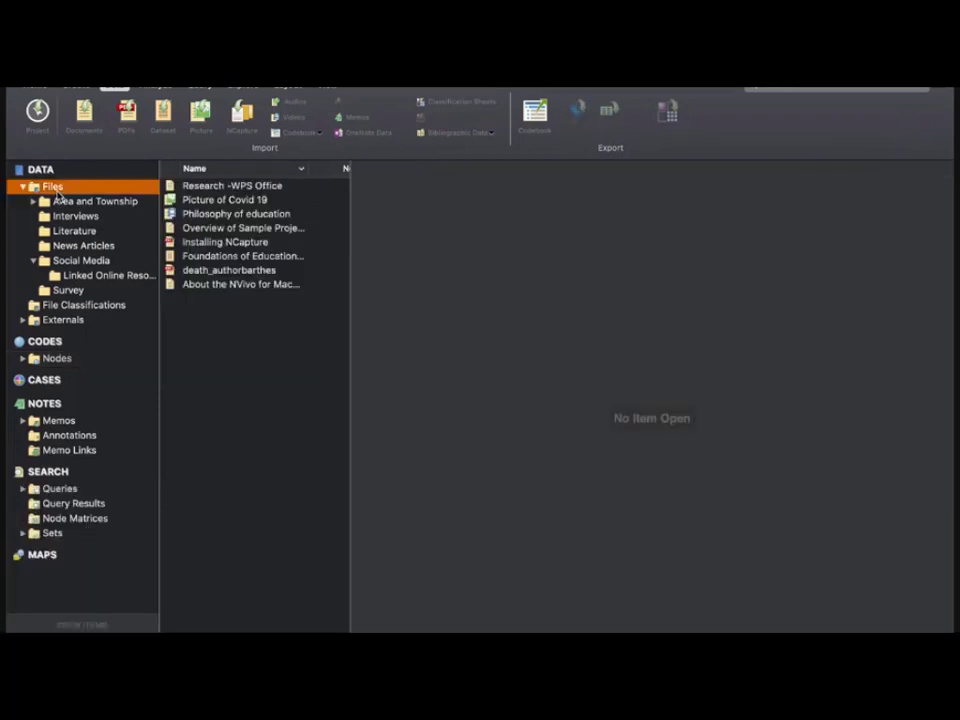
pyautogui.click(221, 203)
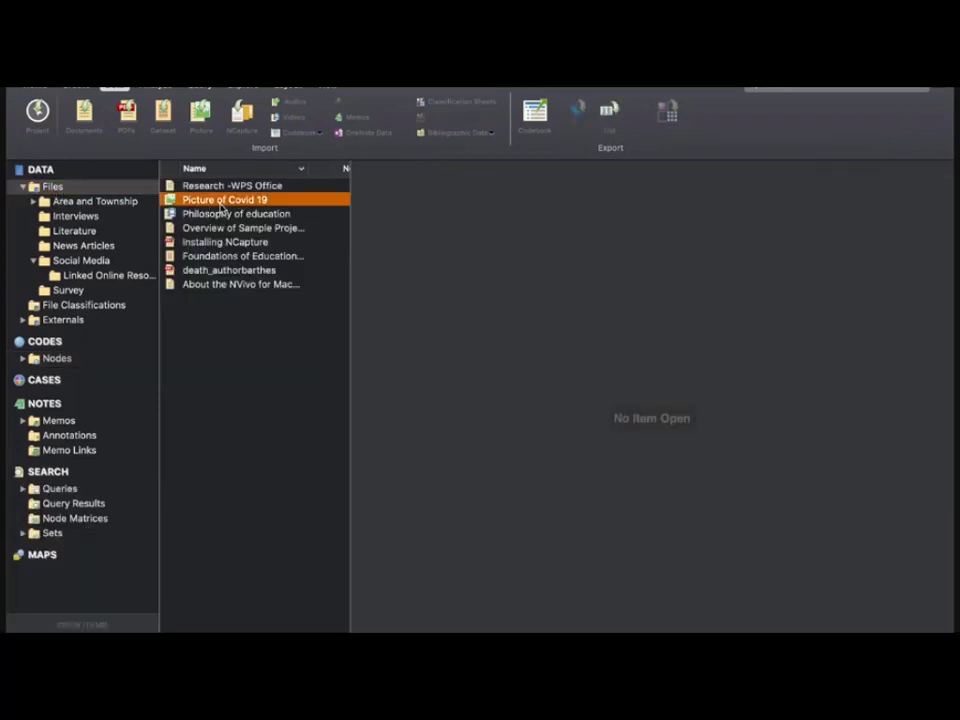
pyautogui.doubleClick(221, 202)
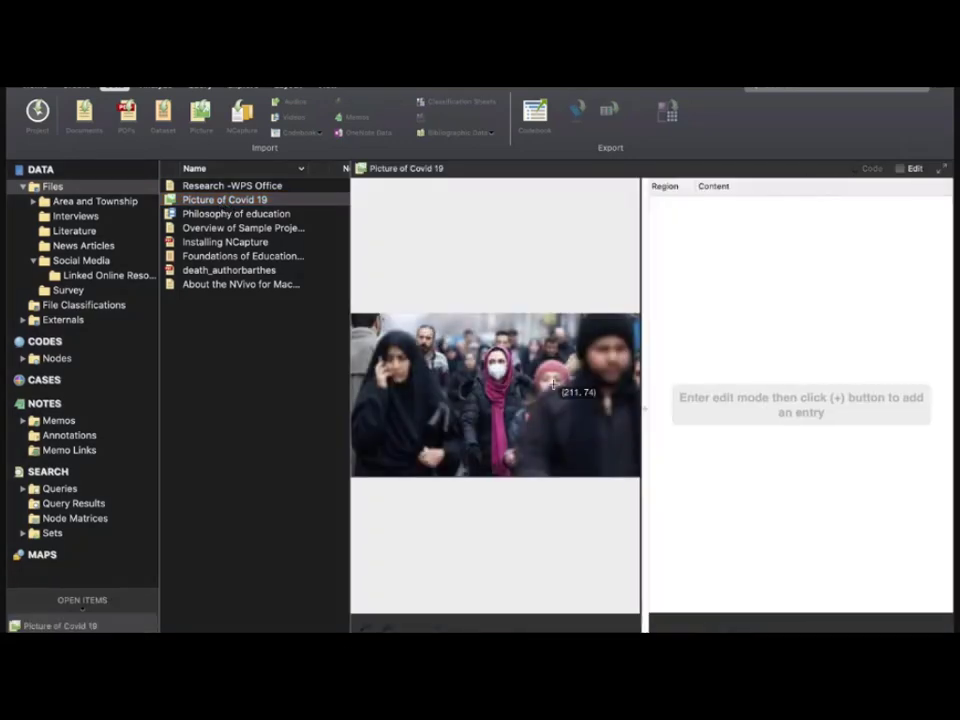
# Enable editing of the picture and add a log entry for the masked woman's face region from (130, 30) to (170, 80).
pyautogui.click(900, 169)
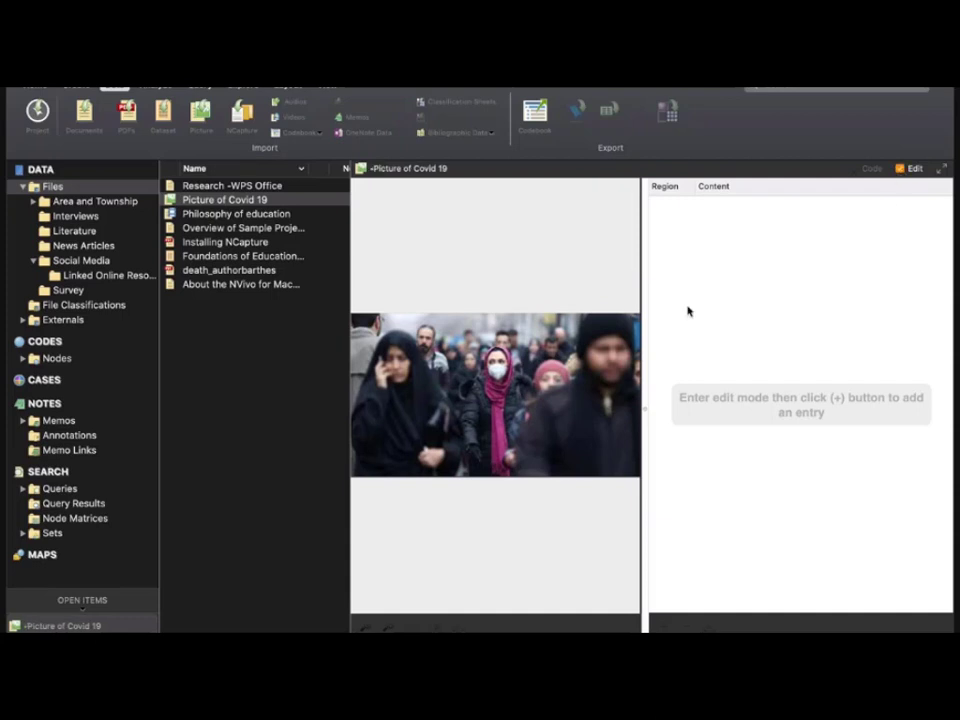
pyautogui.moveTo(475, 343); pyautogui.dragTo(515, 390)
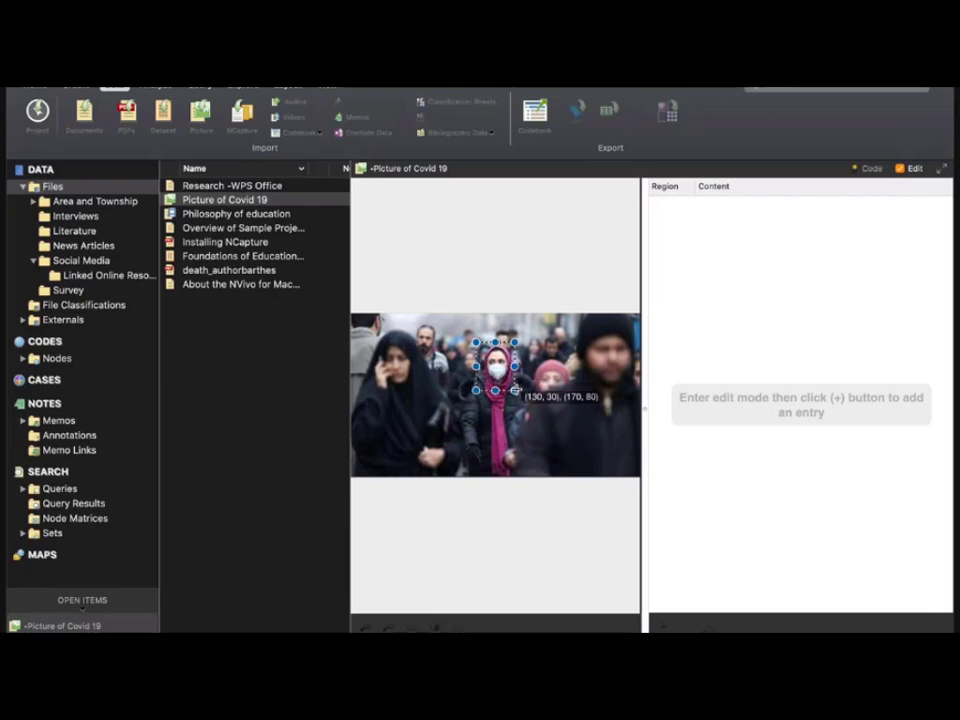
pyautogui.click(664, 628)
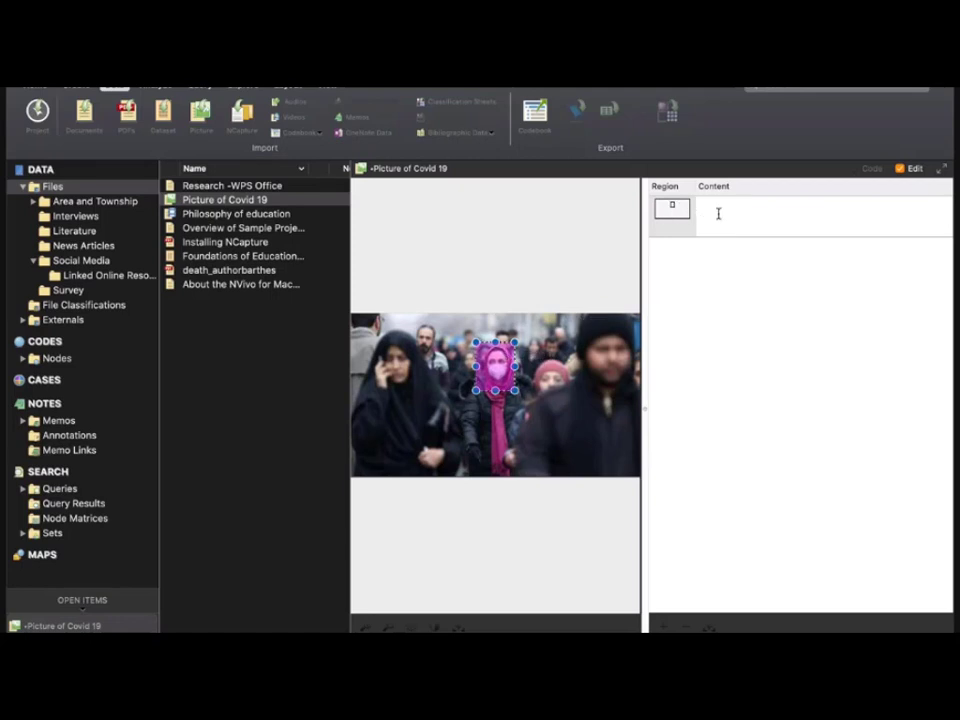
# Describe the logged region as "Woman wearing a face mask" and add a second log entry for the face of the black-veiled woman on the phone.
pyautogui.write('Woman wearing a face mask')
pyautogui.click(677, 315)
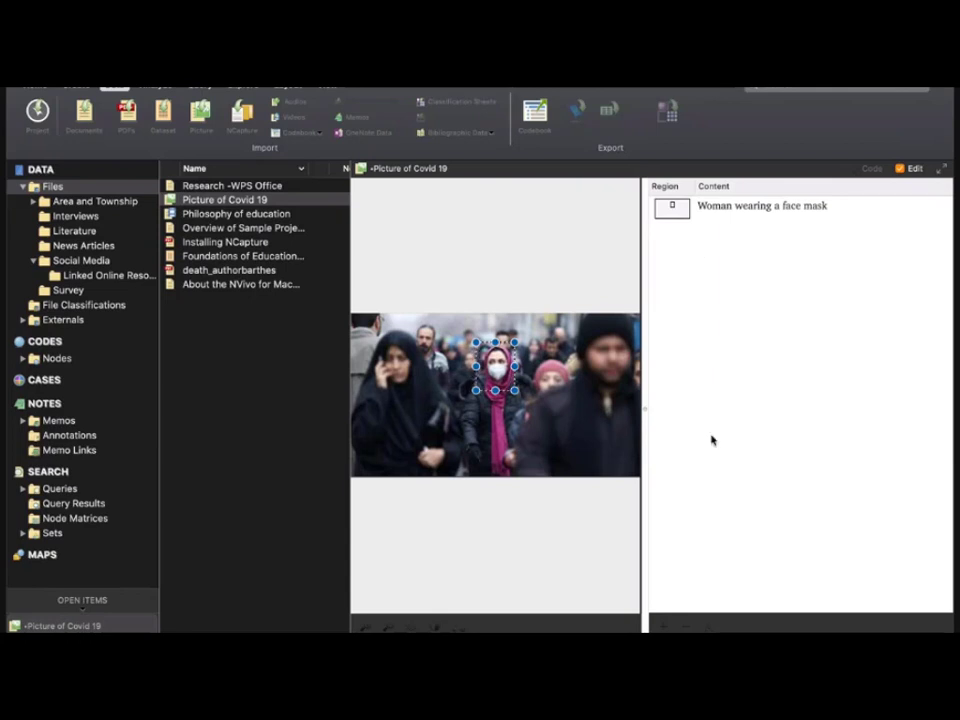
pyautogui.moveTo(388, 342); pyautogui.dragTo(417, 382)
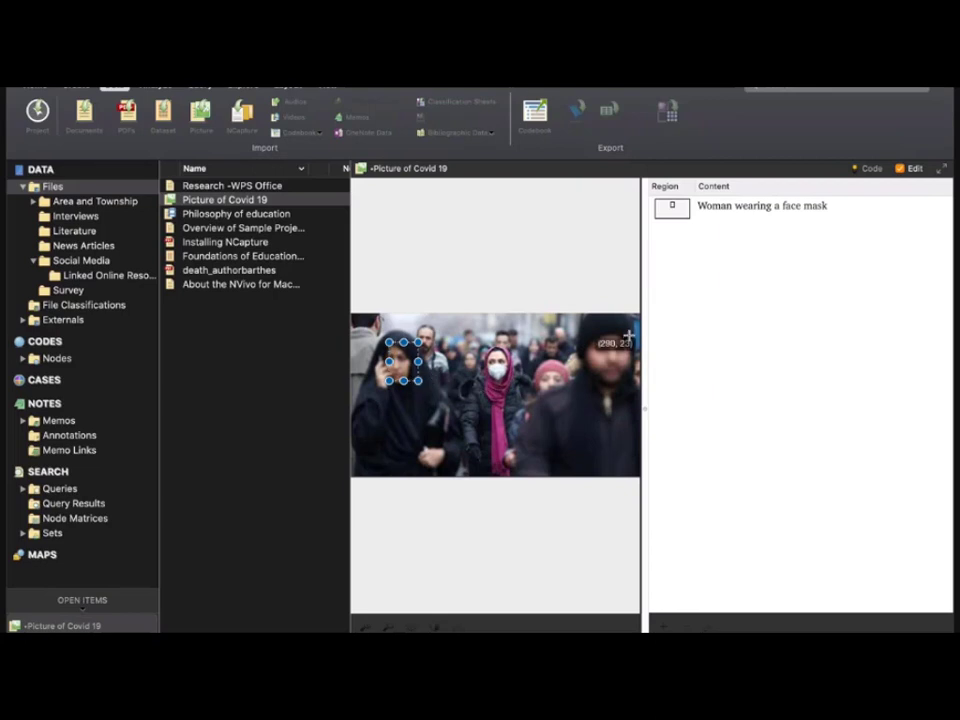
pyautogui.click(664, 627)
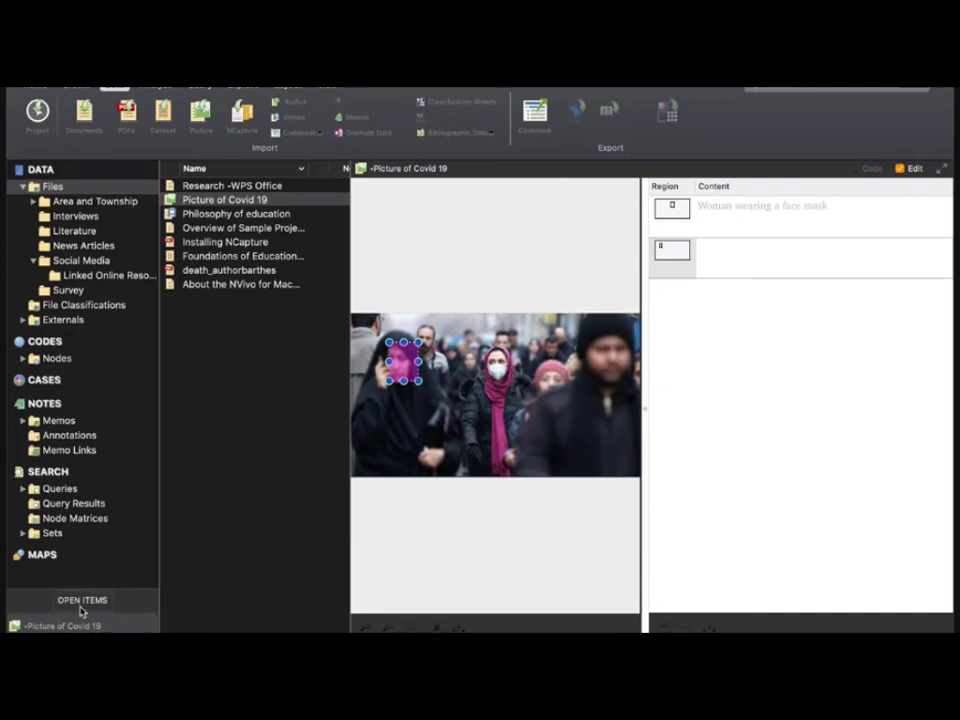
# Close all open items and list the project's nodes from the Nodes folder.
pyautogui.moveTo(82, 610)
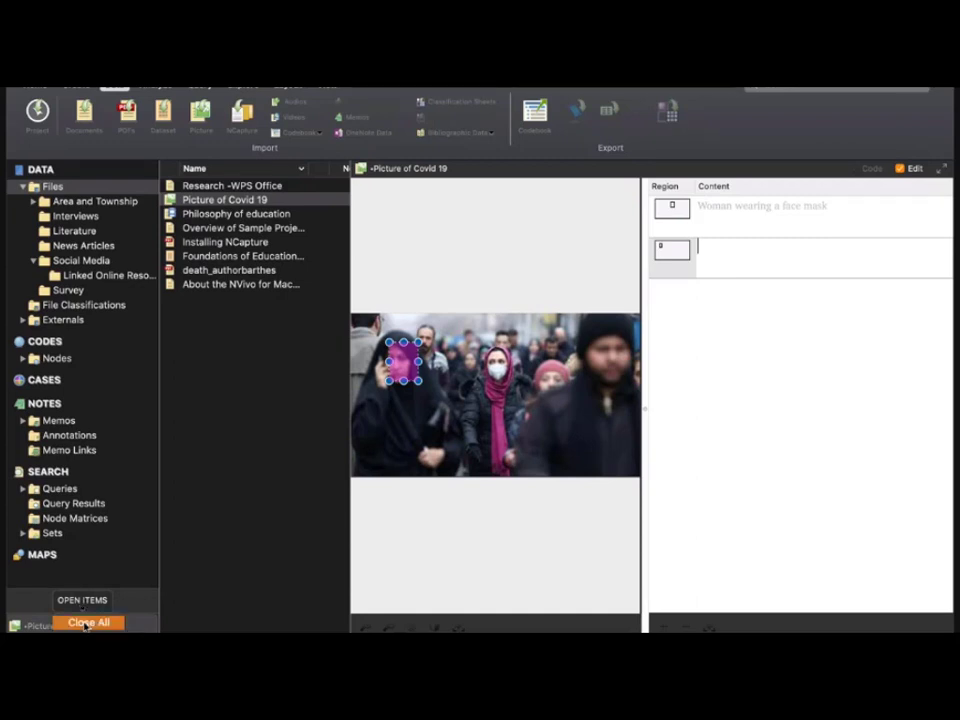
pyautogui.click(86, 623)
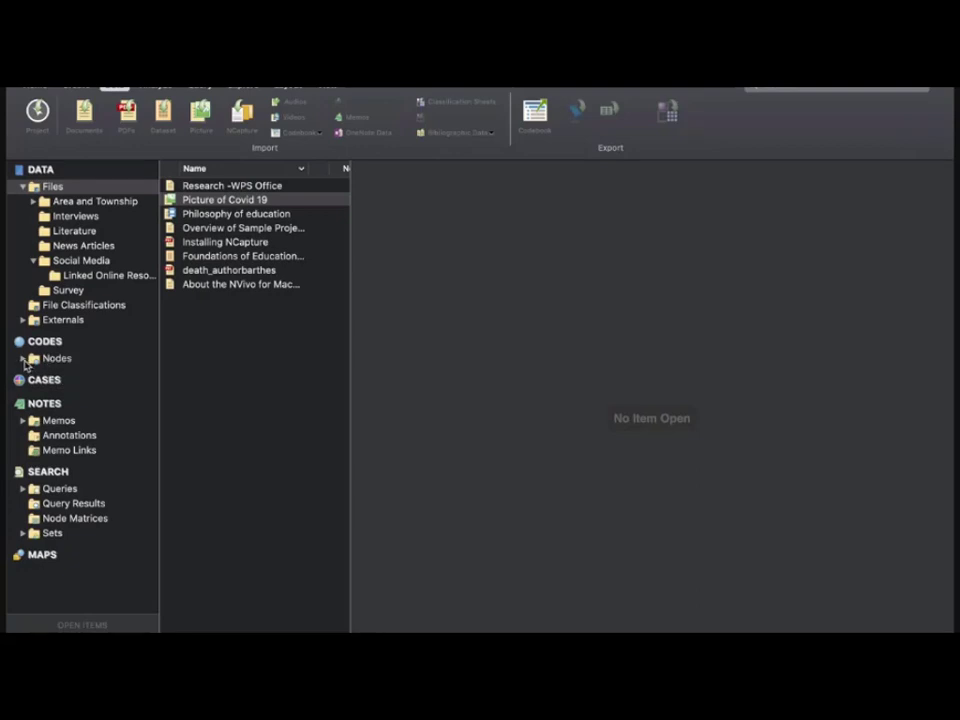
pyautogui.click(22, 358)
pyautogui.click(40, 359)
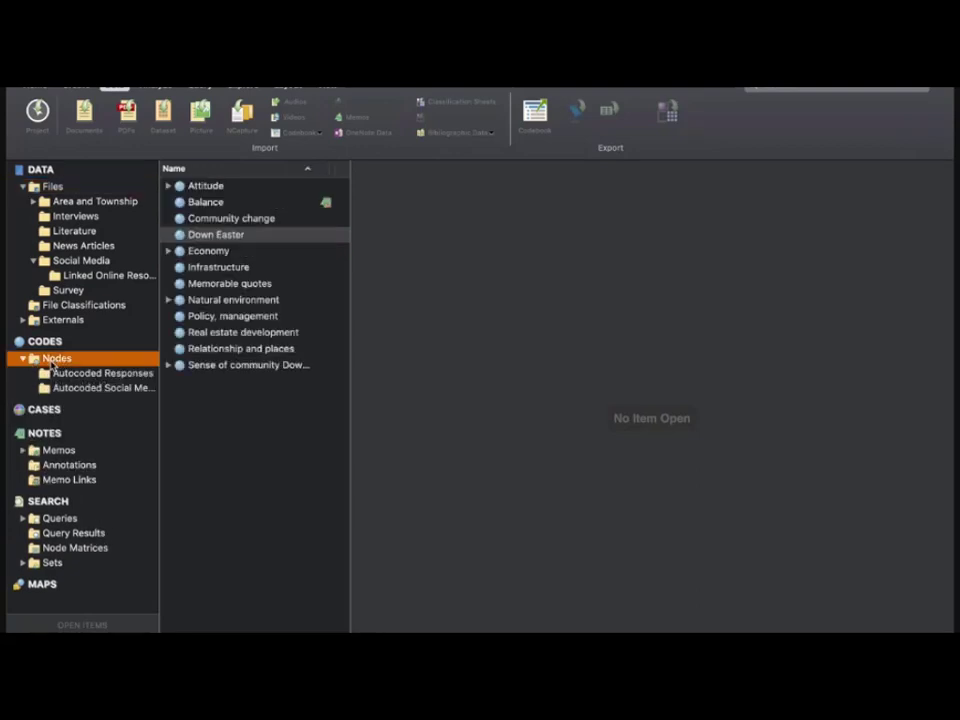
pyautogui.click(23, 358)
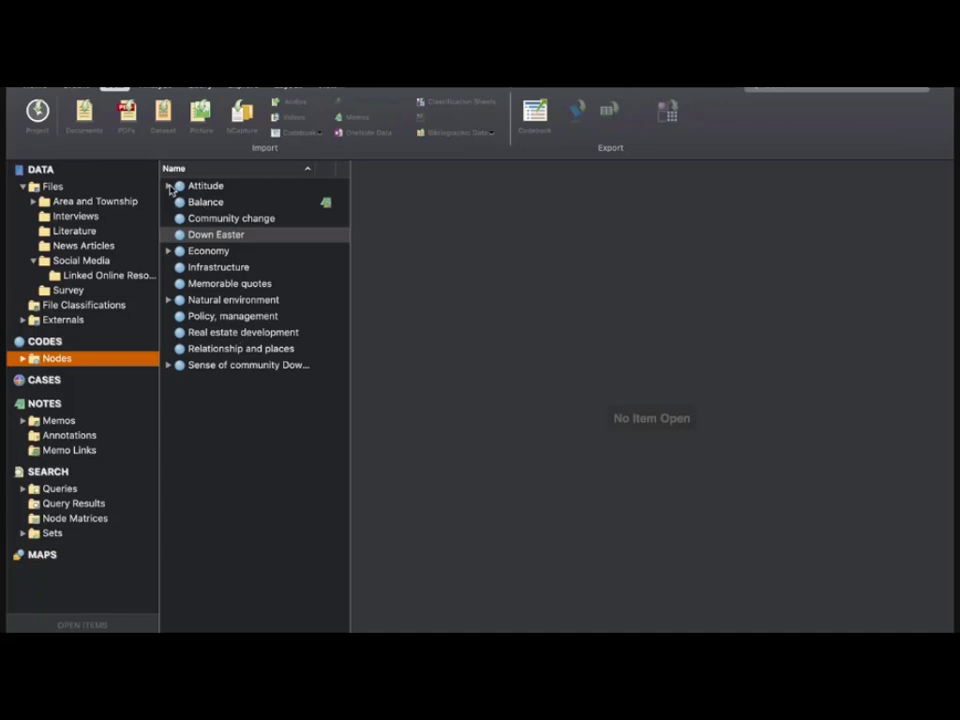
# Expand the Attitude node and move the Balance node into it as a child node.
pyautogui.click(168, 186)
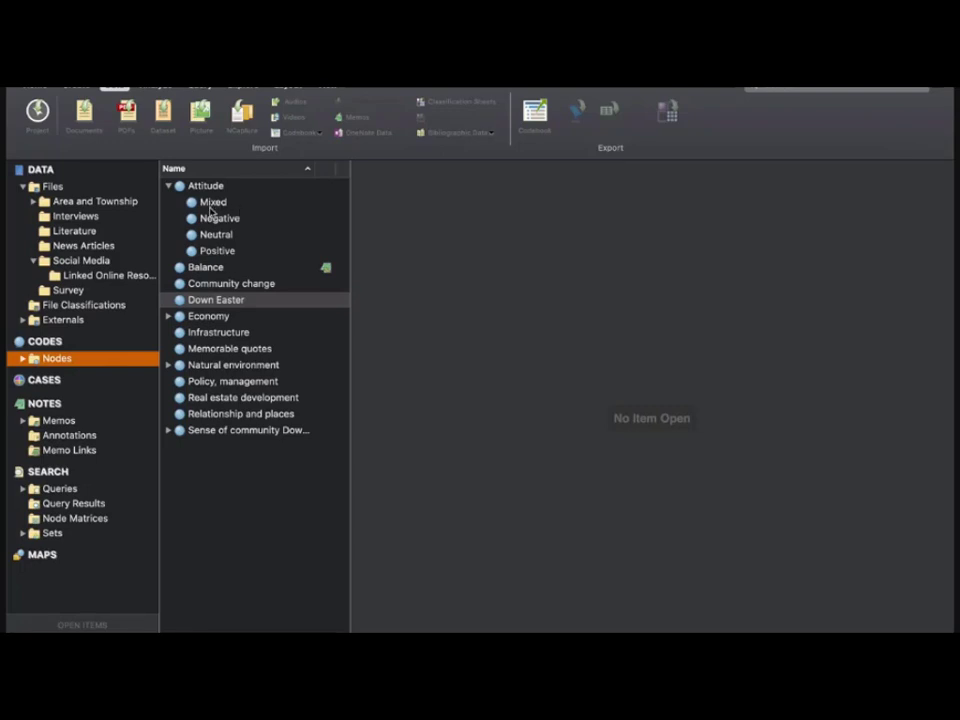
pyautogui.click(206, 268)
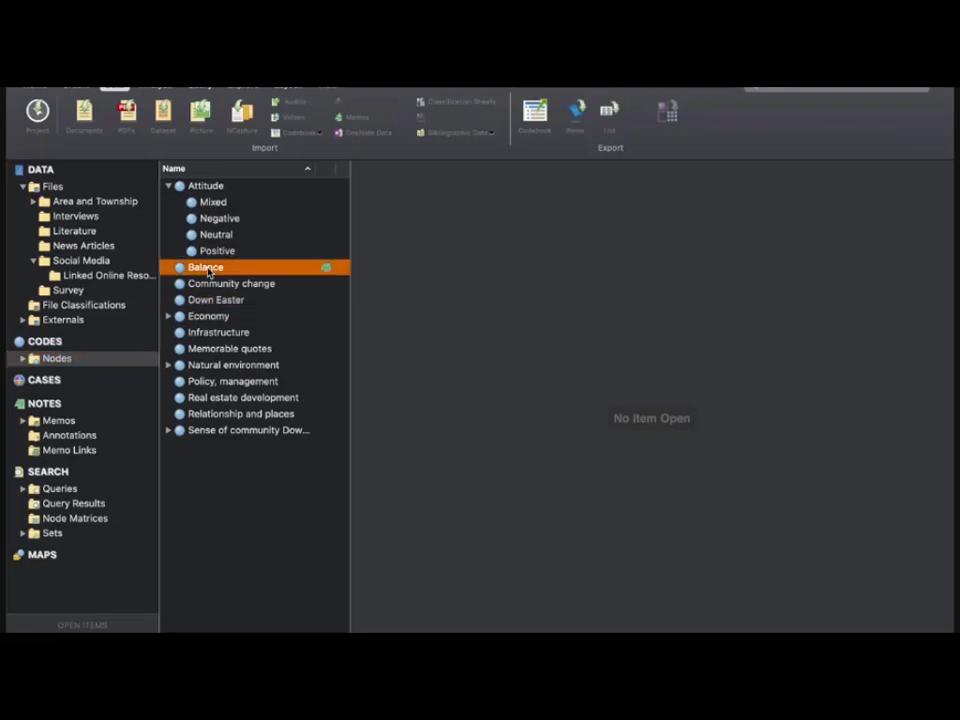
pyautogui.moveTo(208, 272); pyautogui.dragTo(219, 191)
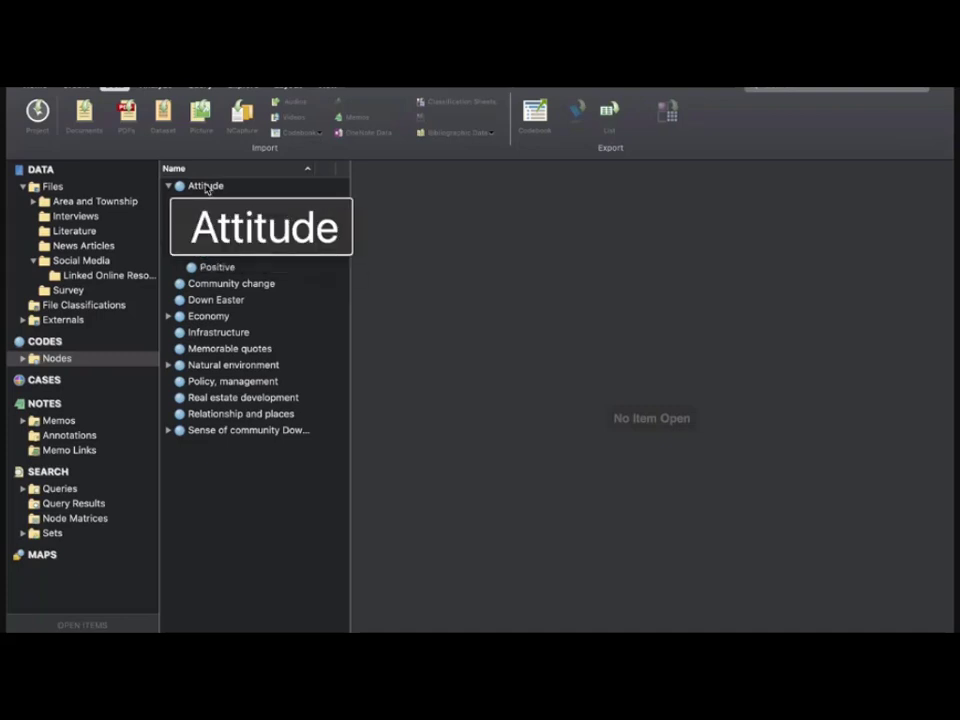
pyautogui.click(207, 190)
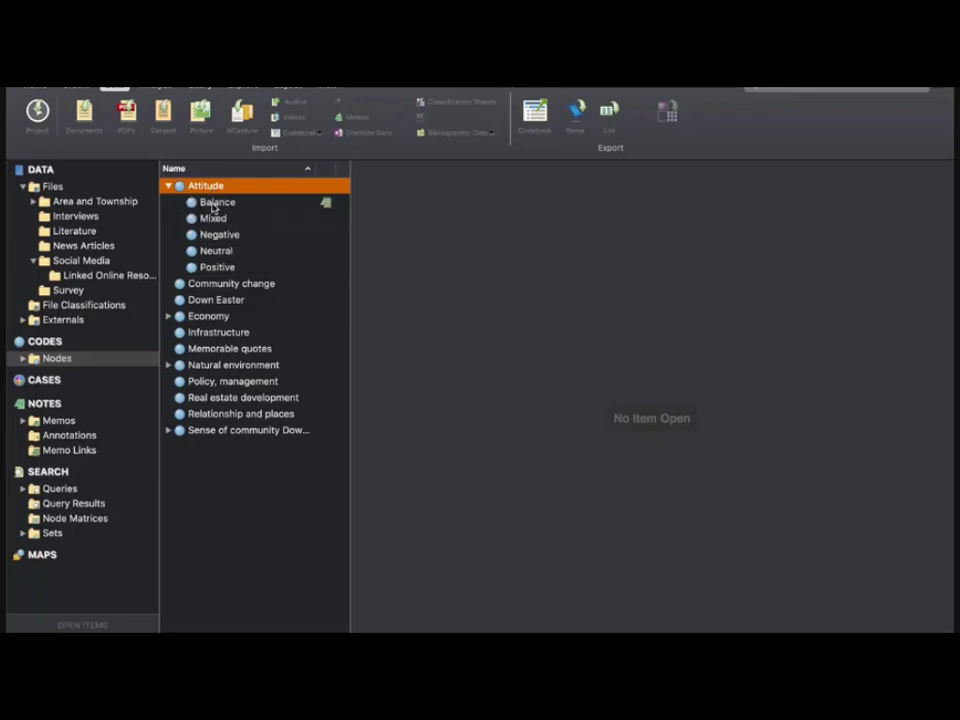
# Move the Mixed node under Balance as its child and expand Balance.
pyautogui.click(213, 219)
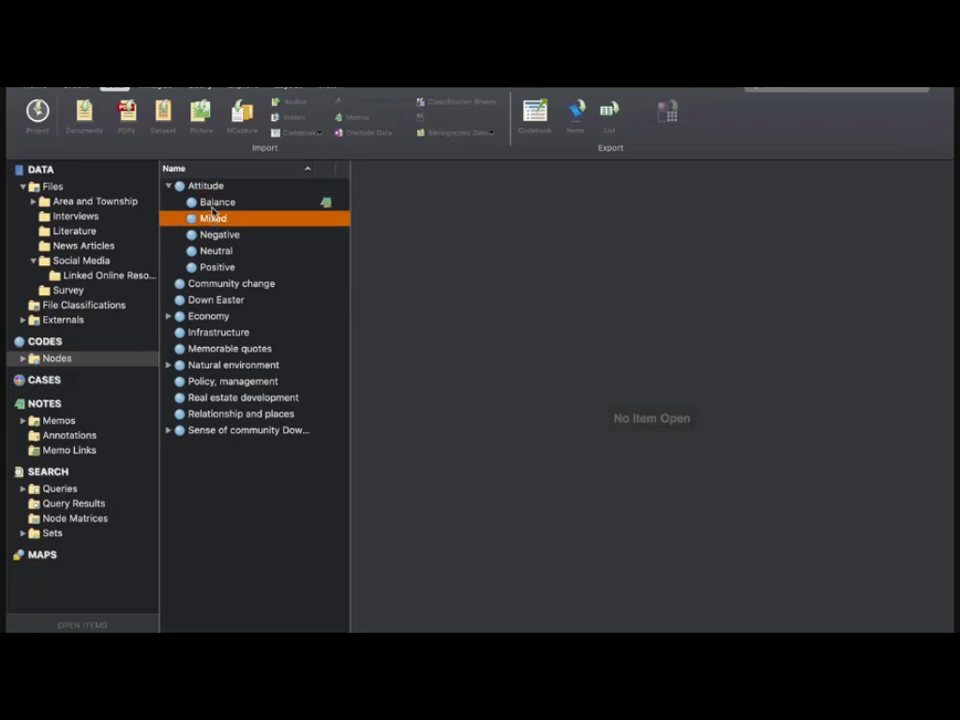
pyautogui.moveTo(213, 222); pyautogui.dragTo(213, 207)
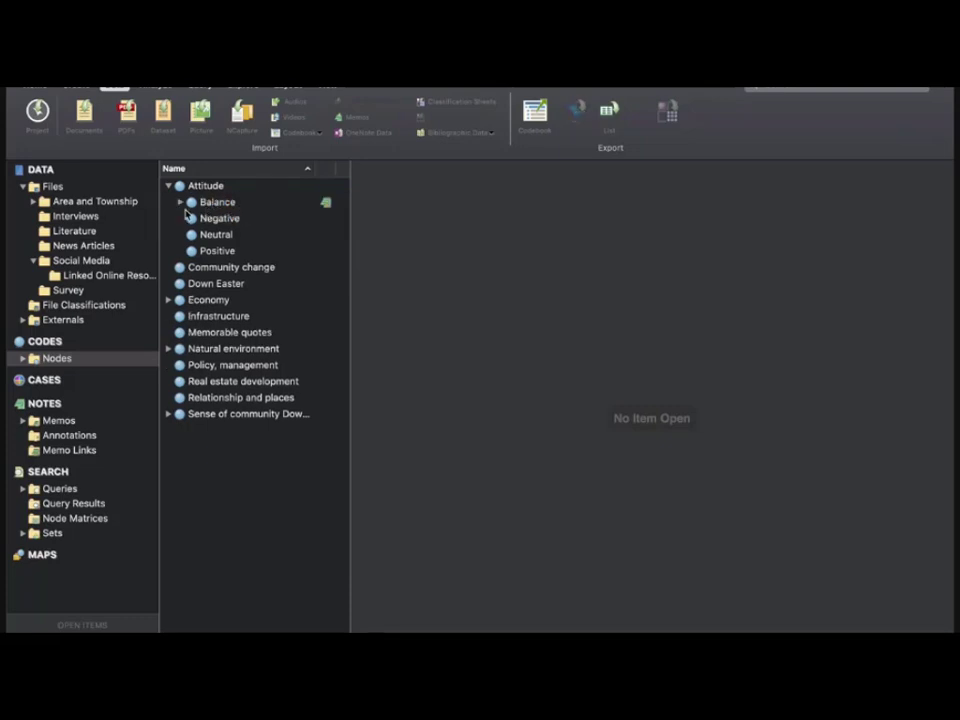
pyautogui.click(181, 202)
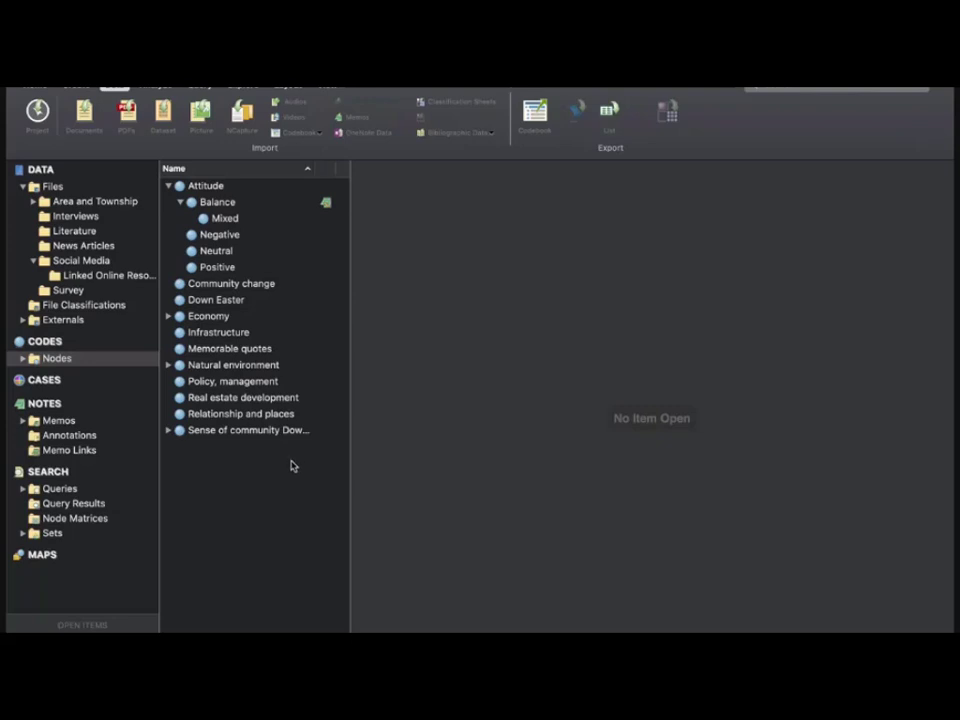
# Create a hierarchy chart of all listed nodes and examine the coding reference counts in its treemap.
pyautogui.moveTo(286, 465); pyautogui.dragTo(207, 188)
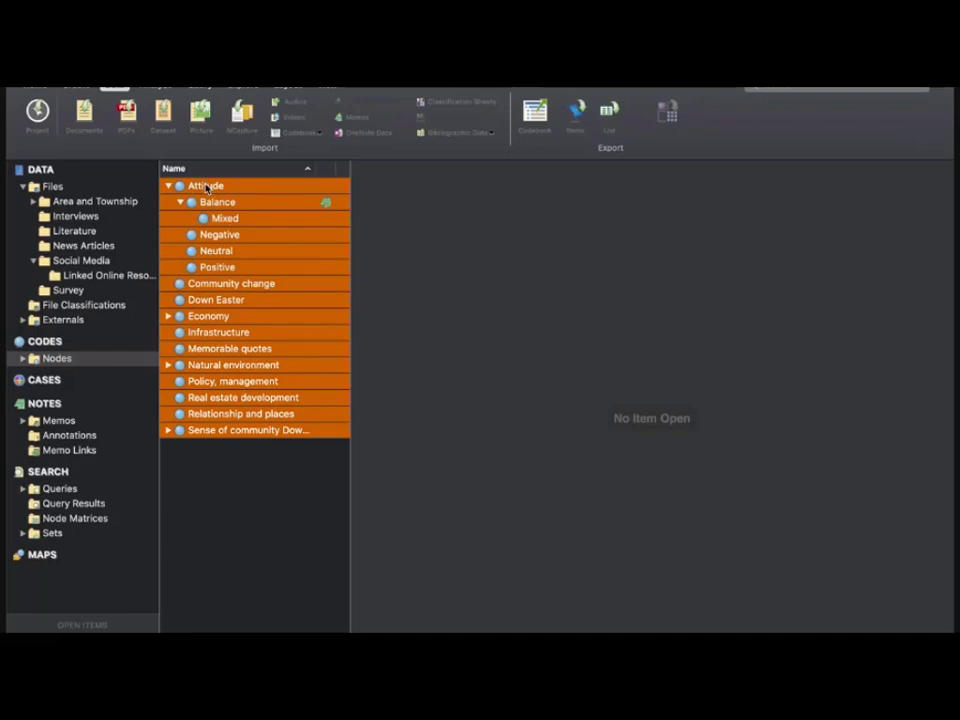
pyautogui.rightClick(280, 246)
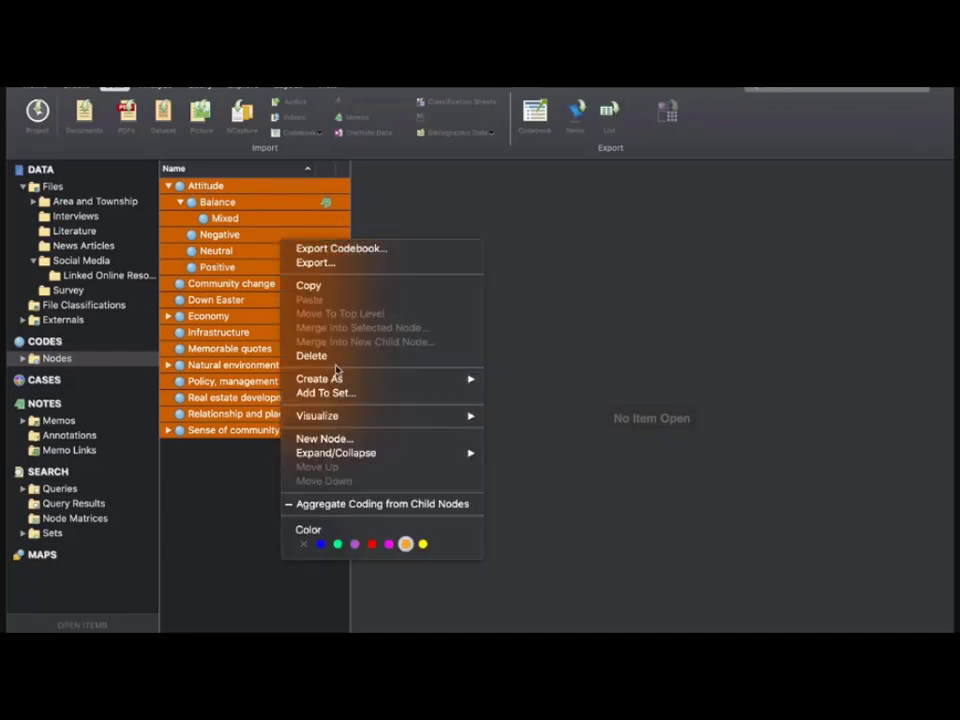
pyautogui.moveTo(357, 418)
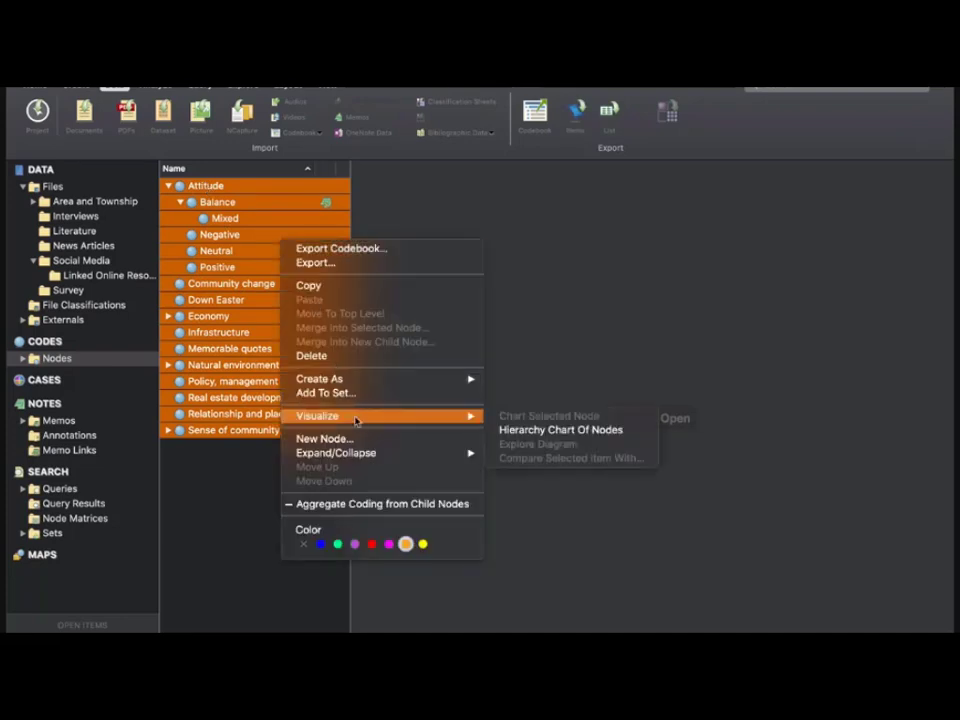
pyautogui.click(553, 433)
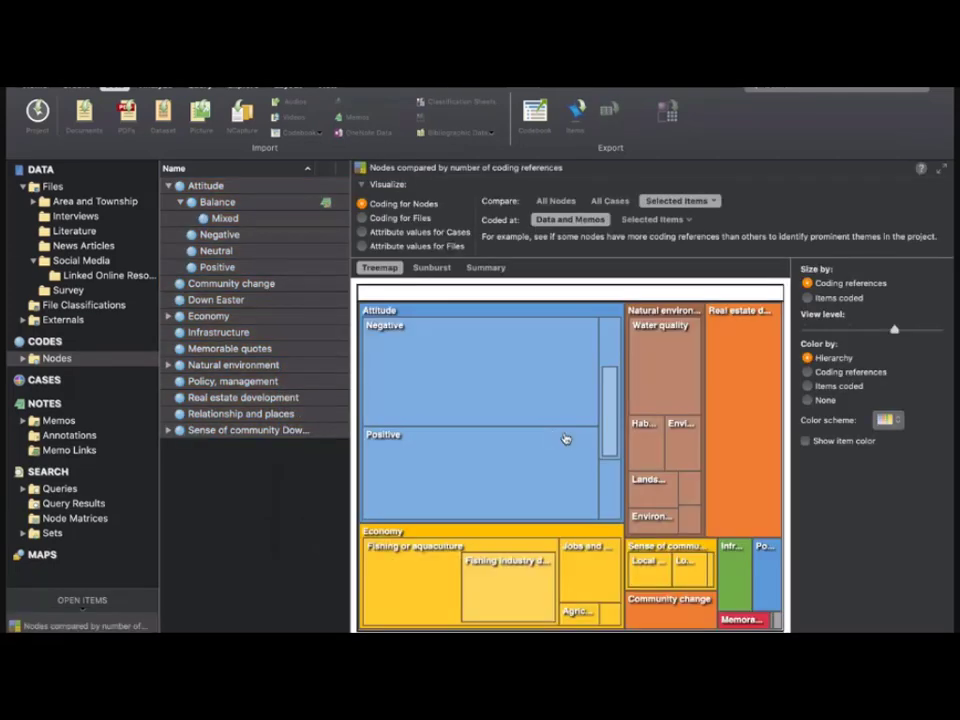
pyautogui.moveTo(489, 393)
pyautogui.moveTo(691, 401)
pyautogui.moveTo(543, 438)
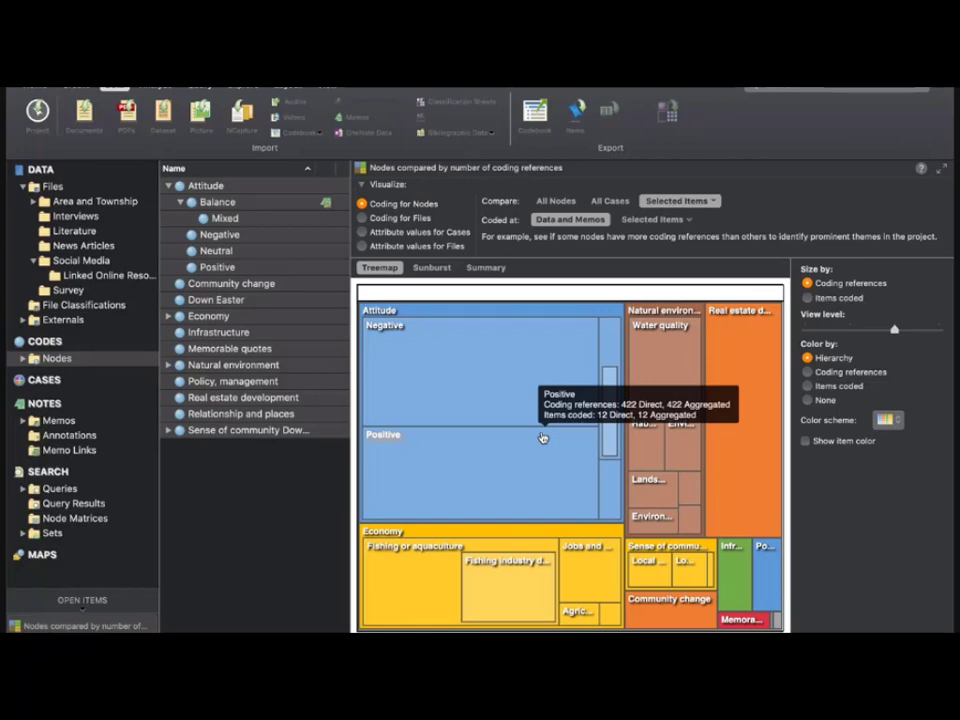
# Review the node comparison as a sunburst and as a summary table of coding references, and return to the treemap.
pyautogui.click(430, 268)
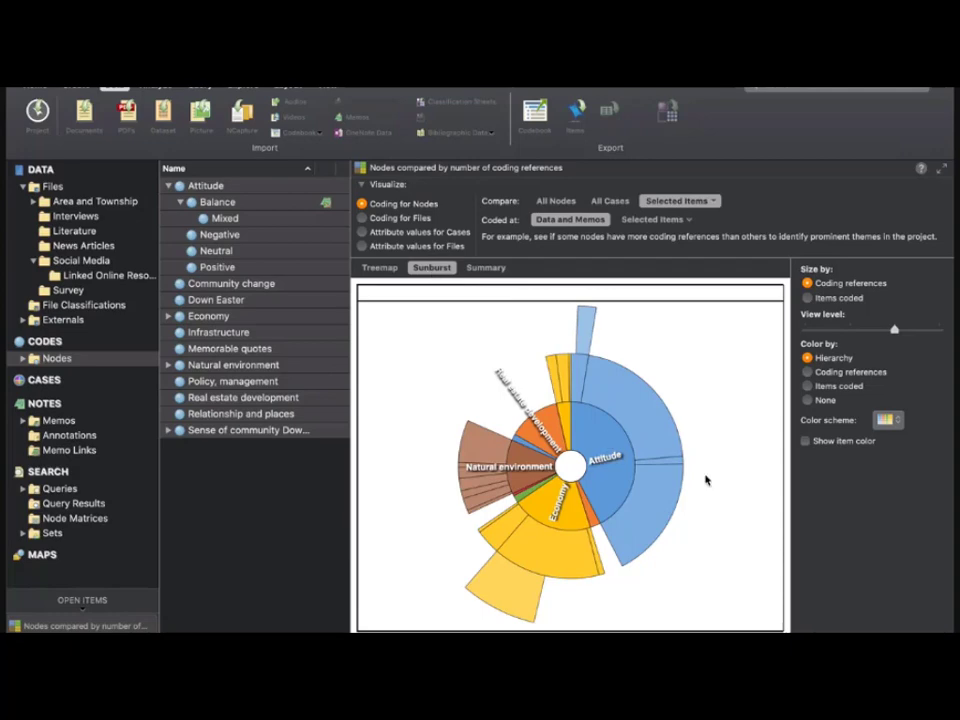
pyautogui.click(485, 268)
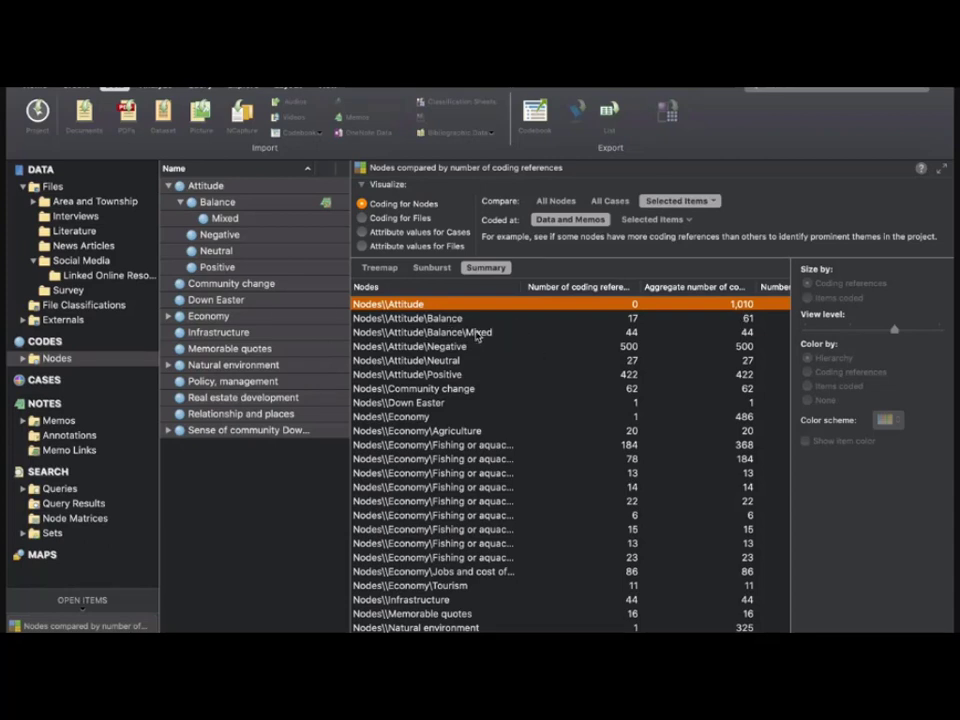
pyautogui.scroll(-5, 595, 461)
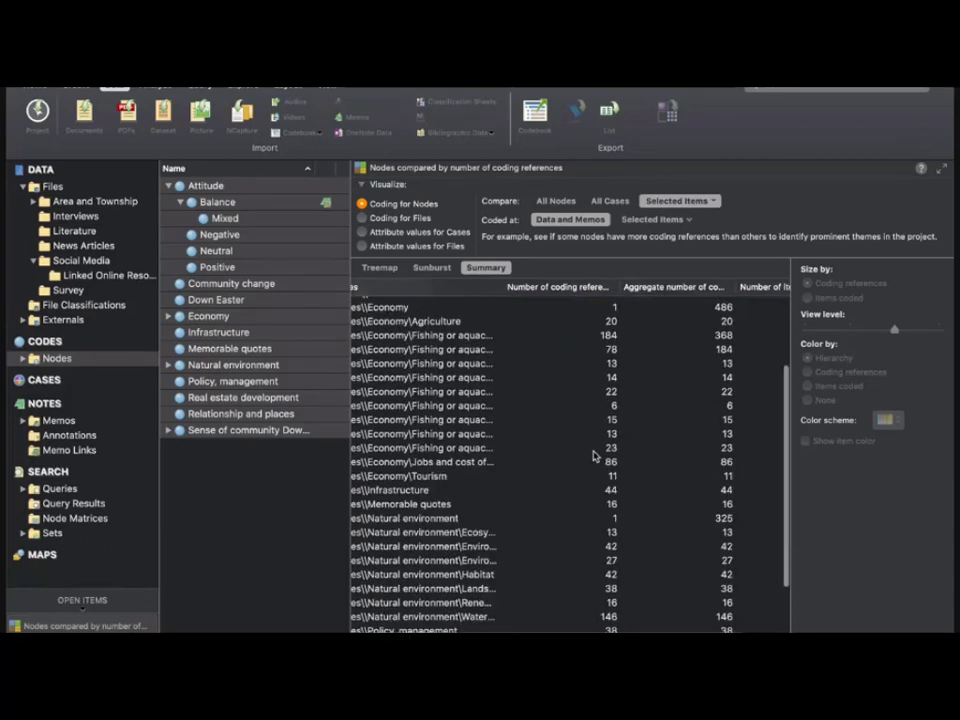
pyautogui.hscroll(3, 593, 456)
pyautogui.scroll(6, 593, 456)
pyautogui.hscroll(-1, 593, 456)
pyautogui.hscroll(-1, 593, 456)
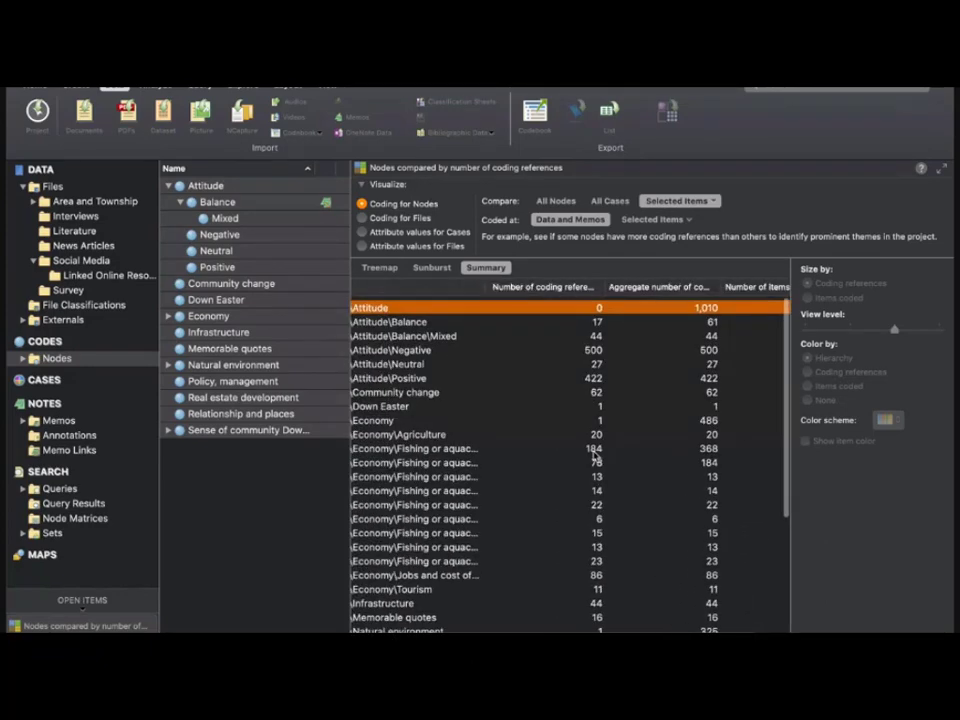
pyautogui.hscroll(-2, 593, 456)
pyautogui.click(429, 267)
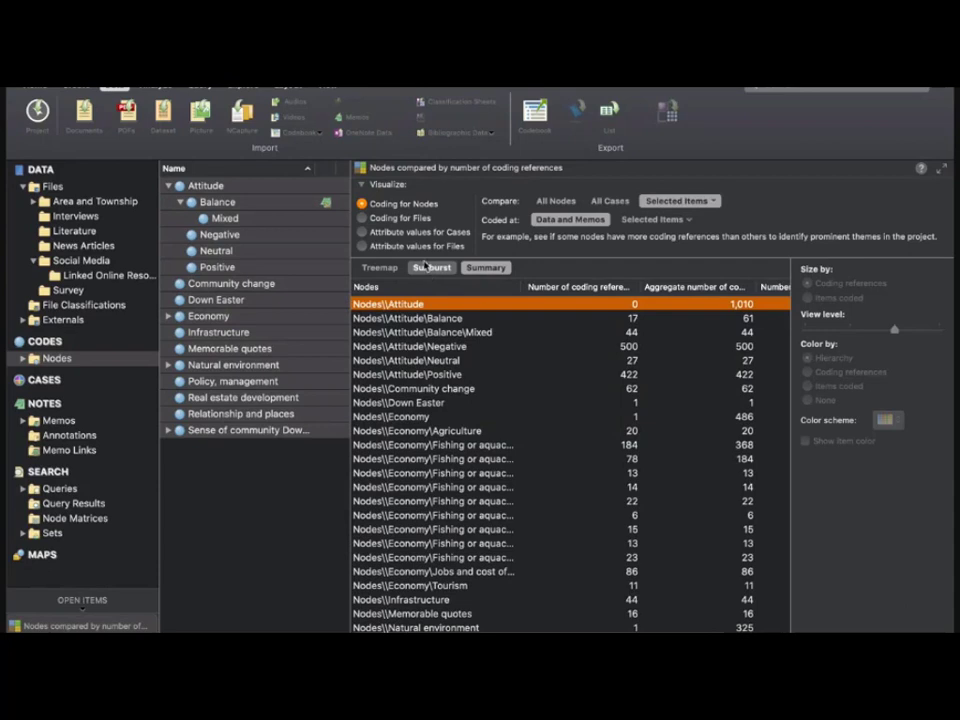
pyautogui.click(383, 268)
pyautogui.moveTo(589, 446)
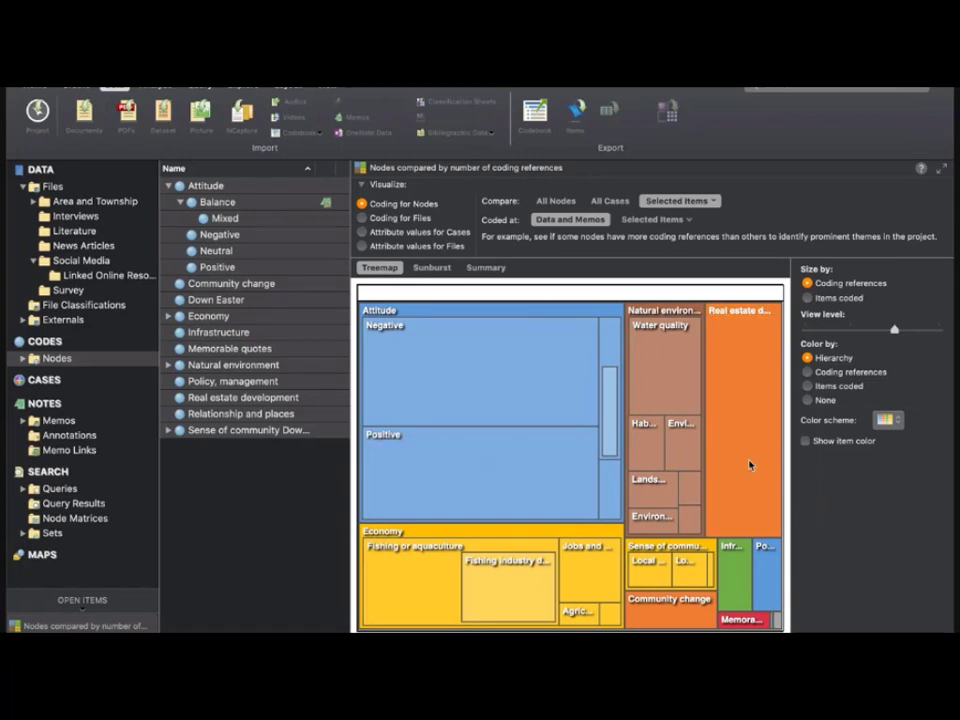
# Clear the node selection and close the open hierarchy chart.
pyautogui.click(279, 504)
pyautogui.moveTo(84, 607)
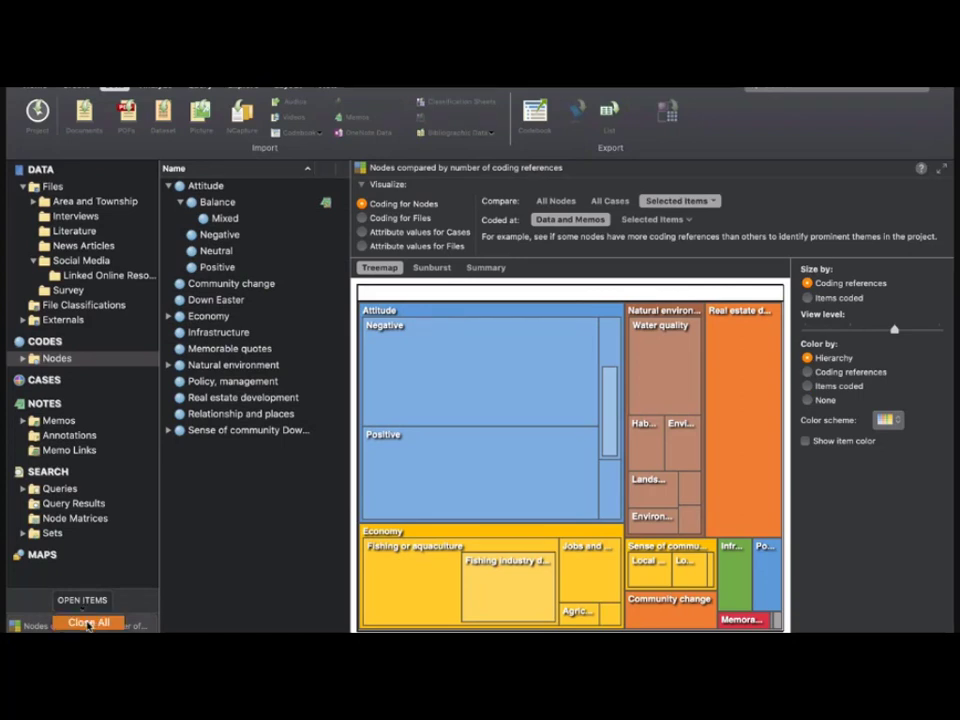
pyautogui.click(88, 624)
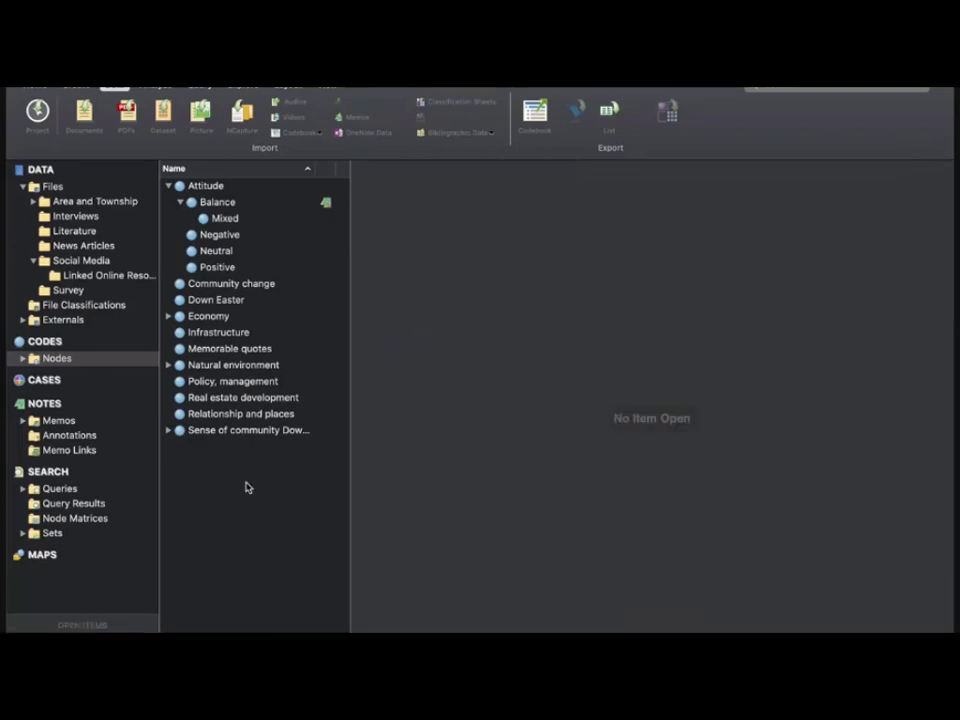
pyautogui.moveTo(280, 468); pyautogui.dragTo(257, 471)
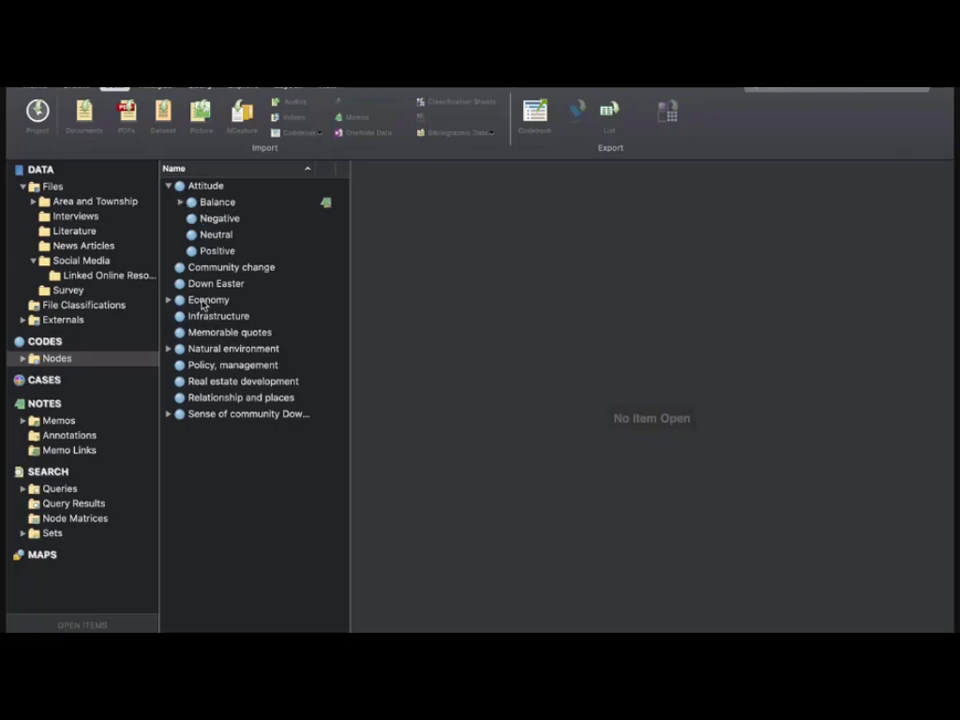
# Expand the Economy node down to the causes of fishing industry change within Fishing or aquaculture.
pyautogui.click(168, 301)
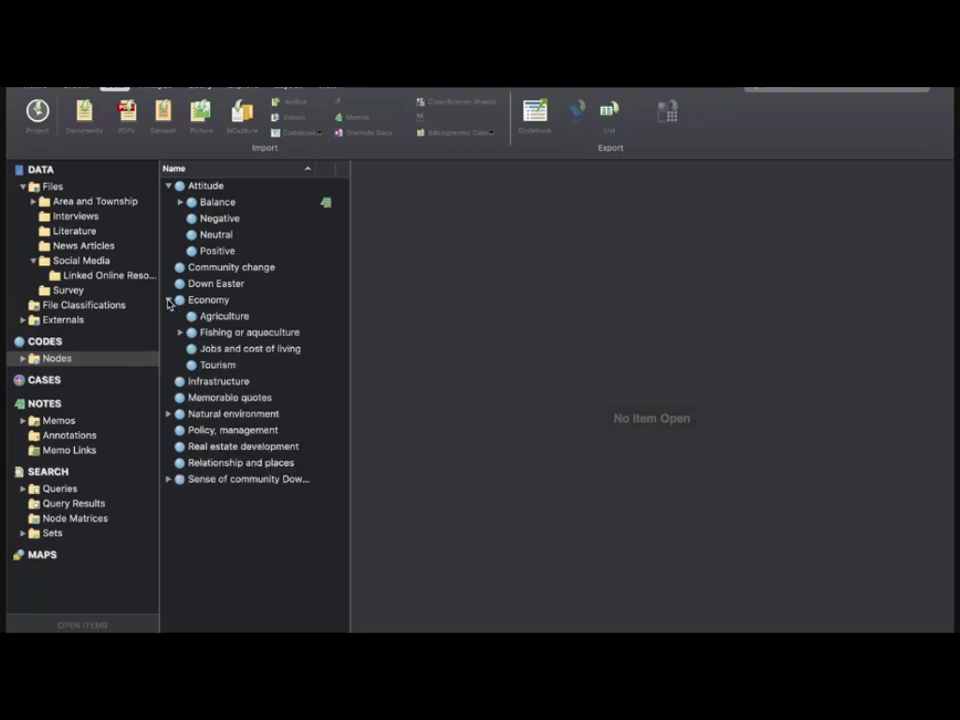
pyautogui.click(221, 318)
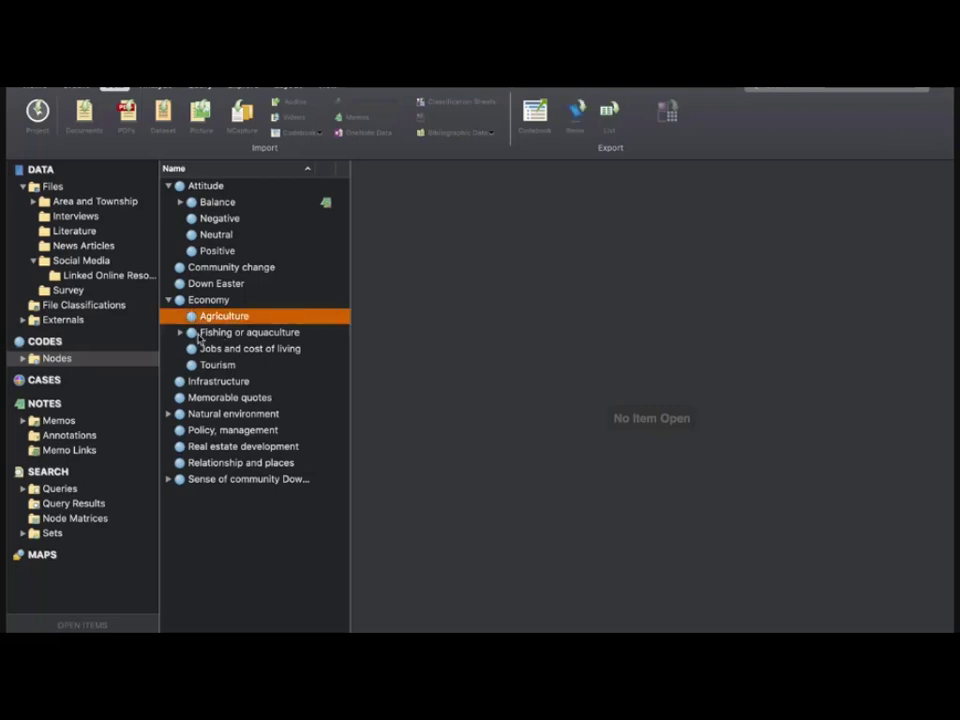
pyautogui.click(180, 332)
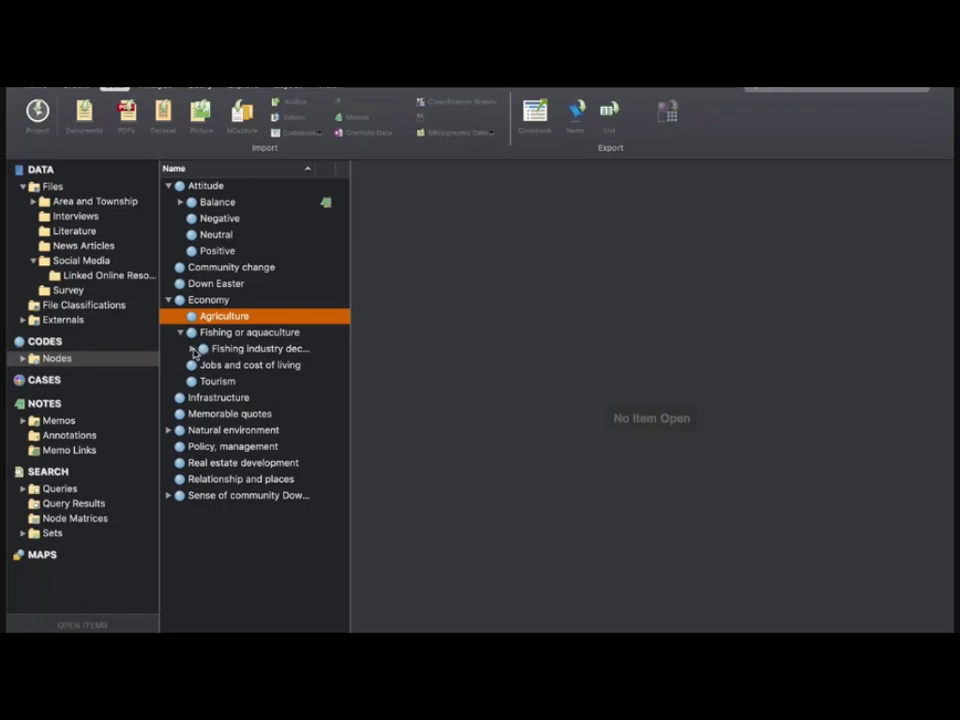
pyautogui.click(193, 349)
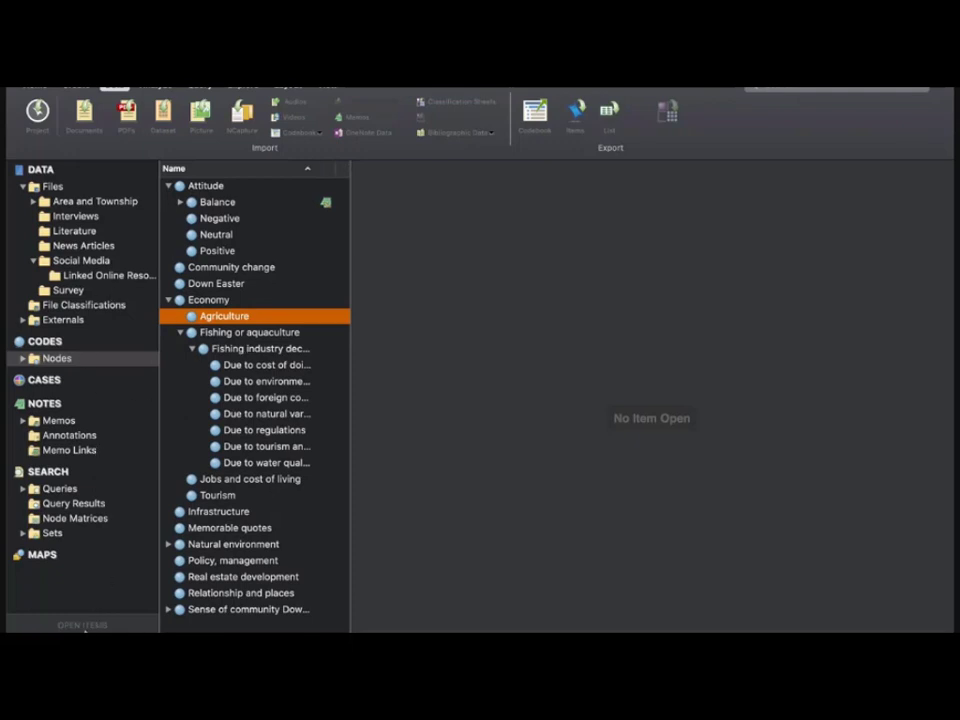
# Select the Nodes folder and reveal the folders in the Cases section.
pyautogui.click(57, 358)
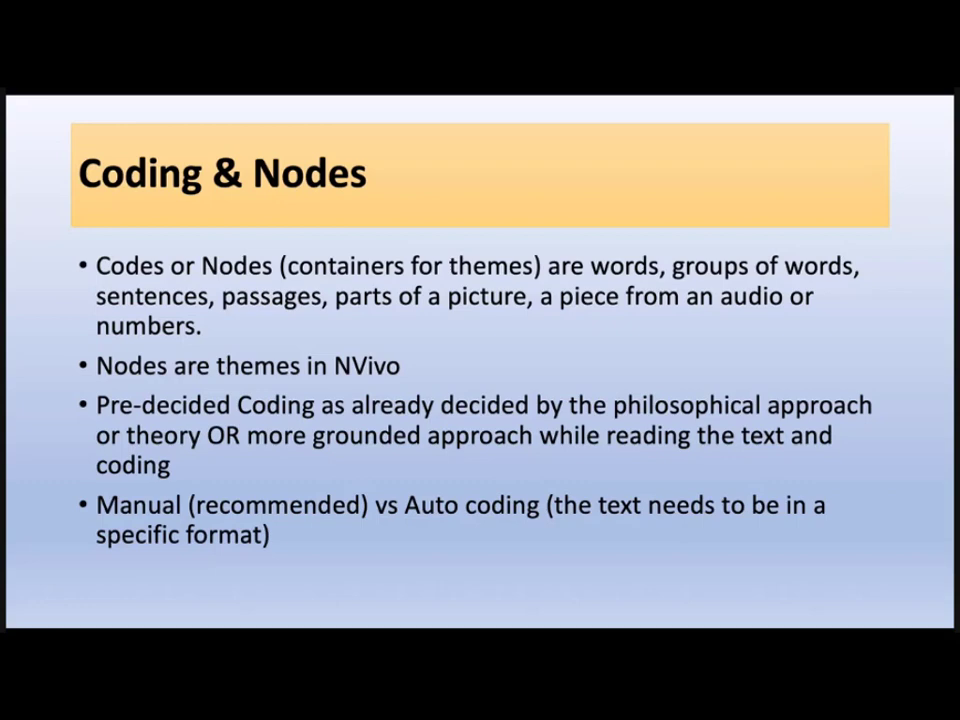
pyautogui.press('Right')
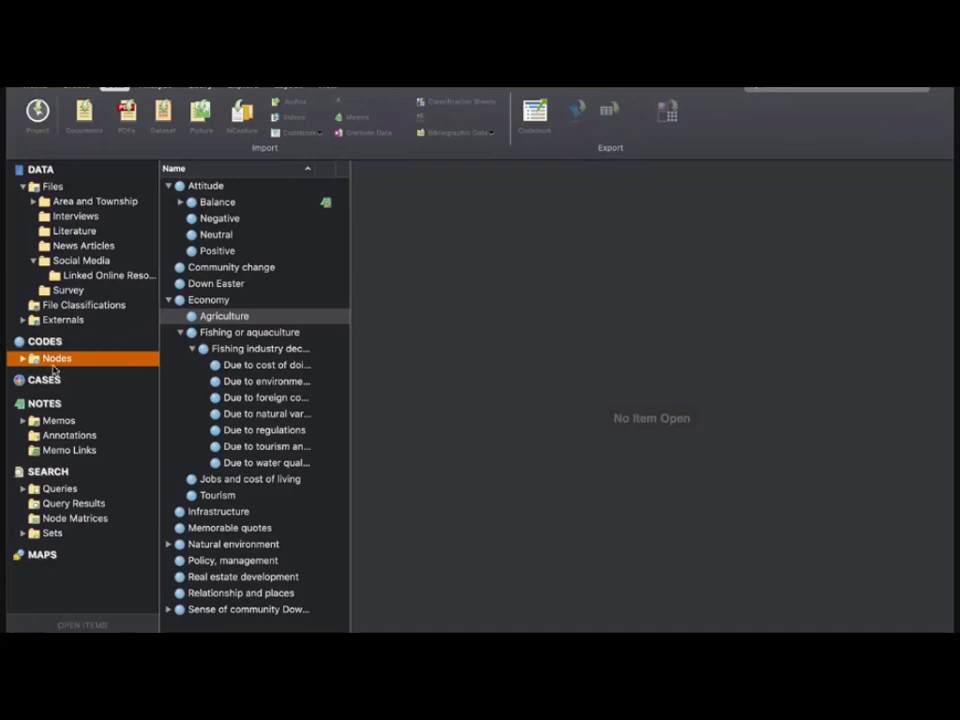
pyautogui.click(141, 381)
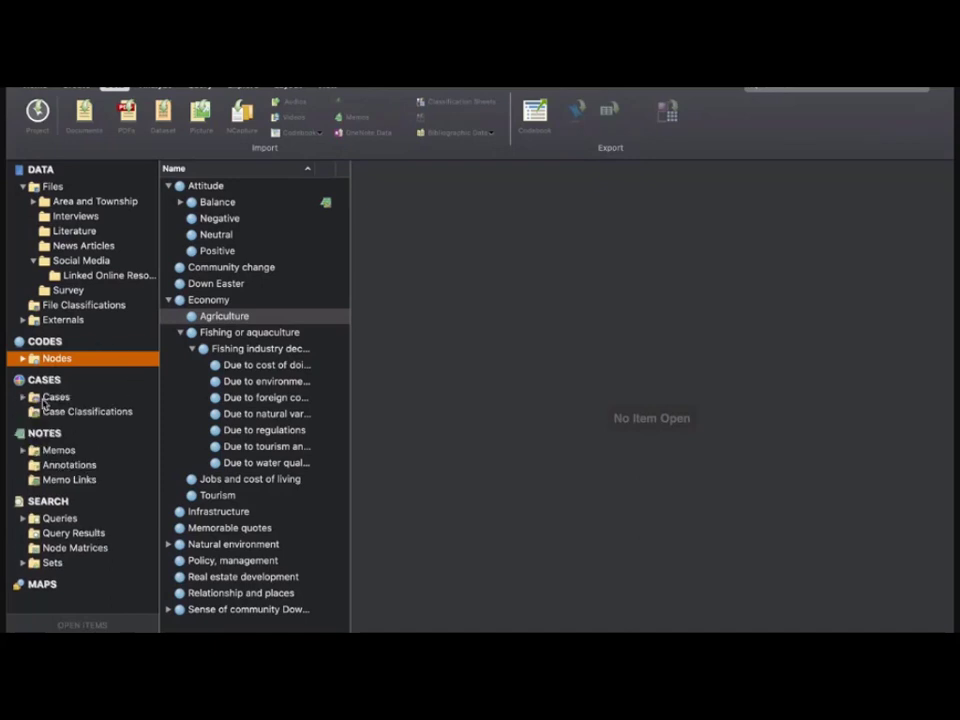
# Look through the Cases and Case Classifications folders, view the case groups in People, and collapse the Cases folder.
pyautogui.click(48, 397)
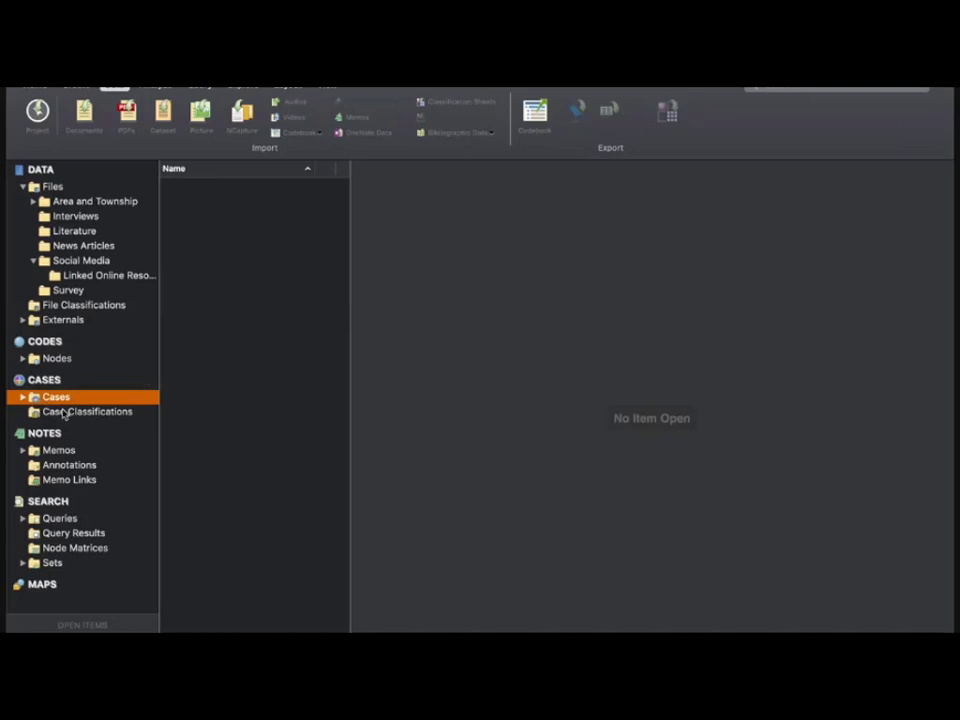
pyautogui.click(63, 412)
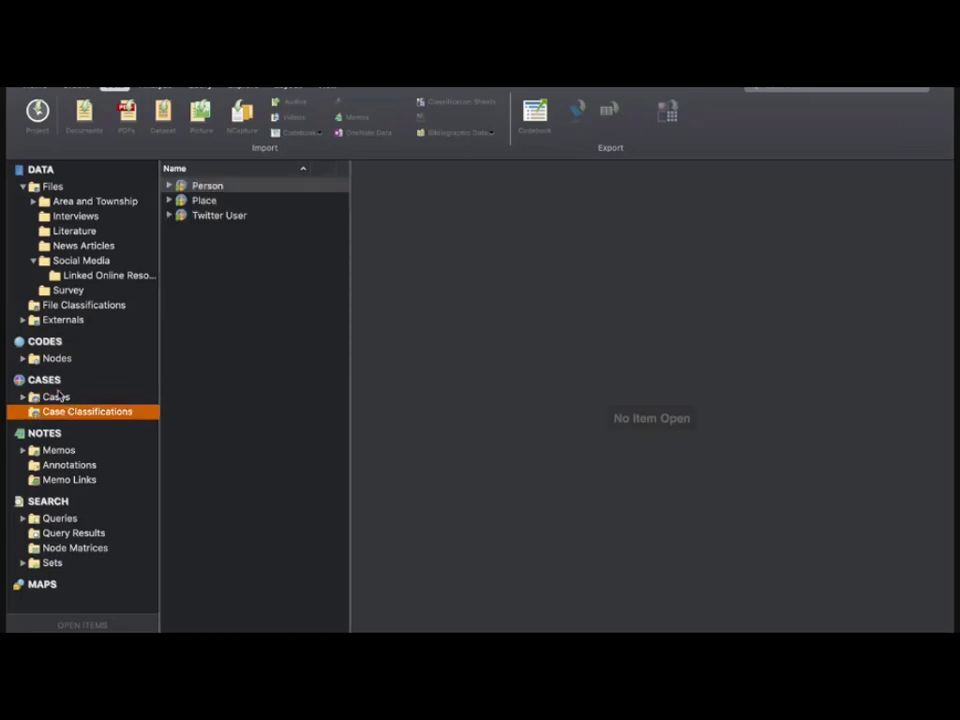
pyautogui.click(66, 399)
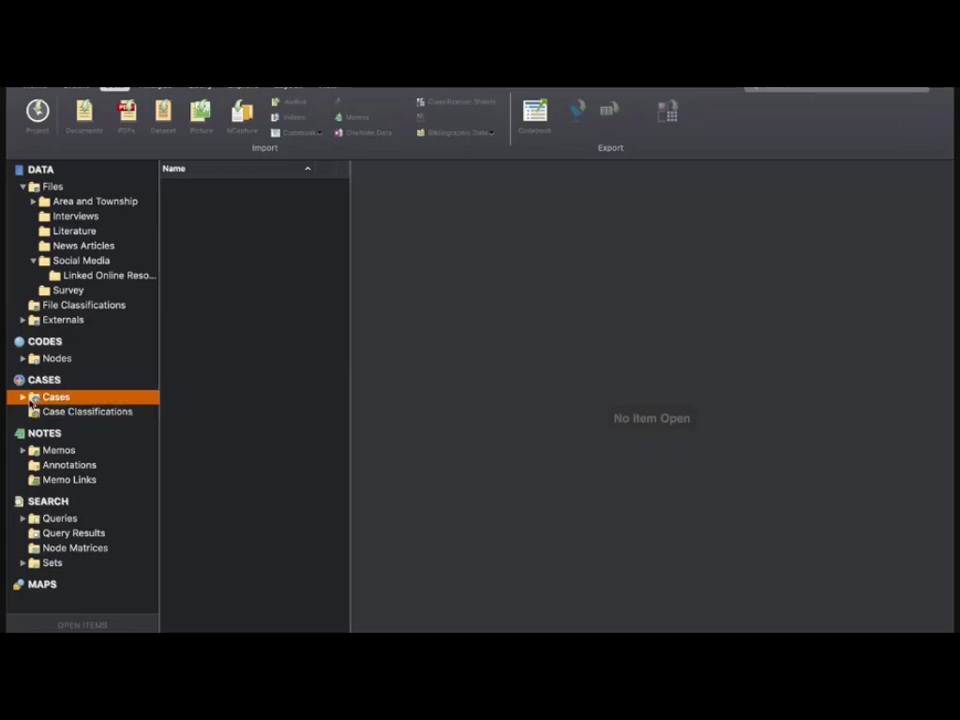
pyautogui.click(23, 399)
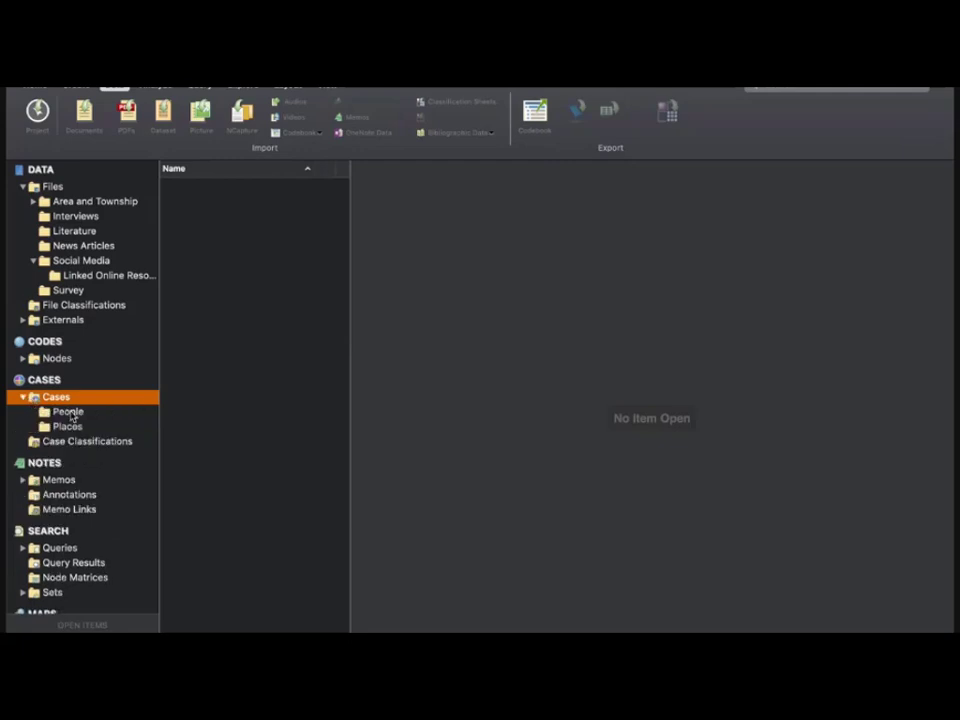
pyautogui.click(70, 414)
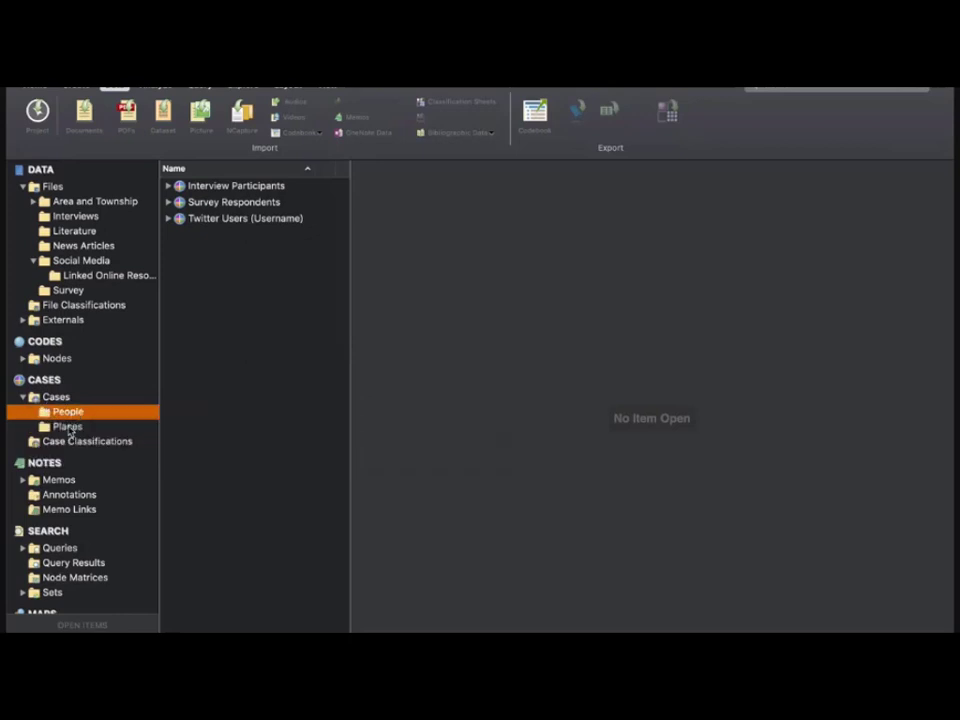
pyautogui.click(24, 398)
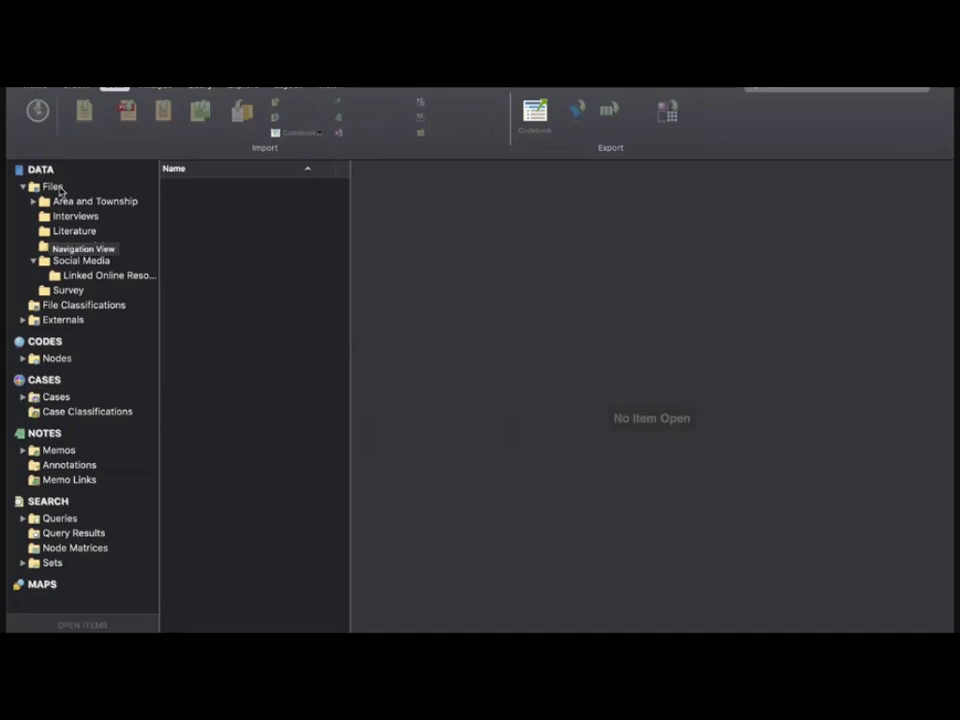
# Open the museum director's transcript from the Interviews folder at the Q.1 Connection to Down East section.
pyautogui.click(82, 217)
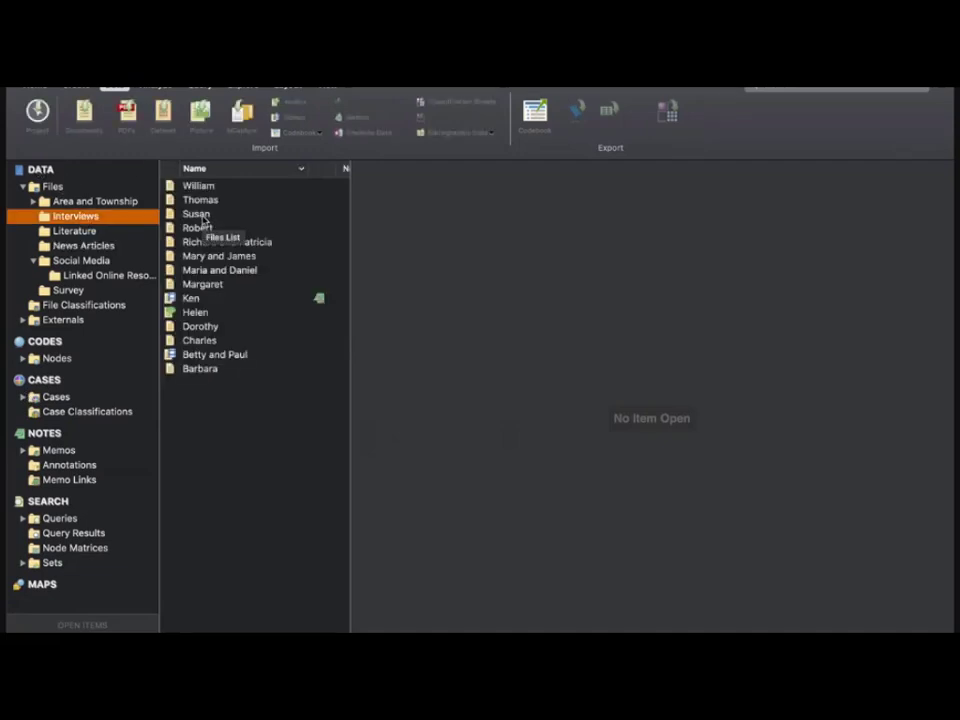
pyautogui.doubleClick(200, 215)
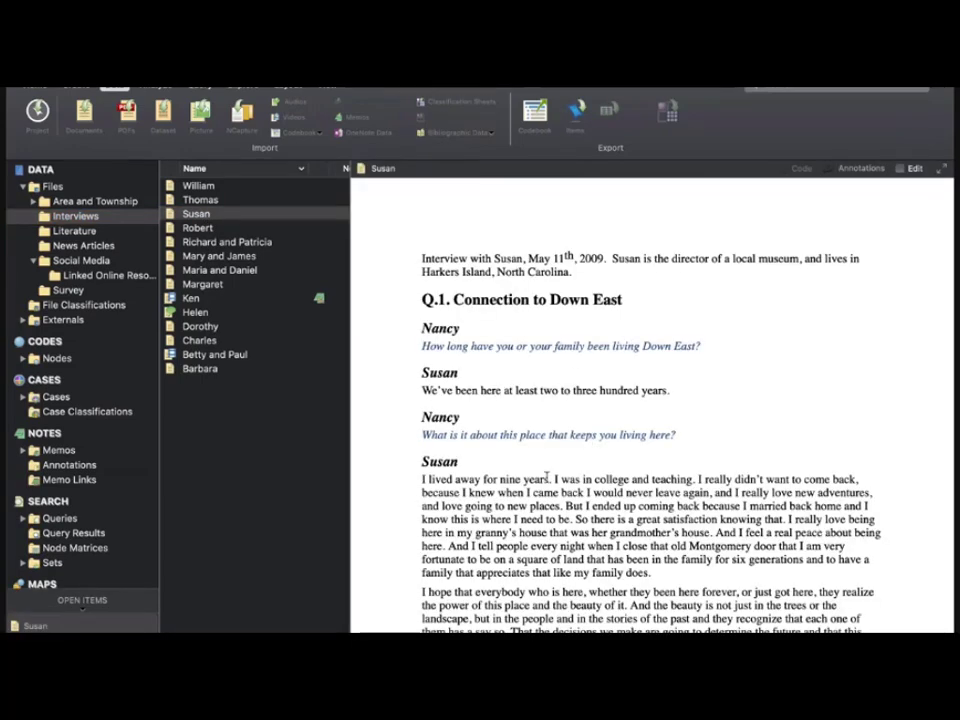
pyautogui.scroll(-2, 547, 478)
pyautogui.scroll(-1, 547, 478)
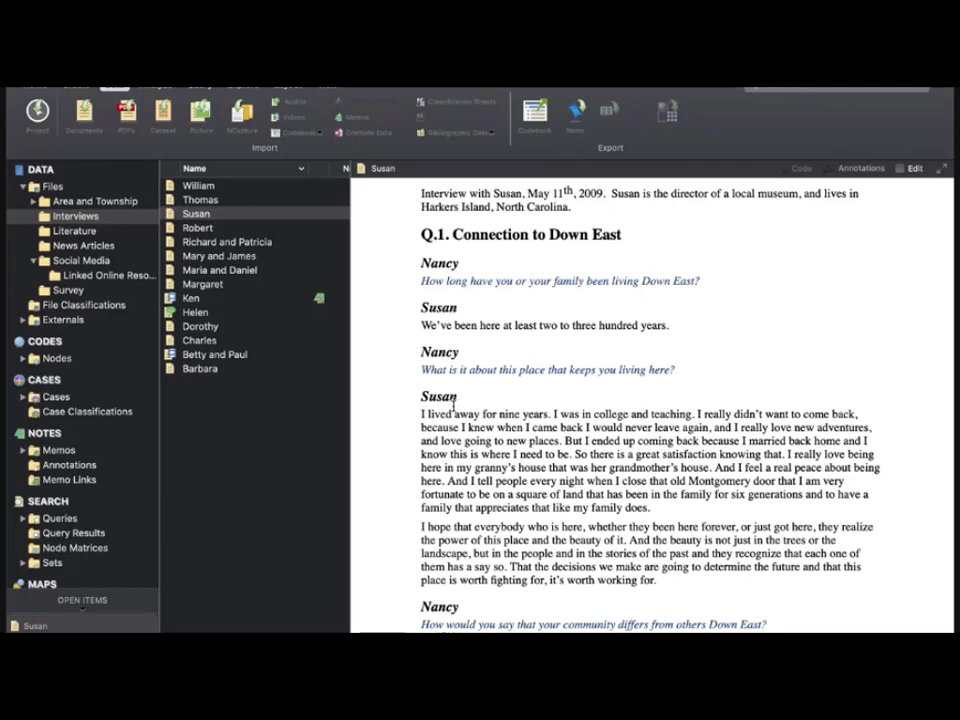
# Select the director's full two-paragraph answer about what keeps her living here and start coding it at a new case.
pyautogui.moveTo(423, 397); pyautogui.dragTo(644, 567)
pyautogui.click(669, 570)
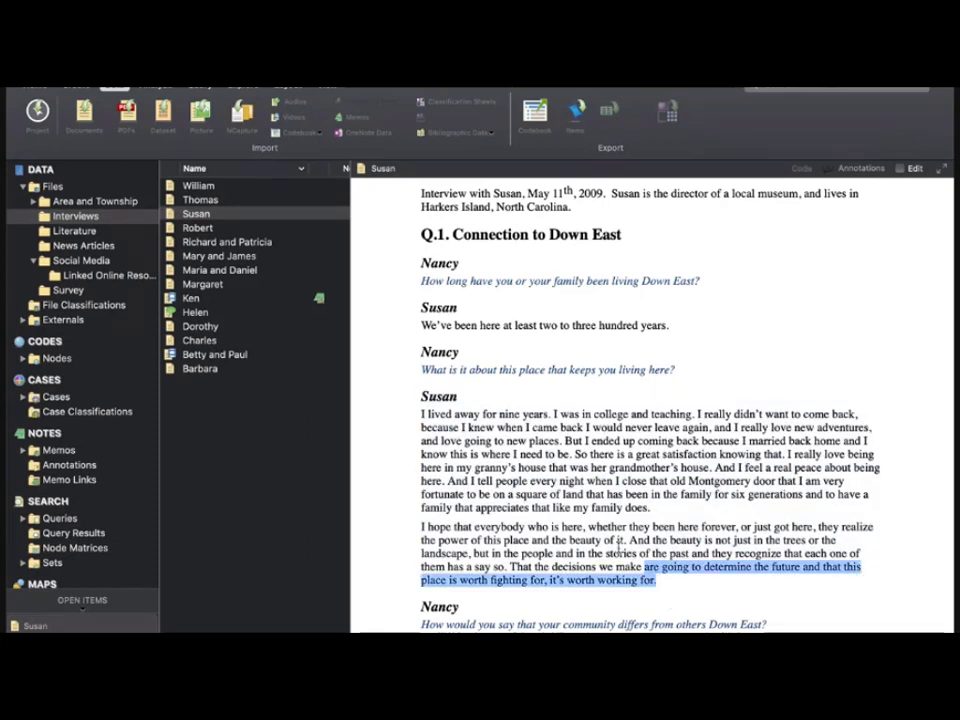
pyautogui.keyDown('shift'); pyautogui.click(422, 396); pyautogui.keyUp('shift')
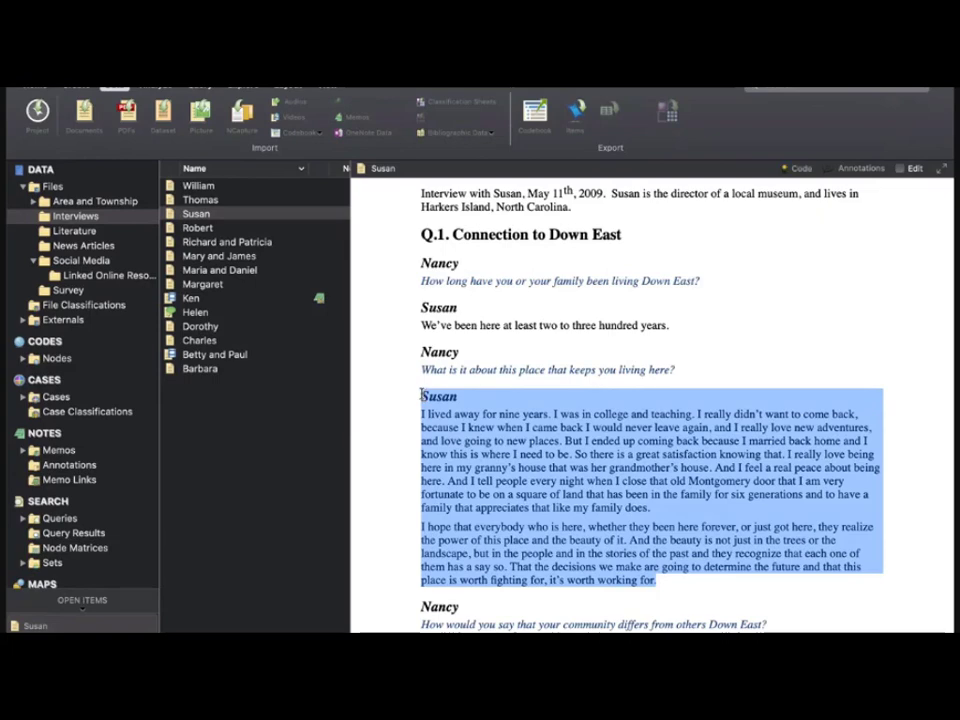
pyautogui.rightClick(501, 460)
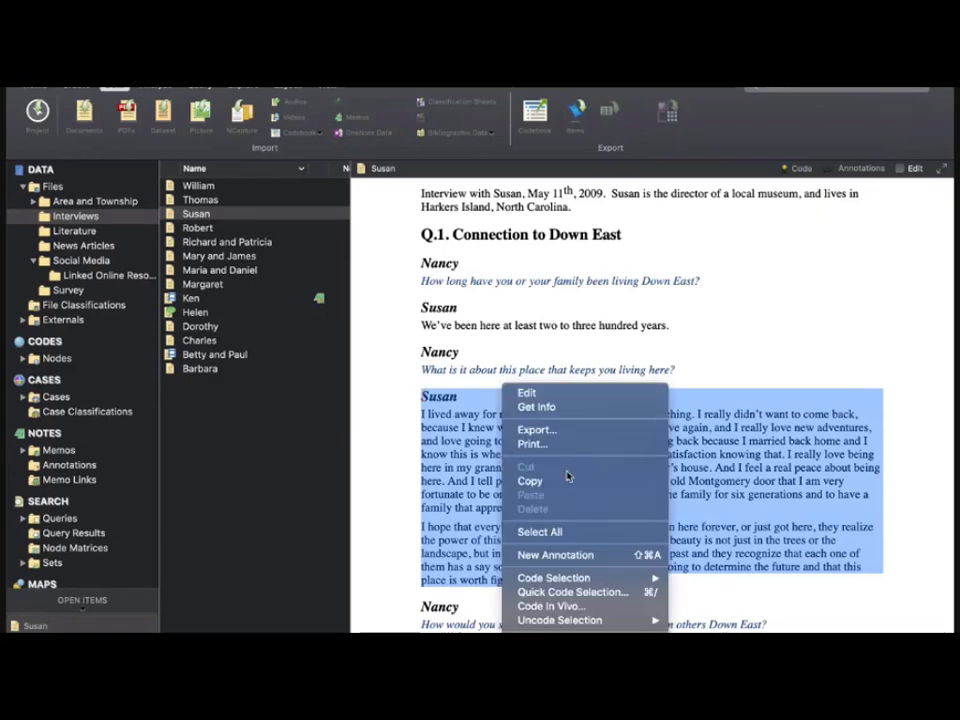
pyautogui.moveTo(589, 578)
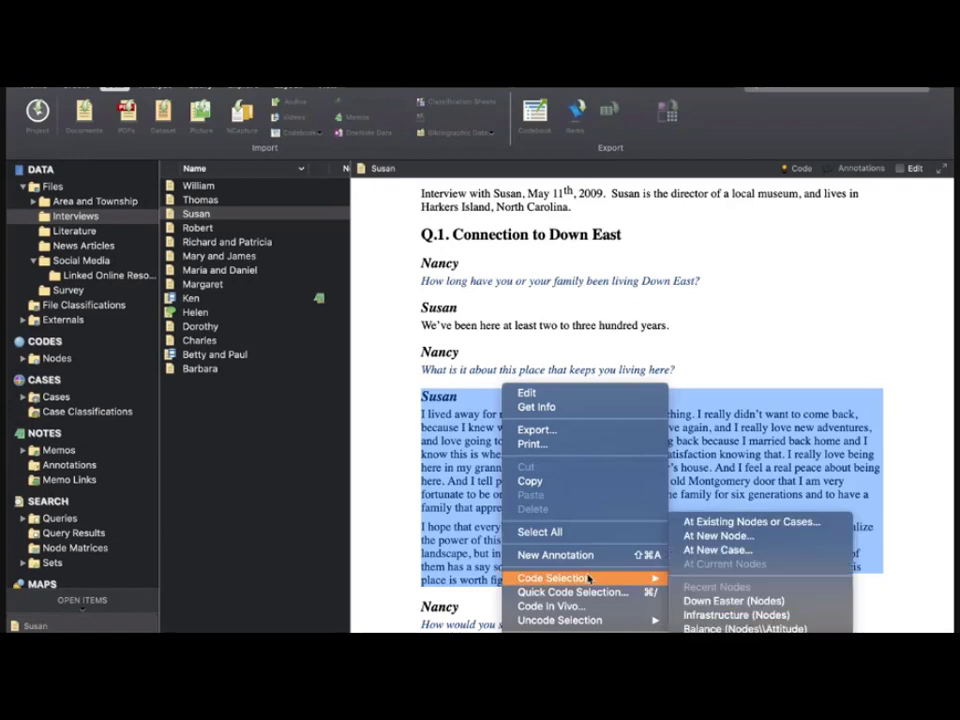
pyautogui.click(714, 551)
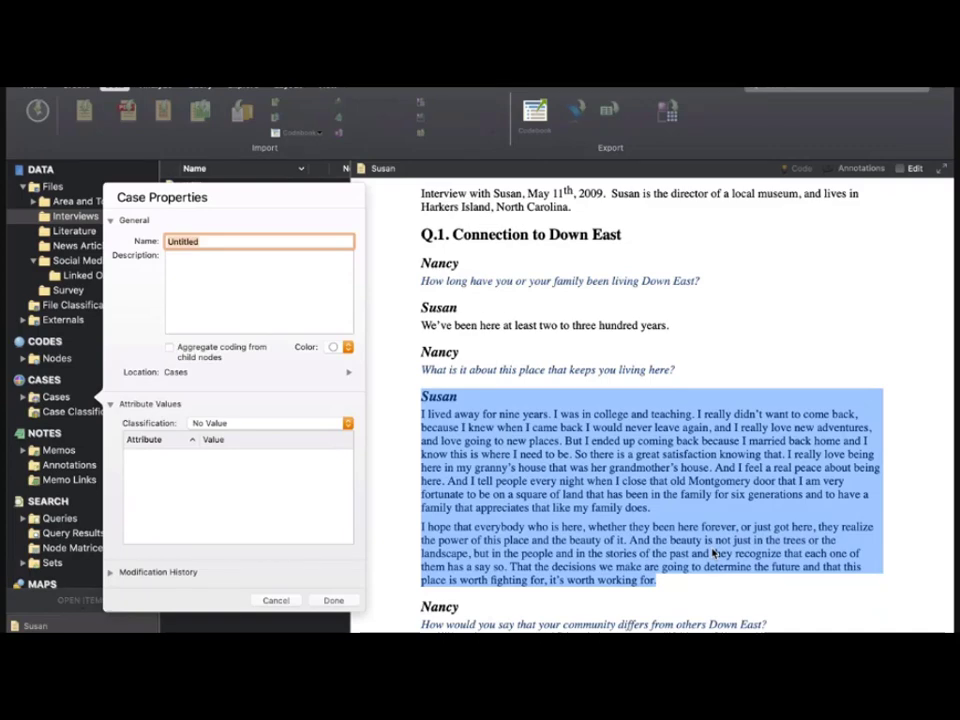
# Name the new case Living and assign it the Person classification.
pyautogui.write('Person')
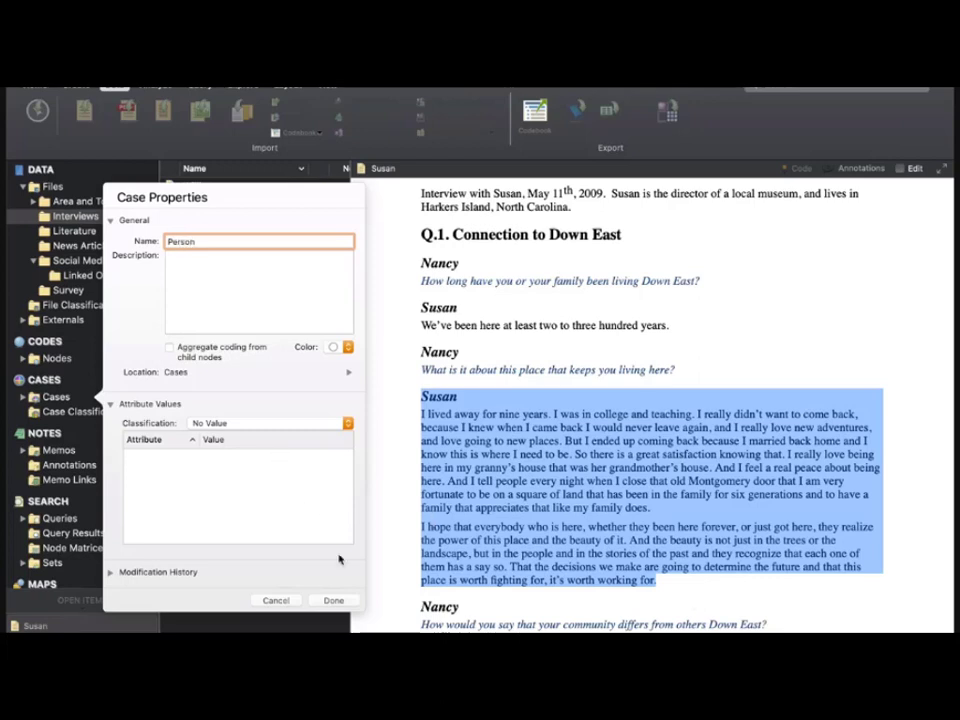
pyautogui.click(347, 427)
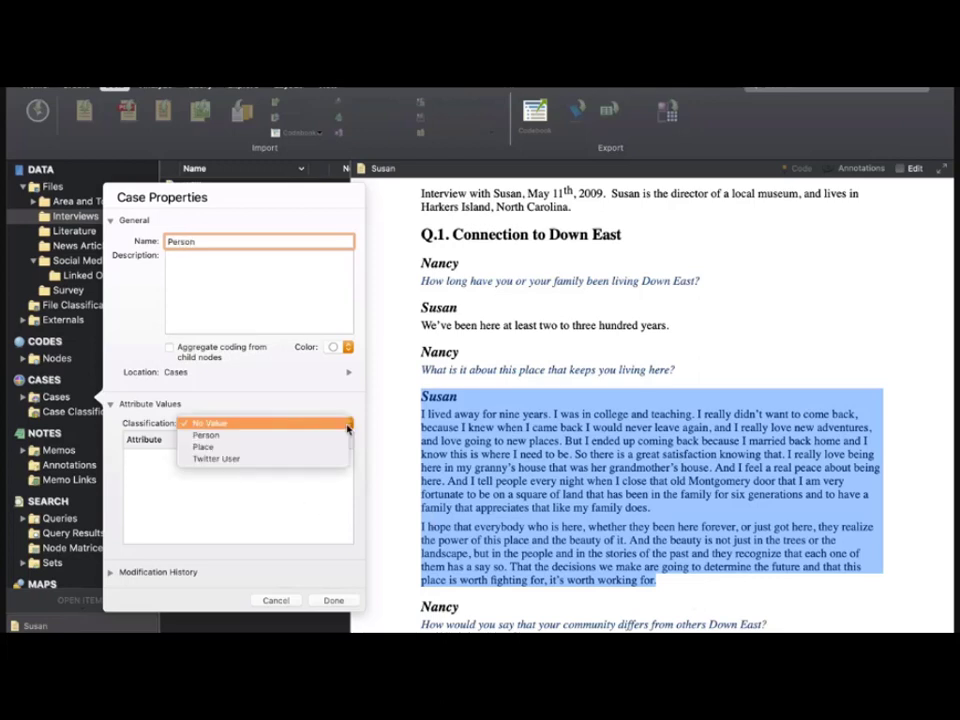
pyautogui.click(247, 438)
pyautogui.press('BackSpace')
pyautogui.press('BackSpace')
pyautogui.press('BackSpace')
pyautogui.press('BackSpace')
pyautogui.press('BackSpace')
pyautogui.press('BackSpace')
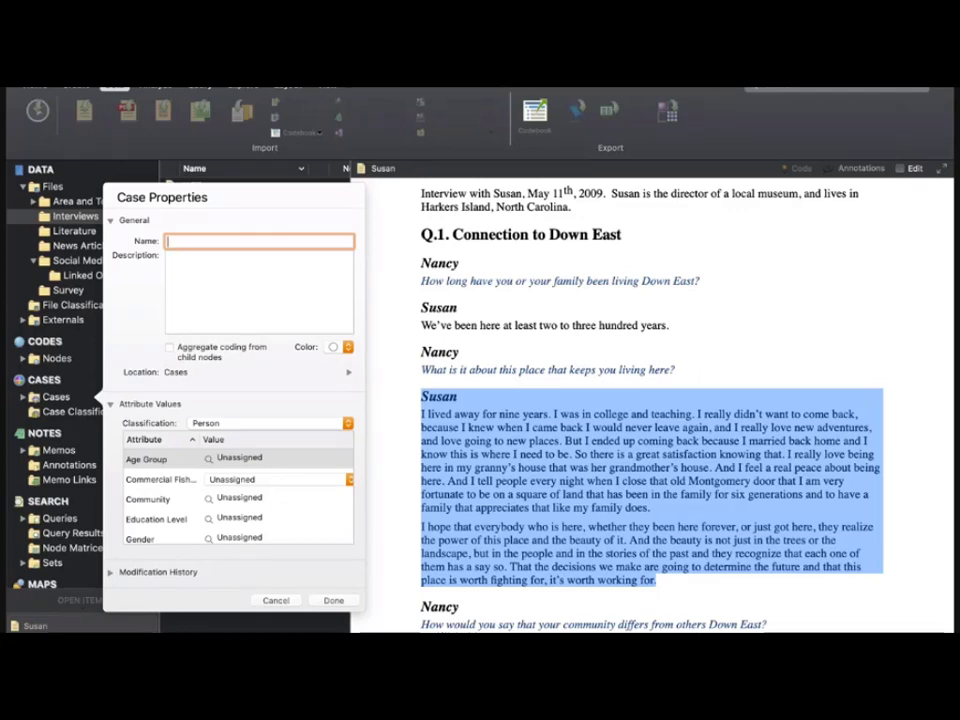
pyautogui.write('Living')
# Set the case's commercial fishing attribute to Not Applicable and its Community attribute to yes.
pyautogui.click(266, 480)
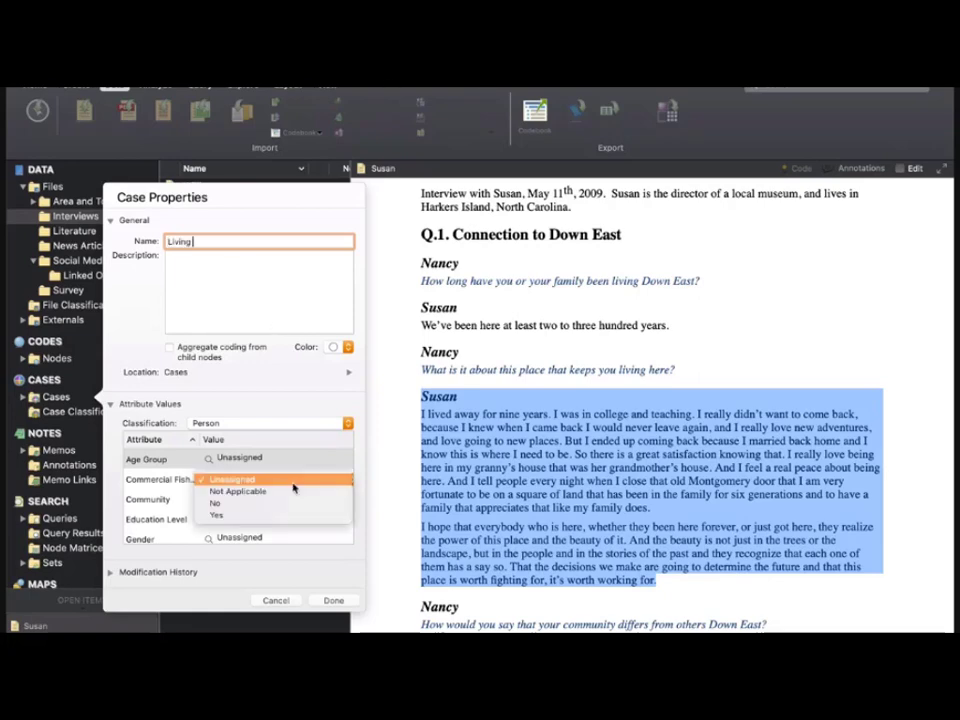
pyautogui.click(268, 494)
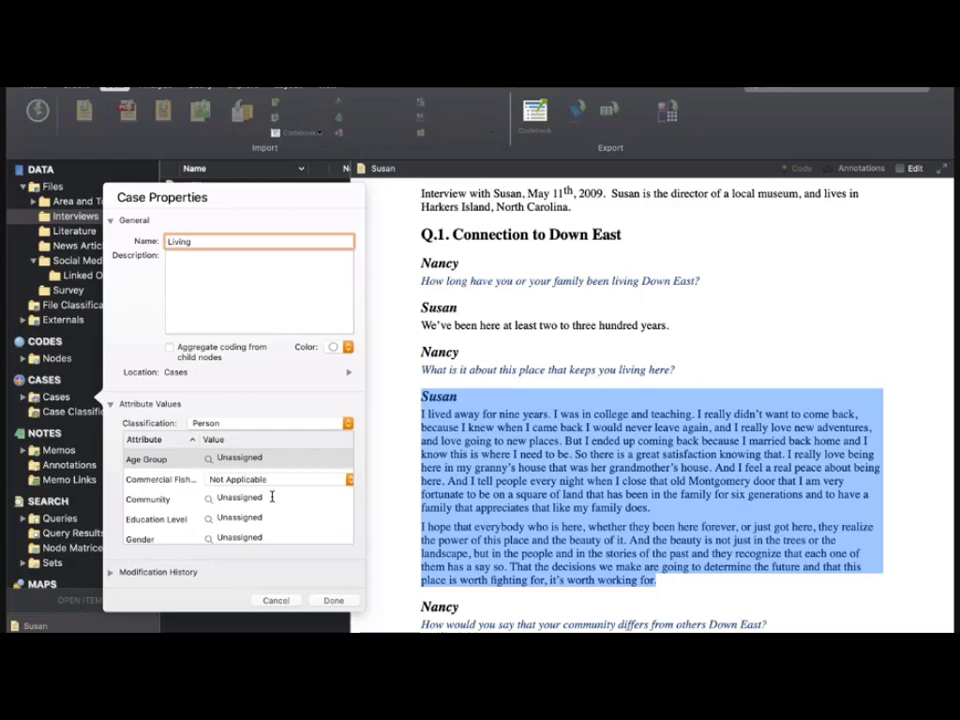
pyautogui.click(264, 497)
pyautogui.click(268, 497)
pyautogui.press('BackSpace')
pyautogui.press('BackSpace')
pyautogui.press('BackSpace')
pyautogui.press('BackSpace')
pyautogui.press('BackSpace')
pyautogui.press('BackSpace')
pyautogui.press('BackSpace')
pyautogui.press('BackSpace')
pyautogui.press('BackSpace')
pyautogui.press('BackSpace')
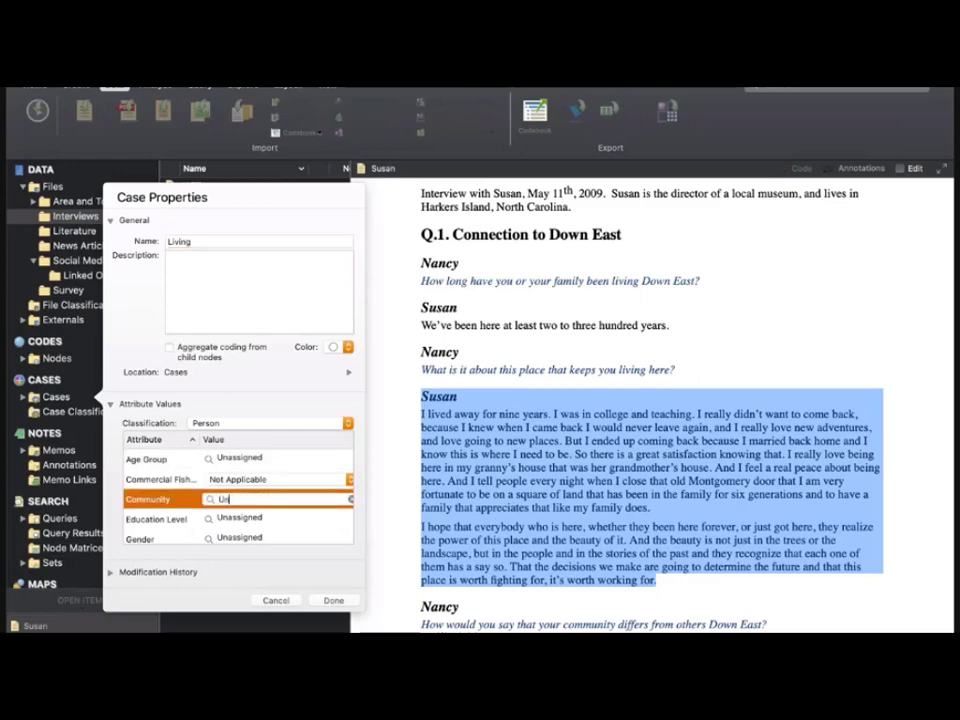
pyautogui.write('yes')
# Review the remaining Person attributes and available classifications, keep Person, and save the new case.
pyautogui.click(261, 519)
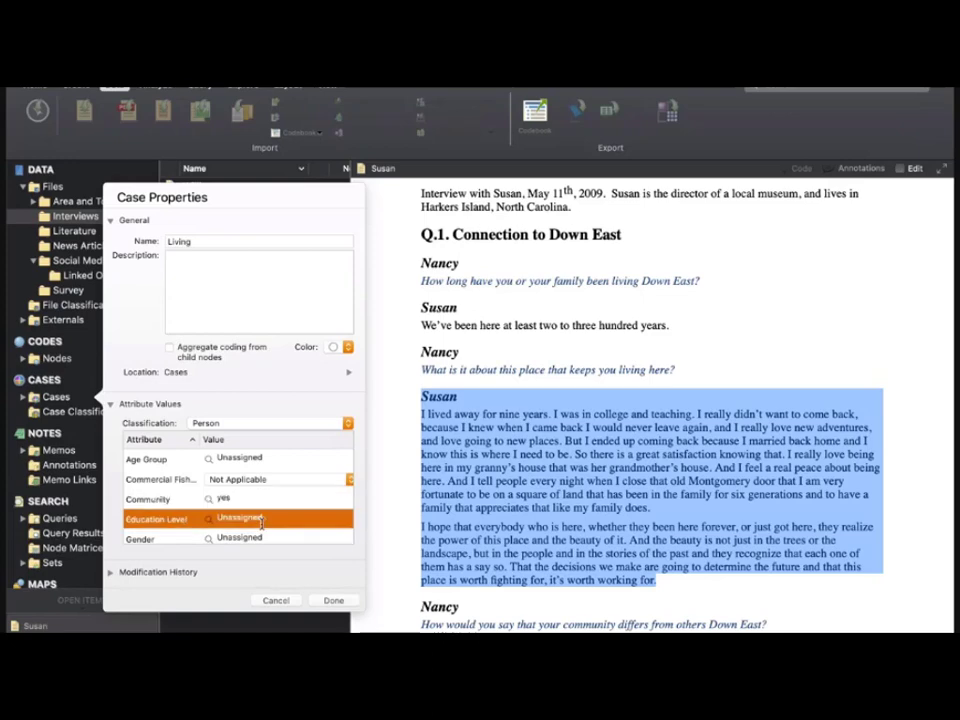
pyautogui.scroll(-2, 274, 490)
pyautogui.scroll(-3, 258, 499)
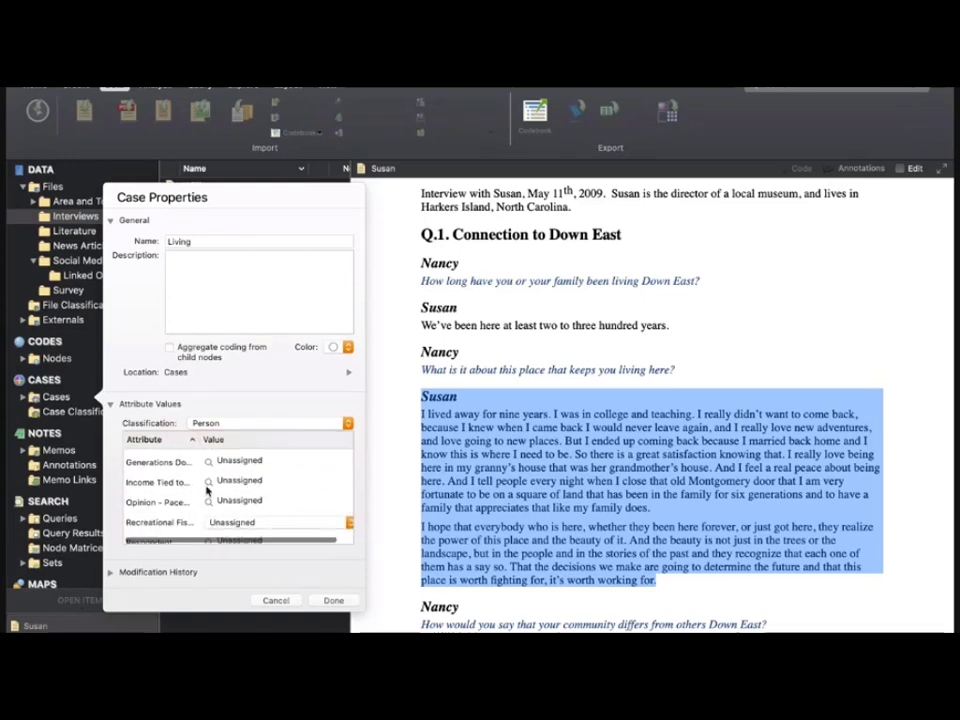
pyautogui.scroll(-2, 274, 497)
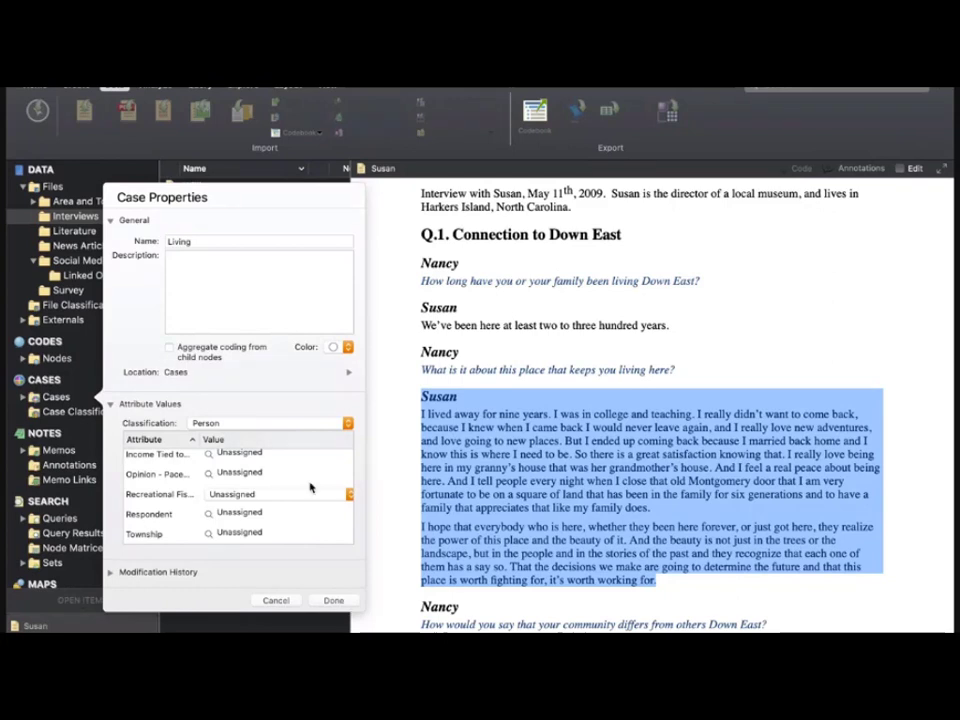
pyautogui.click(348, 425)
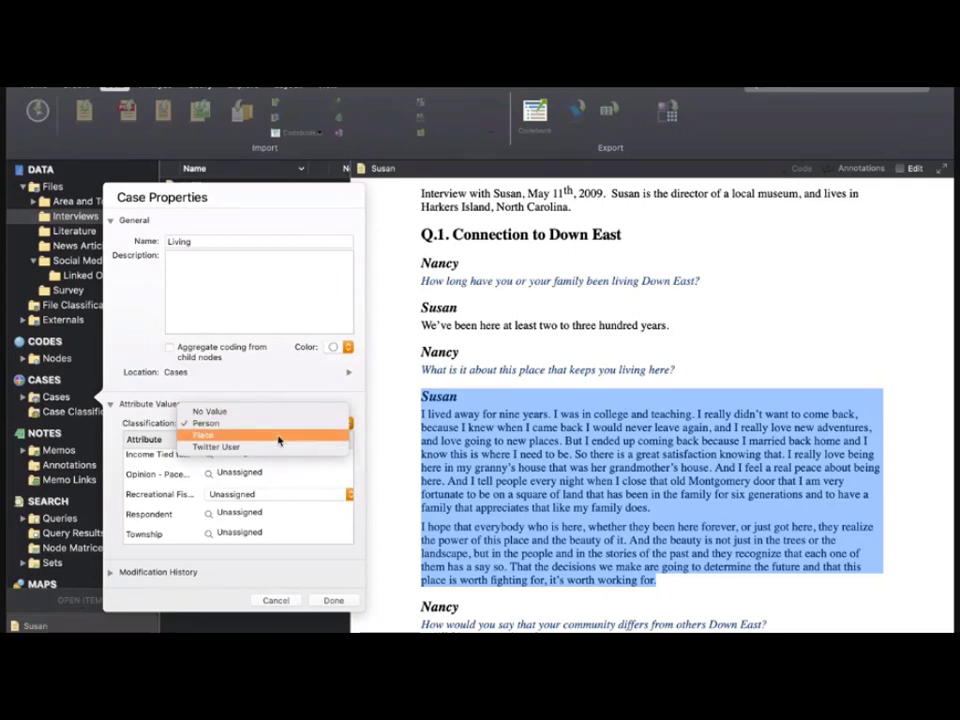
pyautogui.click(336, 602)
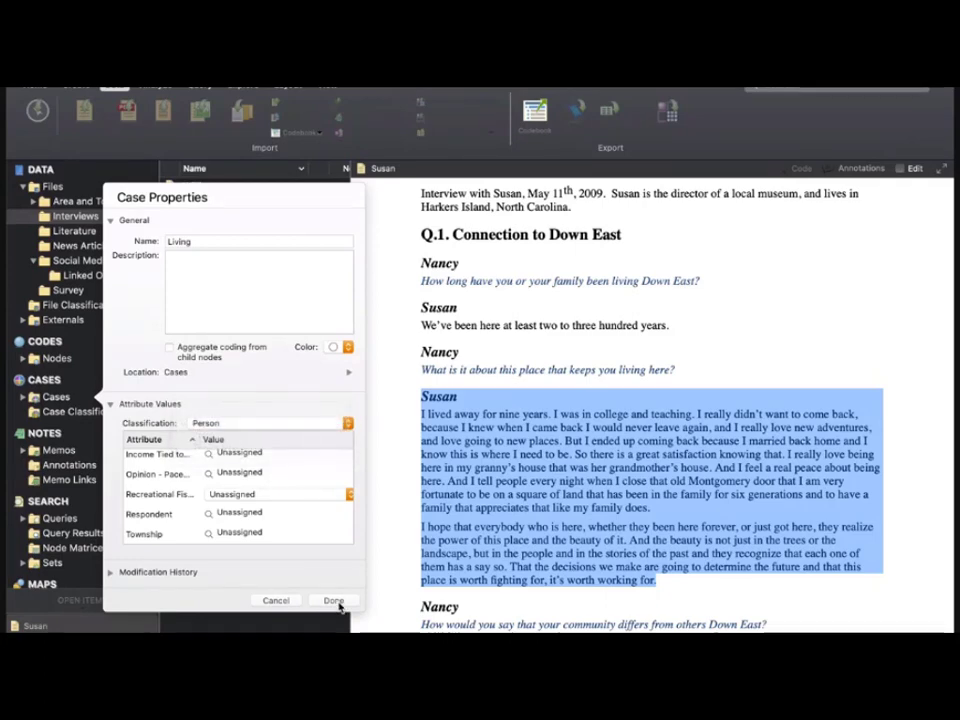
pyautogui.click(338, 604)
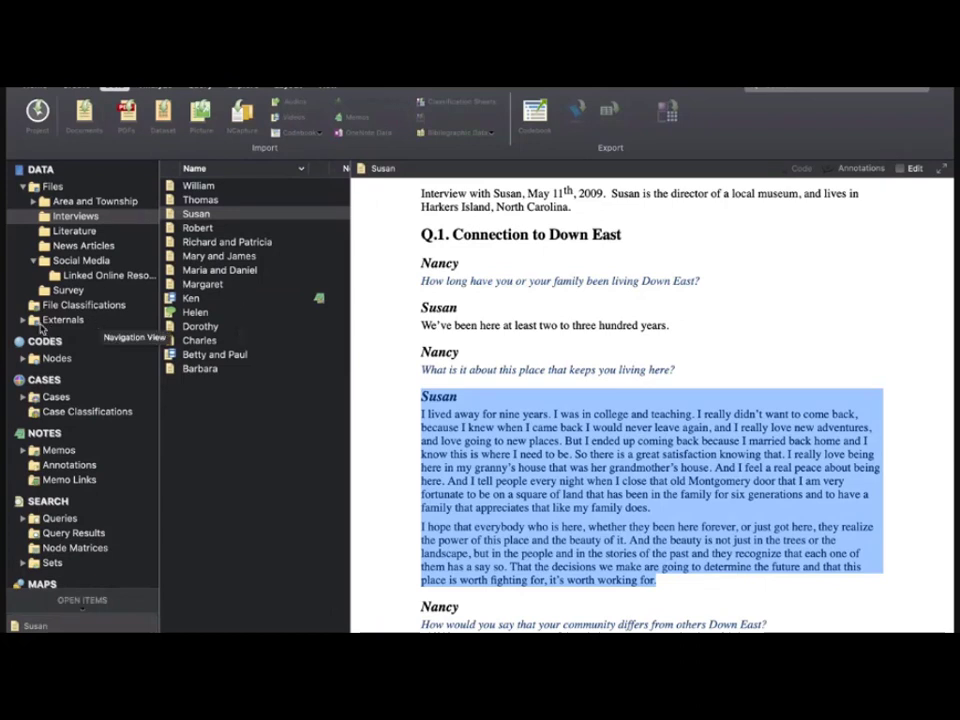
# Find the new Living case under the Person case classification and select the interviewed director's case.
pyautogui.click(62, 413)
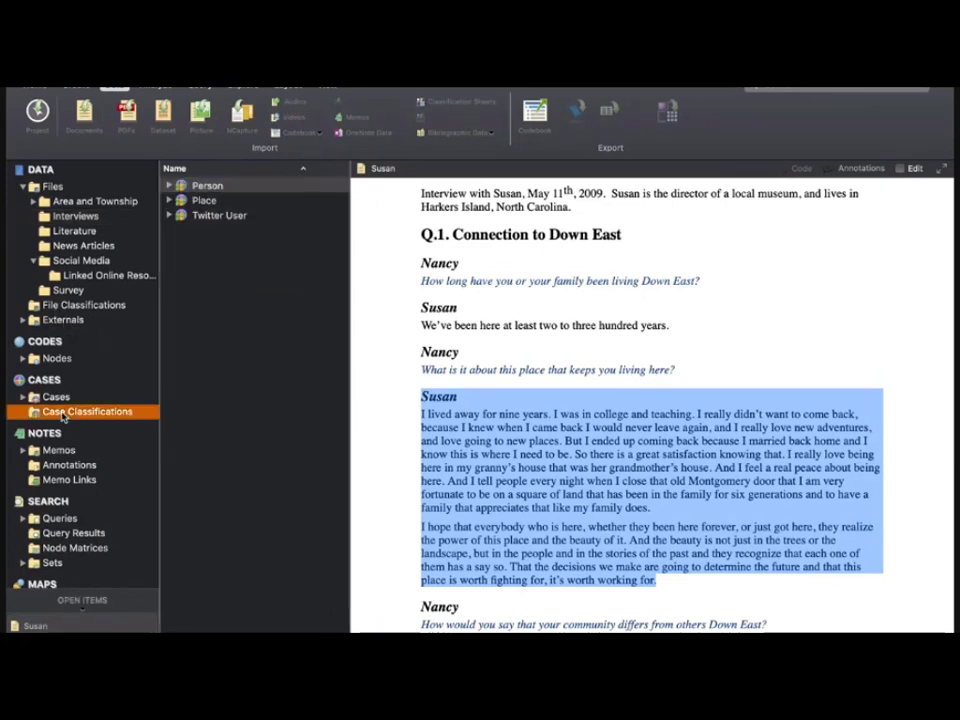
pyautogui.click(170, 186)
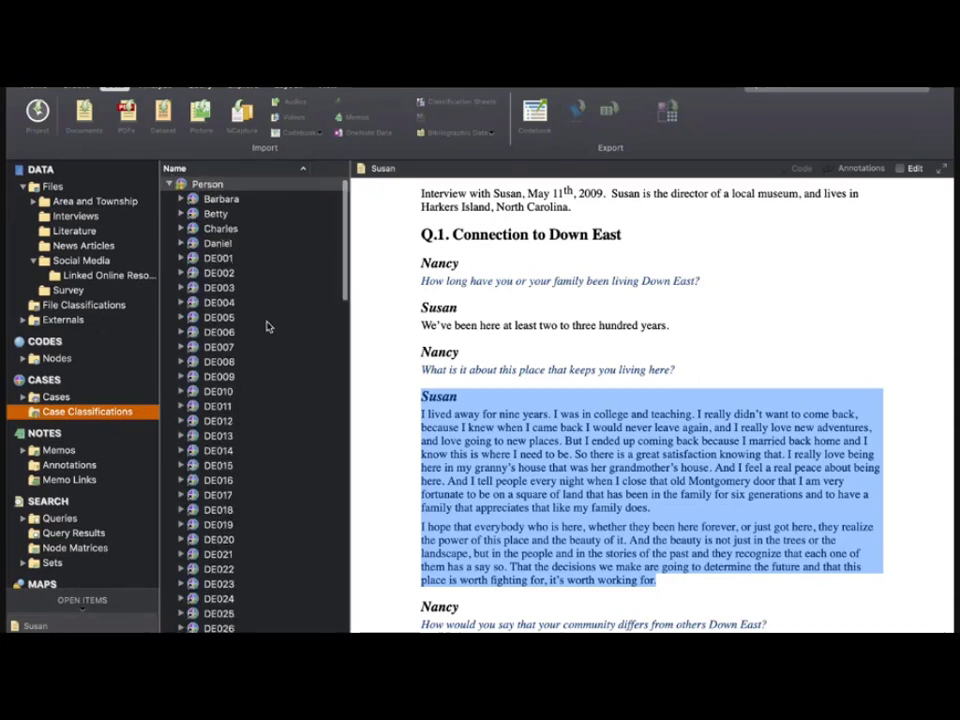
pyautogui.scroll(-5, 267, 326)
pyautogui.scroll(-10, 267, 326)
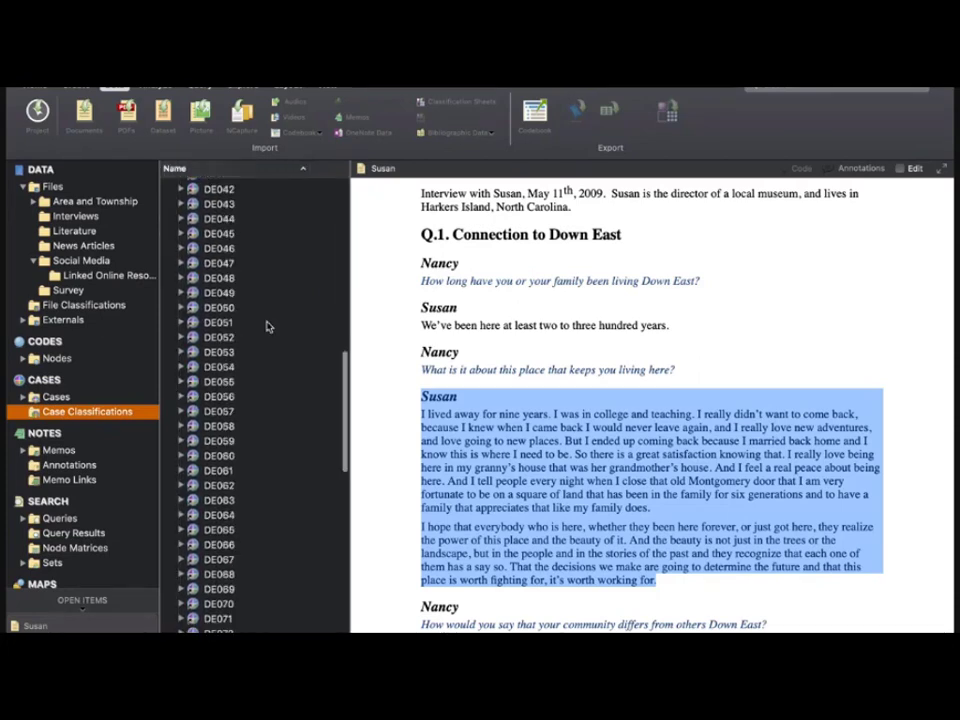
pyautogui.scroll(-10, 267, 326)
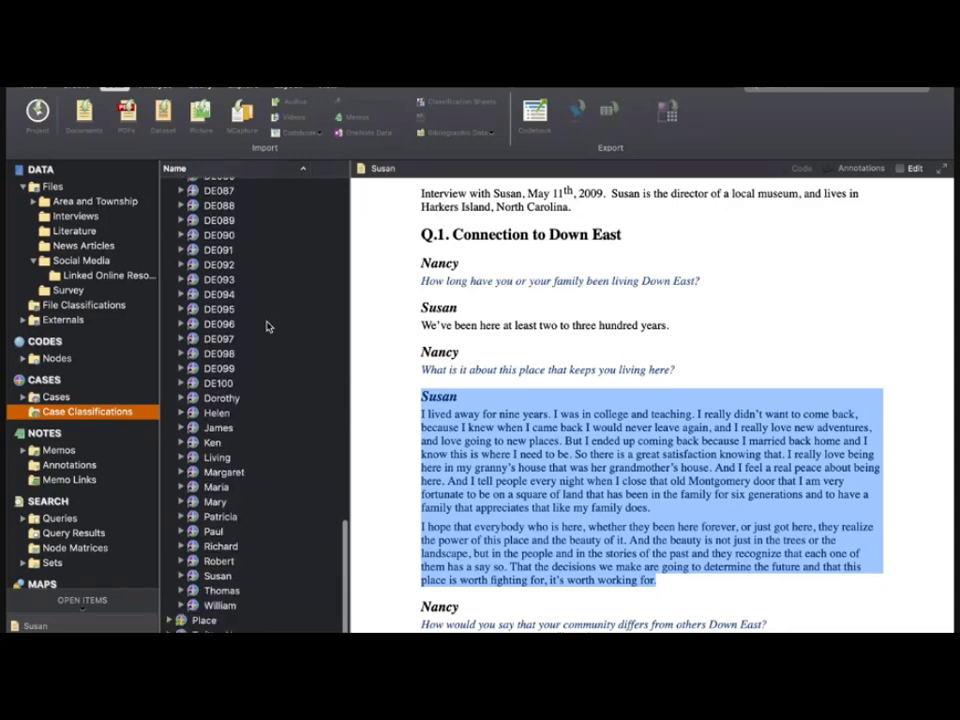
pyautogui.click(210, 577)
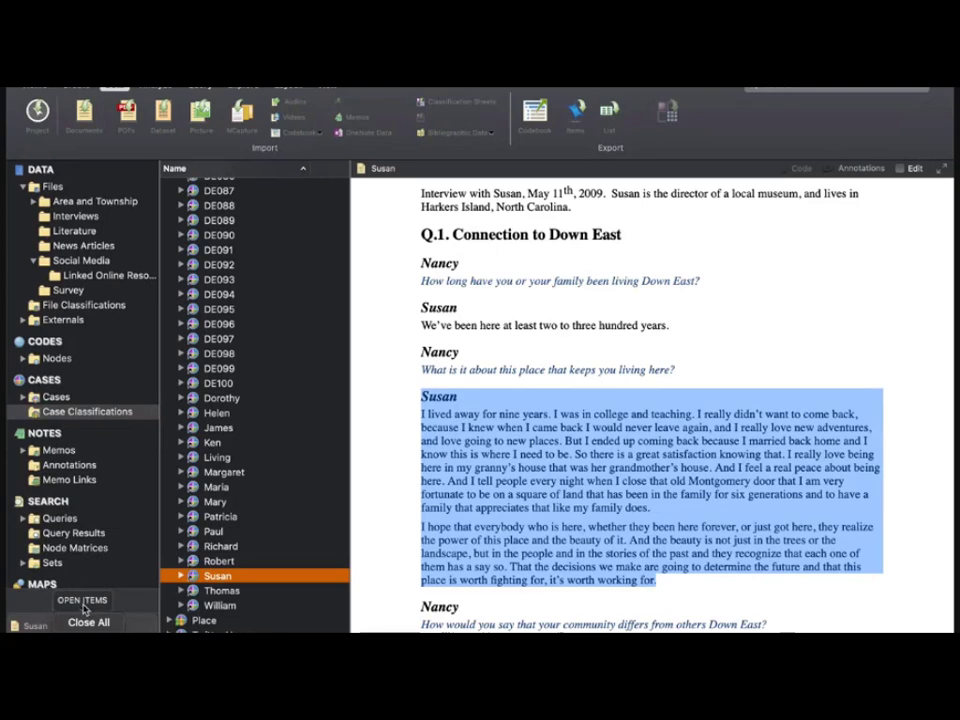
# Close all open items and collapse the Person classification's list of cases.
pyautogui.click(95, 623)
pyautogui.scroll(20, 221, 400)
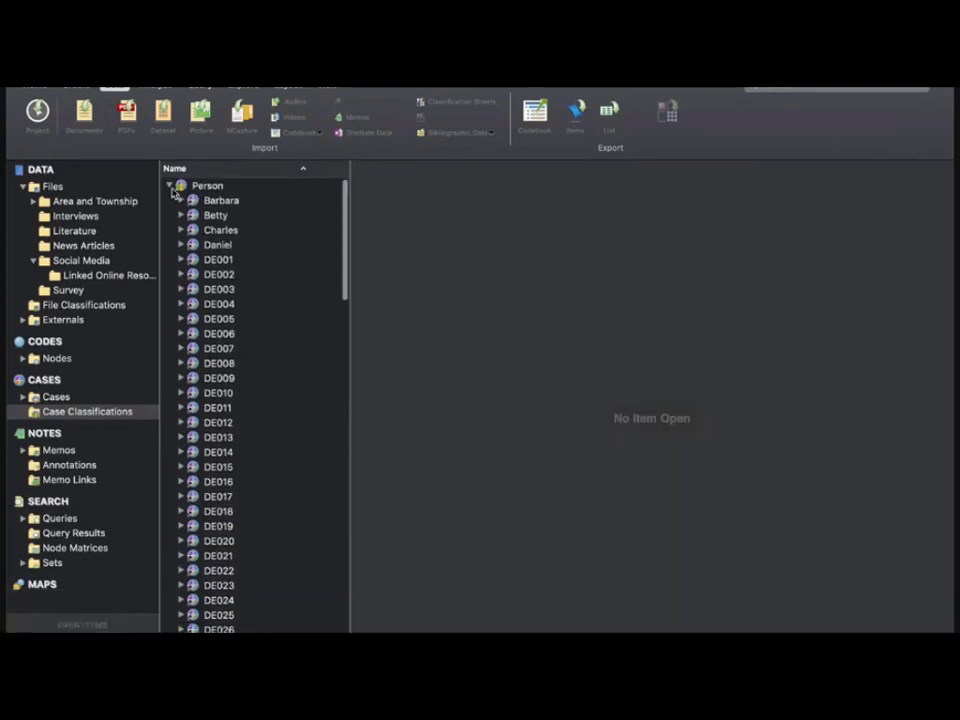
pyautogui.click(170, 187)
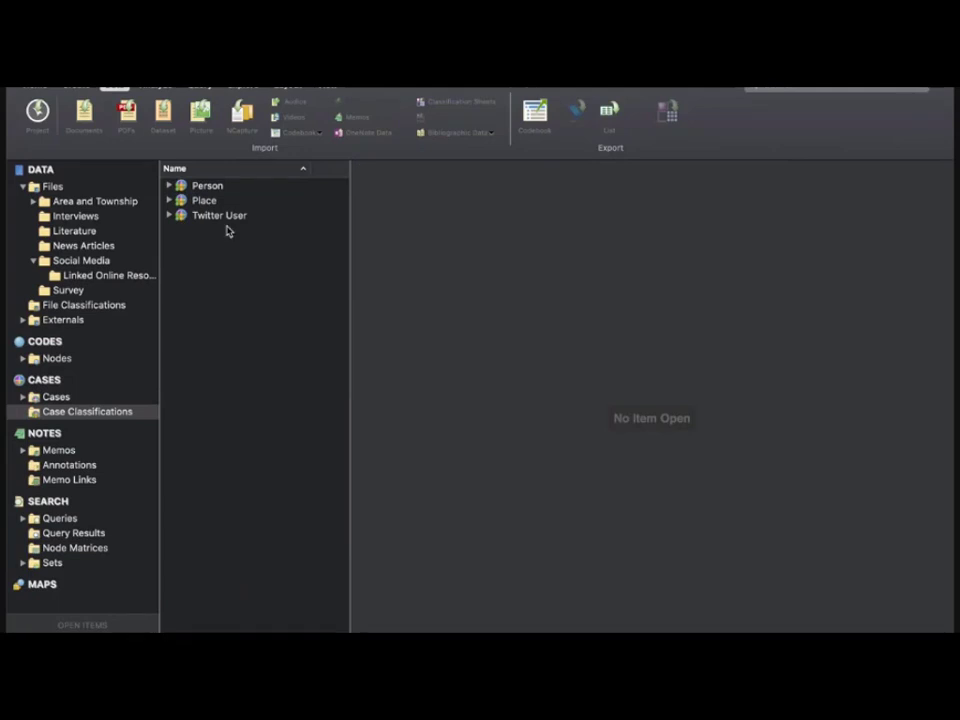
pyautogui.click(170, 187)
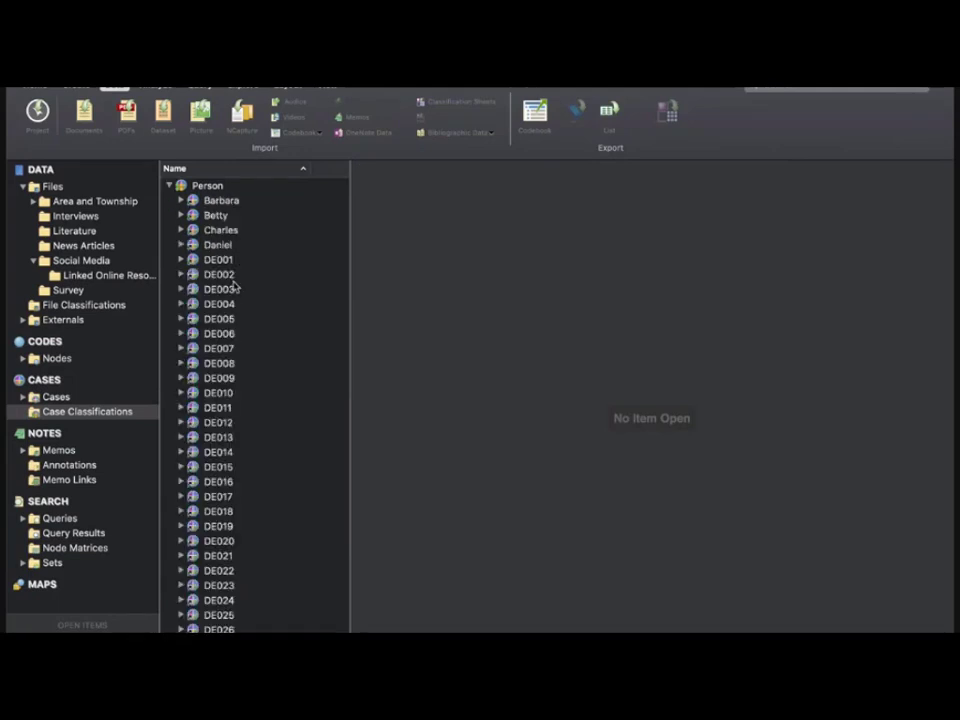
pyautogui.click(170, 187)
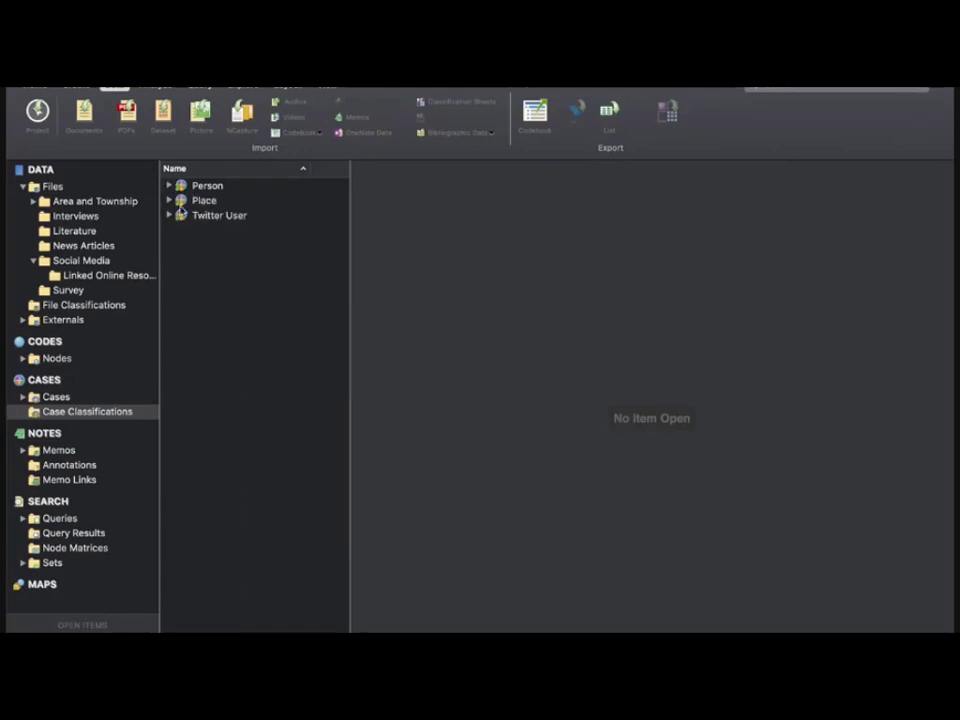
# Review the cases listed under the Place and Twitter User case classifications.
pyautogui.click(169, 200)
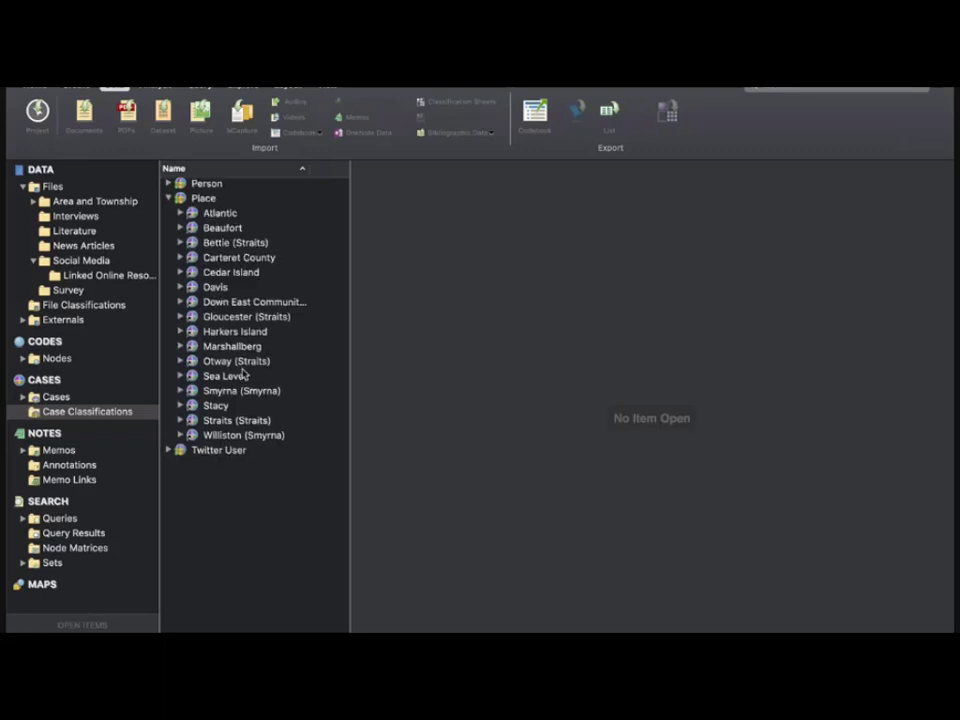
pyautogui.click(169, 200)
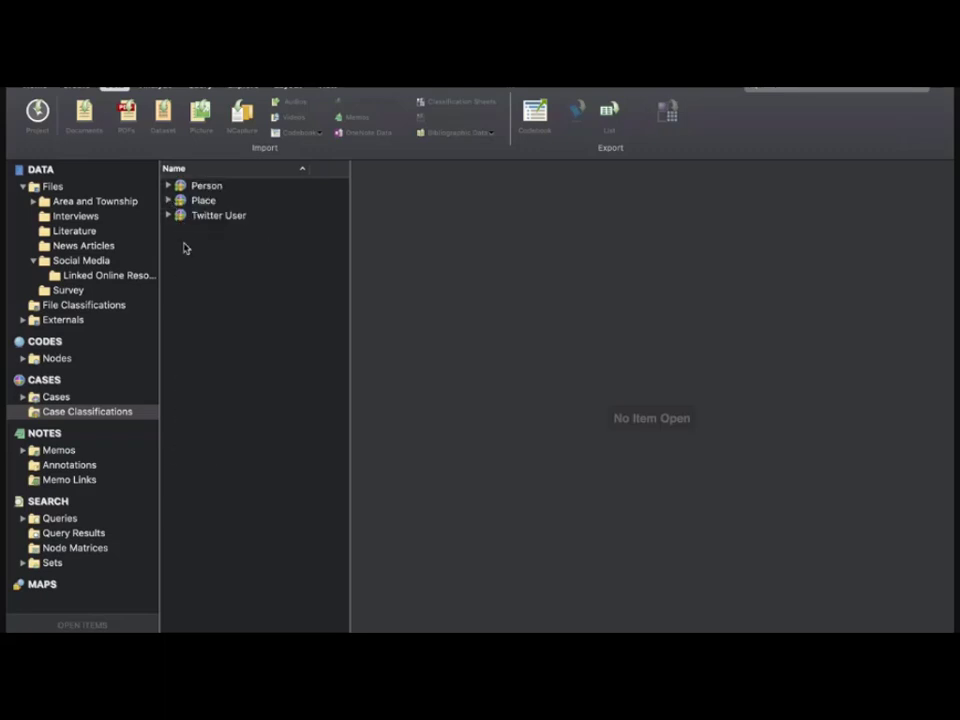
pyautogui.click(169, 216)
pyautogui.click(169, 216)
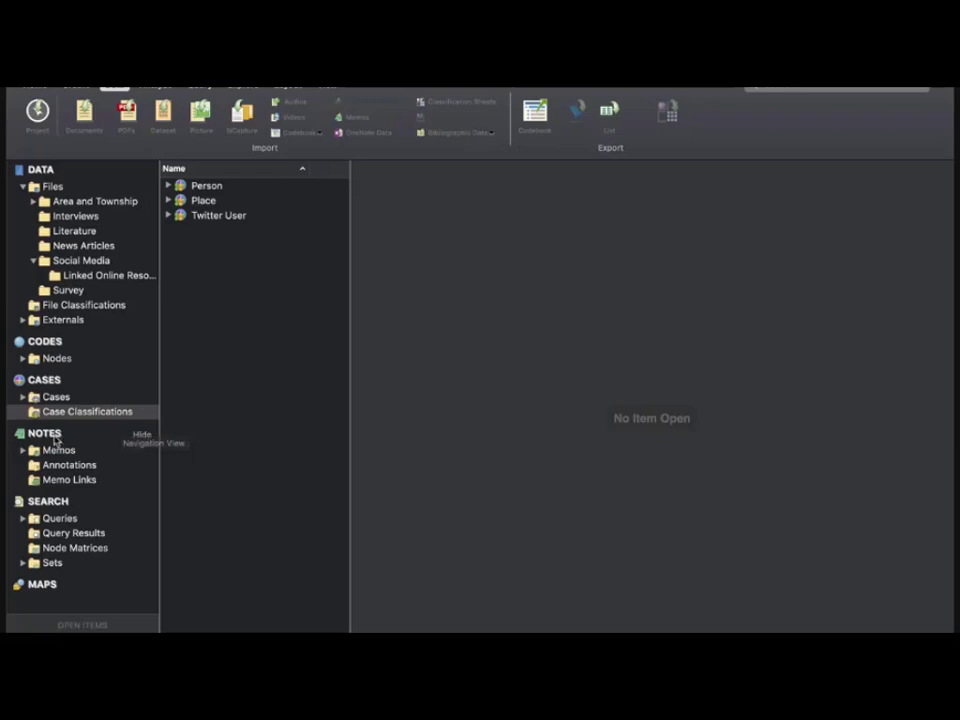
# Switch to the slide presentation, advance it by one slide, and return to NVivo to list the project's memos.
pyautogui.hotkey('ctrl', 'Left')
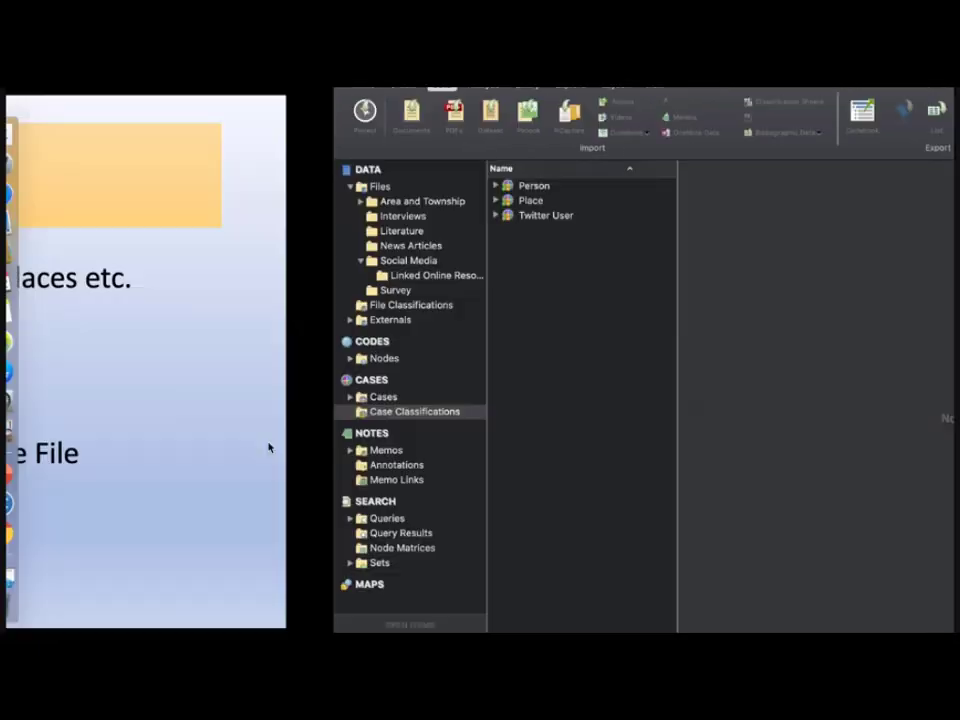
pyautogui.press('Right')
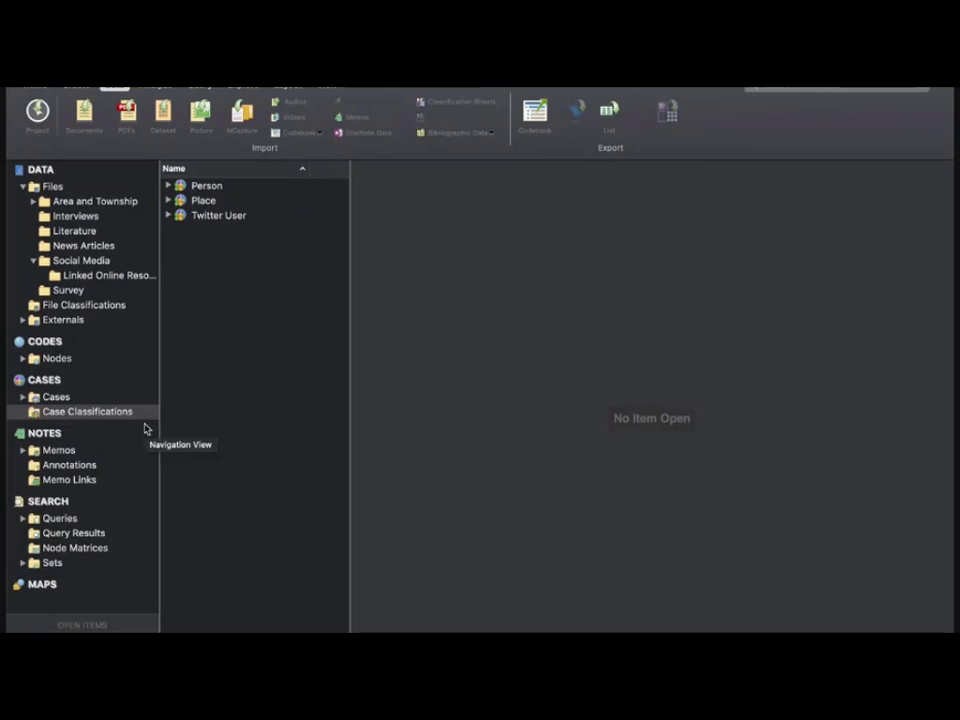
pyautogui.click(62, 452)
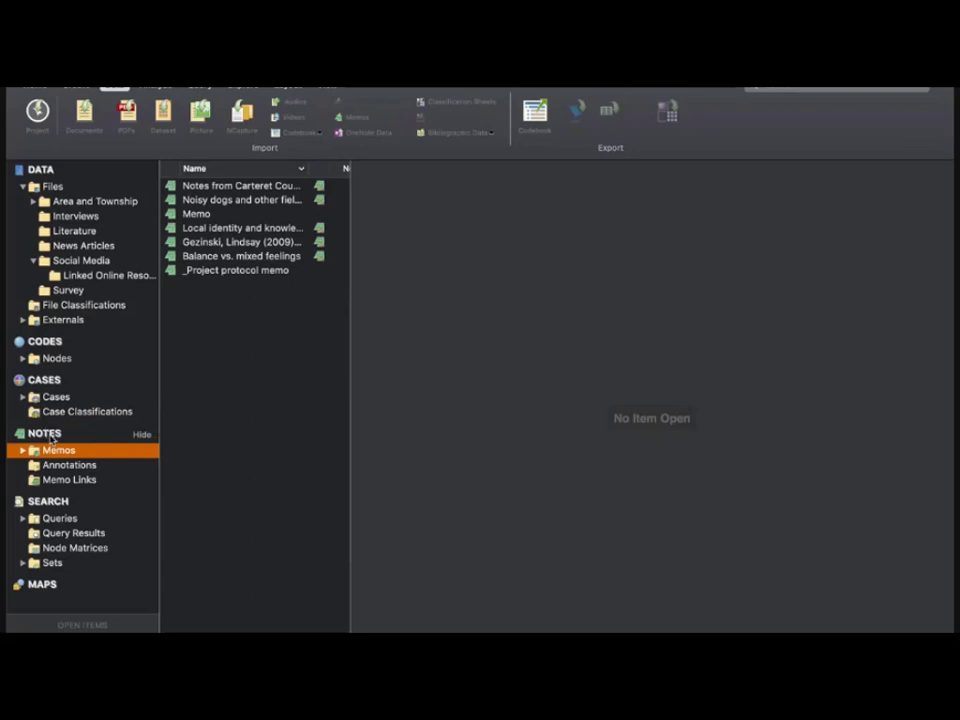
# Link a new memo to the interview with the 62-year-old Harkers Island homeowner from the insurance business.
pyautogui.click(74, 218)
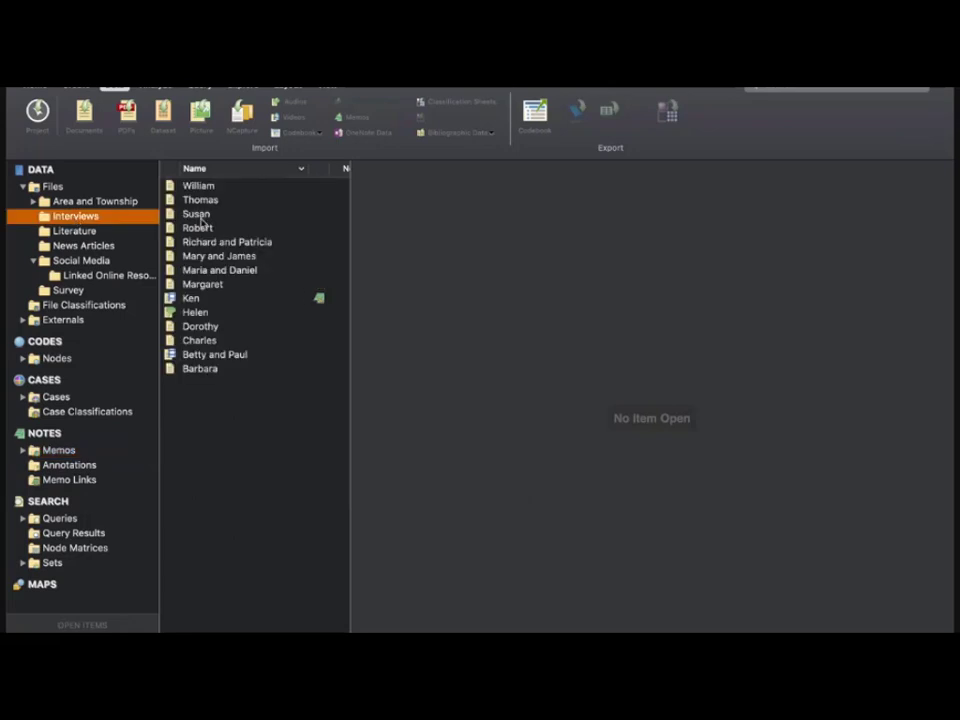
pyautogui.click(197, 228)
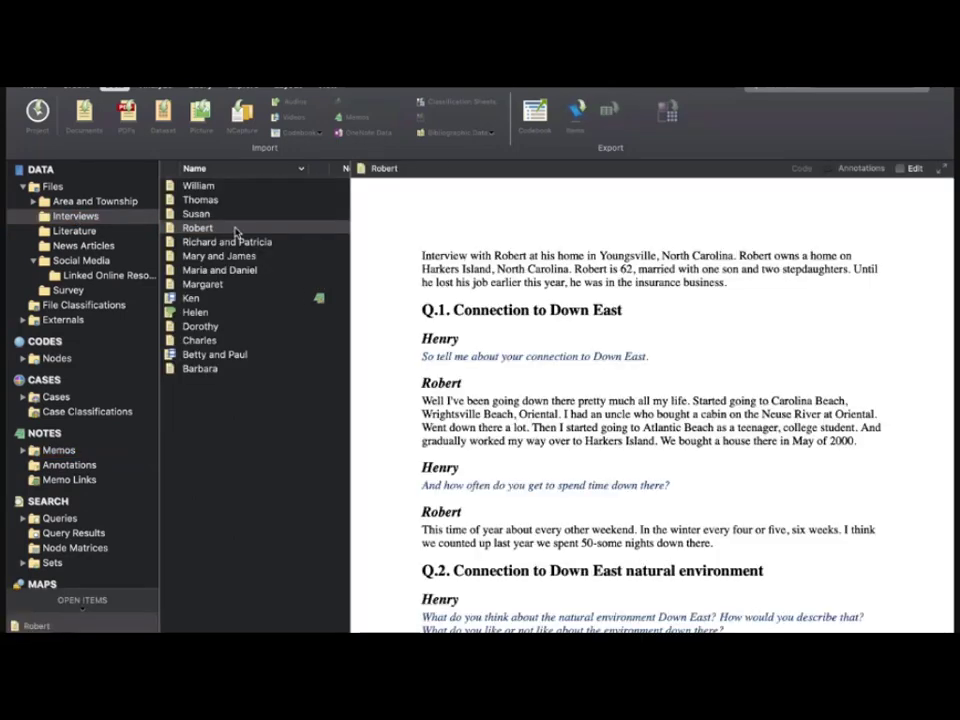
pyautogui.rightClick(222, 232)
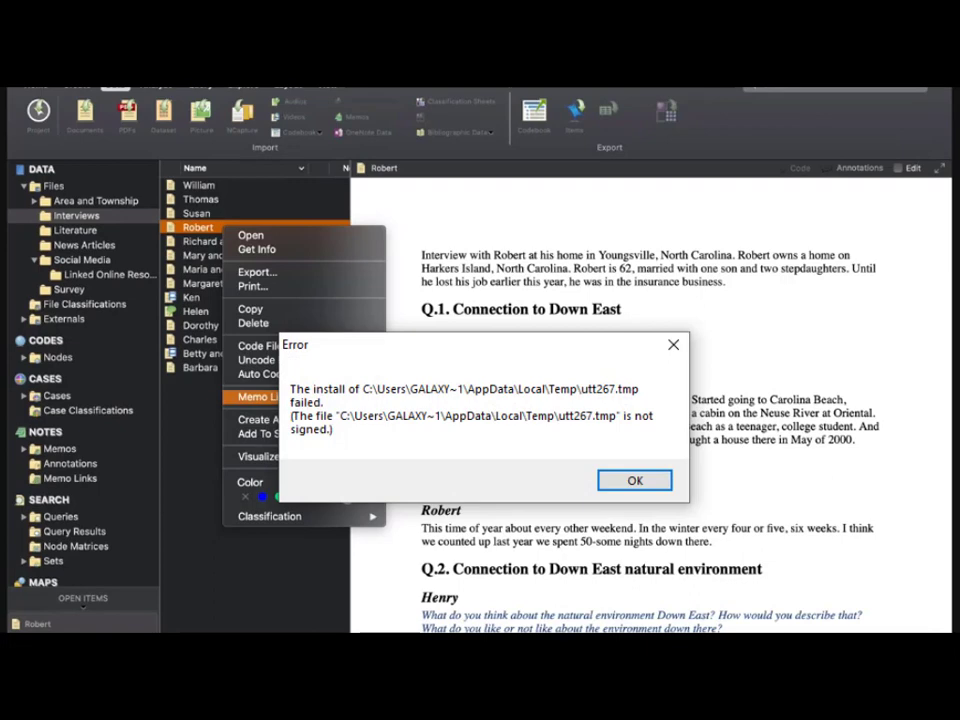
pyautogui.click(620, 484)
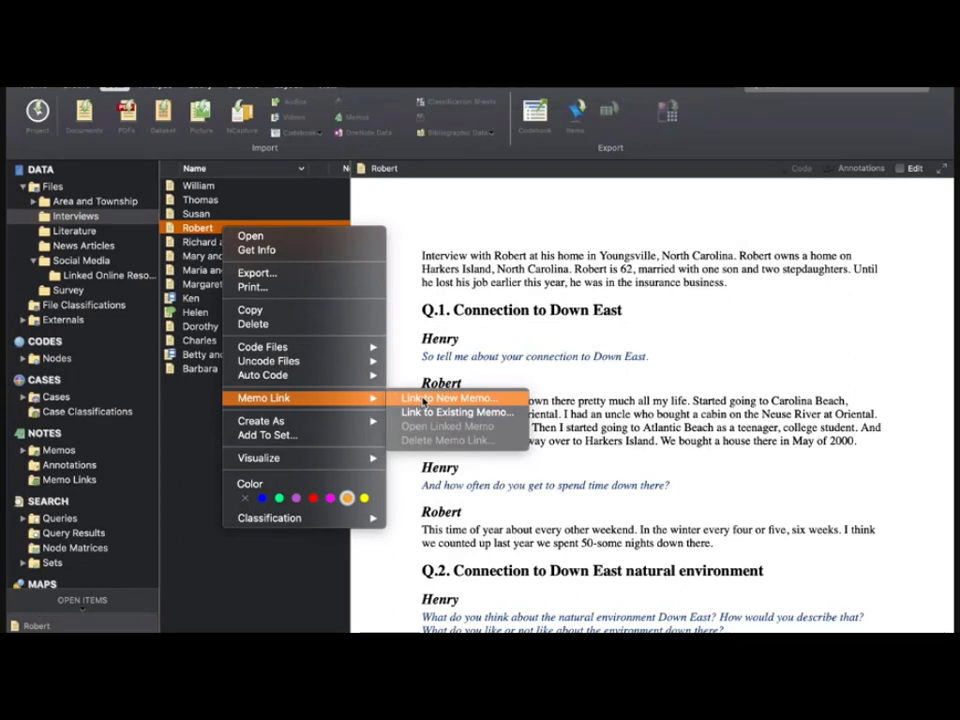
pyautogui.click(423, 399)
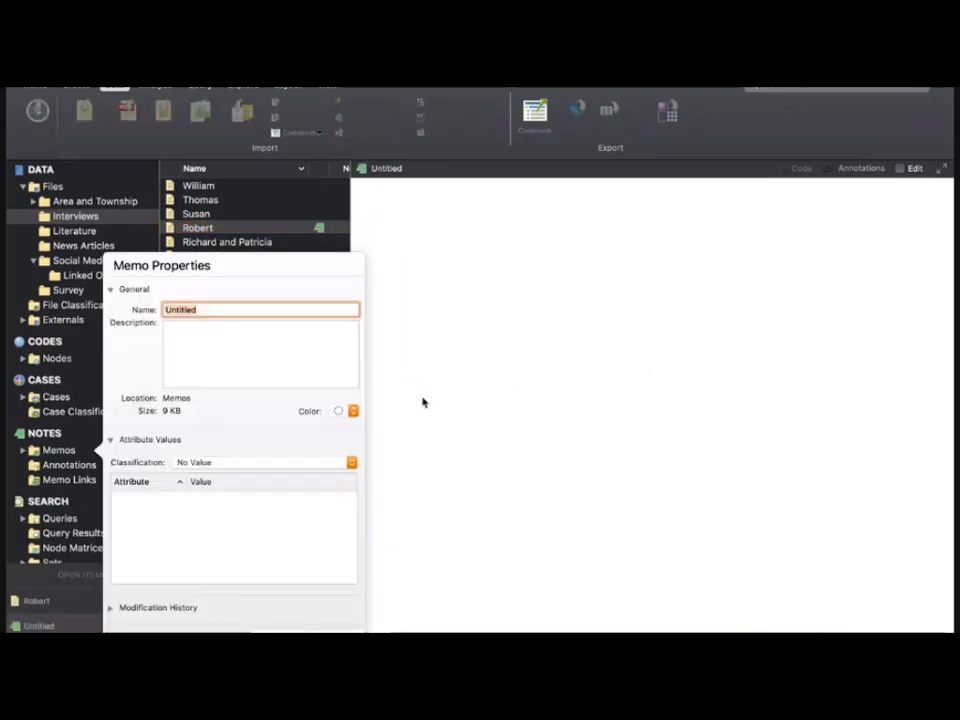
# Name the memo Happiness, add the description "This person is looking for happy life. can you think why?", and save it.
pyautogui.write('Happiness')
pyautogui.click(237, 515)
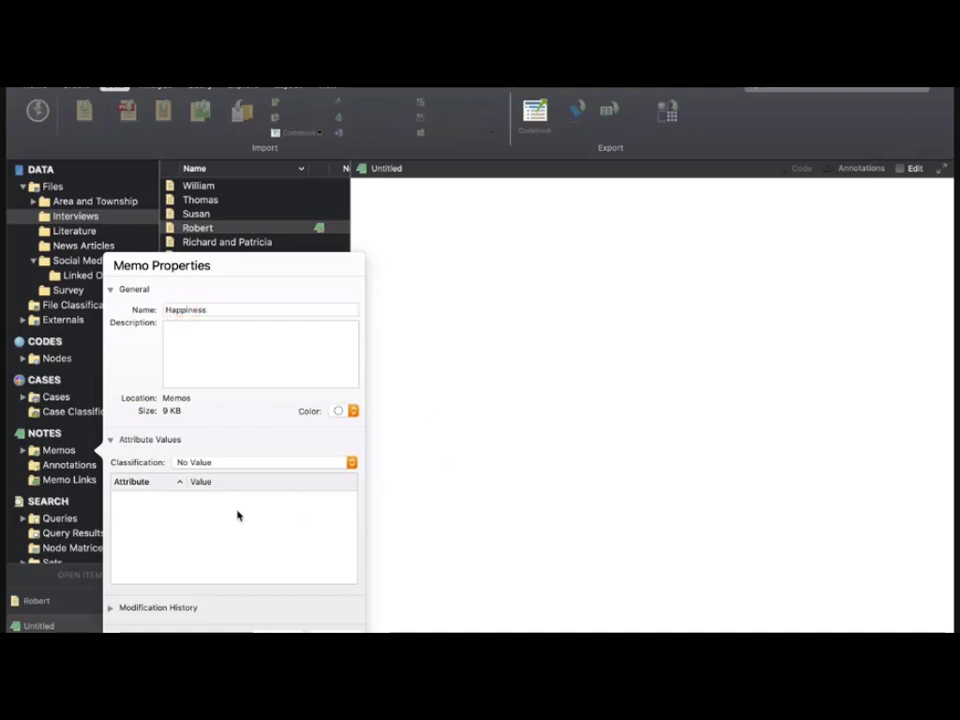
pyautogui.click(216, 334)
pyautogui.write('This person is looking for happy life. can you think why?')
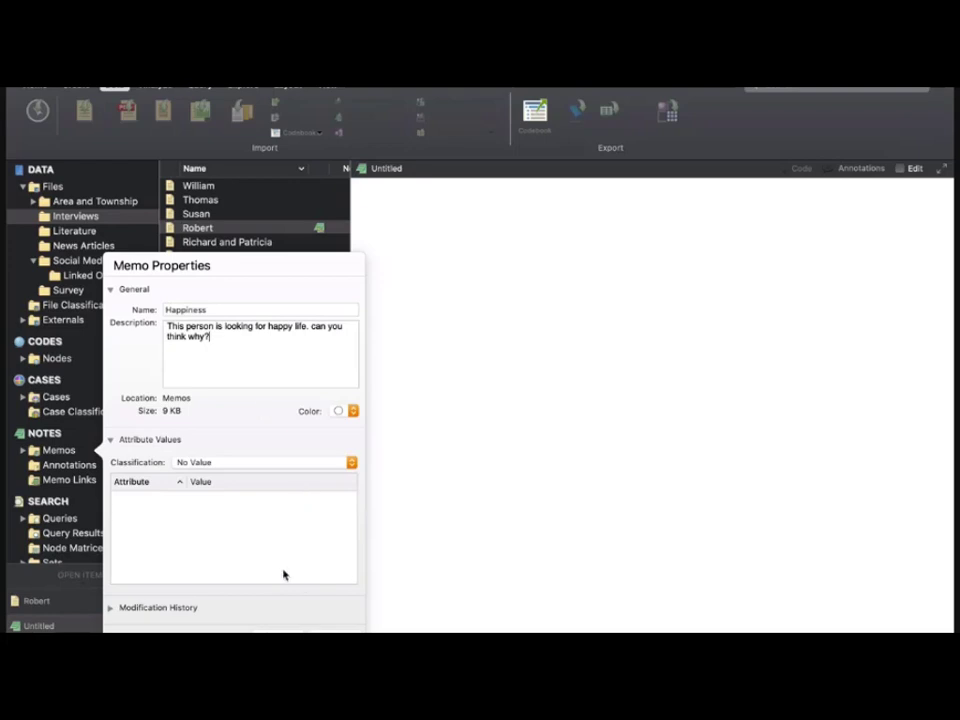
pyautogui.click(336, 628)
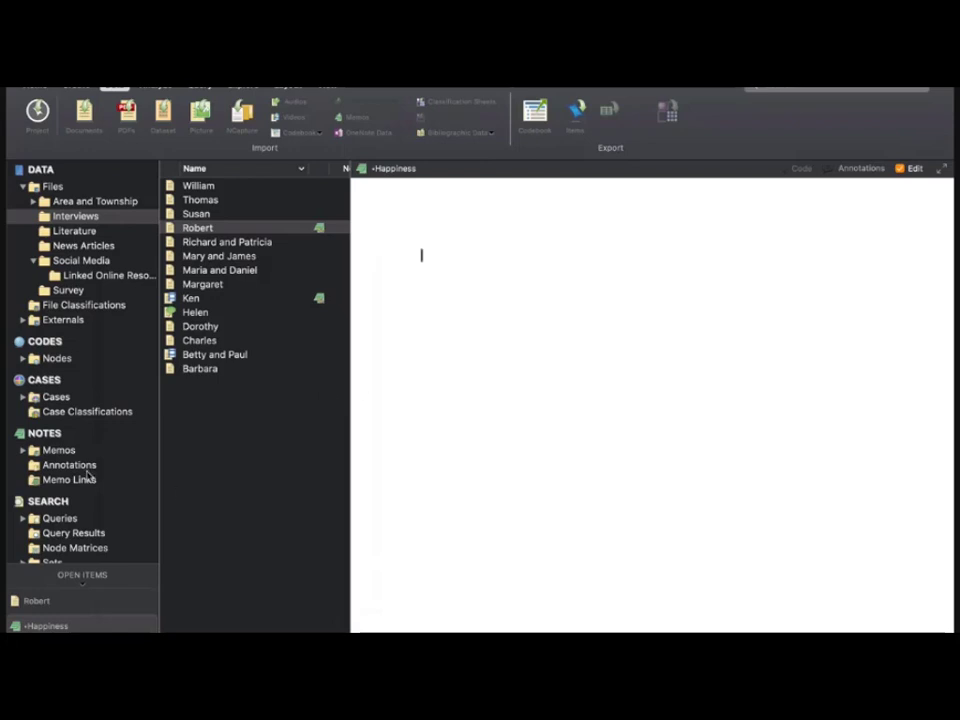
# Find the Happiness memo among the project's memos and view the list of existing annotations.
pyautogui.click(57, 451)
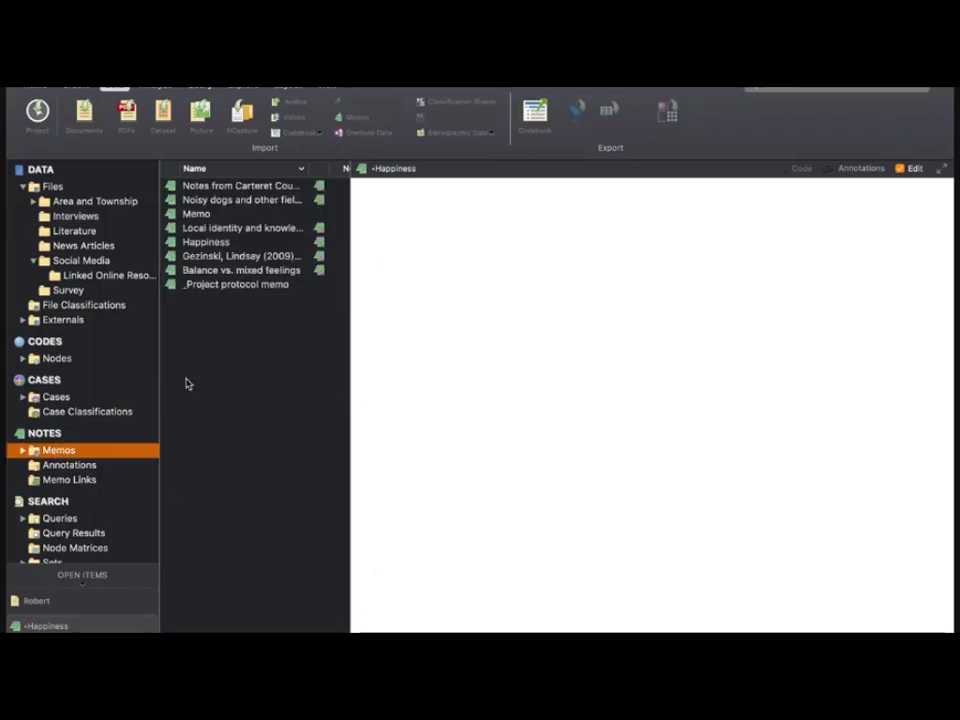
pyautogui.click(222, 245)
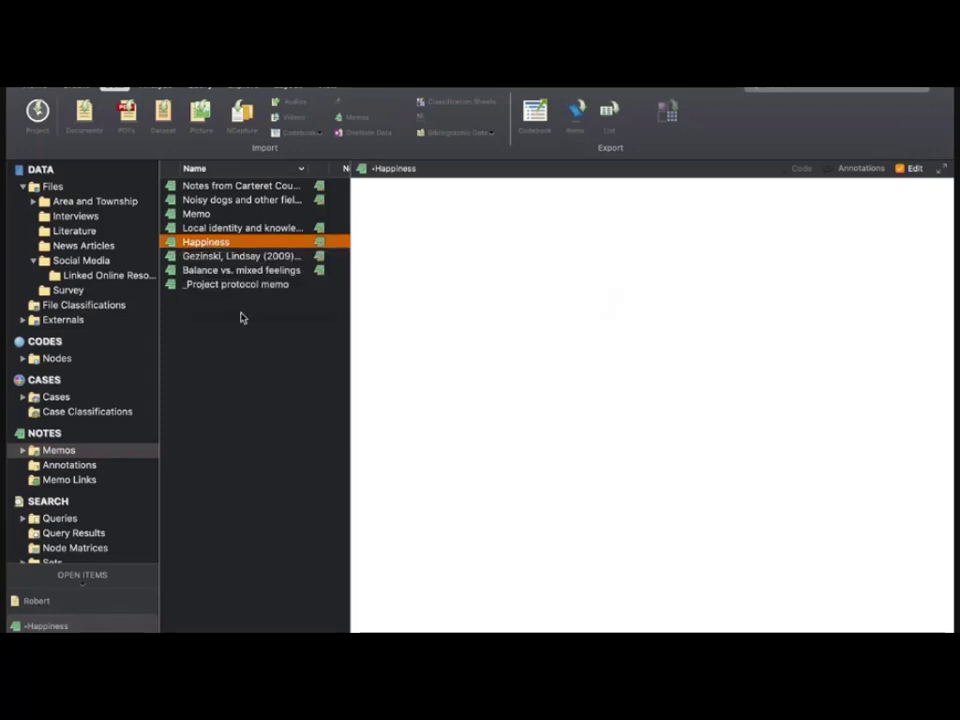
pyautogui.click(88, 469)
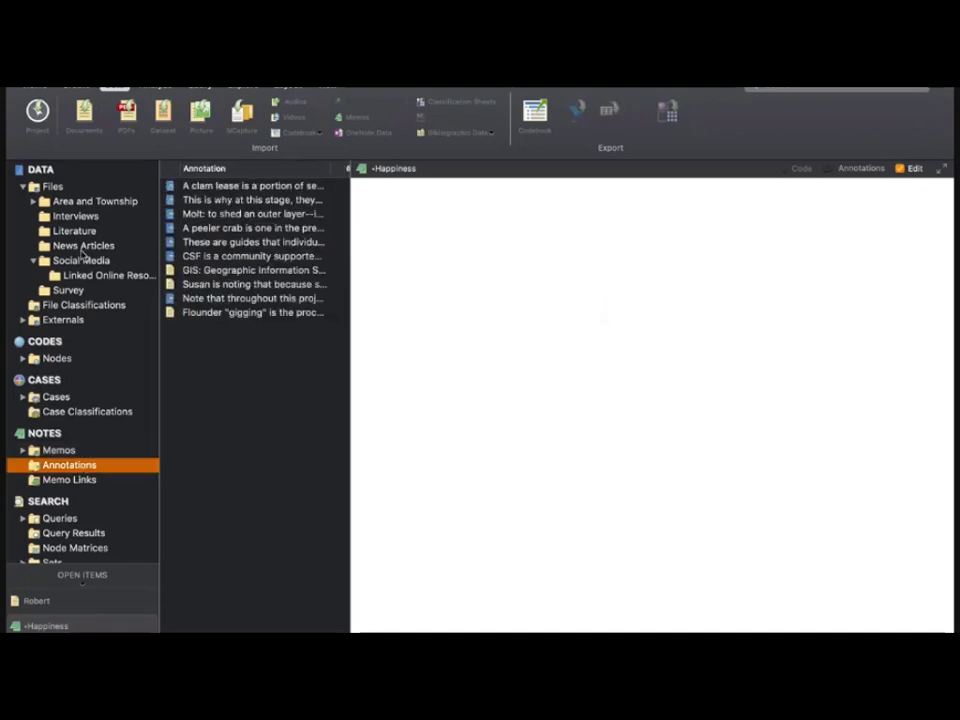
# Open the retired department store clerk's interview at the answer about enjoyable things to do Down East.
pyautogui.click(84, 220)
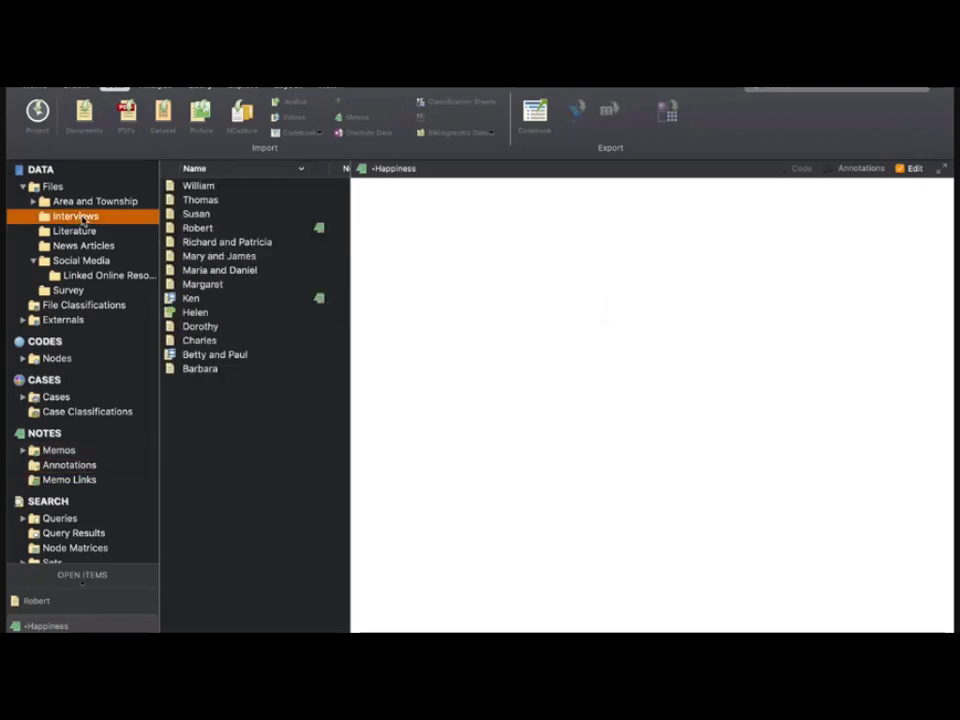
pyautogui.doubleClick(205, 328)
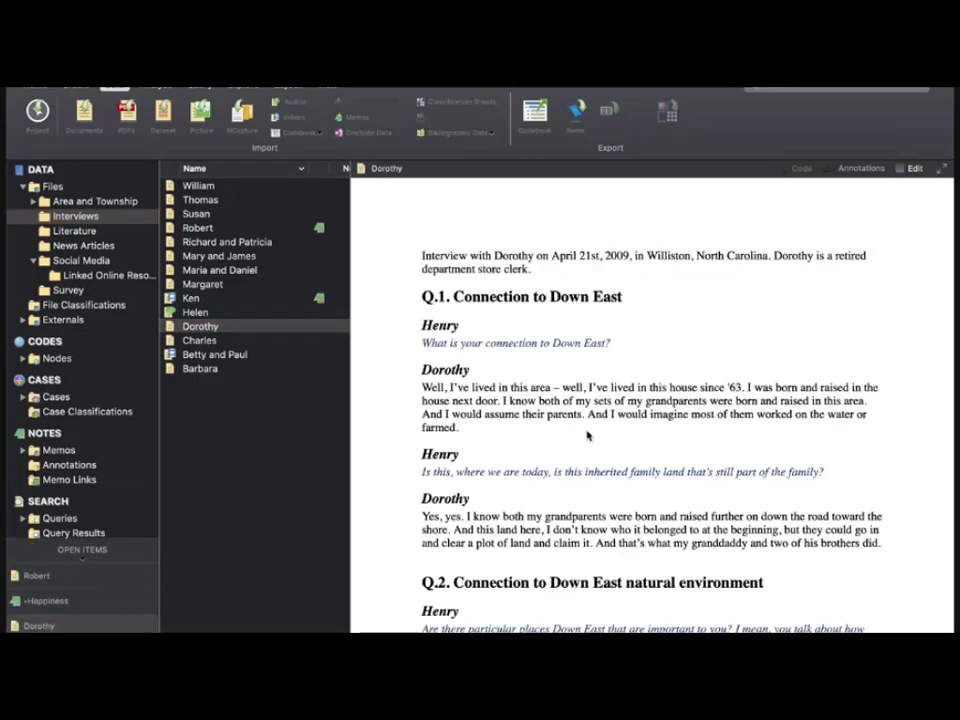
pyautogui.scroll(-5, 587, 435)
pyautogui.scroll(-8, 587, 435)
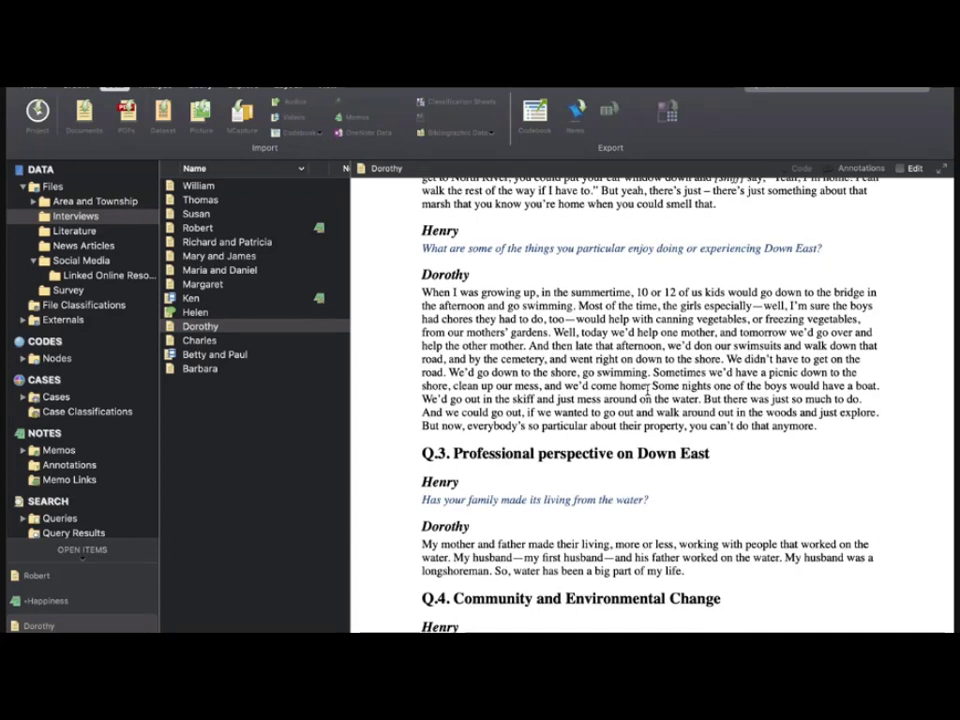
pyautogui.scroll(-1, 648, 388)
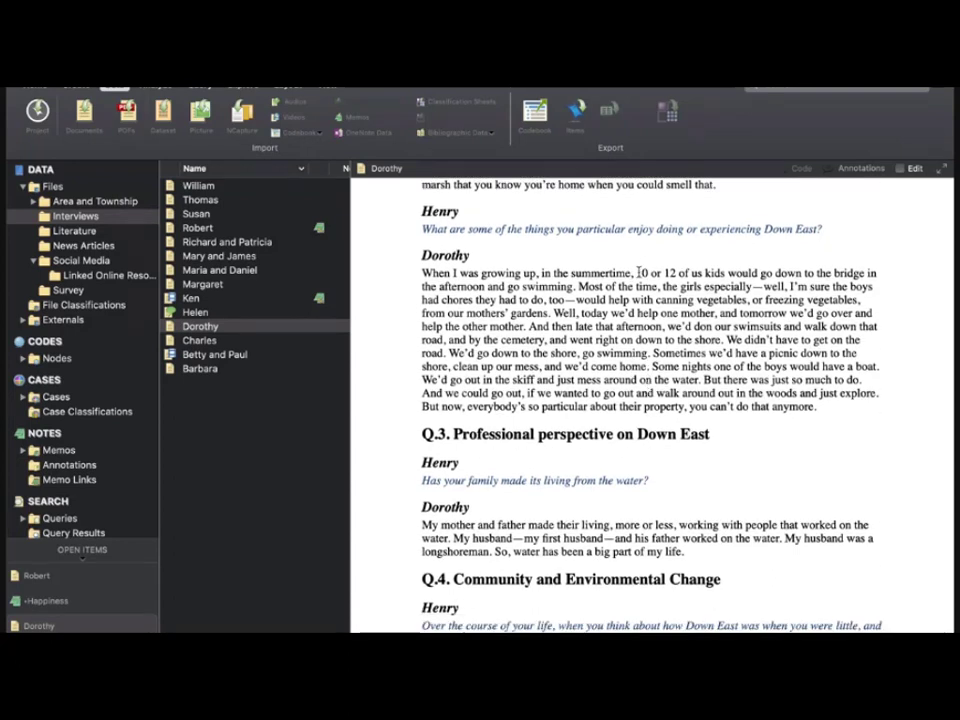
# Annotate the phrase "10 or 12 of us kids" with "can this number be increased?".
pyautogui.moveTo(637, 272); pyautogui.dragTo(726, 270)
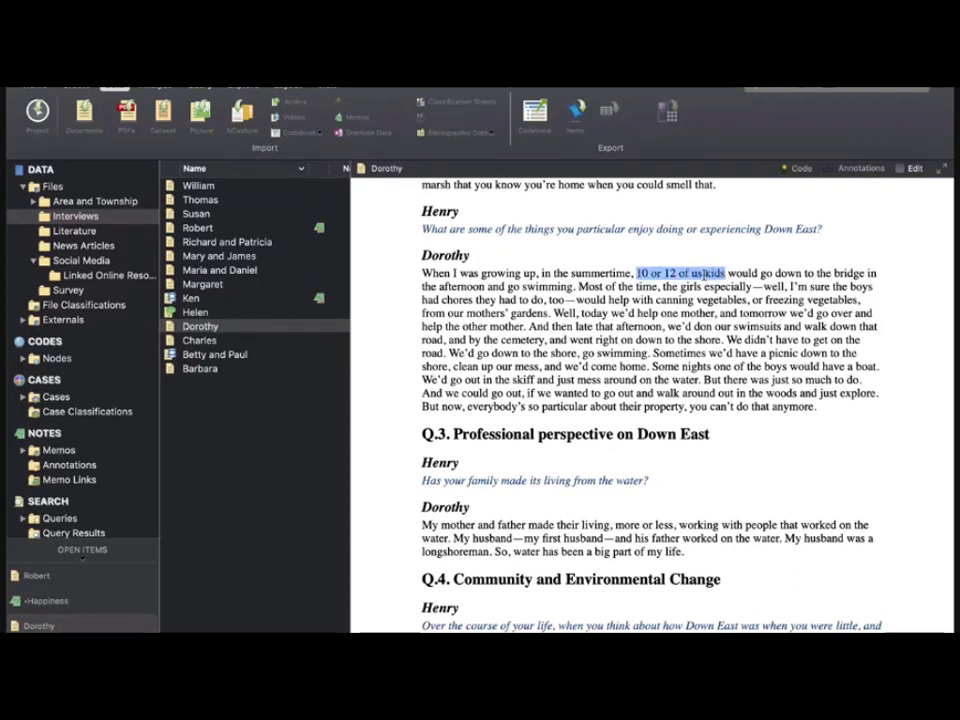
pyautogui.rightClick(705, 279)
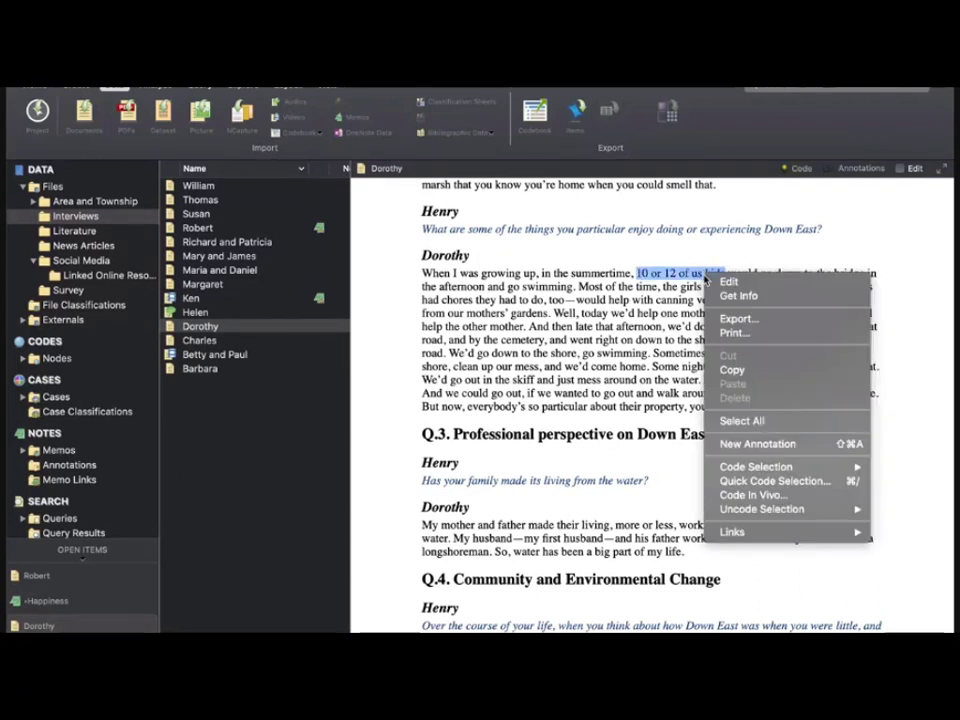
pyautogui.click(755, 444)
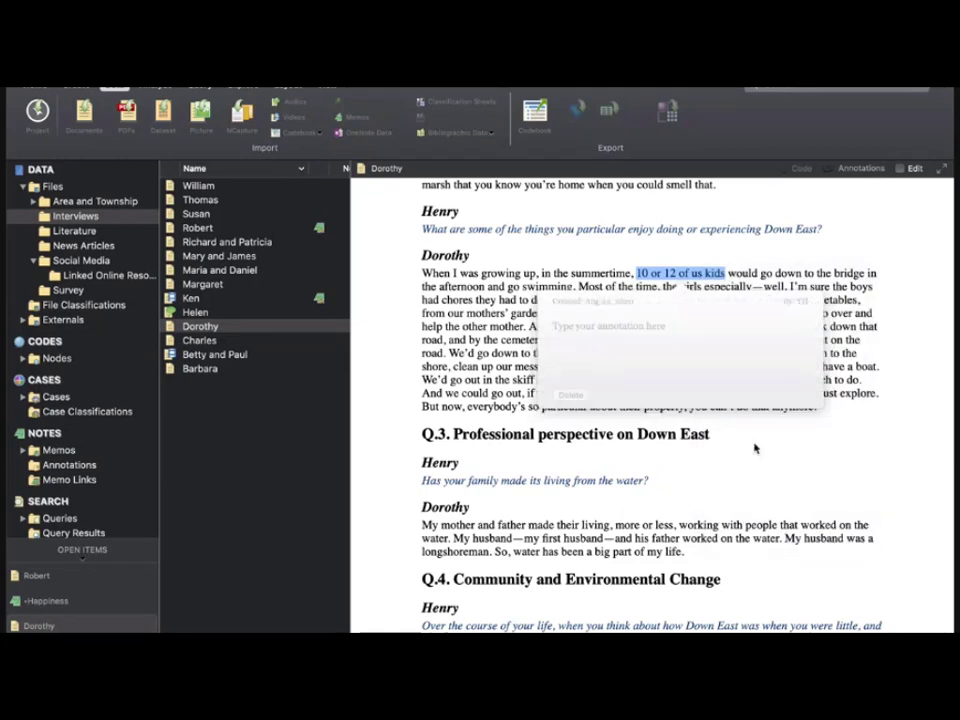
pyautogui.write('can this')
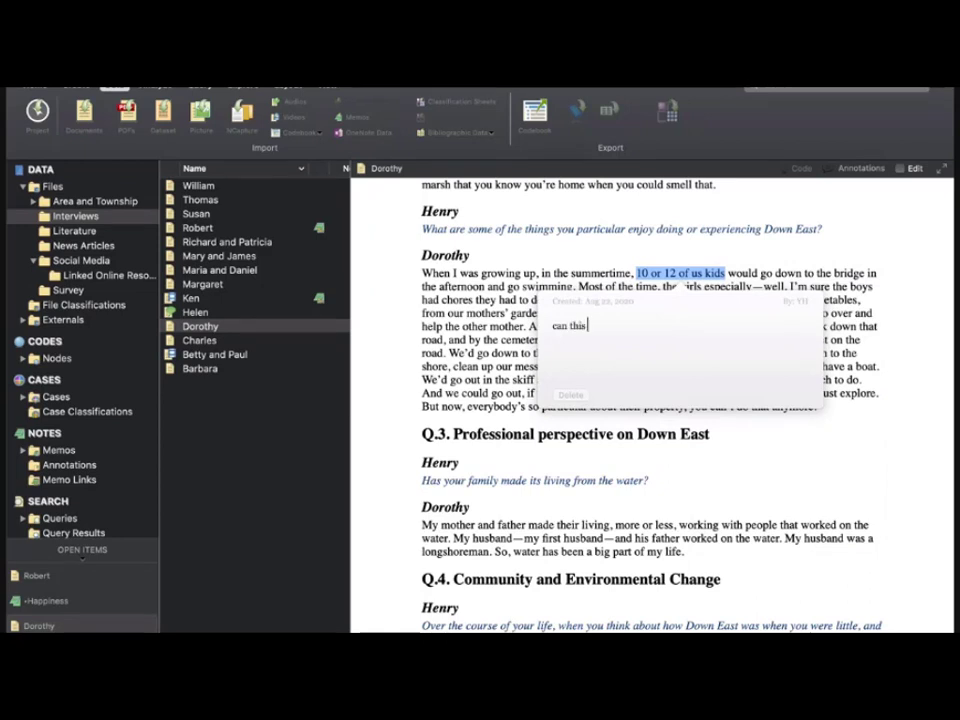
pyautogui.write(' number be increased?')
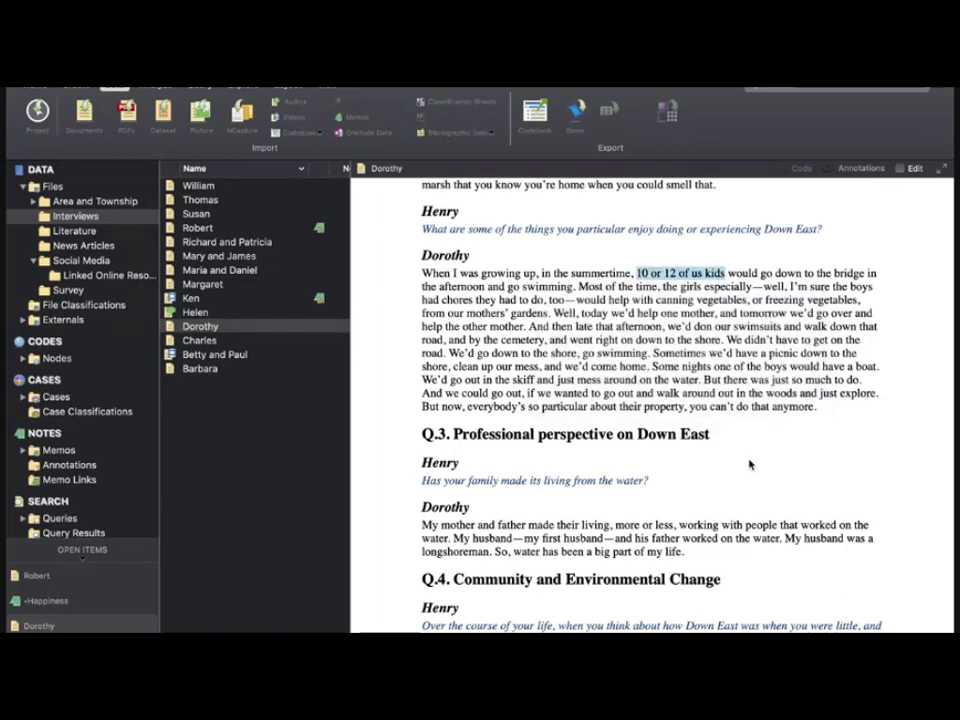
# Find the new annotation in the project's annotations and view its note on the highlighted interview phrase.
pyautogui.scroll(3, 647, 348)
pyautogui.scroll(4, 647, 348)
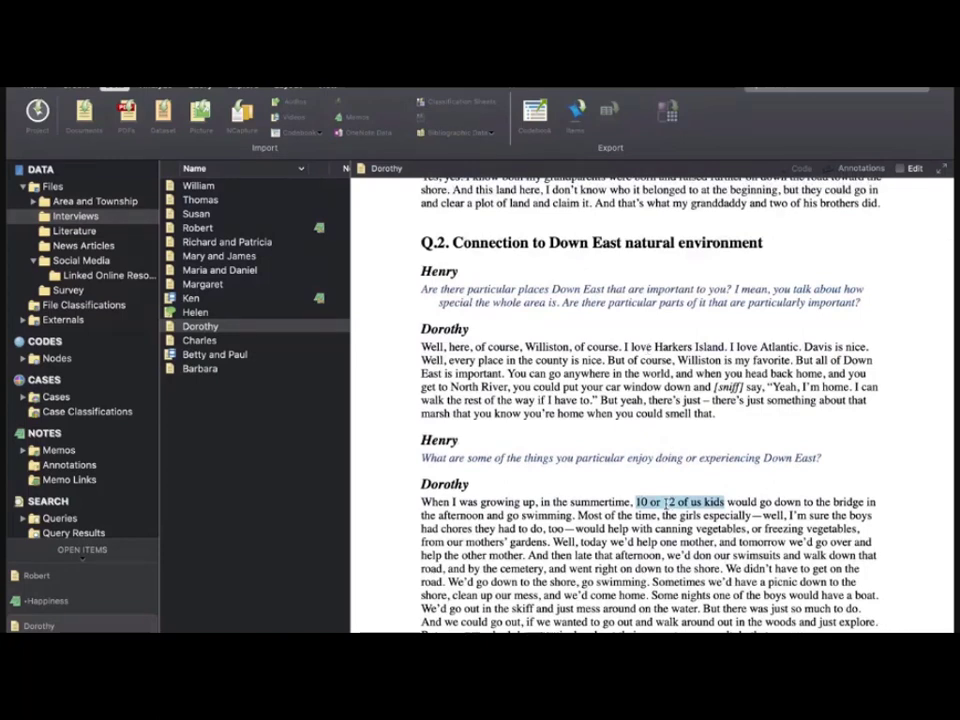
pyautogui.click(70, 465)
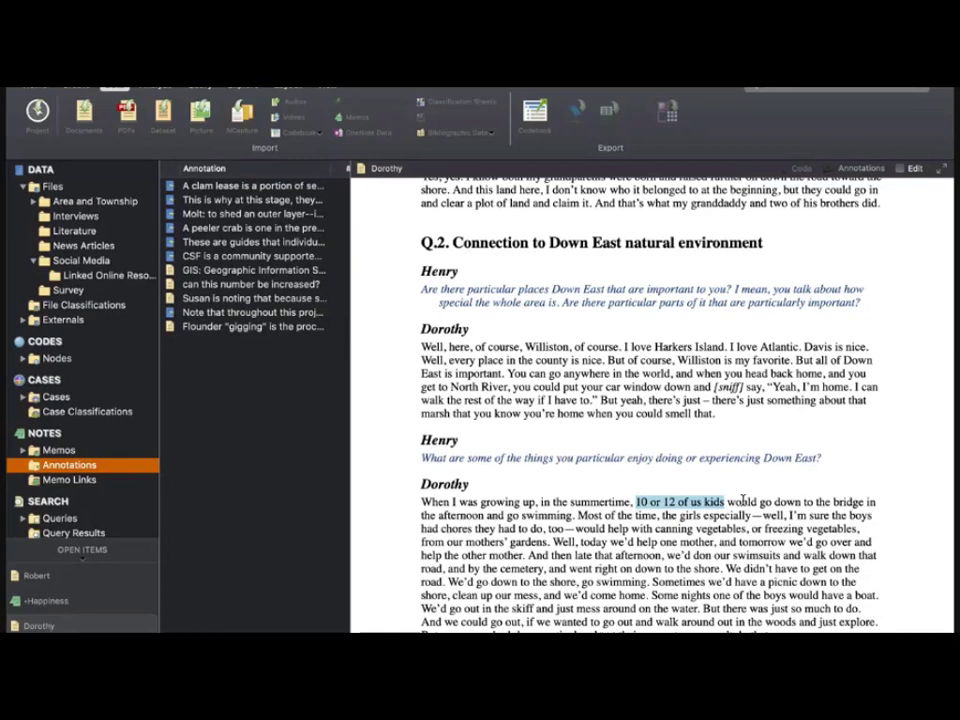
pyautogui.click(708, 500)
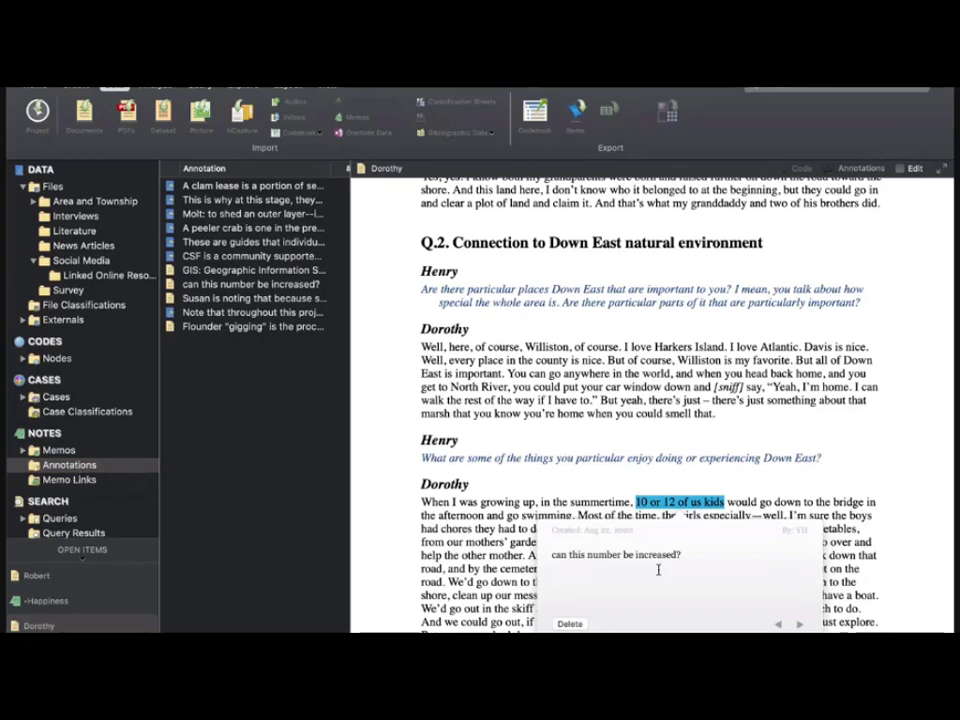
pyautogui.click(88, 463)
pyautogui.click(86, 465)
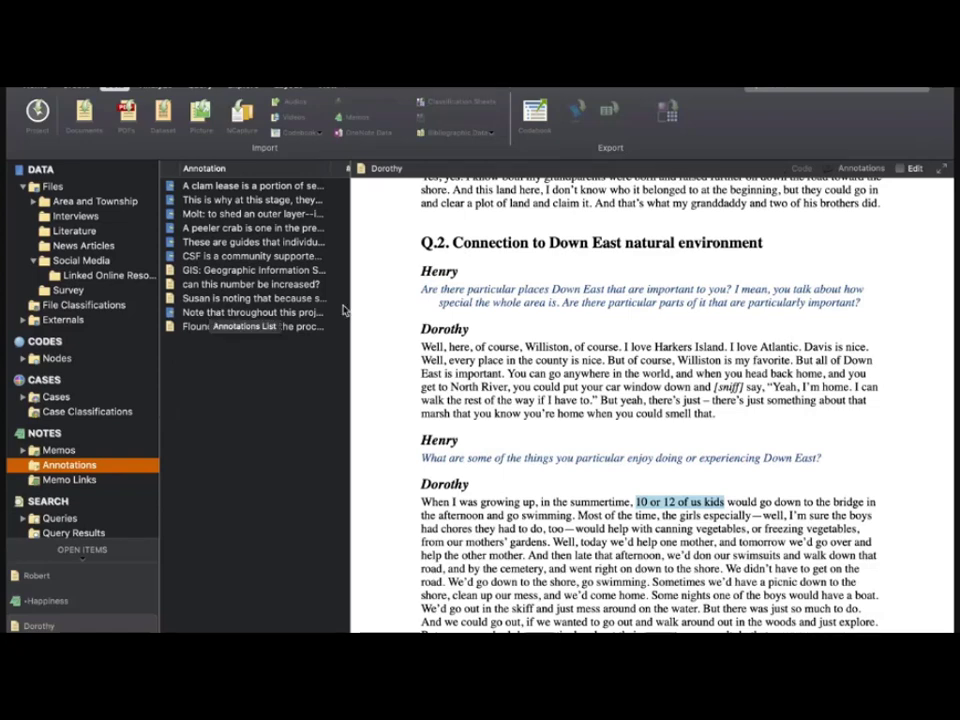
pyautogui.click(240, 286)
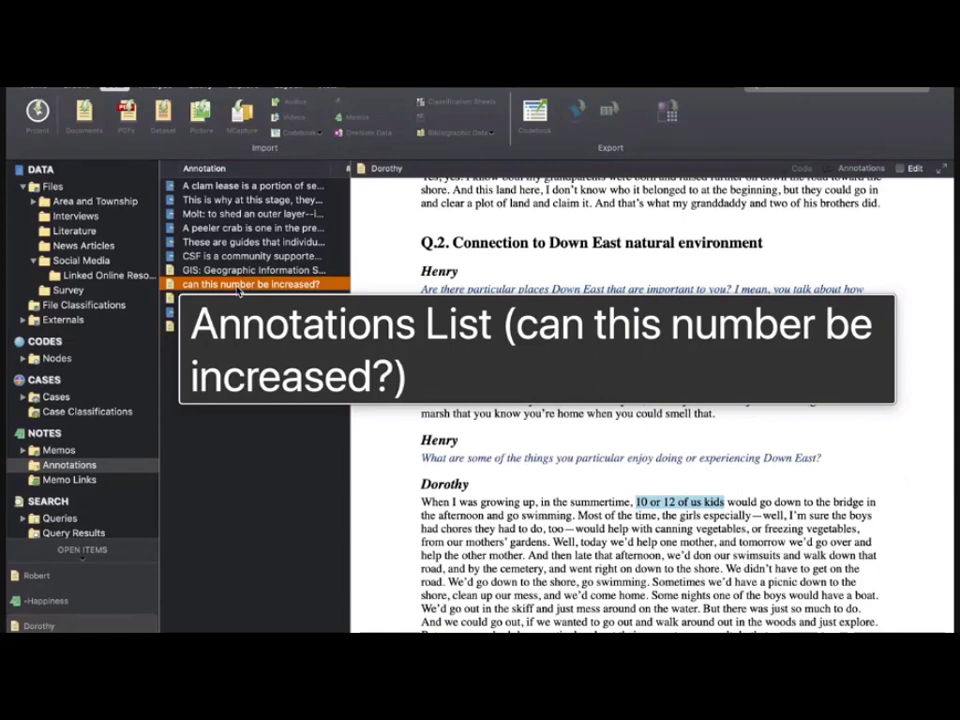
pyautogui.click(680, 502)
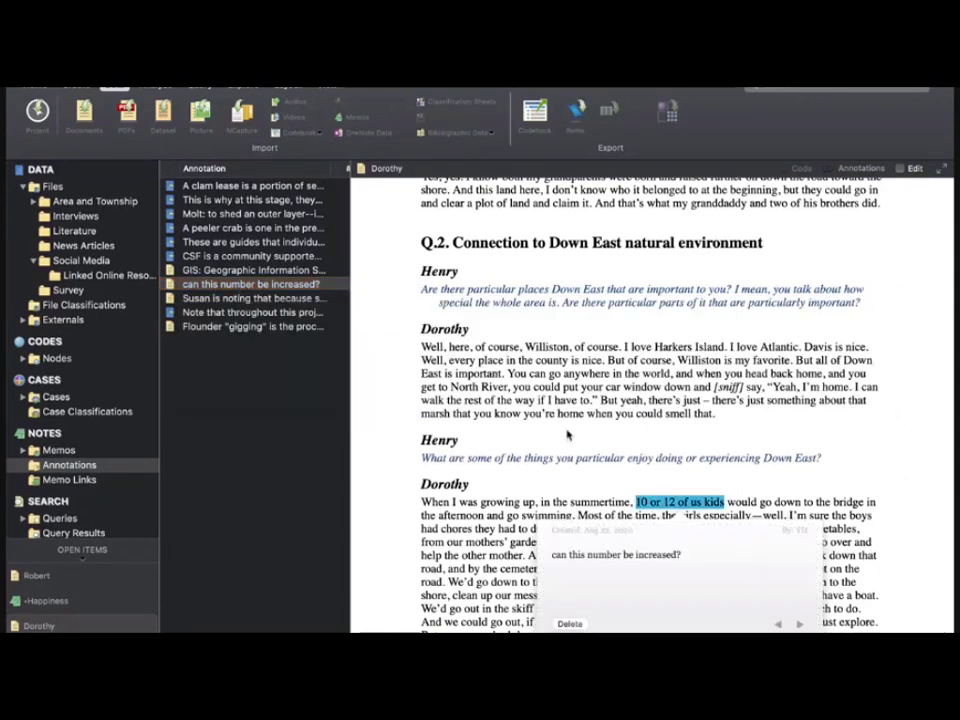
pyautogui.click(78, 467)
# Open the insurance worker's interview and its linked Happiness memo from the memo links, and widen the list to show item folders.
pyautogui.click(78, 481)
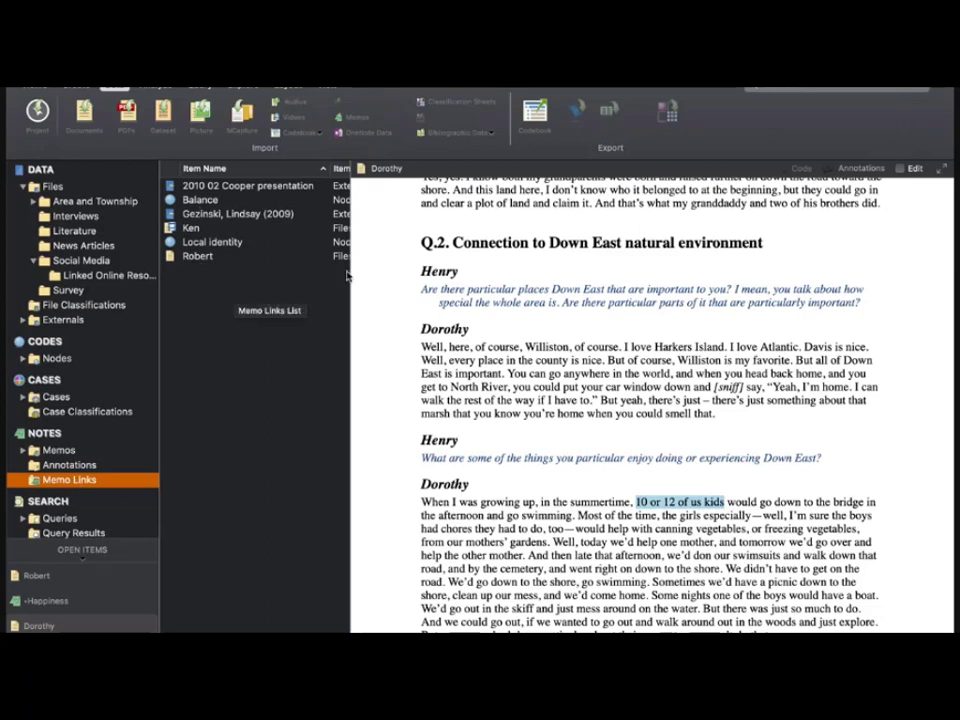
pyautogui.doubleClick(230, 256)
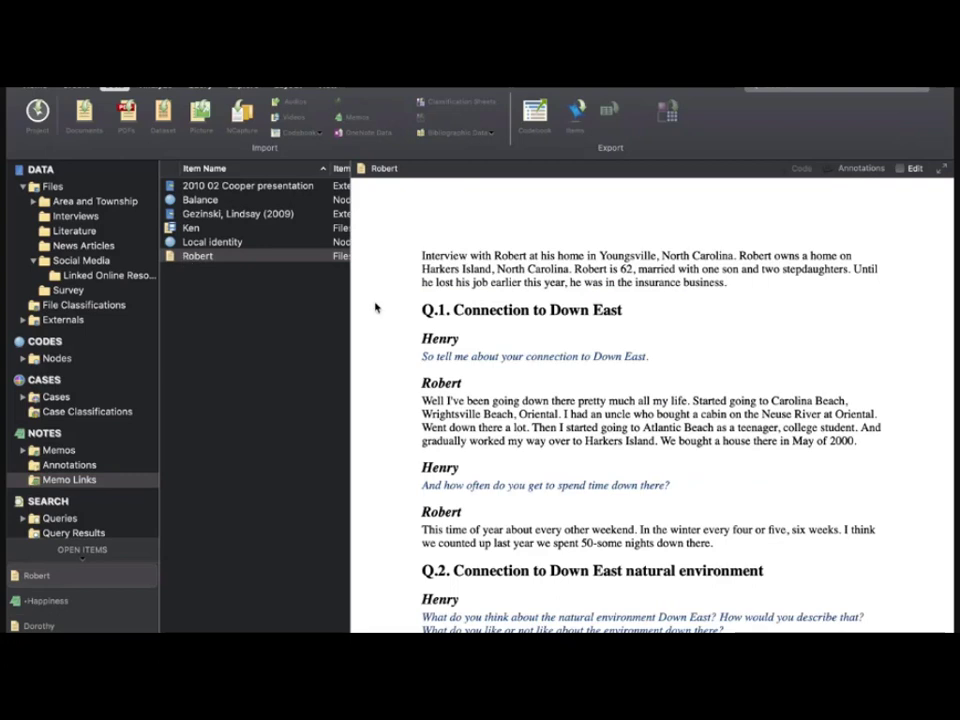
pyautogui.rightClick(228, 260)
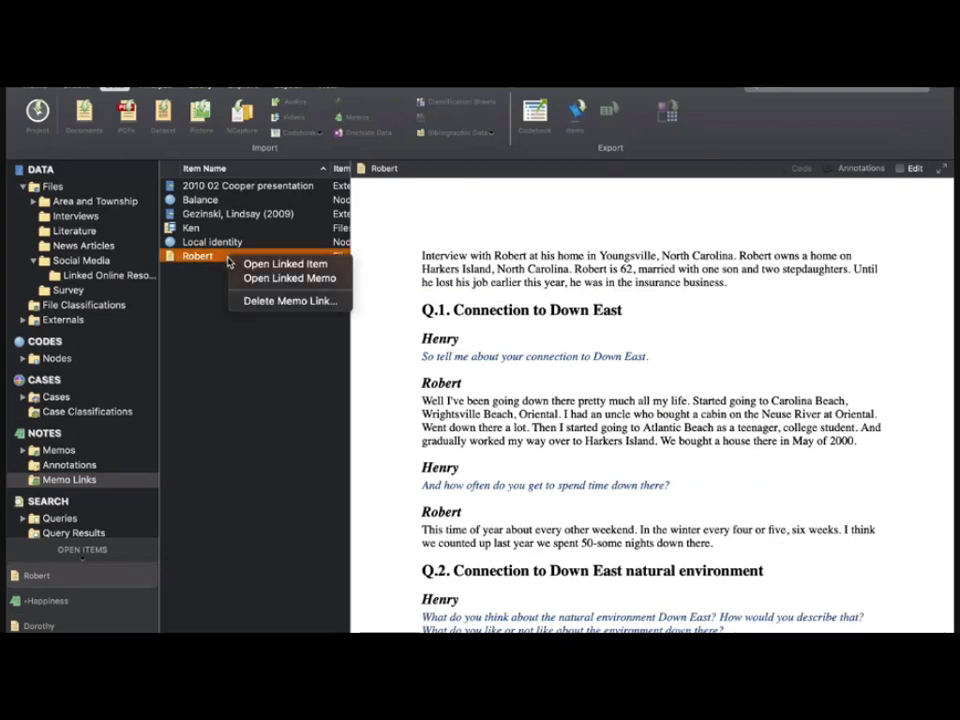
pyautogui.click(277, 279)
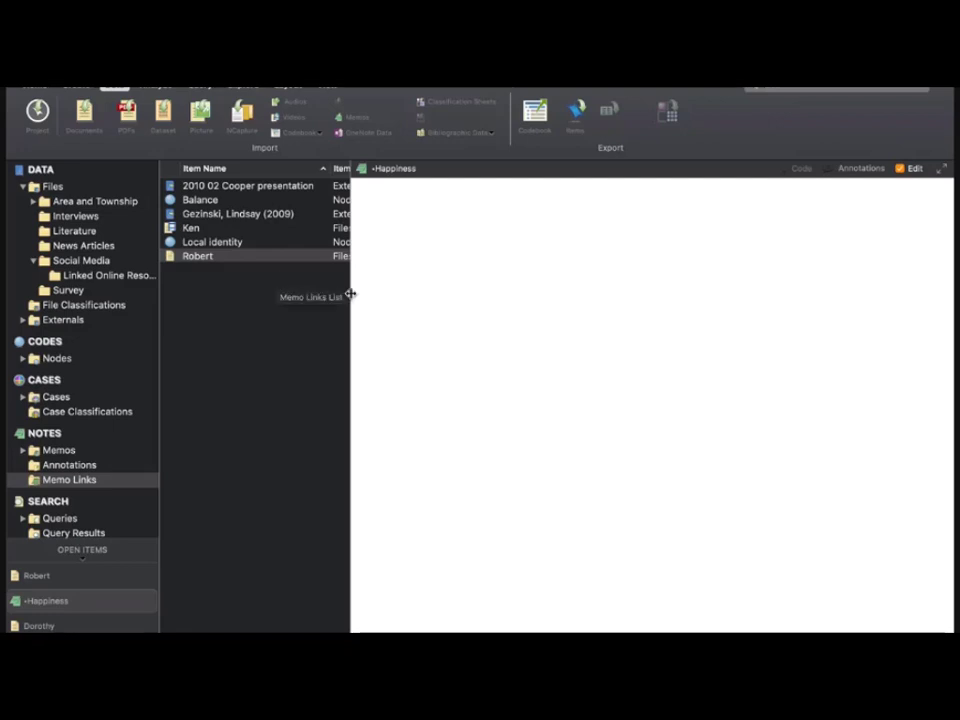
pyautogui.moveTo(350, 294); pyautogui.dragTo(491, 310)
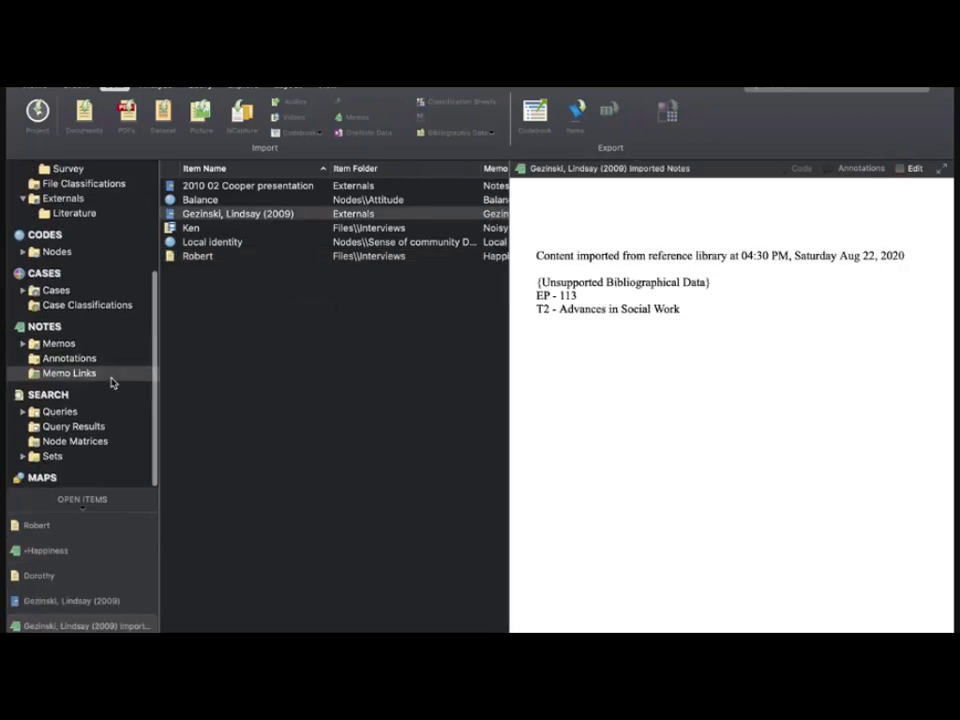
pyautogui.scroll(5, 111, 381)
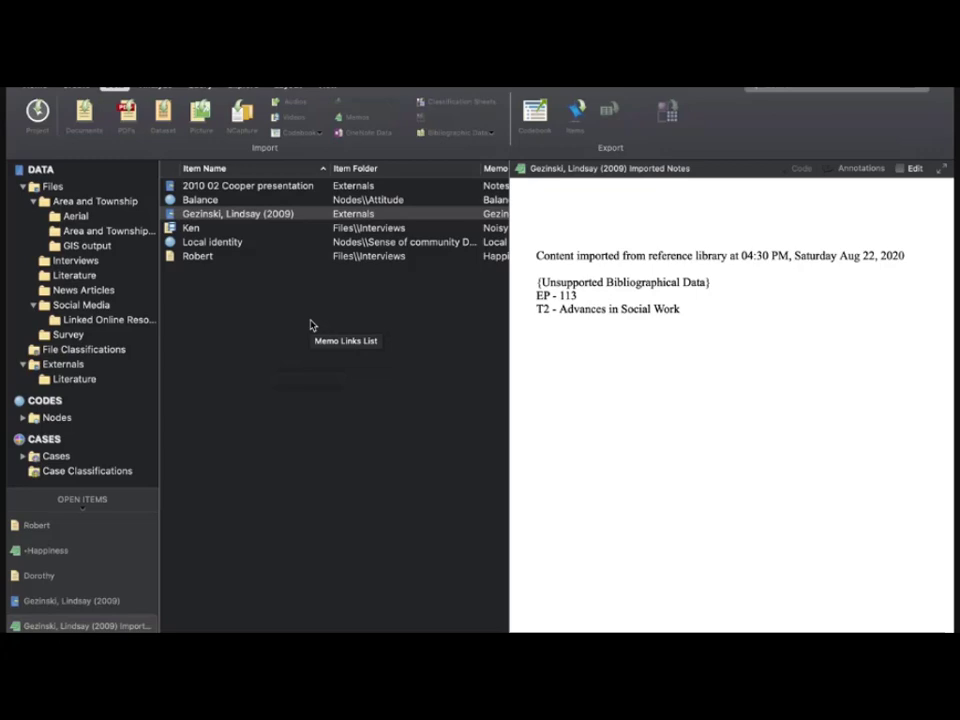
pyautogui.rightClick(80, 508)
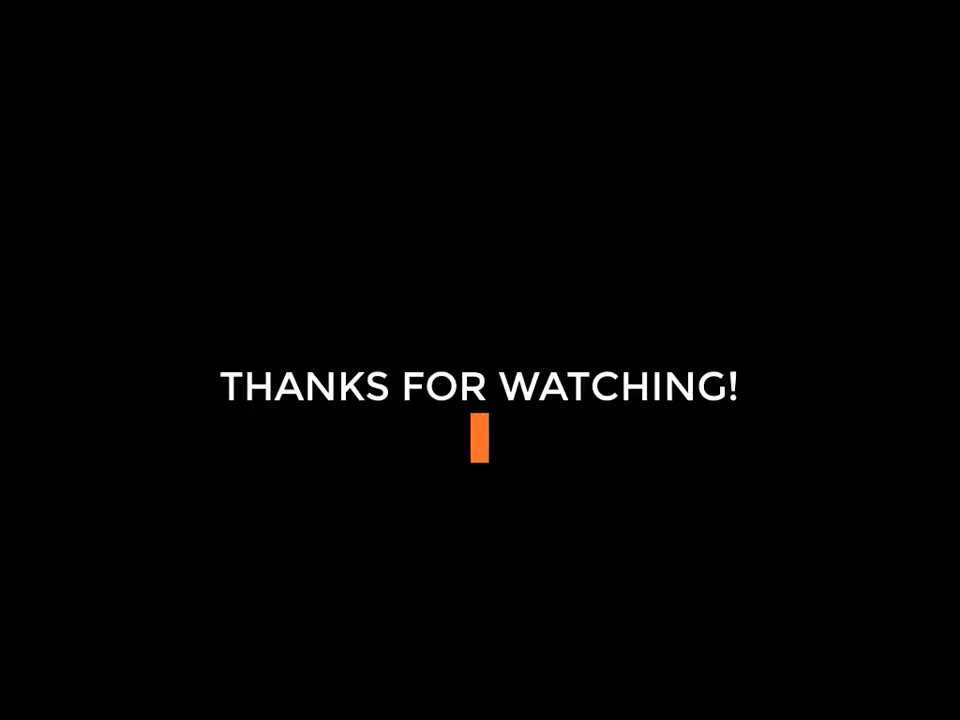